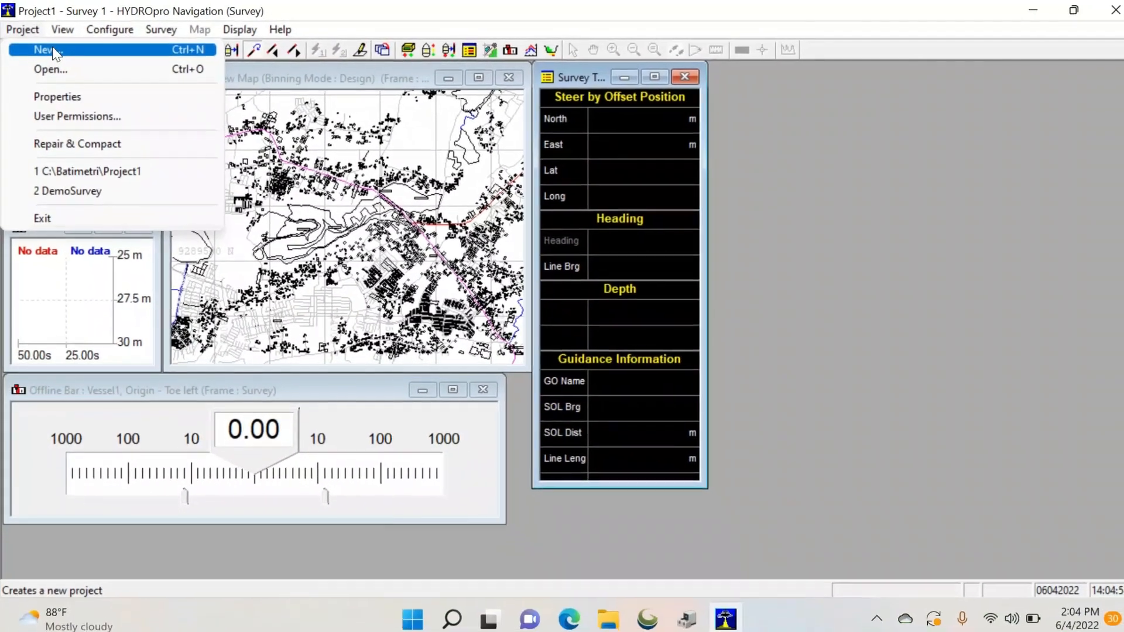
Start a new project named 'setu bati' in the Desktop folder, with Inherit configuration unchecked.
{"action": "left_click", "coordinate": [59, 57]}
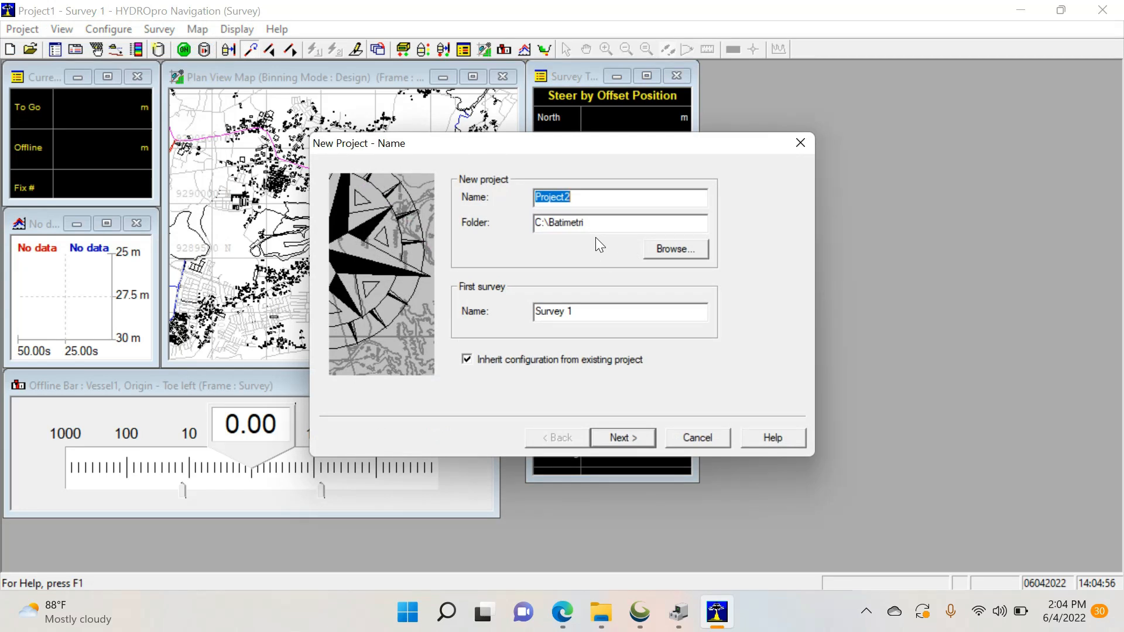
{"action": "type", "text": "setu bati"}
{"action": "left_click", "coordinate": [683, 255]}
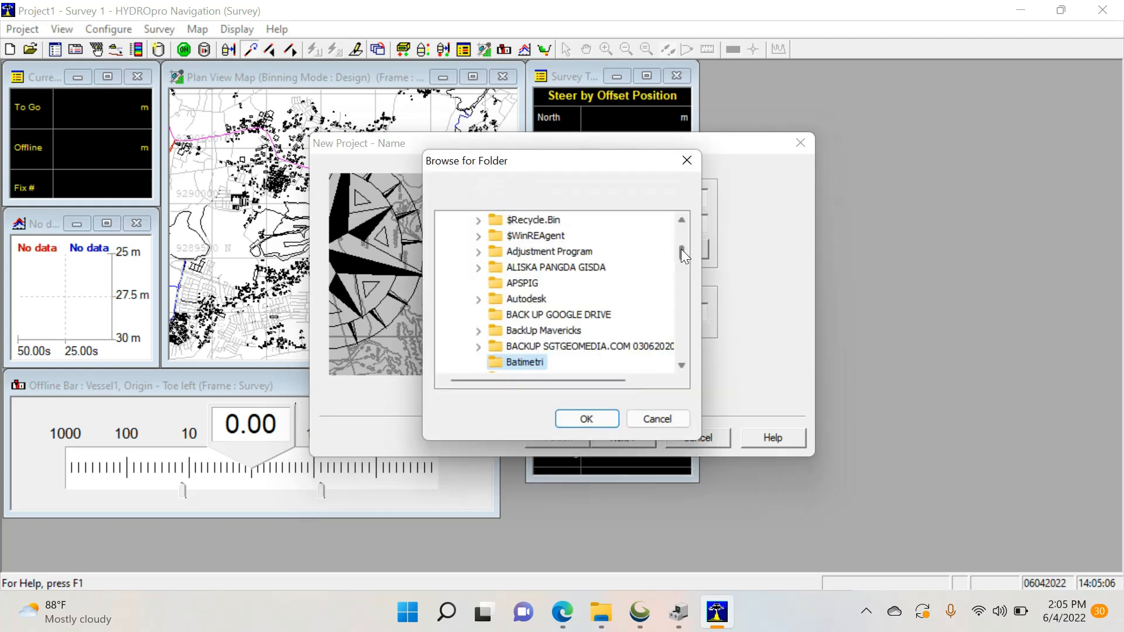
{"action": "left_click_drag", "start_coordinate": [682, 259], "coordinate": [686, 213]}
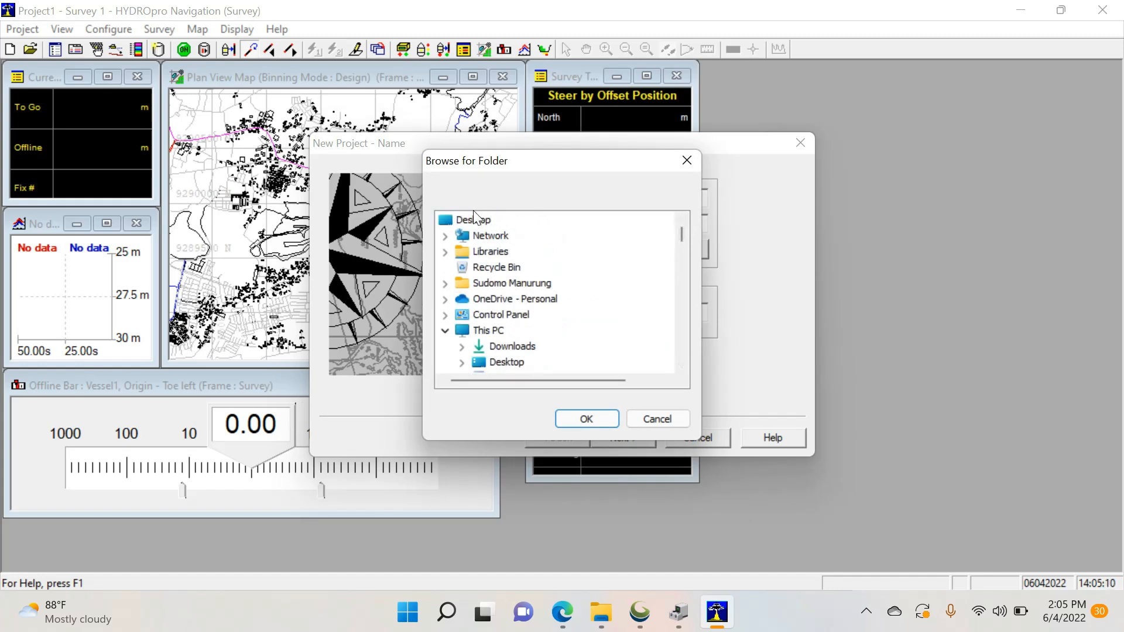
{"action": "left_click", "coordinate": [599, 420]}
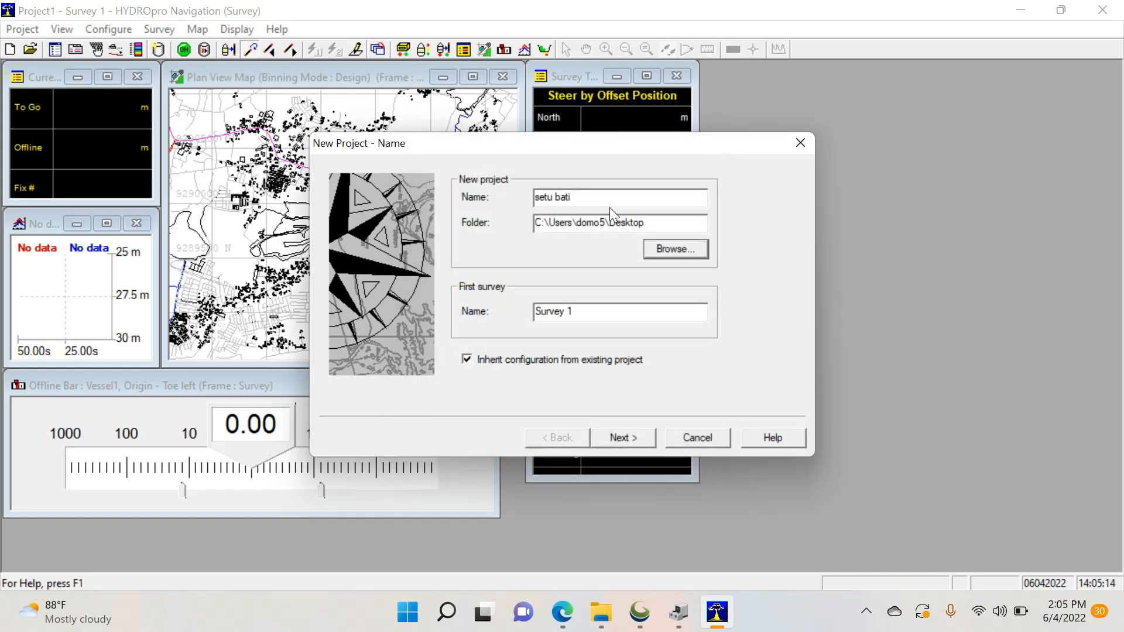
{"action": "left_click", "coordinate": [467, 360]}
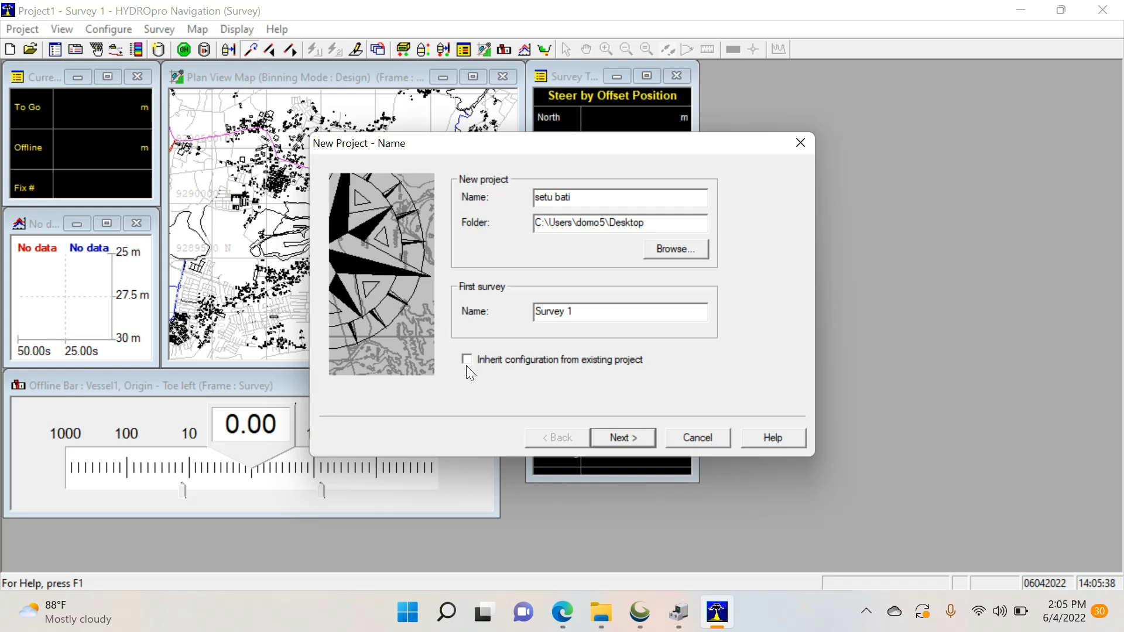
Enter description 'pemeruman setu', company 'PT SGT' and the surveyor's name.
{"action": "left_click", "coordinate": [624, 437]}
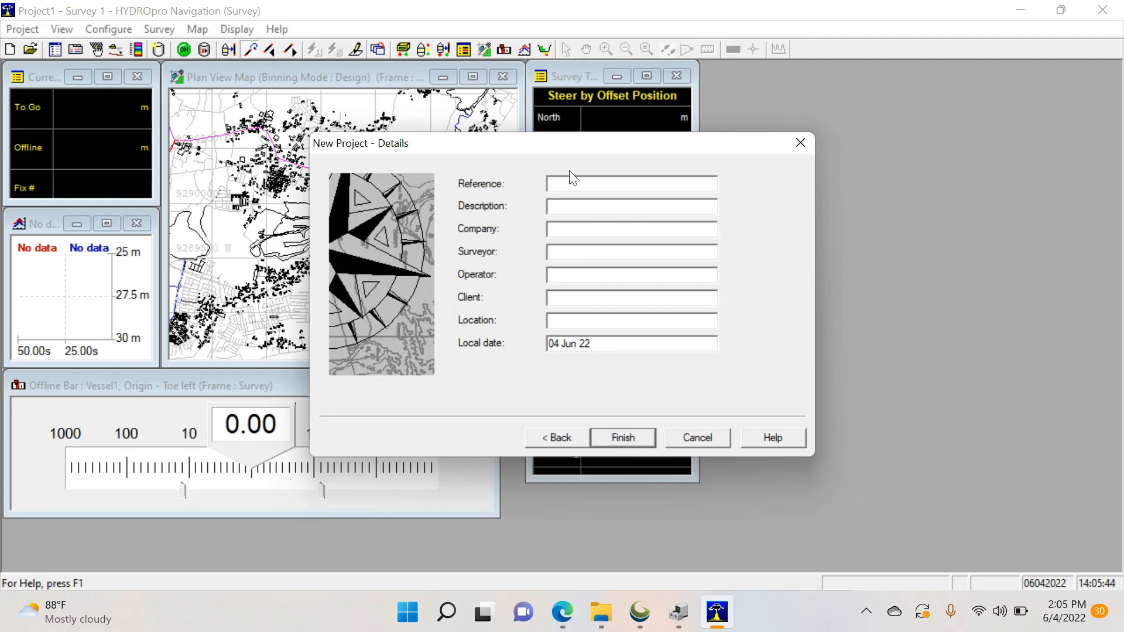
{"action": "left_click", "coordinate": [568, 210]}
{"action": "type", "text": "pemeruma"}
{"action": "type", "text": "n "}
{"action": "type", "text": "setu"}
{"action": "type", "text": "PT S"}
{"action": "type", "text": "GT"}
{"action": "left_click", "coordinate": [595, 253]}
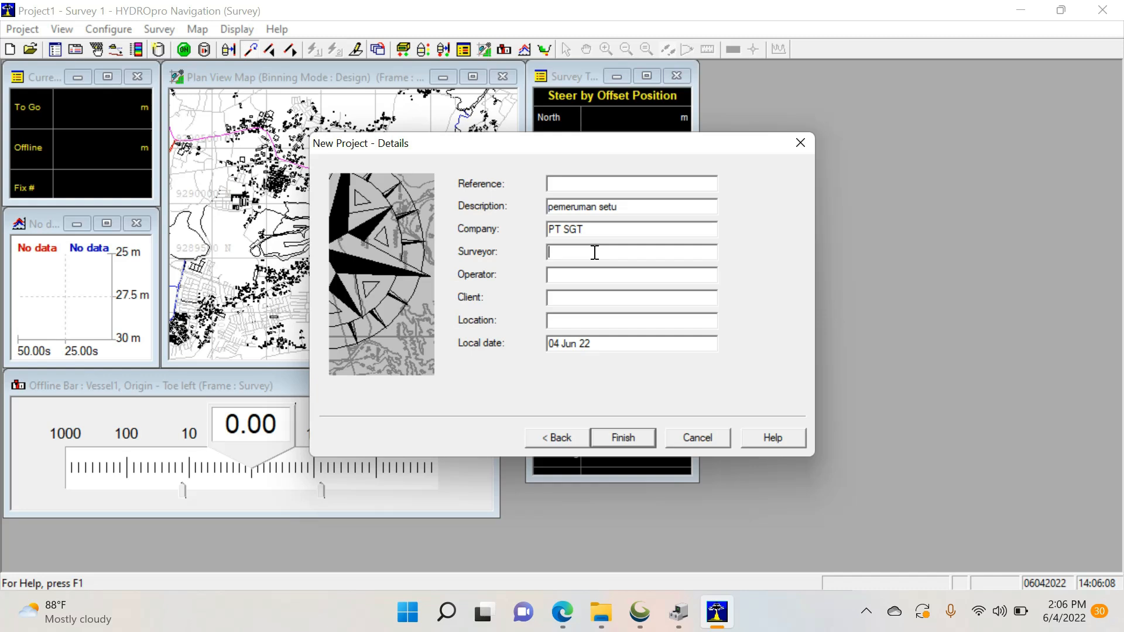
{"action": "type", "text": "Bri"}
{"action": "type", "text": "nton"}
Enter the operator's name, client 'BIG' and location 'Cileungsi', and finish creating the project.
{"action": "type", "text": "Yusuf"}
{"action": "key", "text": "Tab"}
{"action": "type", "text": "BIG"}
{"action": "left_click", "coordinate": [600, 320]}
{"action": "type", "text": "Cileungsi"}
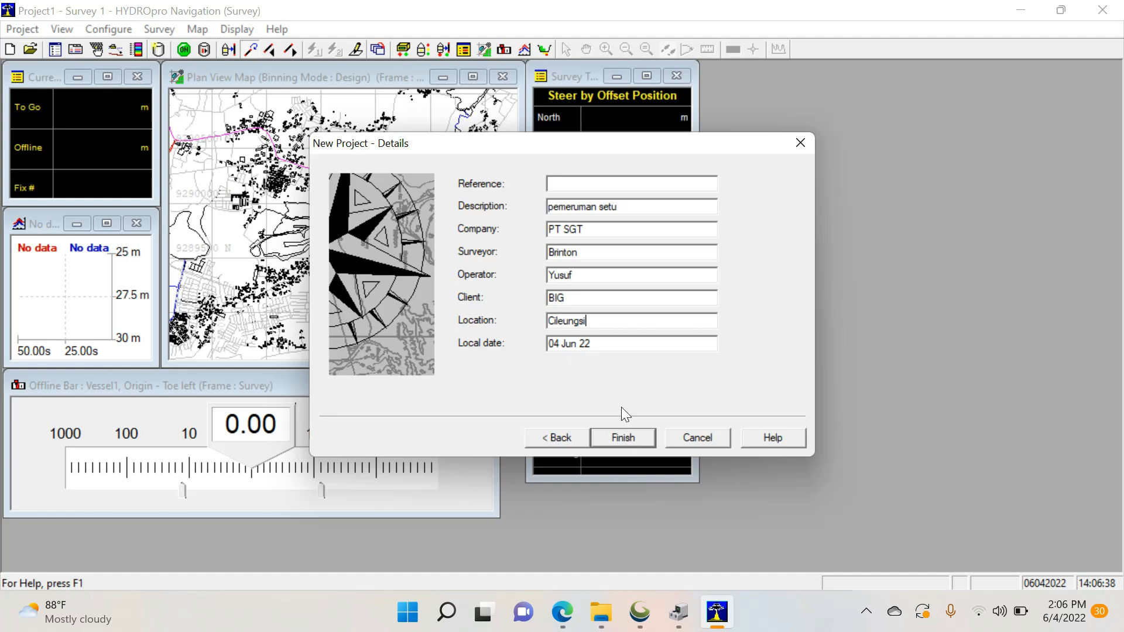
{"action": "left_click", "coordinate": [619, 438]}
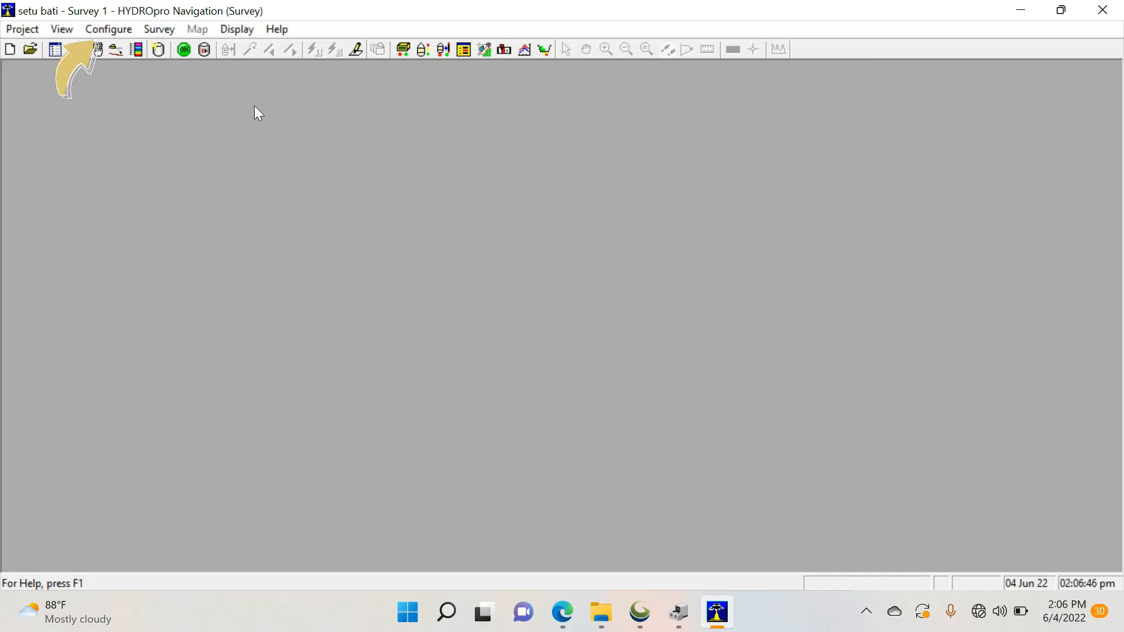
Open Display Units and review the distance, coordinate, user-defined and tide settings, keeping meters.
{"action": "left_click", "coordinate": [113, 31]}
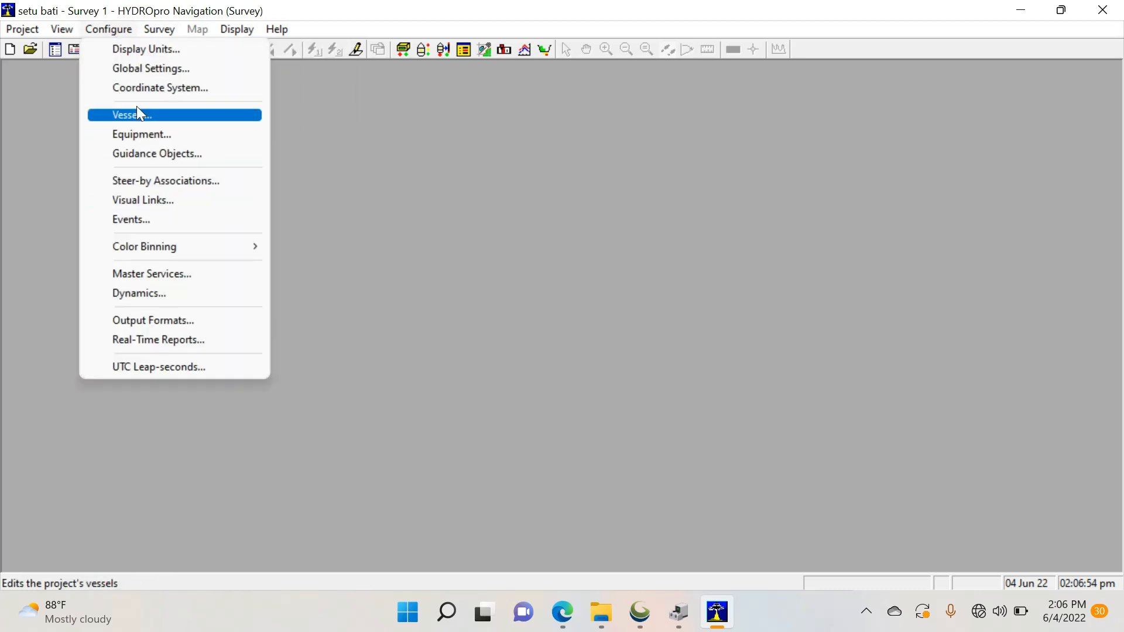
{"action": "left_click", "coordinate": [121, 48]}
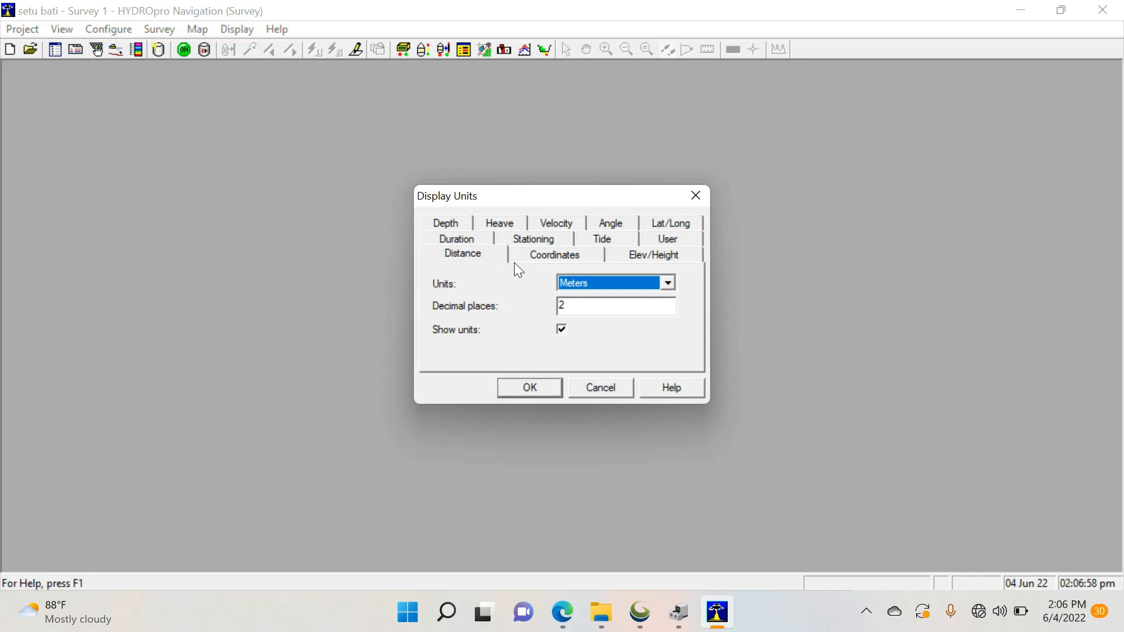
{"action": "left_click", "coordinate": [668, 282]}
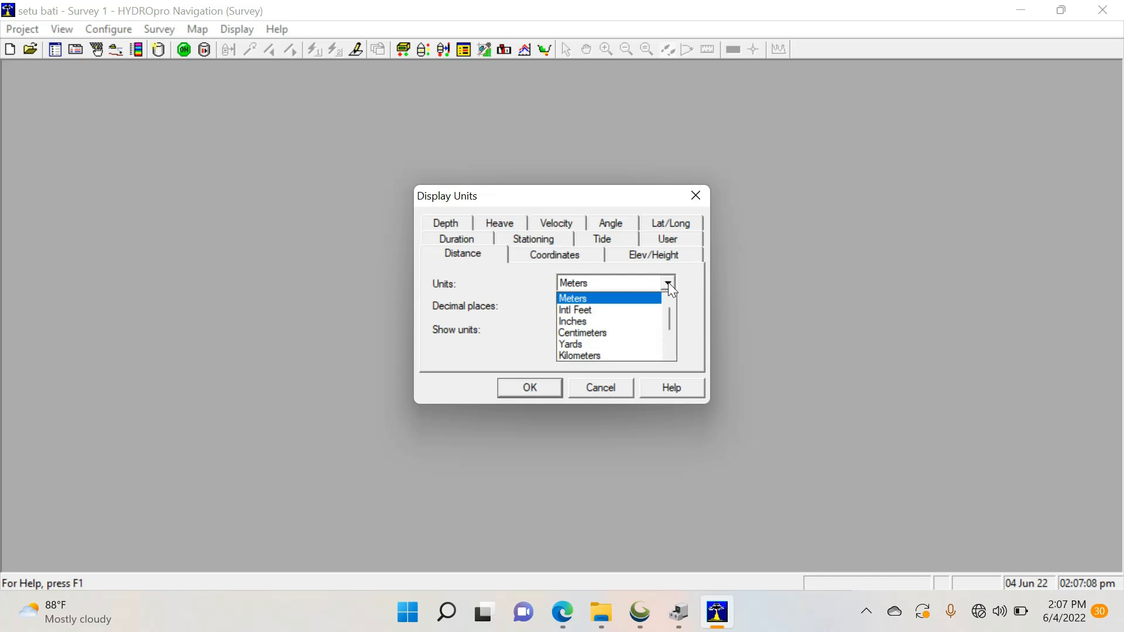
{"action": "left_click", "coordinate": [669, 283]}
{"action": "left_click", "coordinate": [556, 258]}
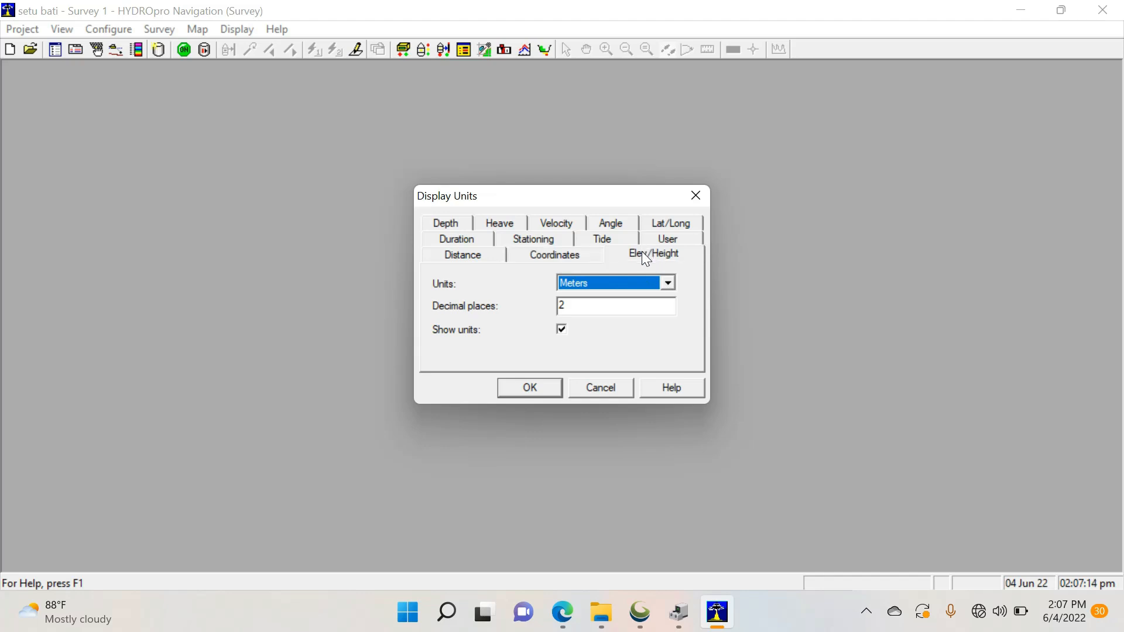
{"action": "left_click", "coordinate": [658, 236]}
{"action": "left_click", "coordinate": [591, 255]}
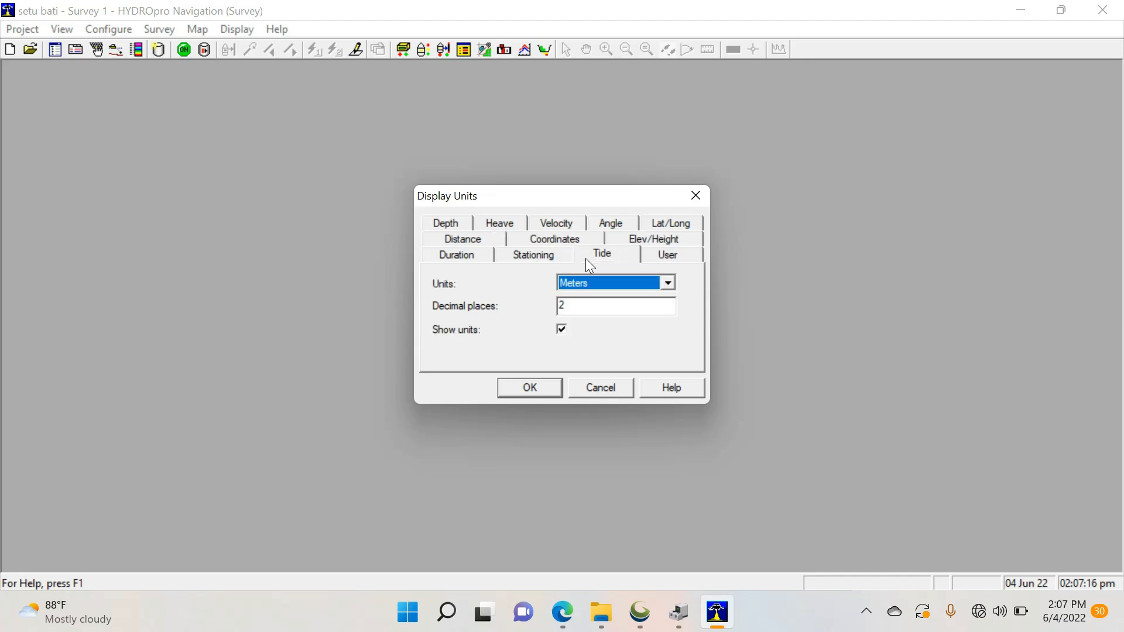
Set the velocity units to Knots and apply the changes.
{"action": "left_click", "coordinate": [550, 225]}
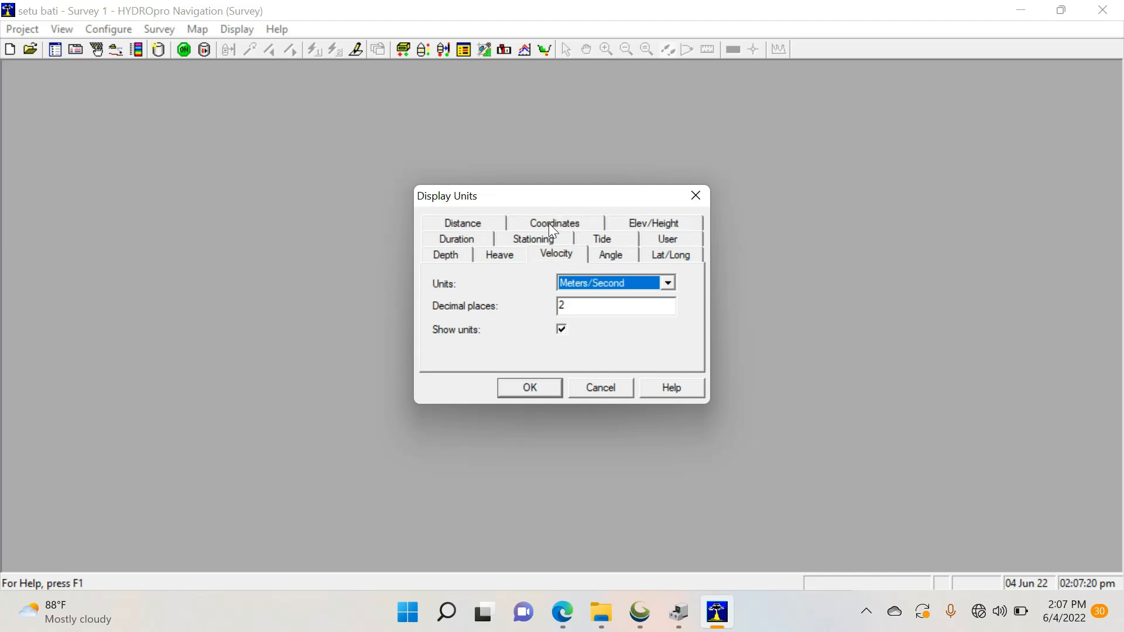
{"action": "left_click", "coordinate": [668, 283]}
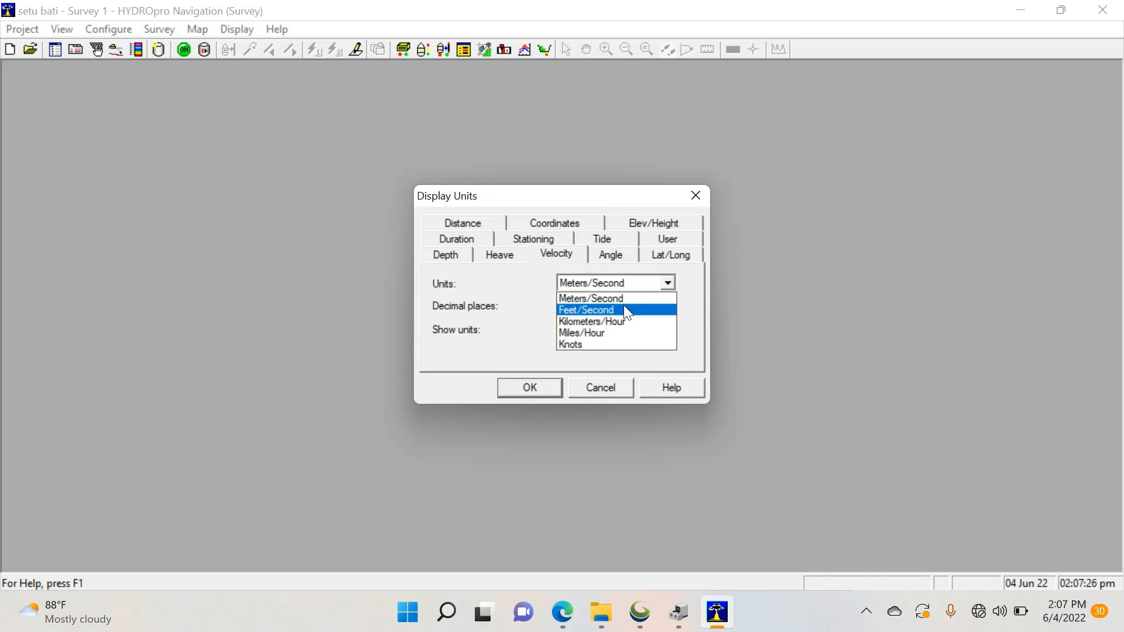
{"action": "left_click", "coordinate": [571, 346]}
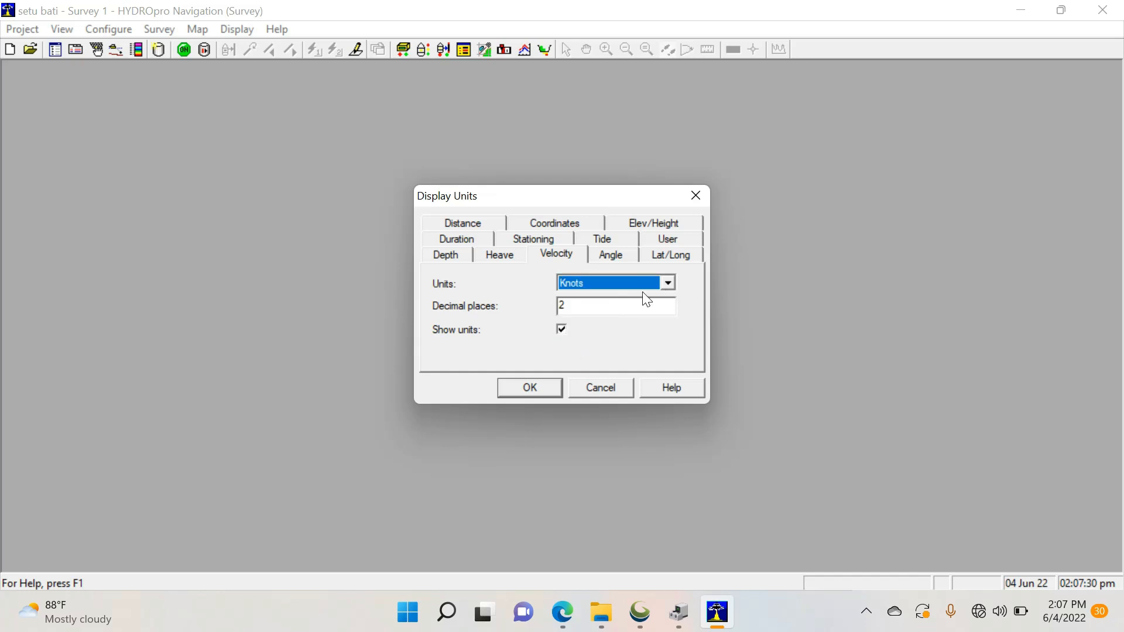
{"action": "left_click", "coordinate": [533, 386]}
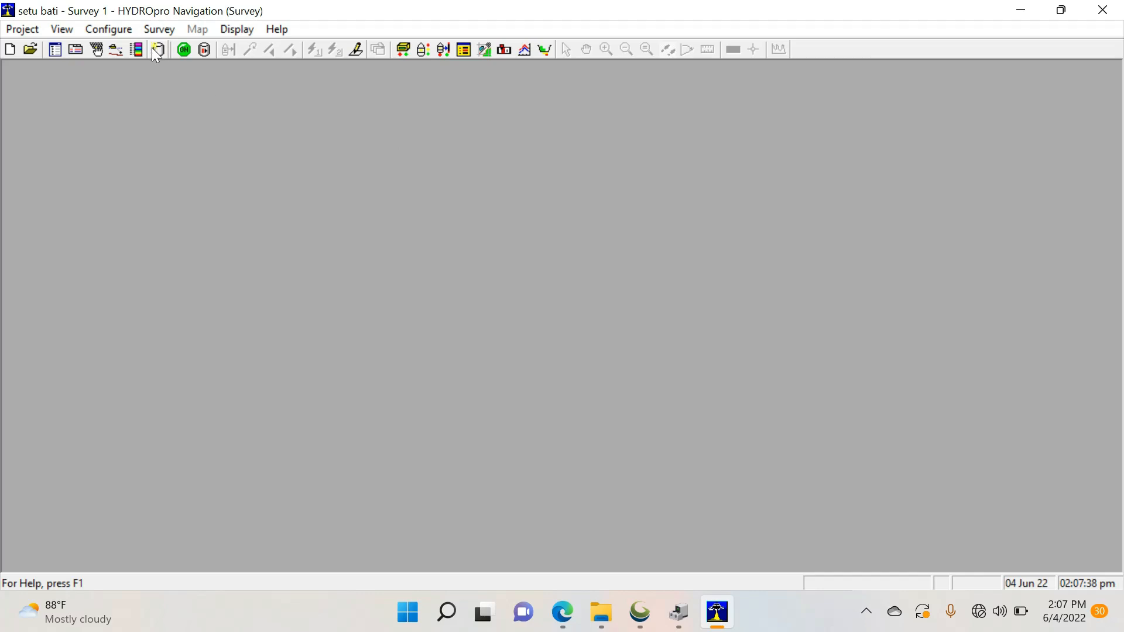
Open the project's Coordinate System settings and start selecting a coordinate system.
{"action": "left_click", "coordinate": [114, 29]}
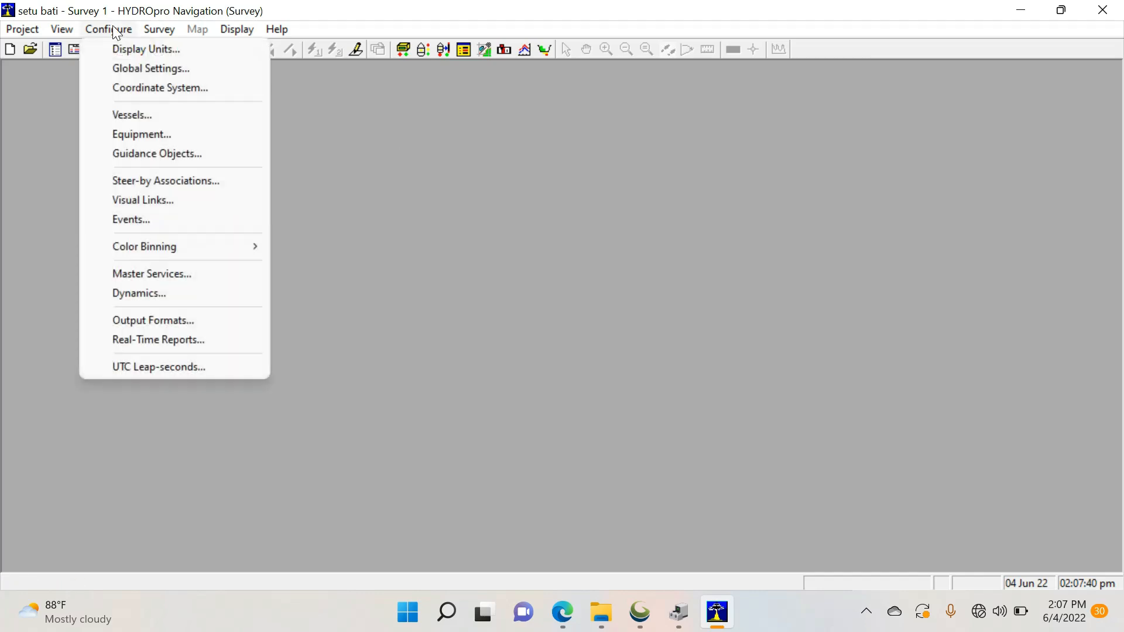
{"action": "left_click", "coordinate": [164, 92]}
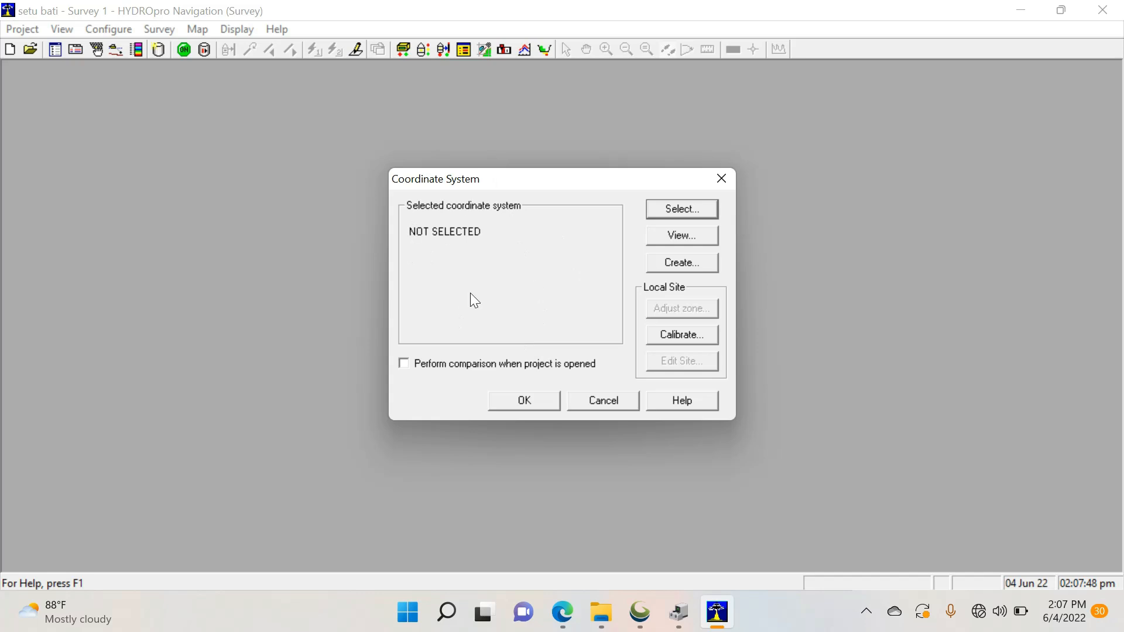
{"action": "left_click", "coordinate": [692, 209]}
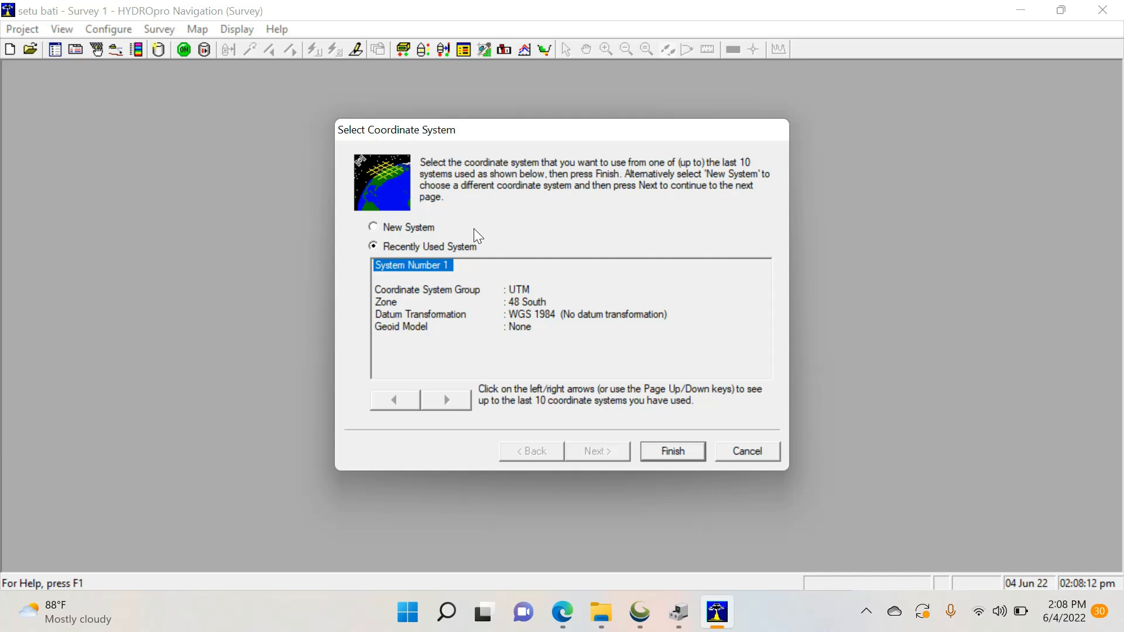
Define a new UTM coordinate system, zone 48 South, on WGS 1984 with no geoid model.
{"action": "left_click", "coordinate": [383, 231]}
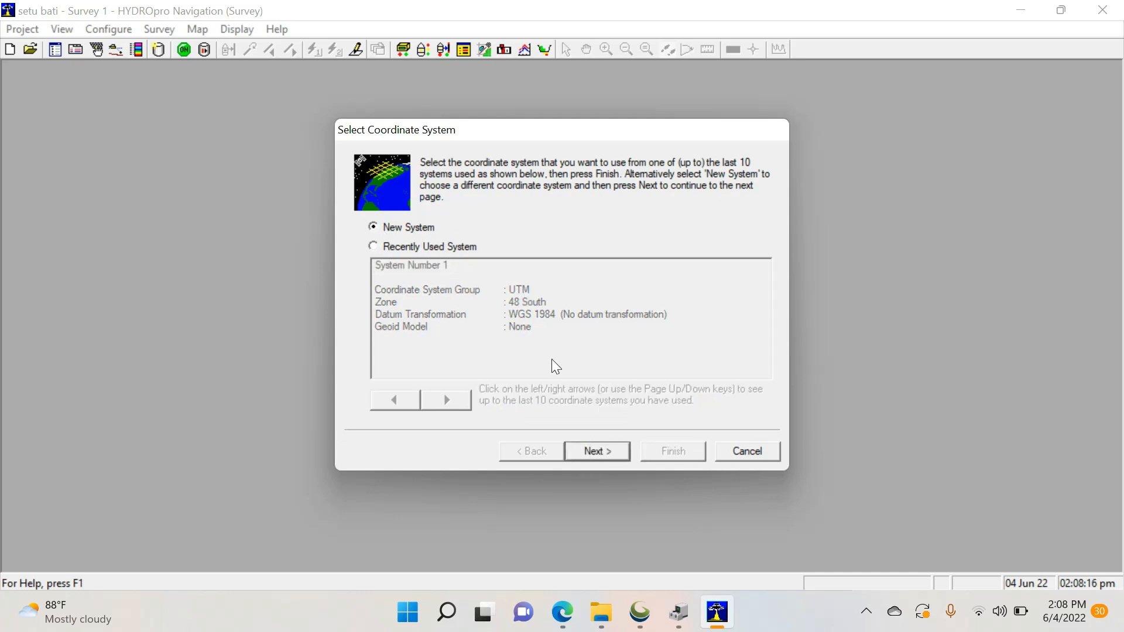
{"action": "left_click", "coordinate": [597, 453]}
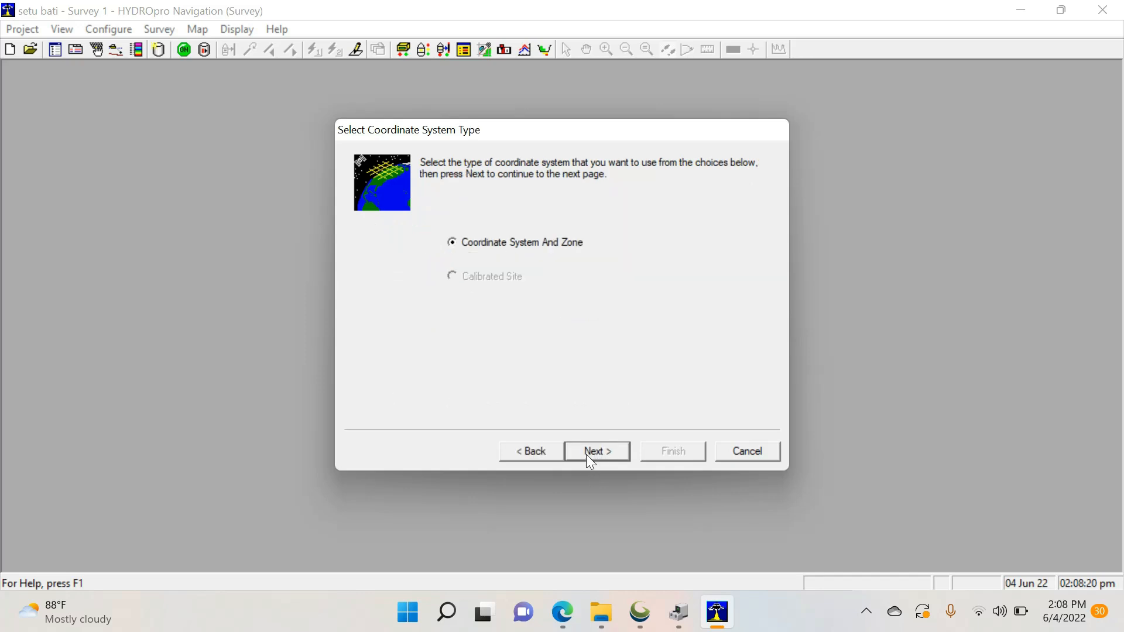
{"action": "left_click", "coordinate": [586, 450]}
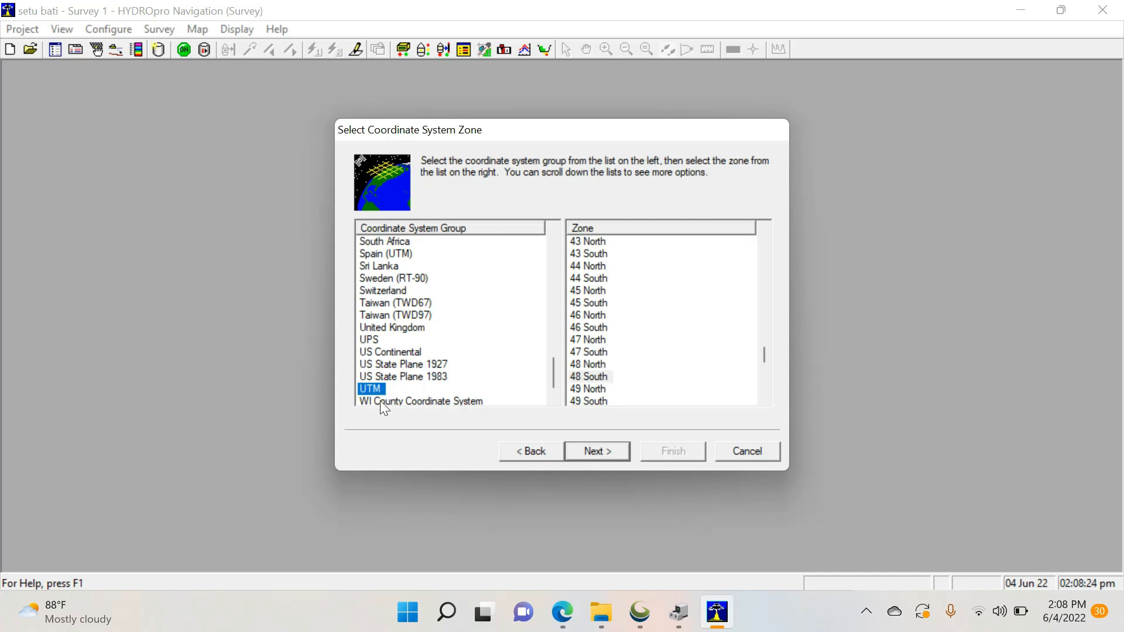
{"action": "left_click", "coordinate": [587, 376]}
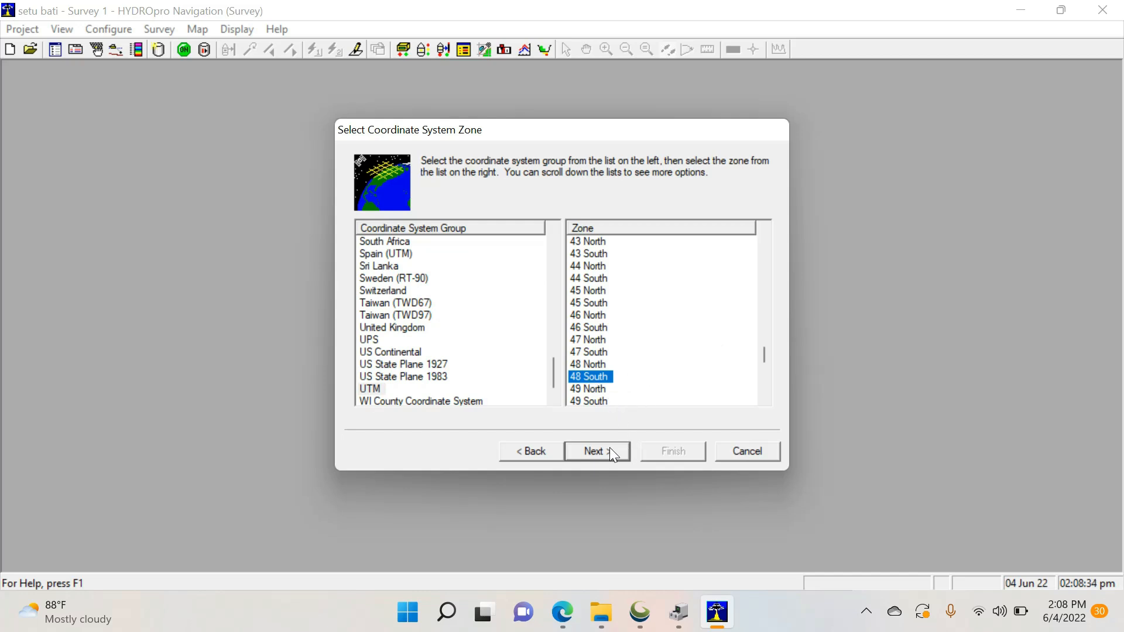
{"action": "left_click", "coordinate": [594, 448]}
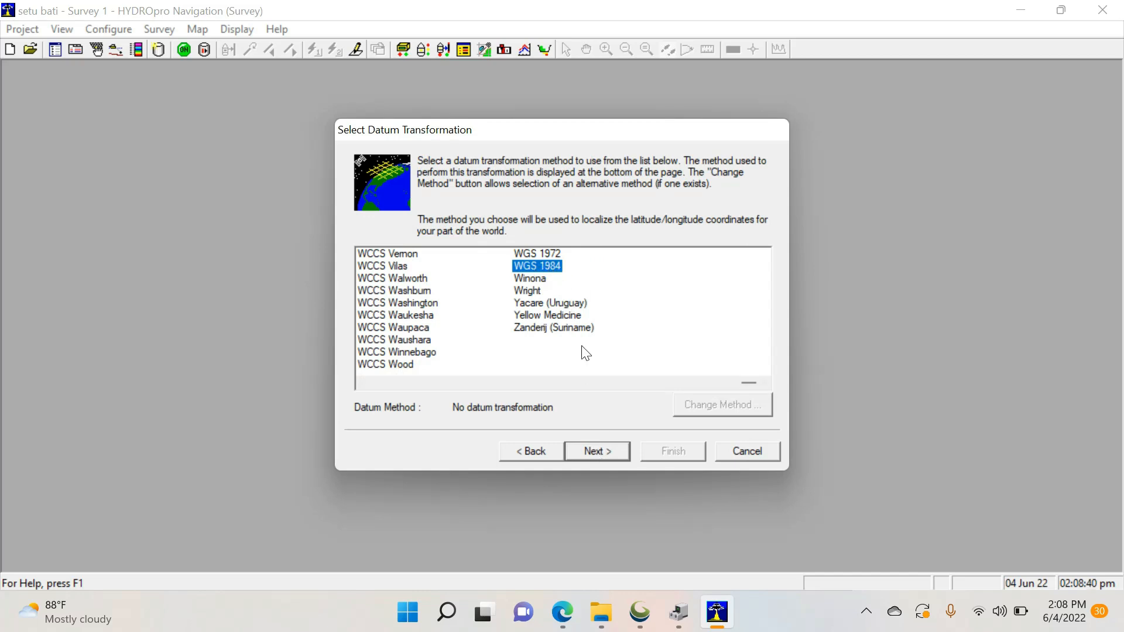
{"action": "left_click", "coordinate": [603, 454]}
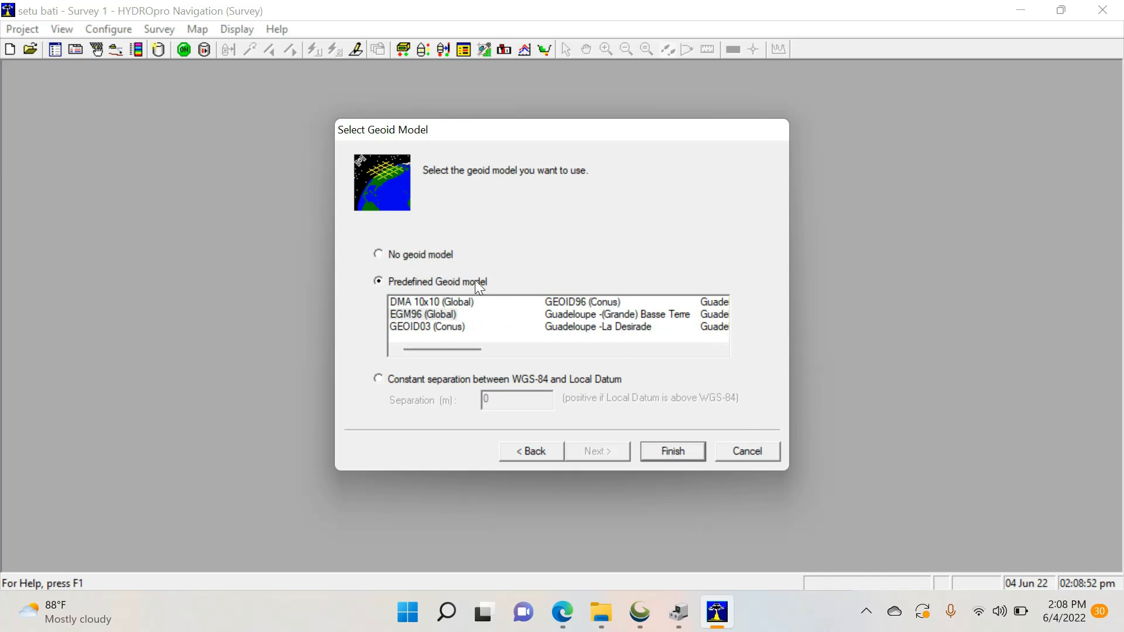
{"action": "left_click", "coordinate": [433, 256]}
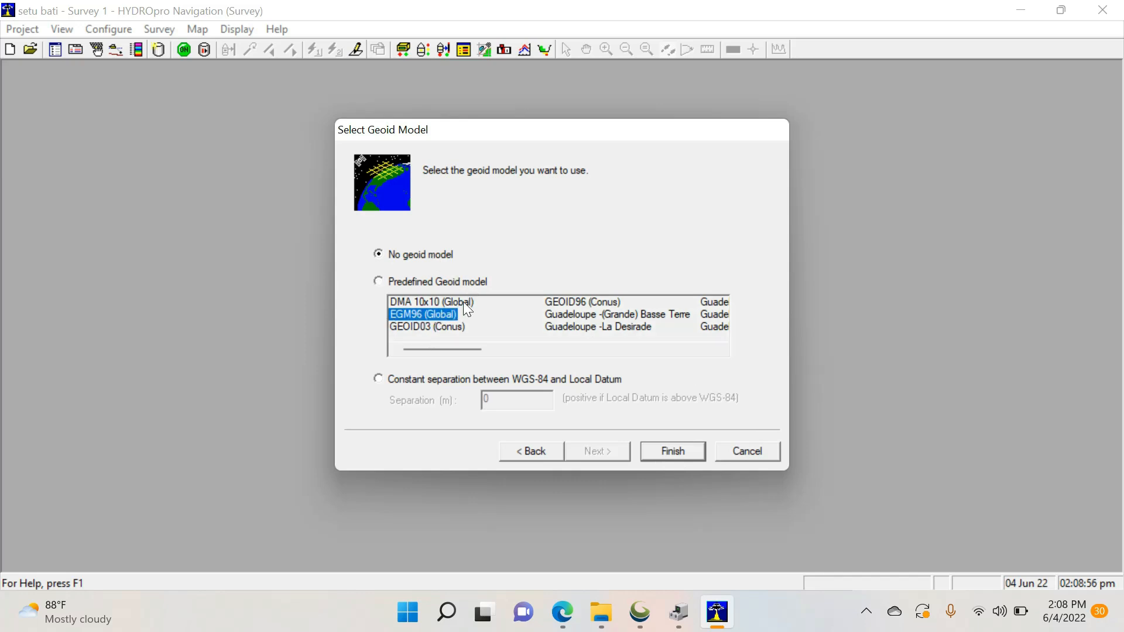
{"action": "left_click", "coordinate": [678, 451]}
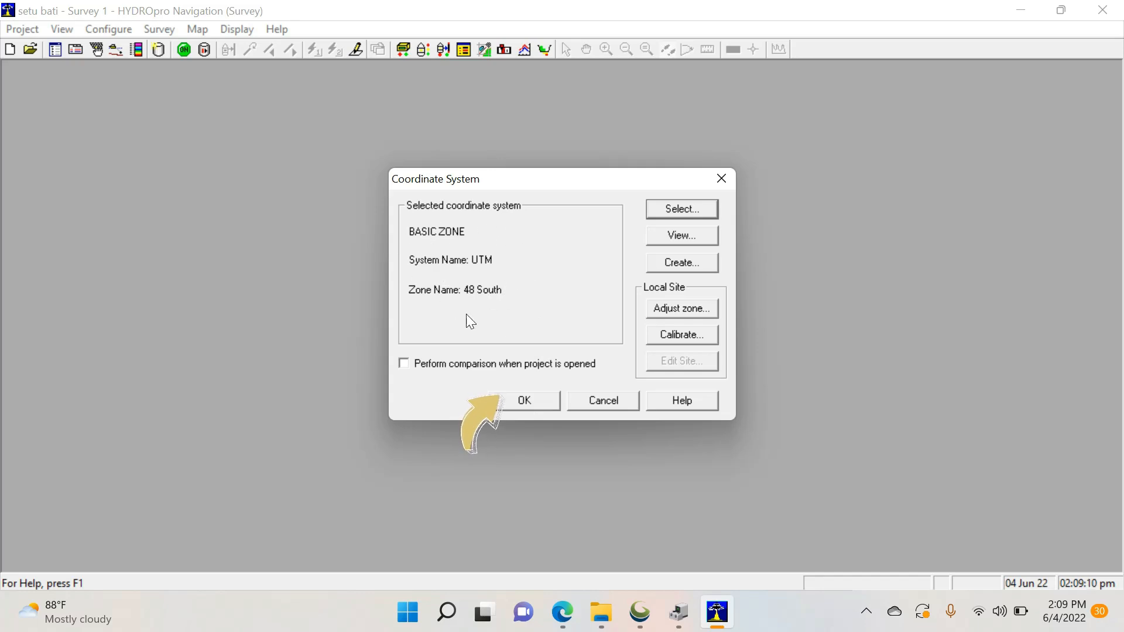
Accept the UTM 48 South system and open the Vessel Configuration list.
{"action": "left_click", "coordinate": [524, 402]}
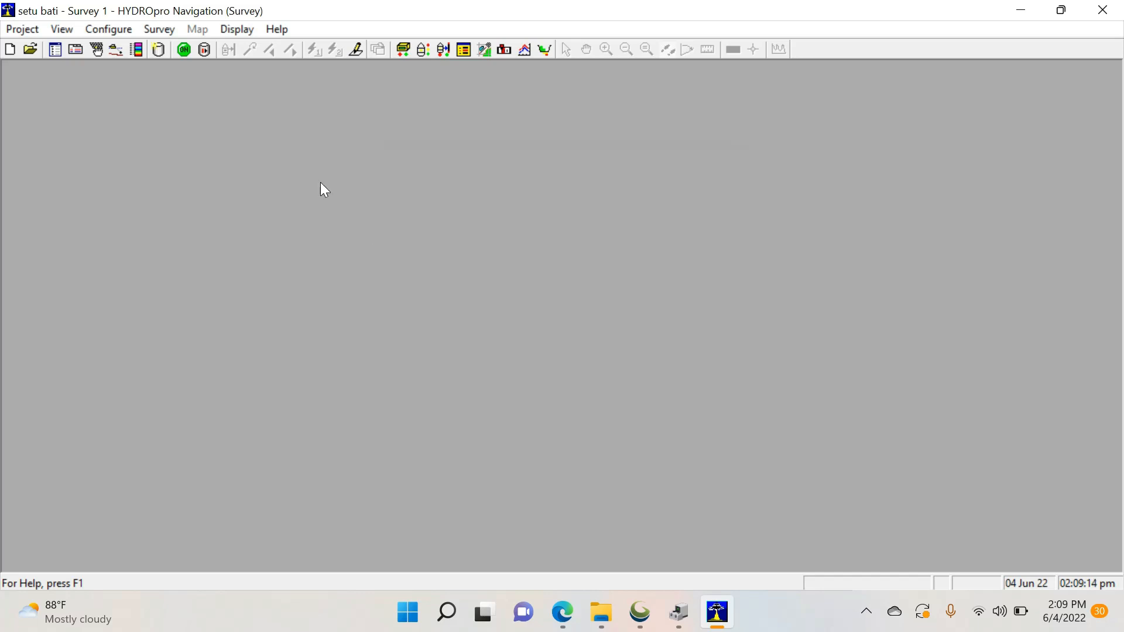
{"action": "left_click", "coordinate": [106, 29]}
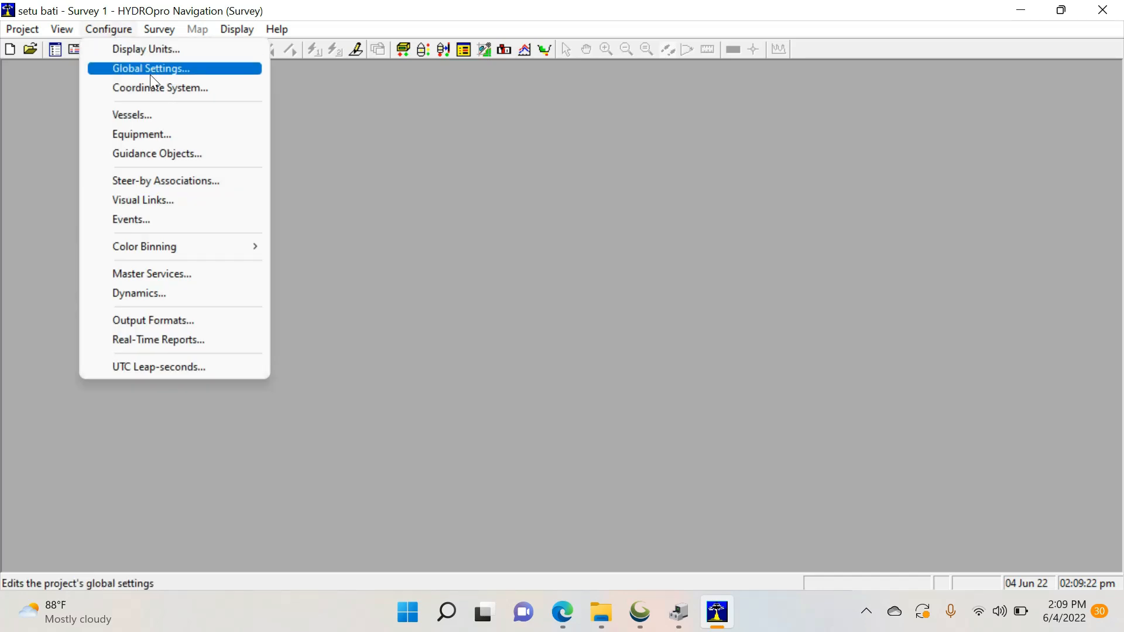
{"action": "left_click", "coordinate": [168, 122]}
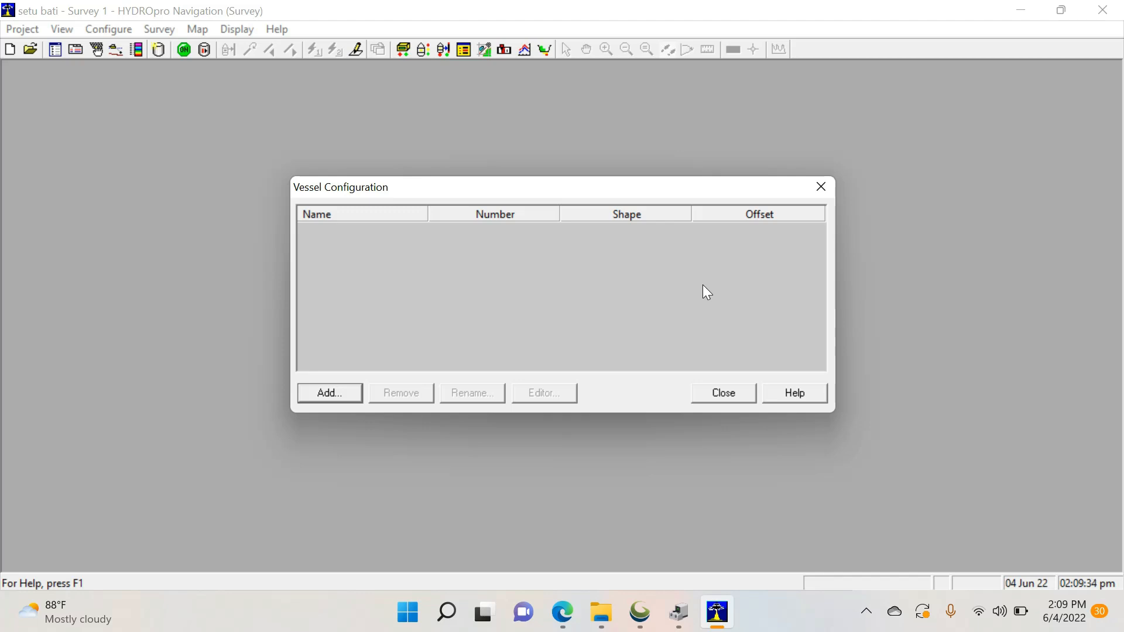
Add vessel 'perahu setu' with number 1, closing its shape editor unchanged.
{"action": "left_click", "coordinate": [342, 392]}
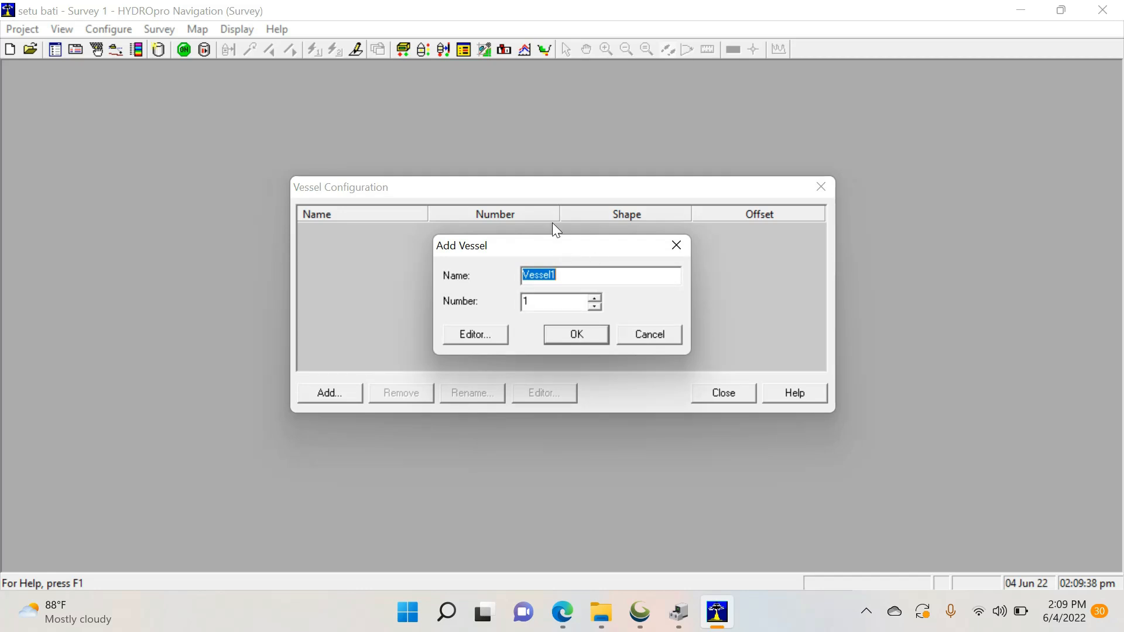
{"action": "type", "text": "perahu setu"}
{"action": "left_click", "coordinate": [479, 333]}
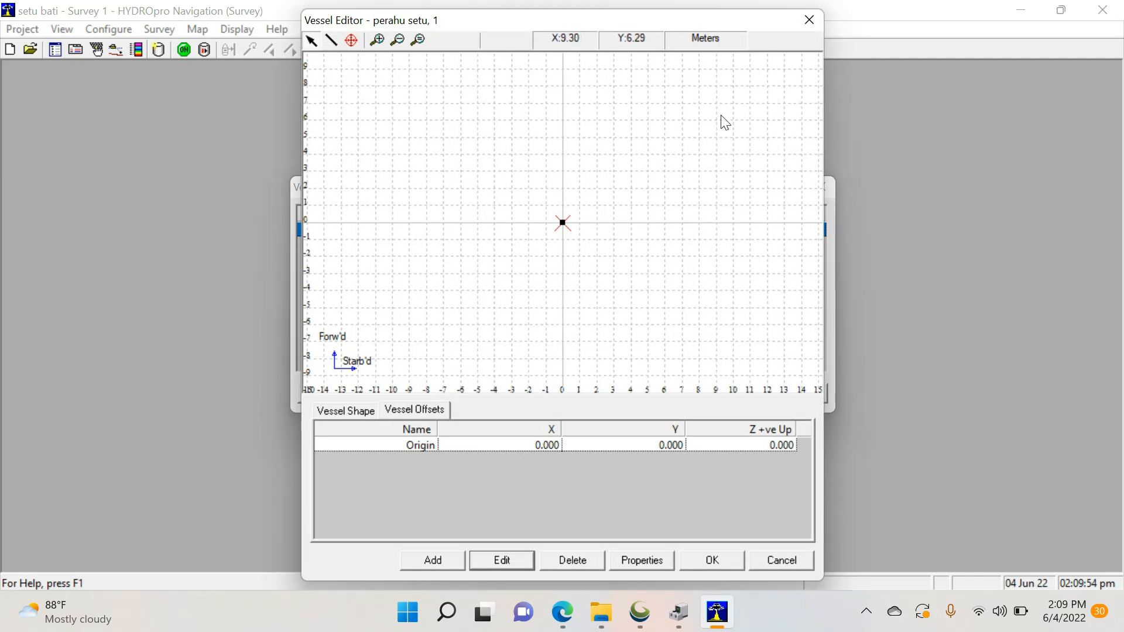
{"action": "left_click", "coordinate": [810, 22]}
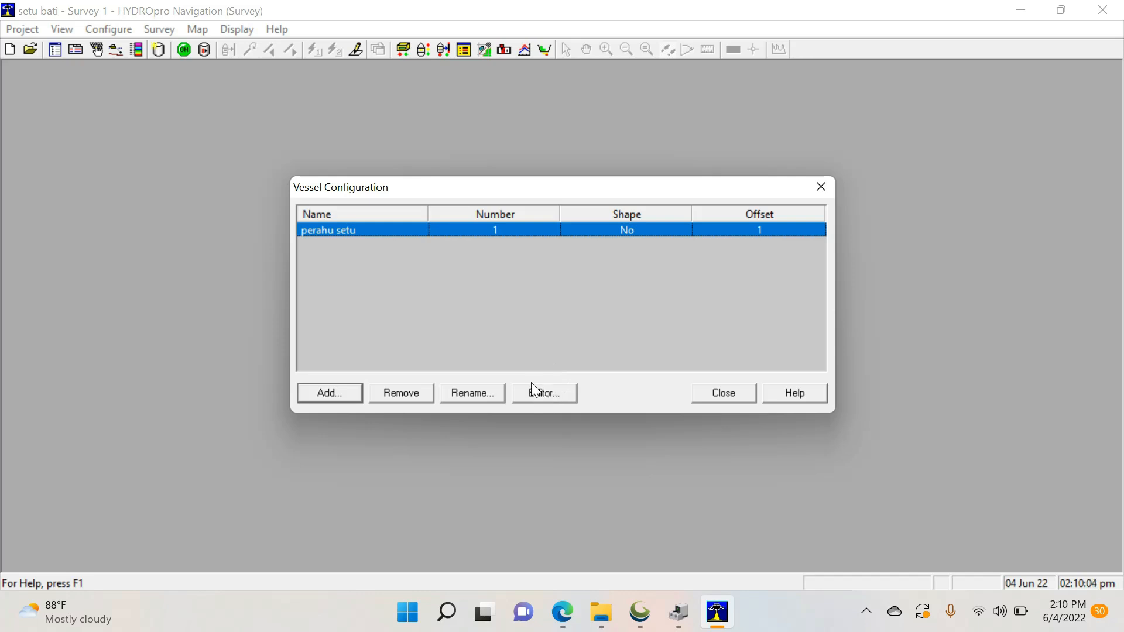
Reopen perahu setu's shape editor and draw the starboard side from Y 3 to Y -3 and the stern line.
{"action": "left_click", "coordinate": [544, 396]}
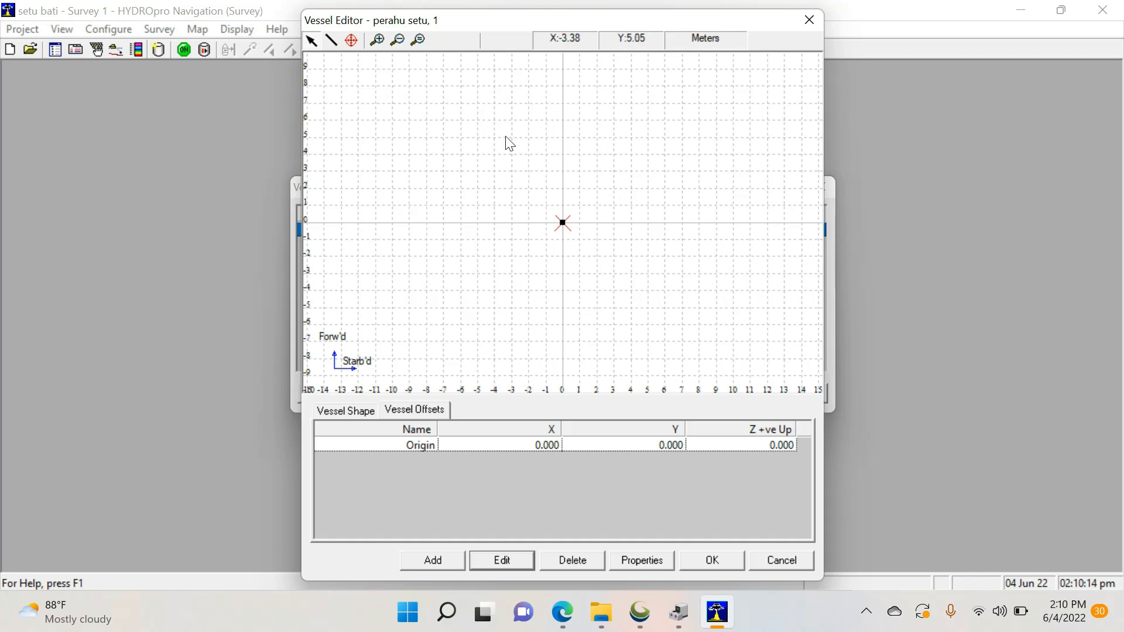
{"action": "left_click", "coordinate": [331, 39]}
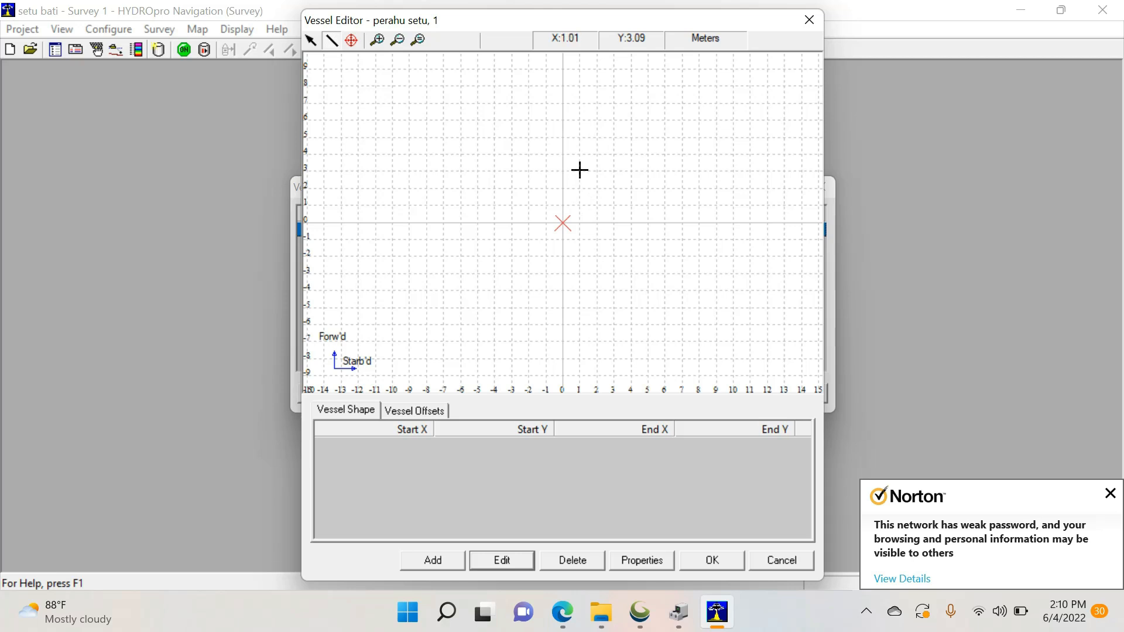
{"action": "mouse_move", "coordinate": [580, 171]}
{"action": "left_mouse_down"}
{"action": "mouse_move", "coordinate": [582, 279]}
{"action": "mouse_move", "coordinate": [607, 276]}
{"action": "mouse_move", "coordinate": [582, 277]}
{"action": "left_mouse_up"}
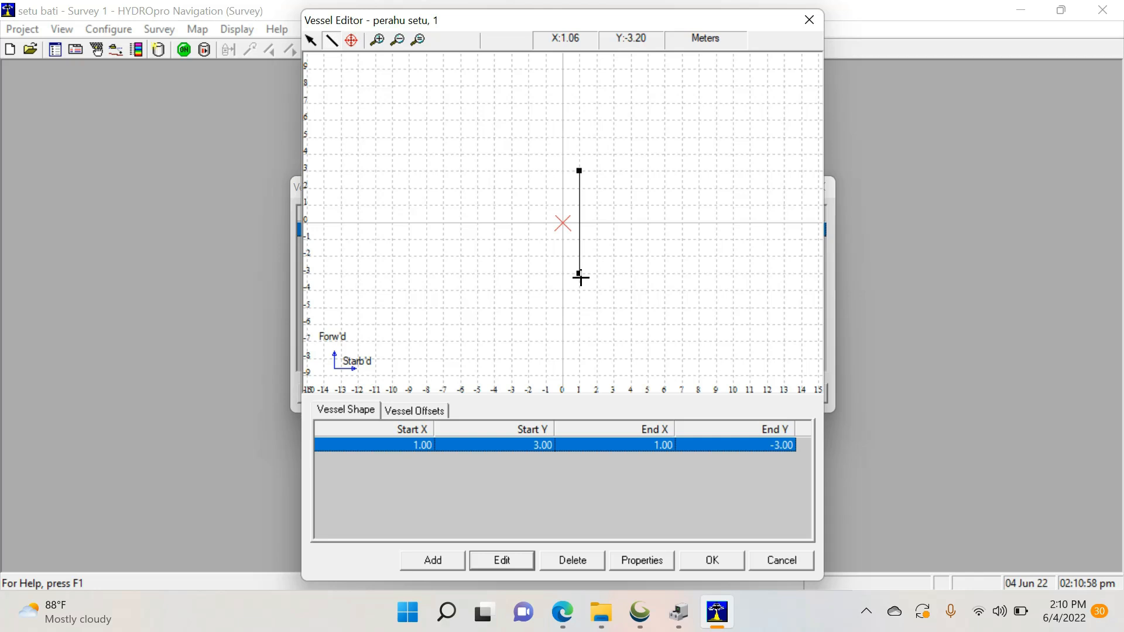
{"action": "mouse_move", "coordinate": [579, 274]}
{"action": "left_mouse_down"}
{"action": "mouse_move", "coordinate": [528, 274]}
{"action": "mouse_move", "coordinate": [555, 282]}
{"action": "mouse_move", "coordinate": [545, 274]}
{"action": "left_mouse_up"}
Remove the stray segment, set the stern line's end X to -1, and draw the port side.
{"action": "left_click", "coordinate": [571, 559]}
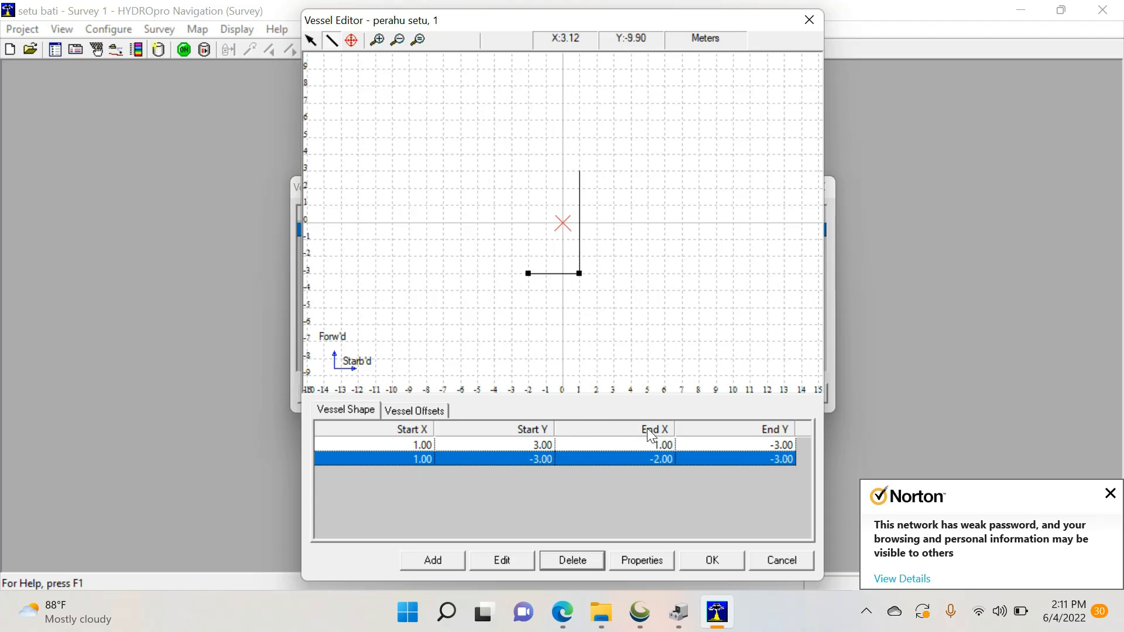
{"action": "left_click", "coordinate": [503, 561]}
{"action": "left_click", "coordinate": [546, 530]}
{"action": "left_click", "coordinate": [663, 456]}
{"action": "left_click", "coordinate": [502, 557]}
{"action": "left_click", "coordinate": [532, 481]}
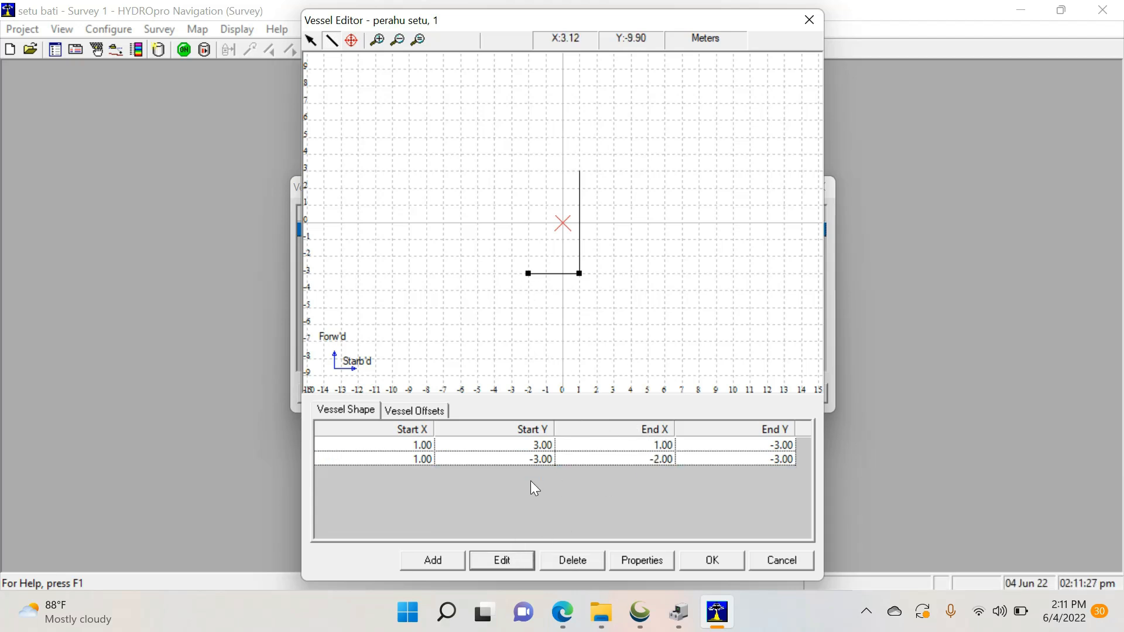
{"action": "left_click", "coordinate": [505, 562]}
{"action": "left_click", "coordinate": [638, 339]}
{"action": "left_click", "coordinate": [638, 457]}
{"action": "left_click", "coordinate": [509, 567]}
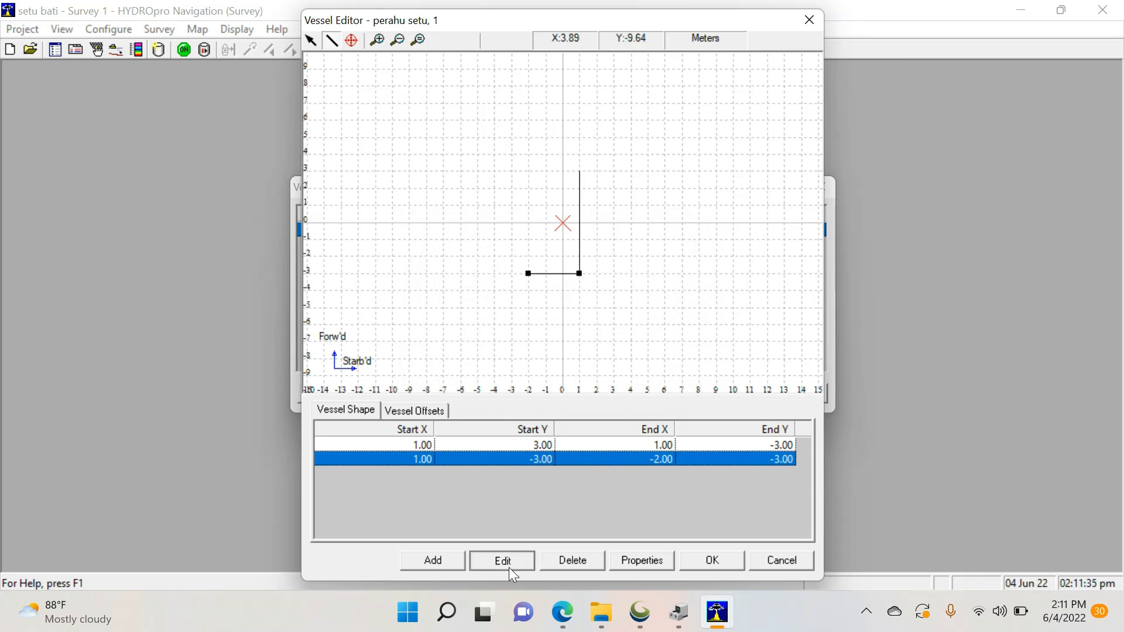
{"action": "left_click", "coordinate": [638, 459]}
{"action": "left_click", "coordinate": [507, 563]}
{"action": "type", "text": "1"}
{"action": "key", "text": "Tab"}
{"action": "key", "text": "Tab"}
{"action": "type", "text": "-1"}
{"action": "key", "text": "Return"}
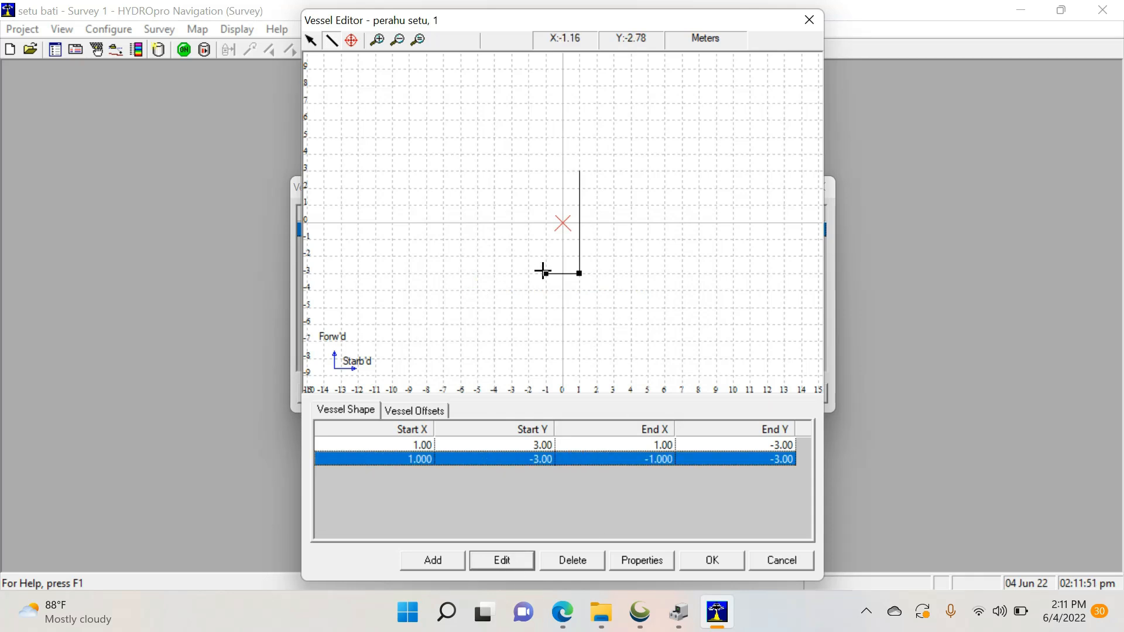
{"action": "left_click_drag", "start_coordinate": [543, 270], "coordinate": [579, 169]}
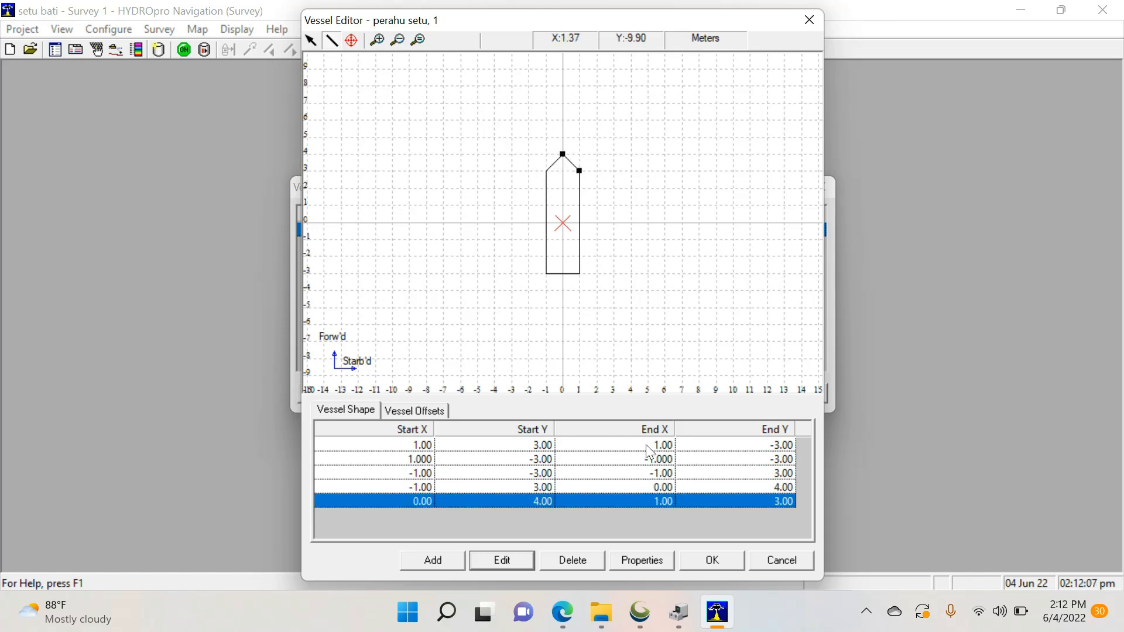
{"action": "left_click", "coordinate": [558, 529]}
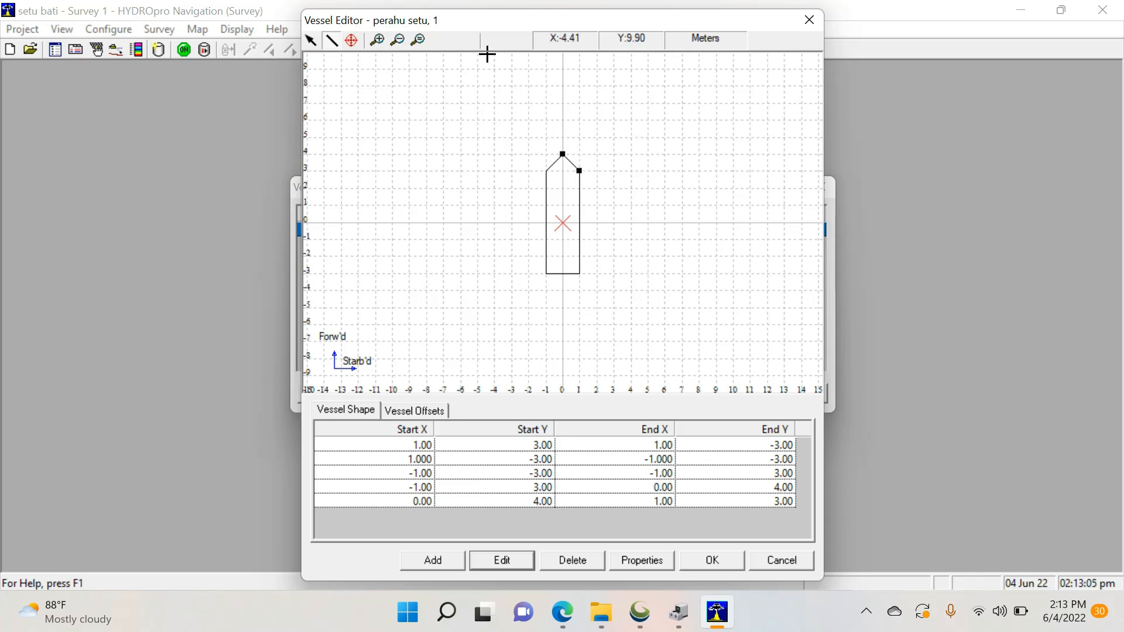
Place an offset at the bow shoulder (X 1, Y 3), name it 'transducer/gps', and save the vessel.
{"action": "left_click", "coordinate": [352, 41]}
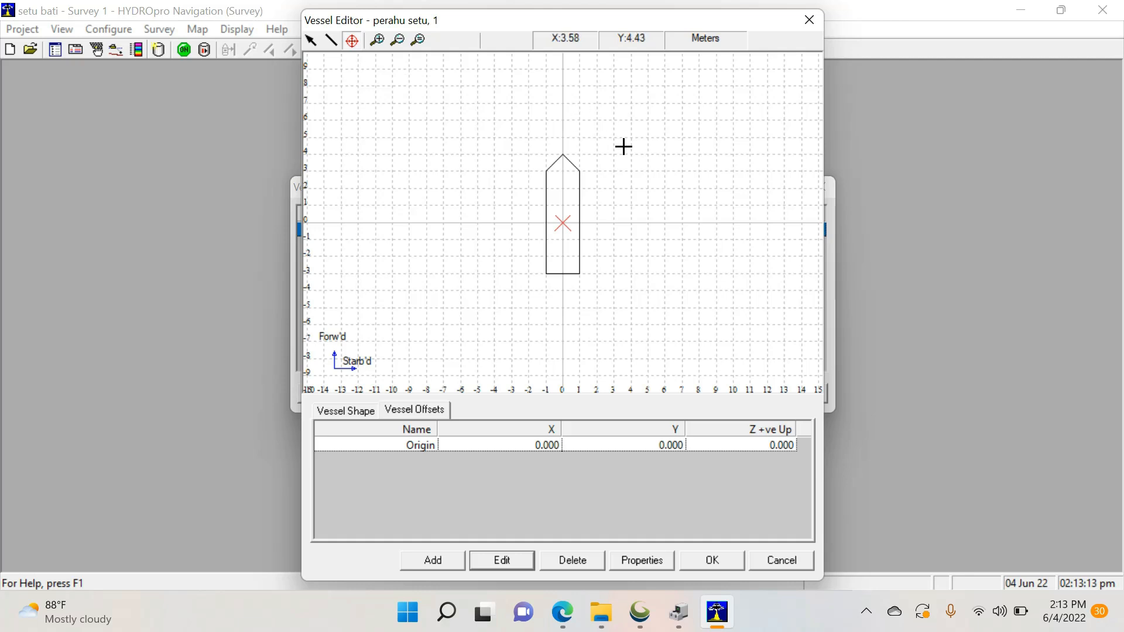
{"action": "left_click", "coordinate": [580, 172]}
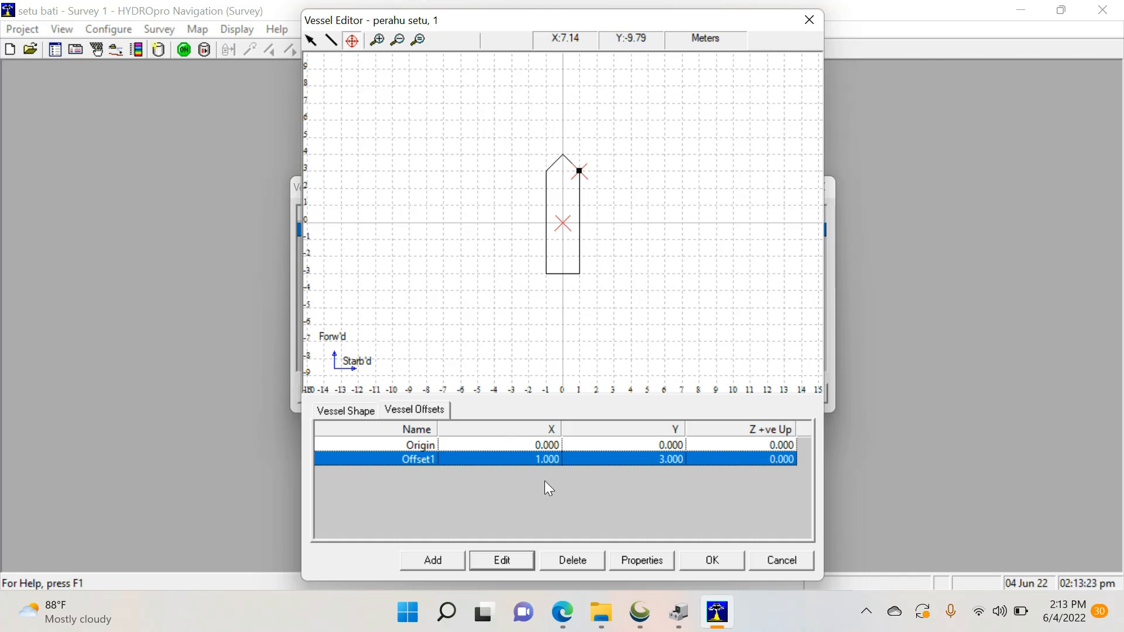
{"action": "left_click", "coordinate": [501, 561]}
{"action": "type", "text": "t"}
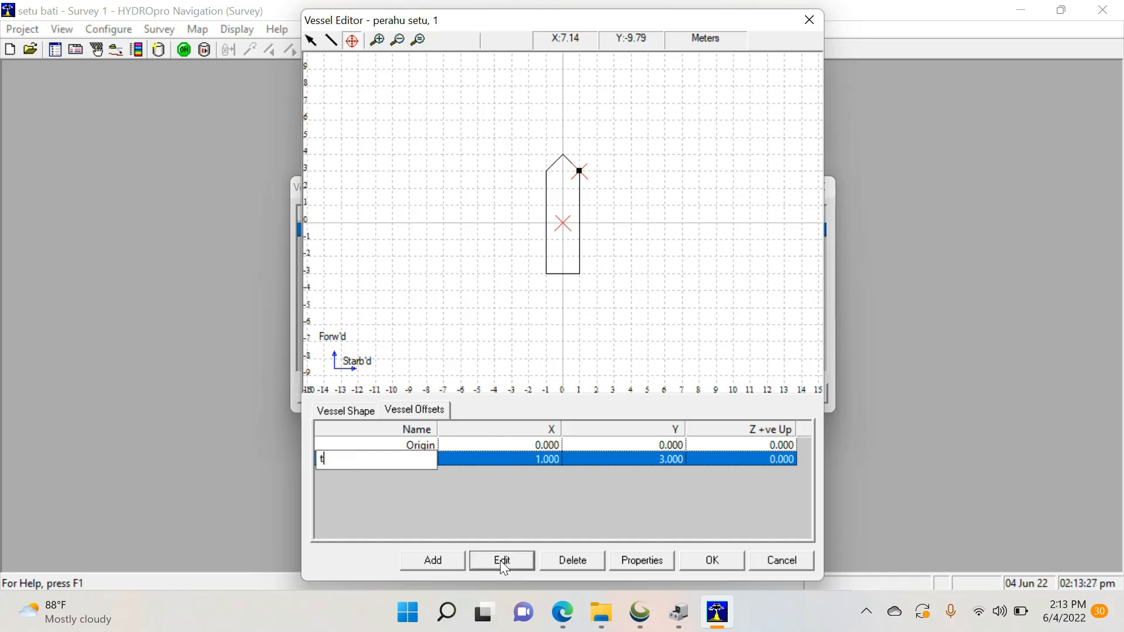
{"action": "type", "text": "ransducer"}
{"action": "type", "text": "/gps"}
{"action": "left_click", "coordinate": [571, 505]}
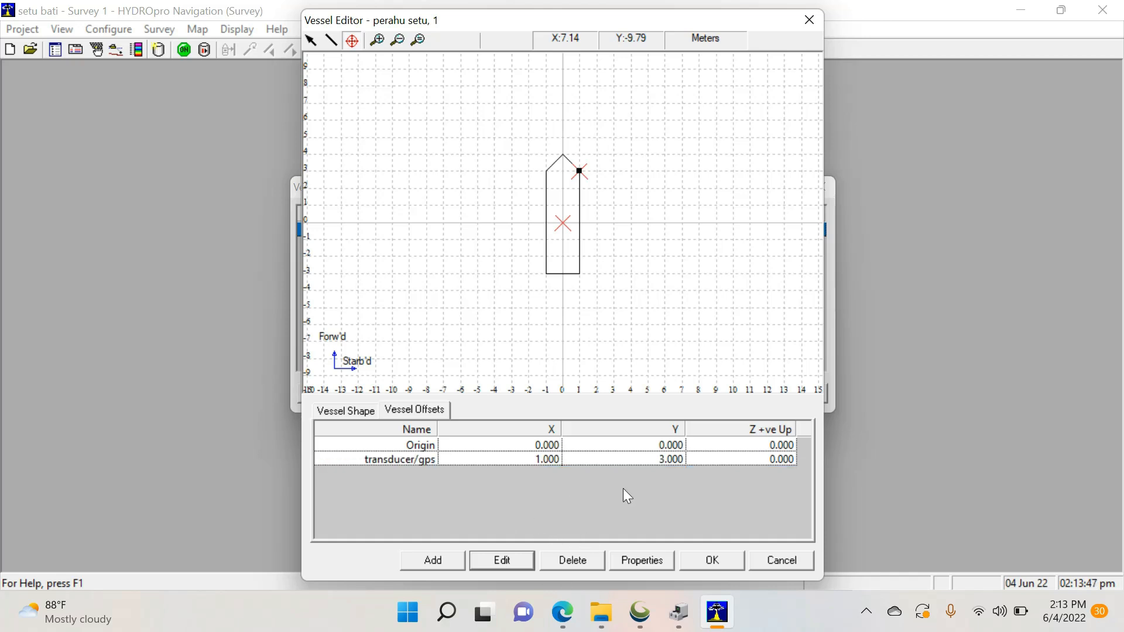
{"action": "left_click", "coordinate": [715, 559]}
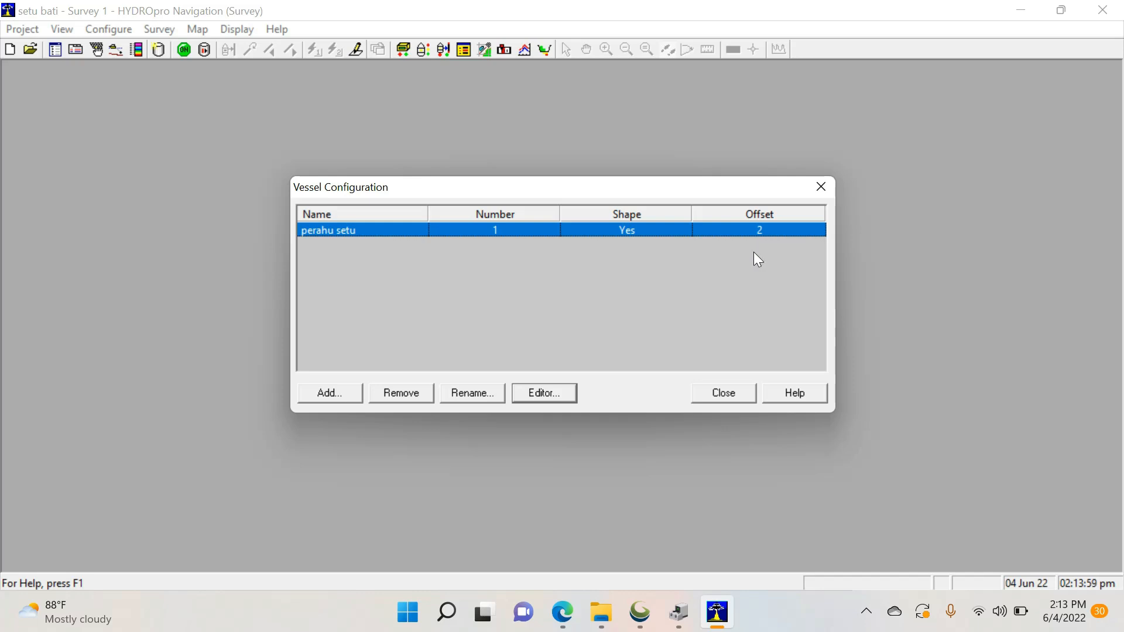
Close Vessel Configuration and start adding new survey equipment.
{"action": "left_click", "coordinate": [725, 391]}
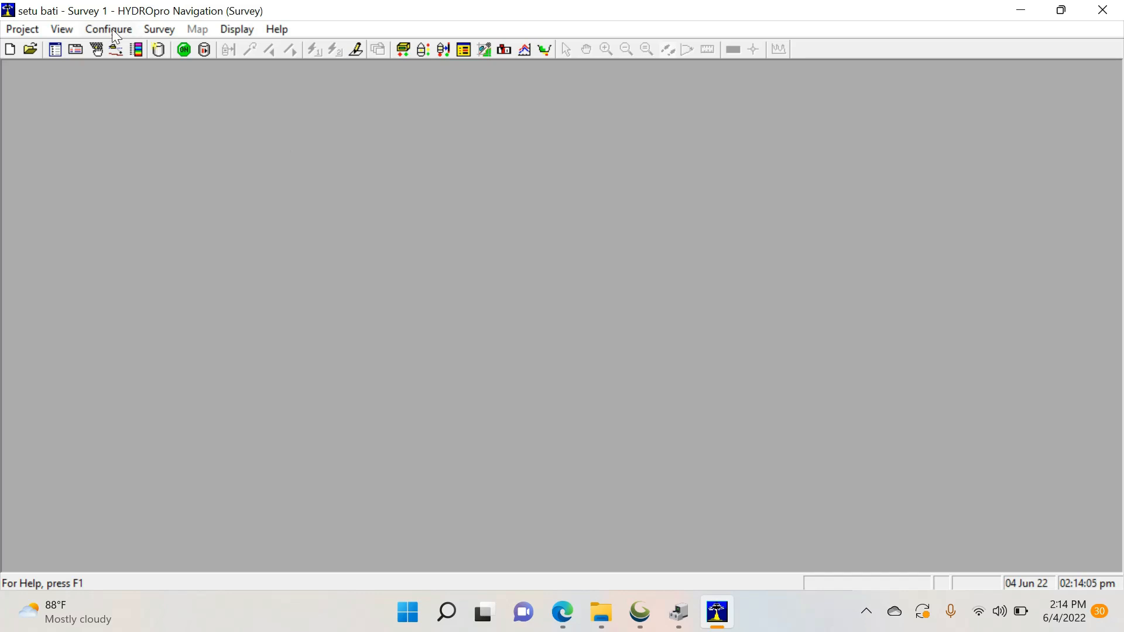
{"action": "left_click", "coordinate": [113, 31]}
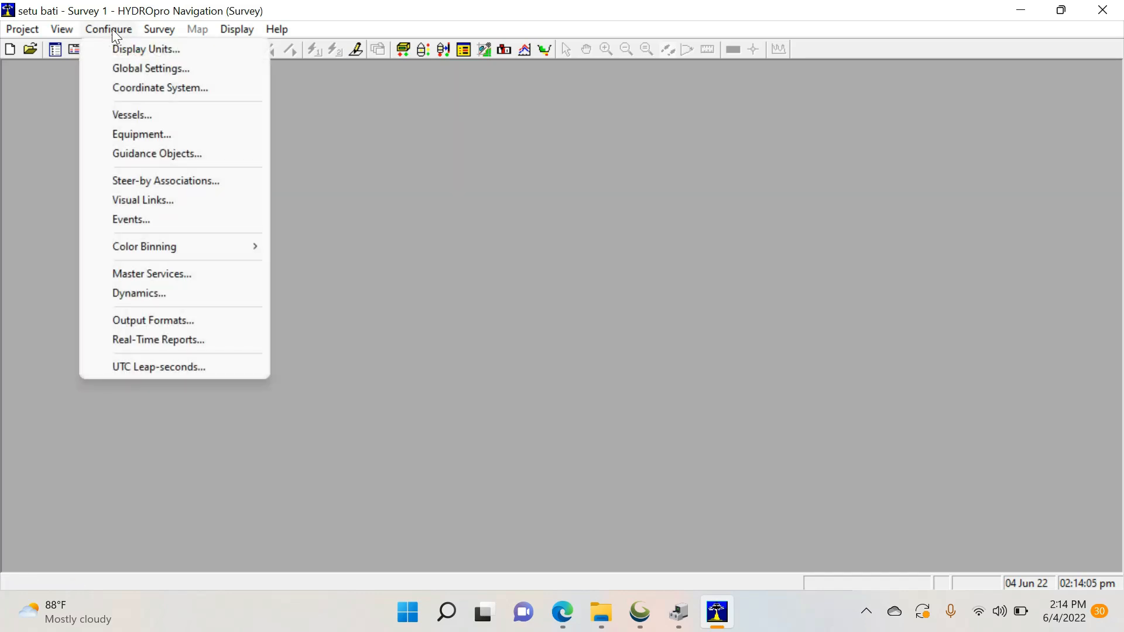
{"action": "left_click", "coordinate": [162, 134]}
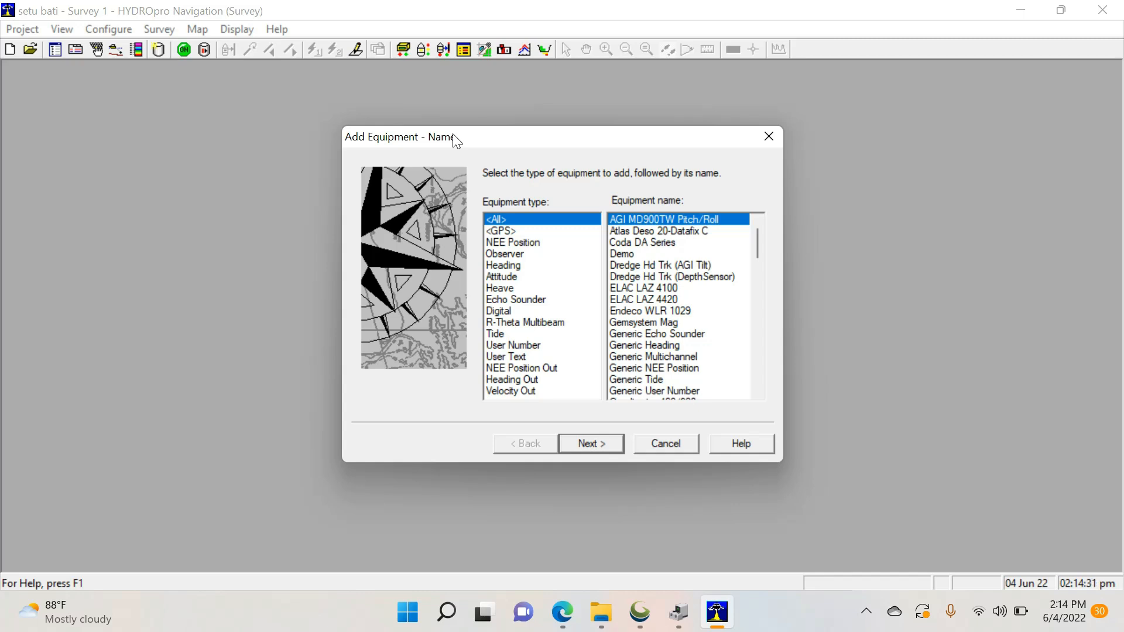
Add an NMEA receiver from the GPS equipment list with its GPS services enabled.
{"action": "left_click", "coordinate": [510, 232]}
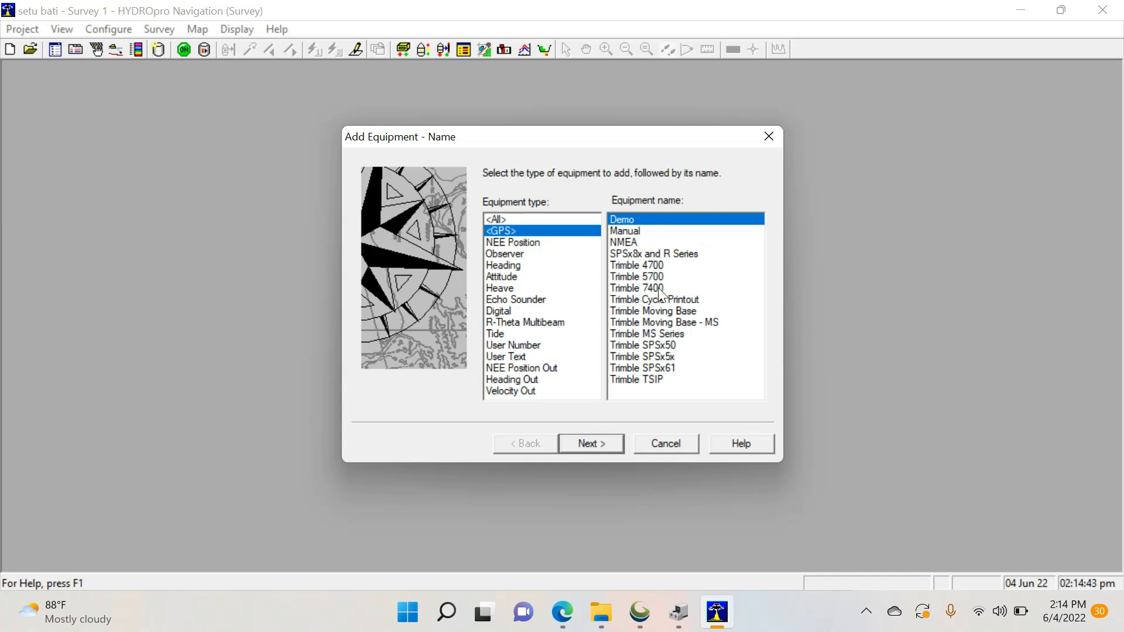
{"action": "left_click", "coordinate": [630, 245]}
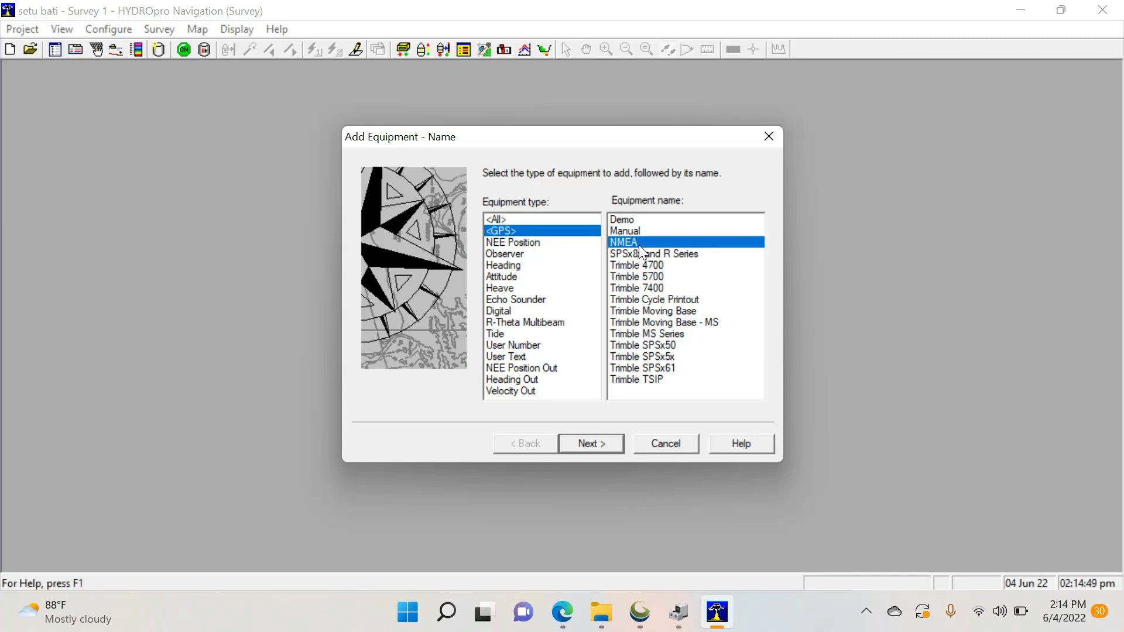
{"action": "left_click", "coordinate": [597, 444]}
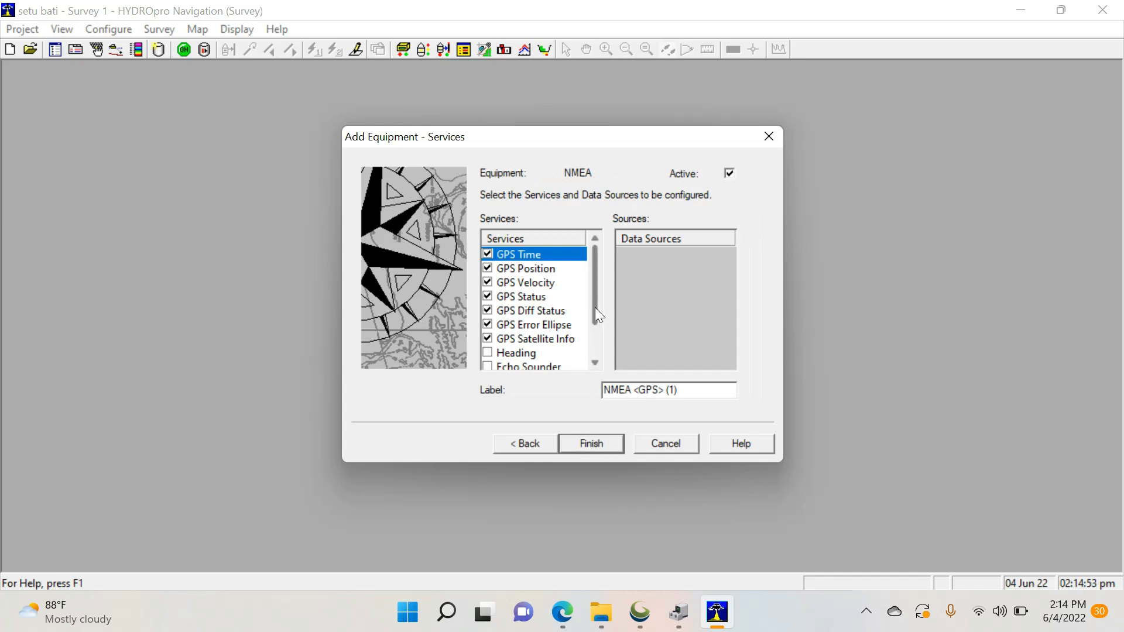
{"action": "mouse_move", "coordinate": [595, 307]}
{"action": "left_mouse_down"}
{"action": "mouse_move", "coordinate": [602, 354]}
{"action": "mouse_move", "coordinate": [600, 296]}
{"action": "mouse_move", "coordinate": [602, 333]}
{"action": "mouse_move", "coordinate": [602, 308]}
{"action": "left_mouse_up"}
{"action": "mouse_move", "coordinate": [596, 292]}
{"action": "left_mouse_down"}
{"action": "mouse_move", "coordinate": [599, 317]}
{"action": "mouse_move", "coordinate": [598, 301]}
{"action": "left_mouse_up"}
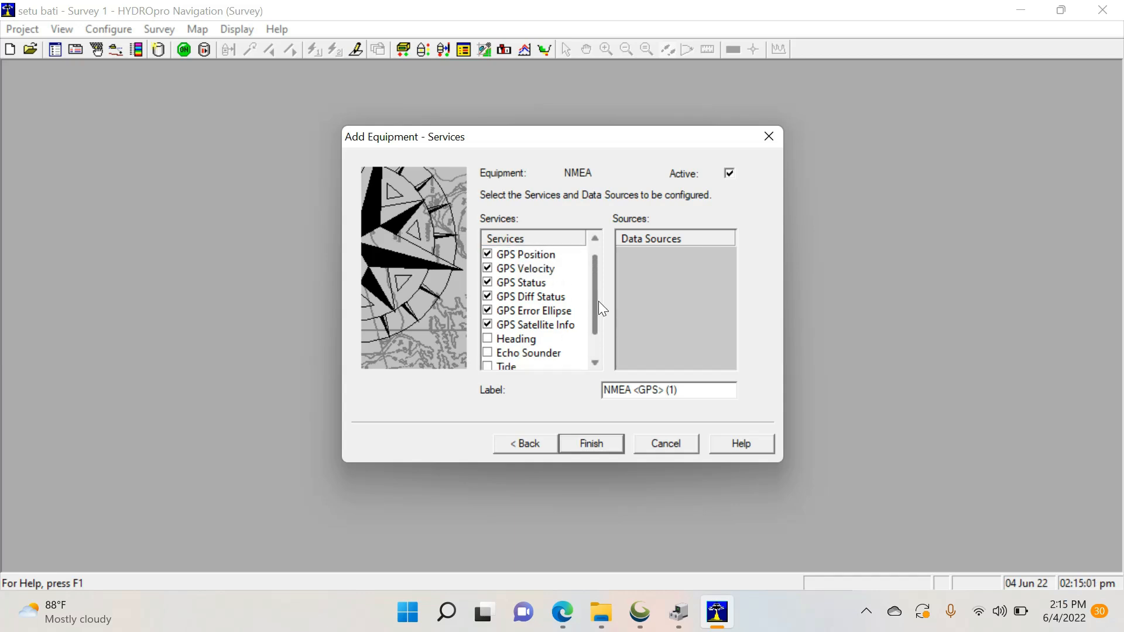
{"action": "left_click", "coordinate": [596, 444]}
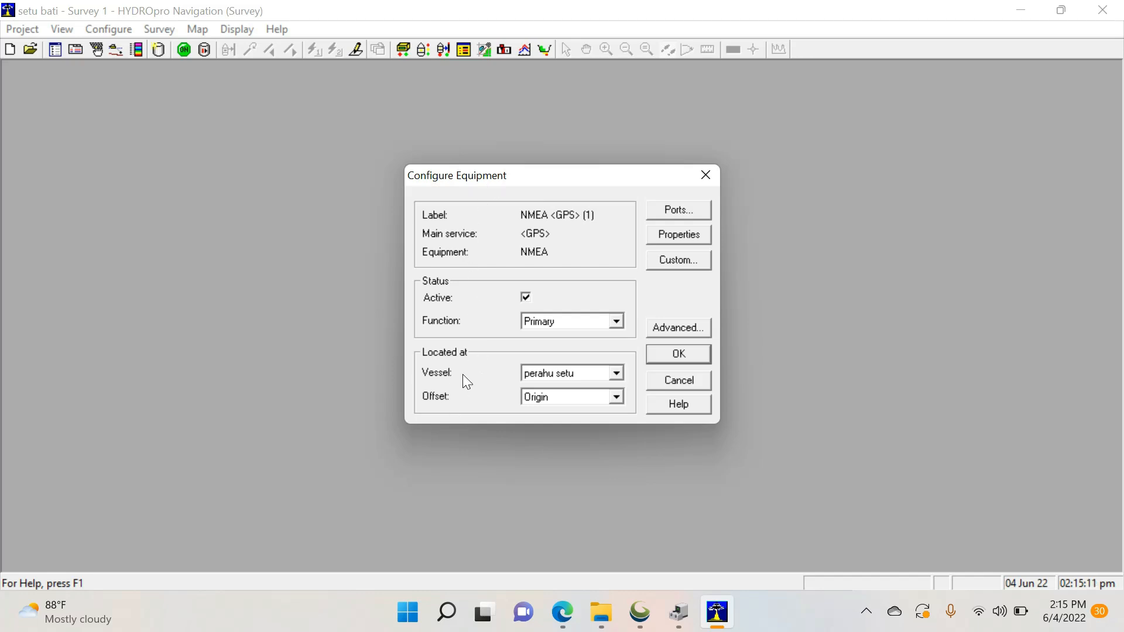
Set the NMEA GPS receiver's offset to transducer/gps.
{"action": "left_click", "coordinate": [616, 373]}
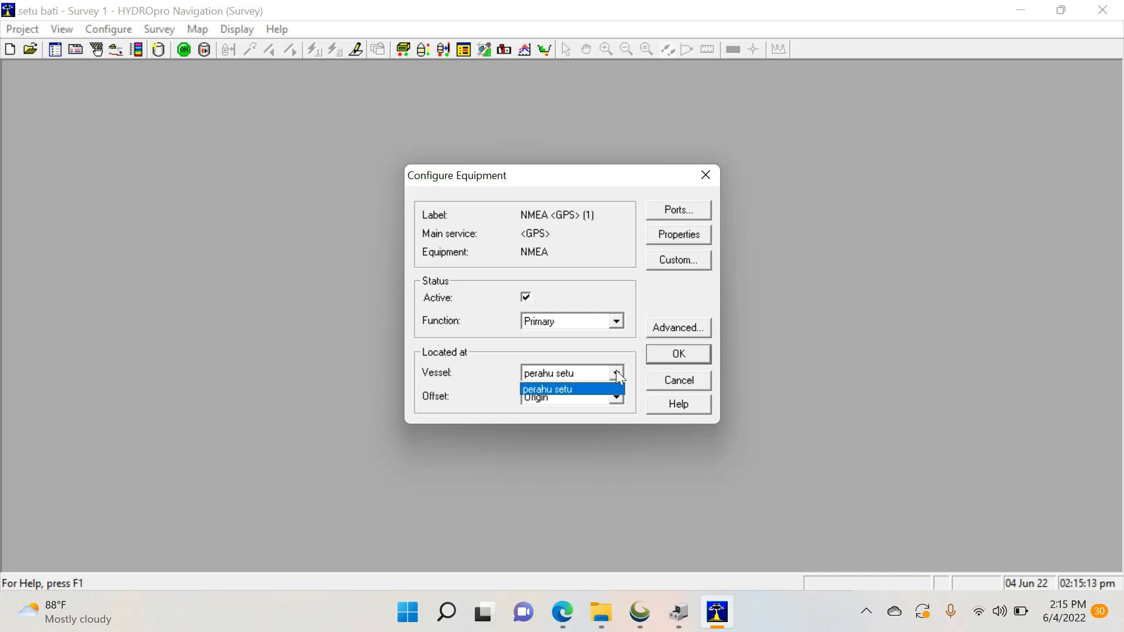
{"action": "left_click", "coordinate": [617, 397]}
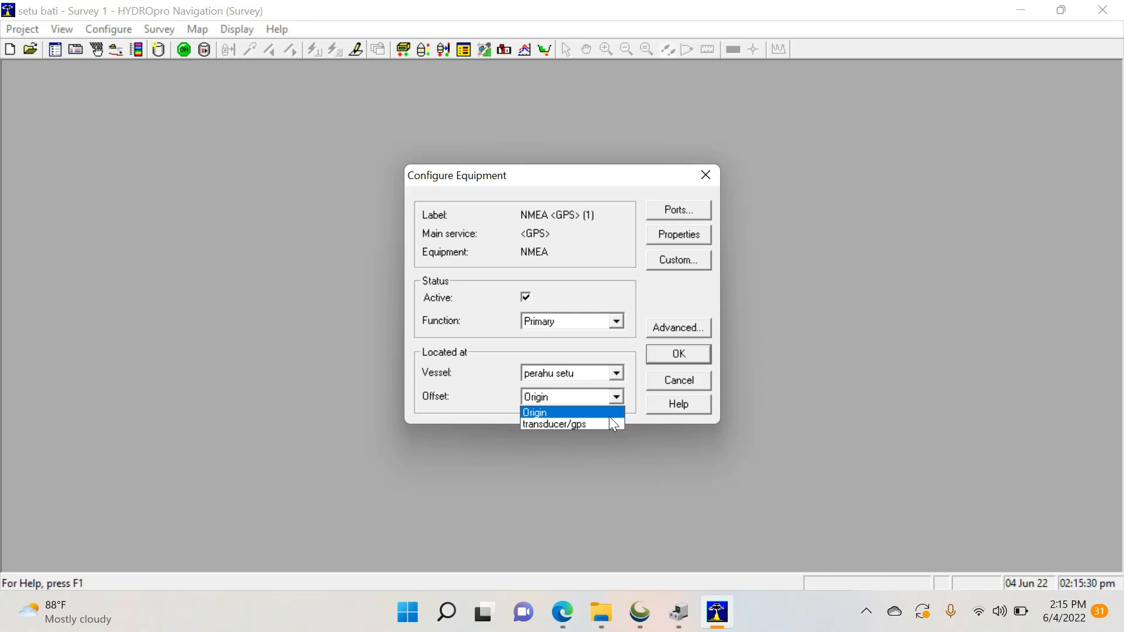
{"action": "left_click", "coordinate": [604, 423]}
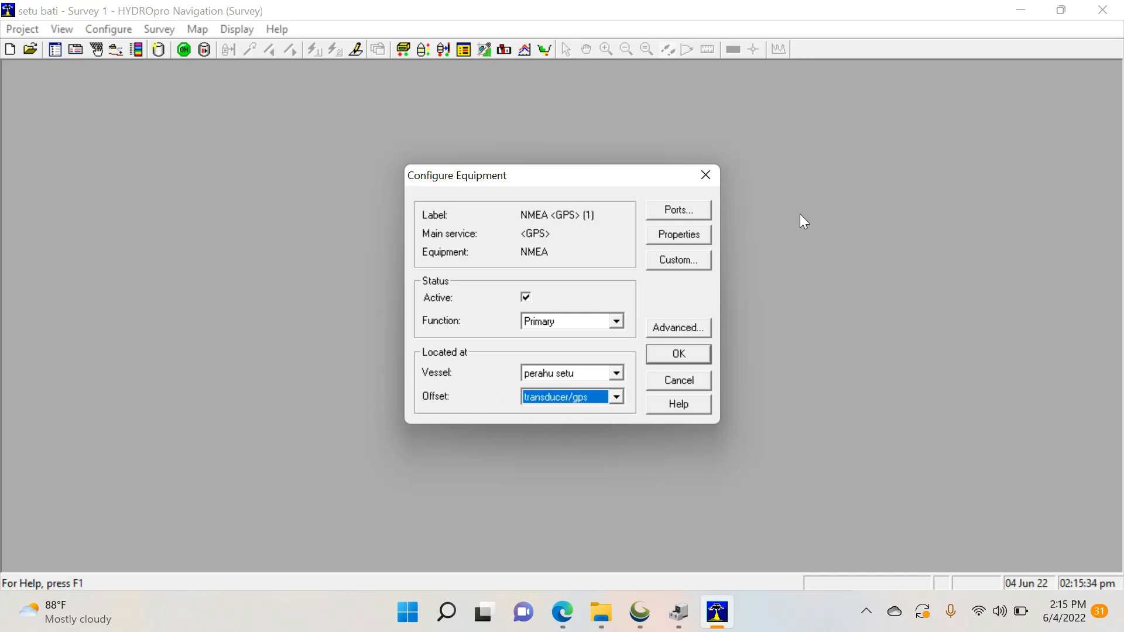
Connect the GPS on Com3 at 9600 baud and confirm its configuration.
{"action": "left_click", "coordinate": [687, 215]}
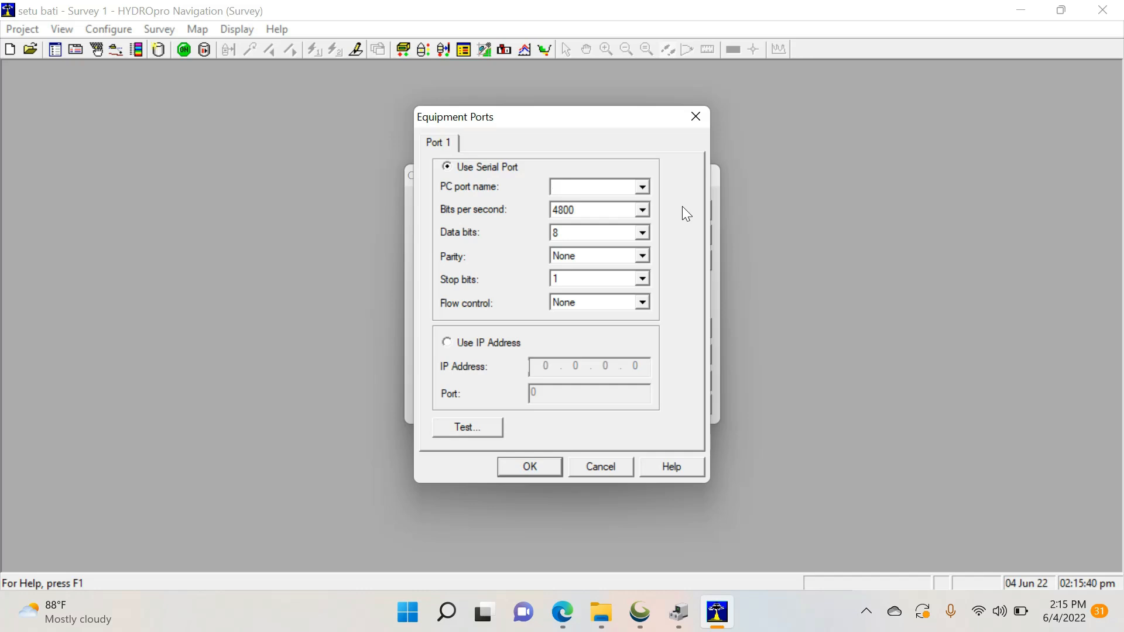
{"action": "left_click", "coordinate": [643, 186]}
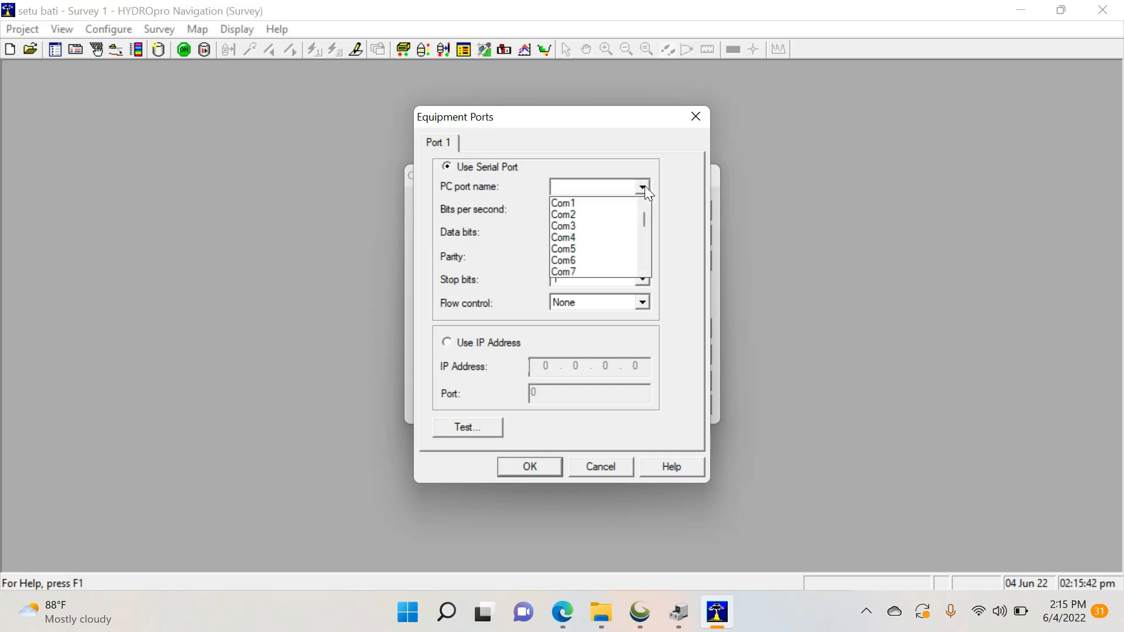
{"action": "left_click", "coordinate": [632, 225]}
{"action": "left_click", "coordinate": [642, 211]}
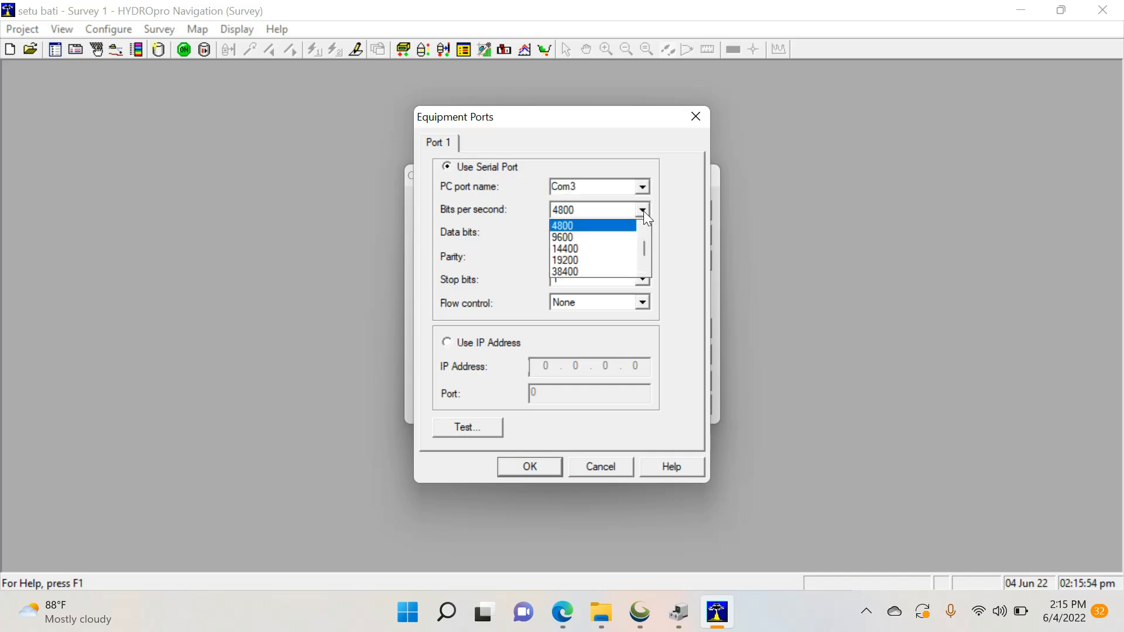
{"action": "left_click", "coordinate": [622, 241]}
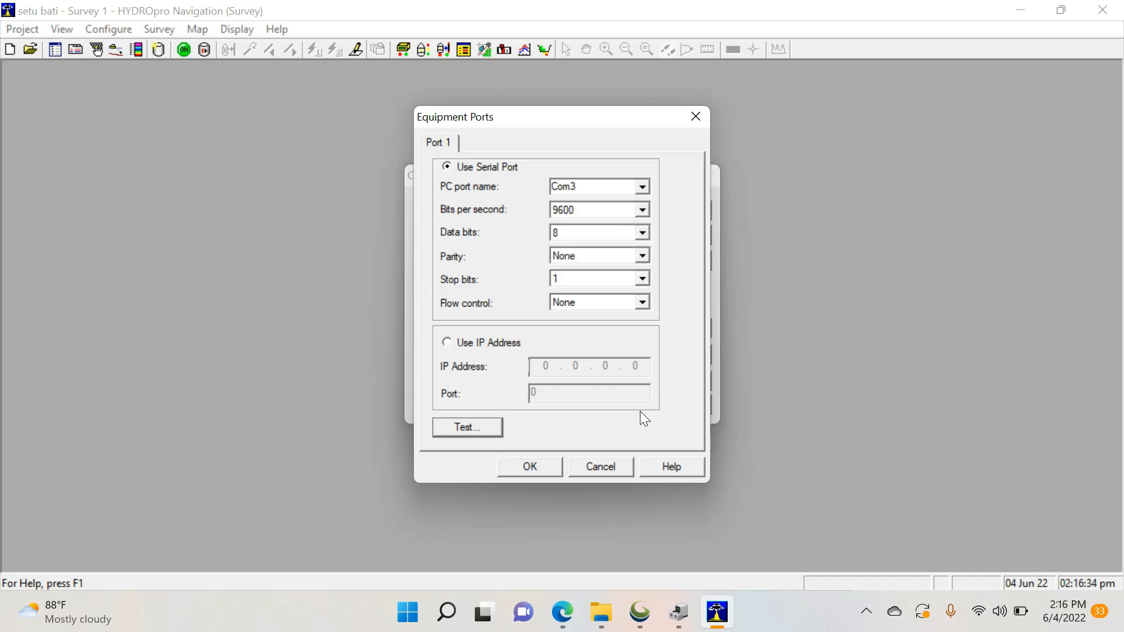
{"action": "left_click", "coordinate": [536, 463]}
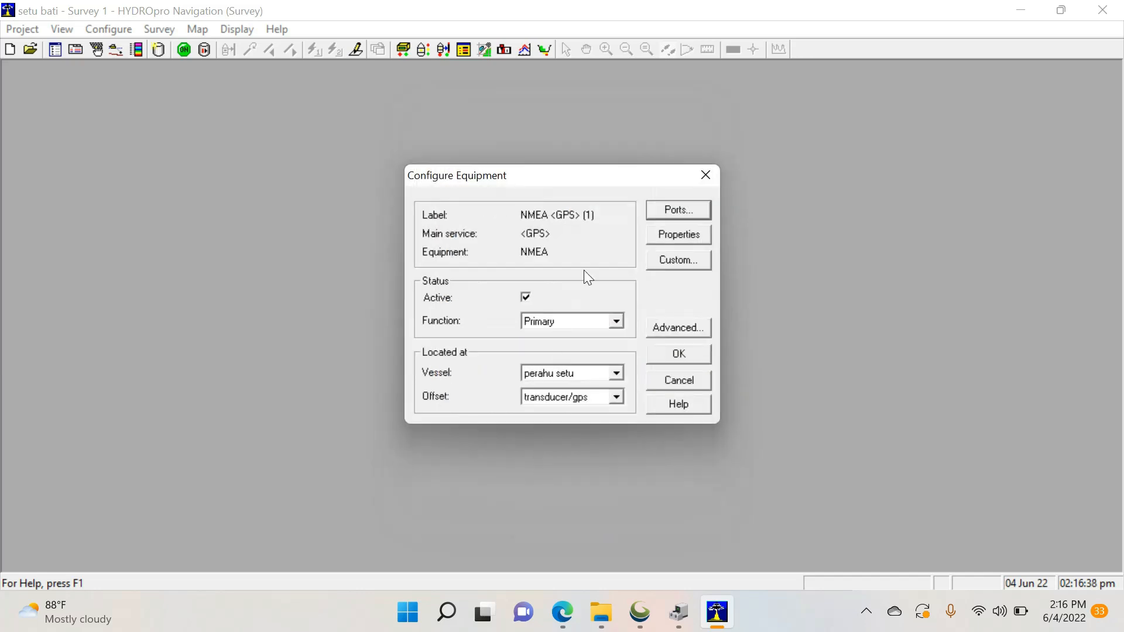
{"action": "left_click", "coordinate": [675, 357]}
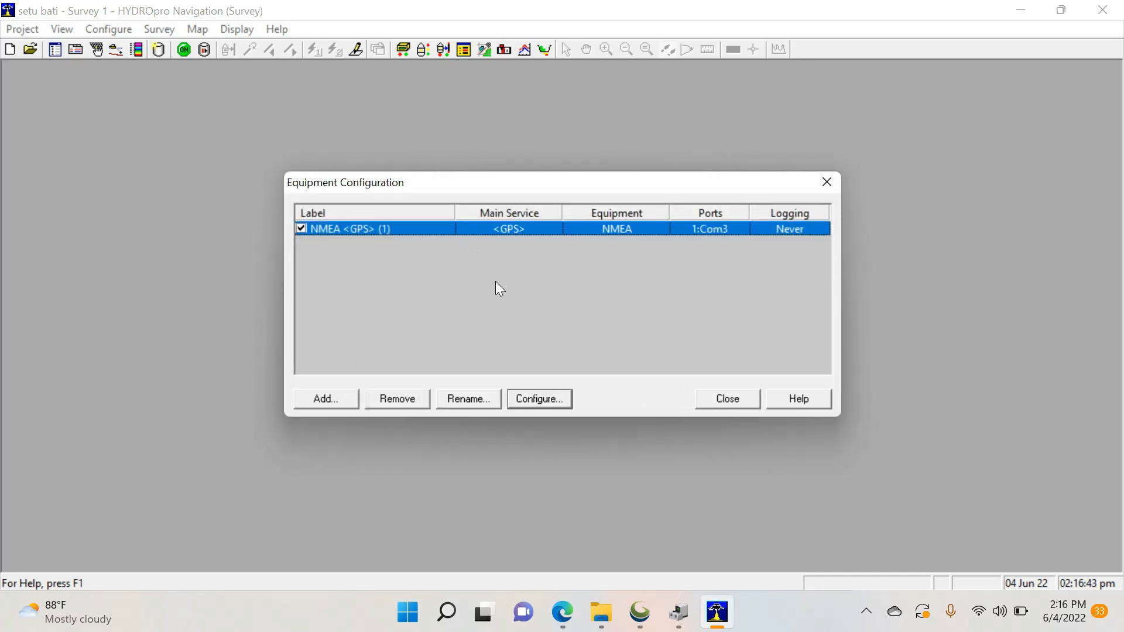
Start adding equipment filtered to Echo Sounder type and pick ODOM Echo Sounders.
{"action": "left_click", "coordinate": [338, 402]}
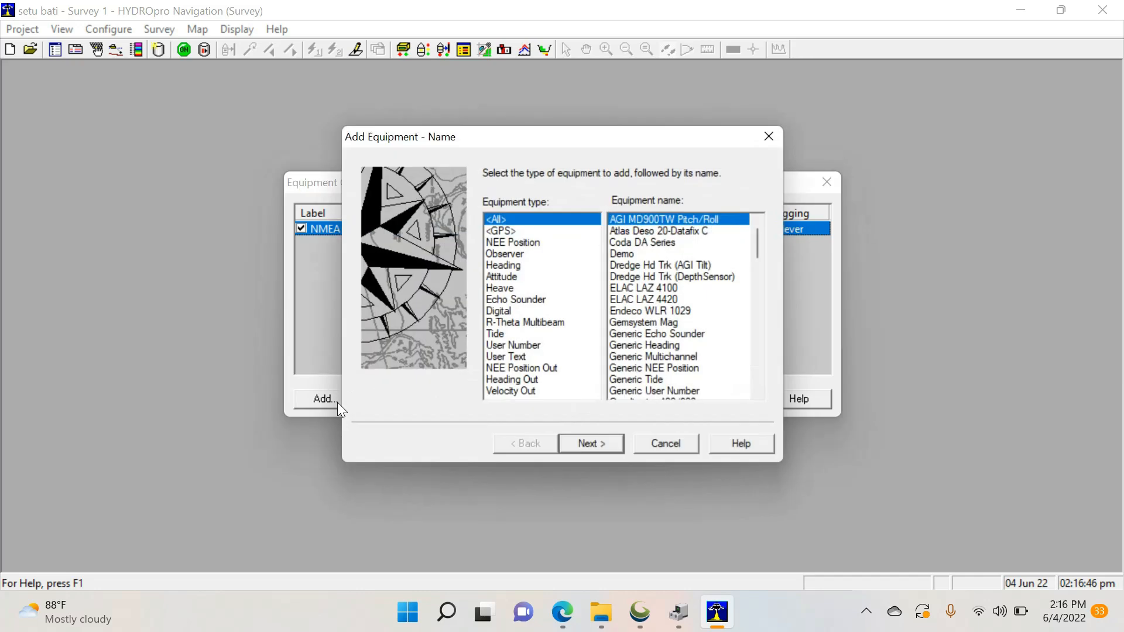
{"action": "left_click", "coordinate": [534, 301]}
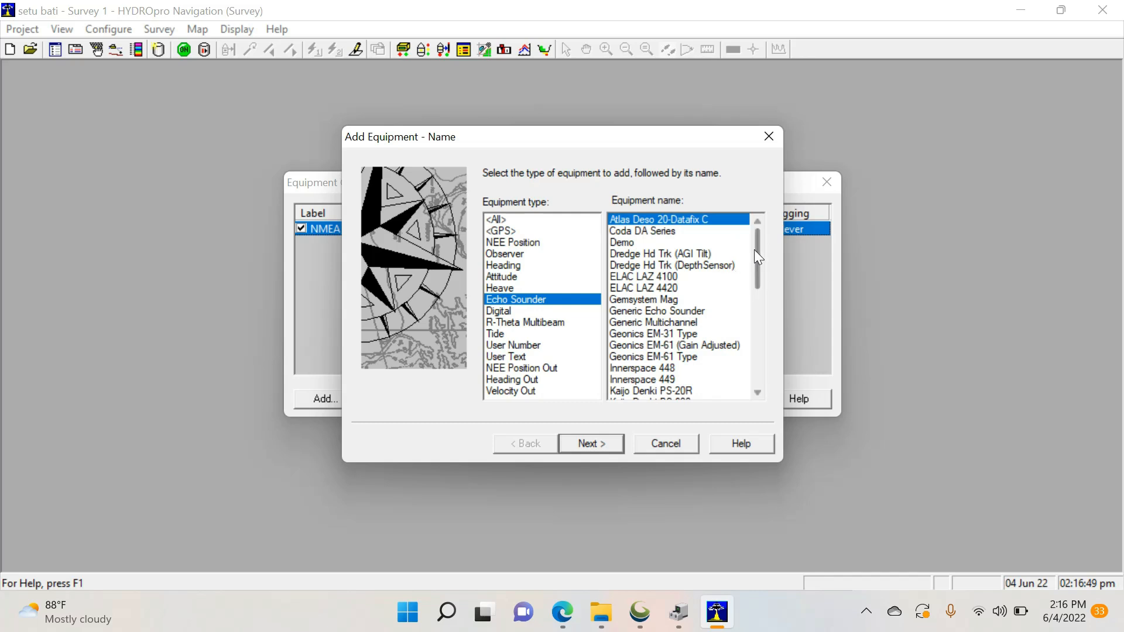
{"action": "left_click_drag", "start_coordinate": [756, 251], "coordinate": [763, 317]}
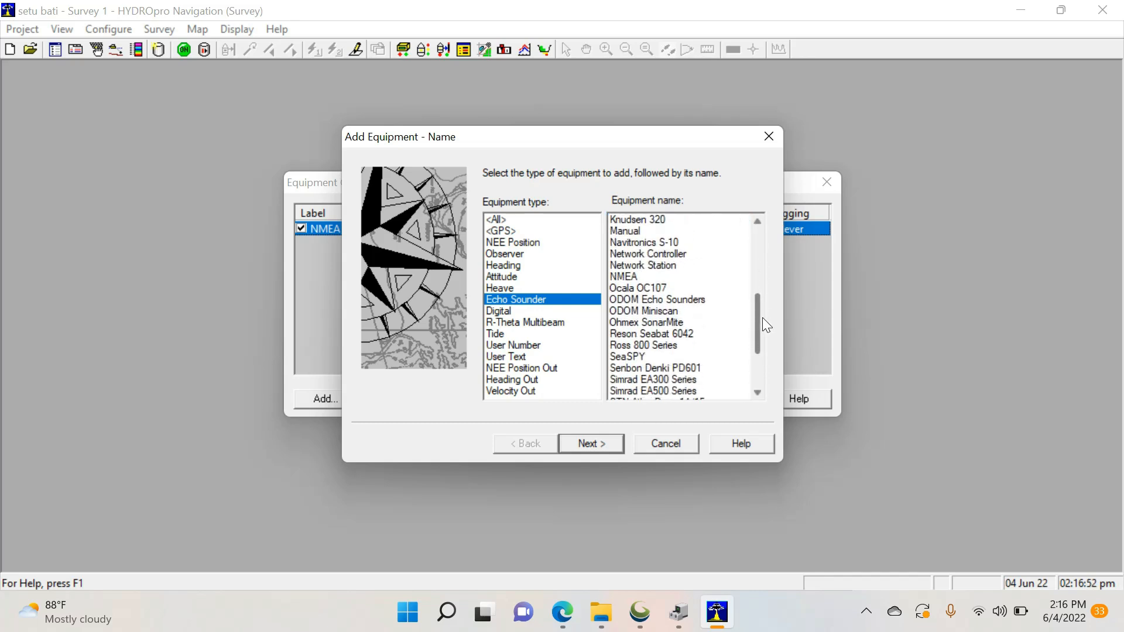
{"action": "left_click", "coordinate": [691, 304]}
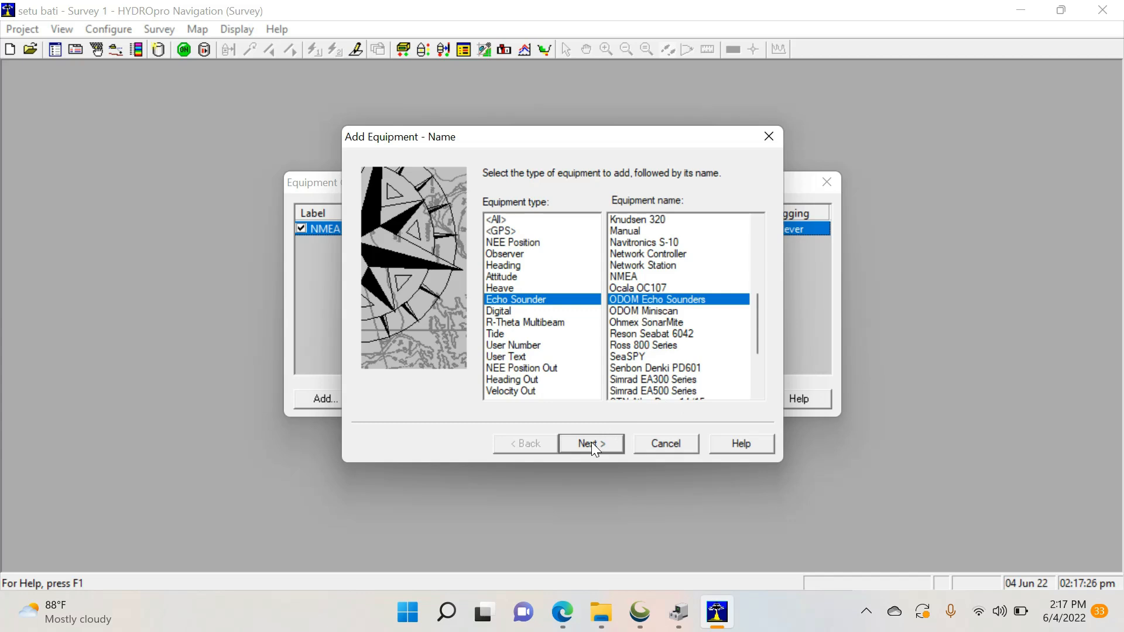
Browse the echo sounder names, reselect ODOM Echo Sounders and advance to its services.
{"action": "left_click", "coordinate": [664, 347]}
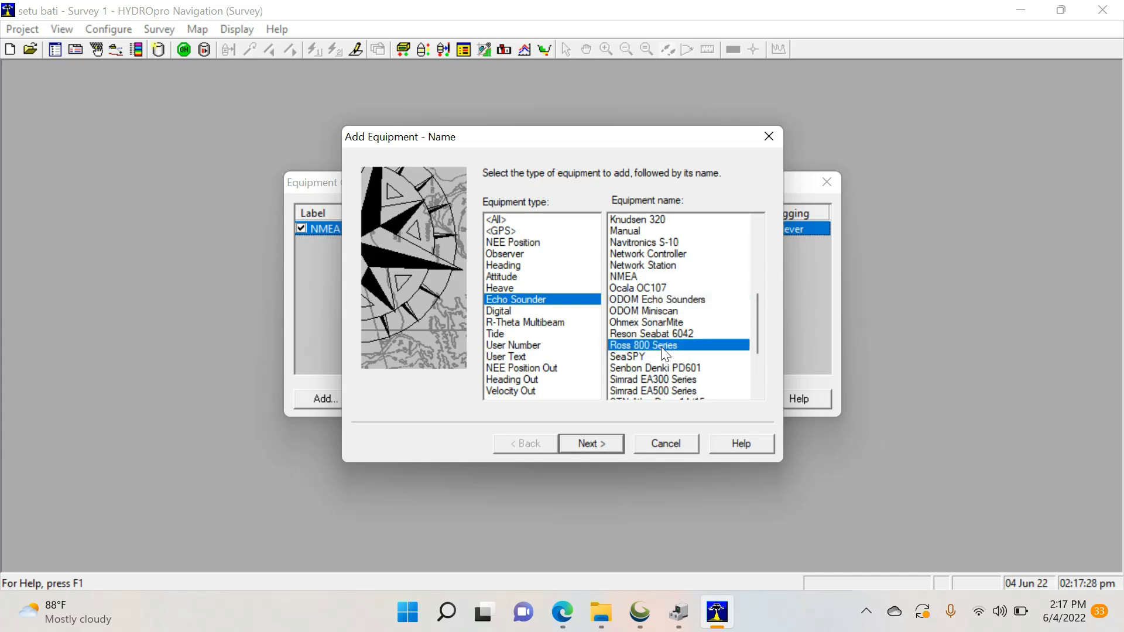
{"action": "key", "text": "Down"}
{"action": "key", "text": "Down"}
{"action": "key", "text": "Down"}
{"action": "key", "text": "Down"}
{"action": "key", "text": "Down"}
{"action": "key", "text": "Down"}
{"action": "key", "text": "Down"}
{"action": "key", "text": "Down"}
{"action": "key", "text": "Down"}
{"action": "key", "text": "Down"}
{"action": "key", "text": "Down"}
{"action": "key", "text": "Down"}
{"action": "key", "text": "Up"}
{"action": "key", "text": "Up"}
{"action": "key", "text": "Up"}
{"action": "key", "text": "Up"}
{"action": "key", "text": "Up"}
{"action": "key", "text": "Up"}
{"action": "key", "text": "Up"}
{"action": "key", "text": "Up"}
{"action": "key", "text": "Up"}
{"action": "key", "text": "Up"}
{"action": "key", "text": "Up"}
{"action": "key", "text": "Up"}
{"action": "key", "text": "Up"}
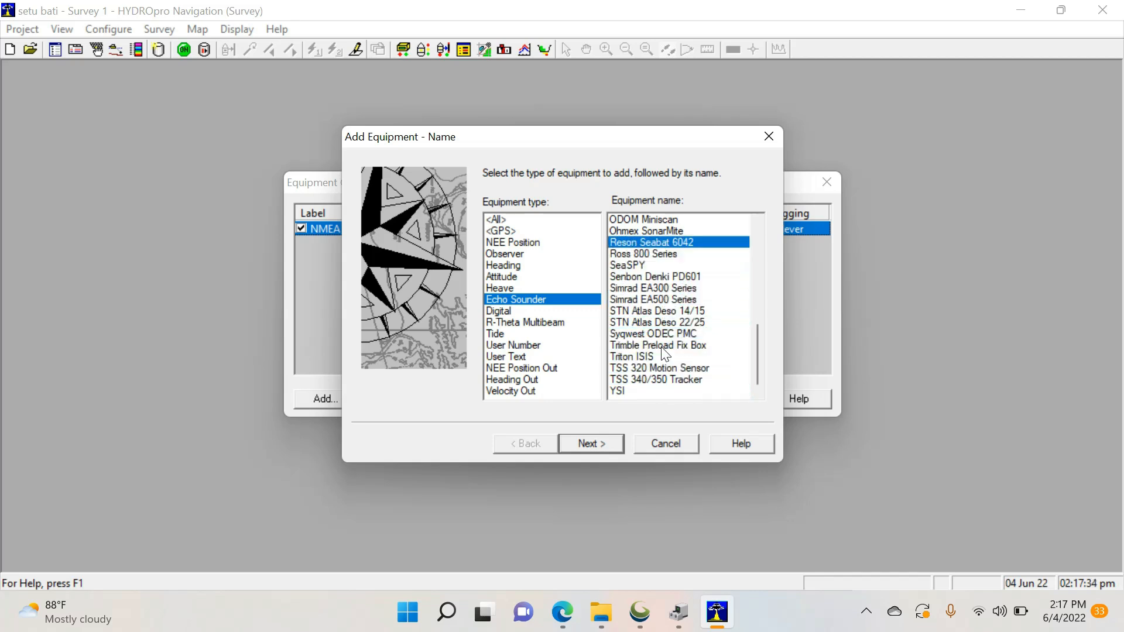
{"action": "key", "text": "Up"}
{"action": "key", "text": "Up"}
{"action": "key", "text": "Up"}
{"action": "key", "text": "Up"}
{"action": "key", "text": "Up"}
{"action": "key", "text": "Up"}
{"action": "key", "text": "Up"}
{"action": "key", "text": "Up"}
{"action": "key", "text": "Up"}
{"action": "key", "text": "Up"}
{"action": "key", "text": "Up"}
{"action": "key", "text": "Up"}
{"action": "key", "text": "Up"}
{"action": "key", "text": "Up"}
{"action": "key", "text": "Up"}
{"action": "key", "text": "Up"}
{"action": "key", "text": "Up"}
{"action": "key", "text": "Up"}
{"action": "key", "text": "Up"}
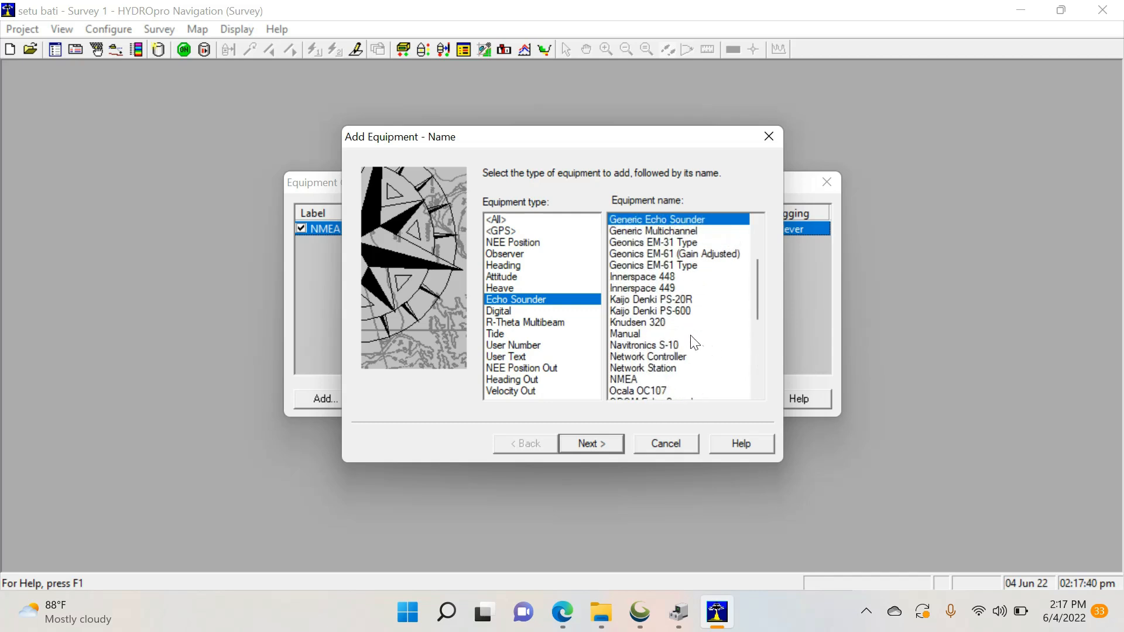
{"action": "scroll", "coordinate": [693, 339], "scroll_direction": "down", "scroll_amount": 6}
{"action": "scroll", "coordinate": [690, 308], "scroll_direction": "up", "scroll_amount": 2}
{"action": "scroll", "coordinate": [690, 310], "scroll_direction": "up", "scroll_amount": 1}
{"action": "left_click", "coordinate": [667, 289]}
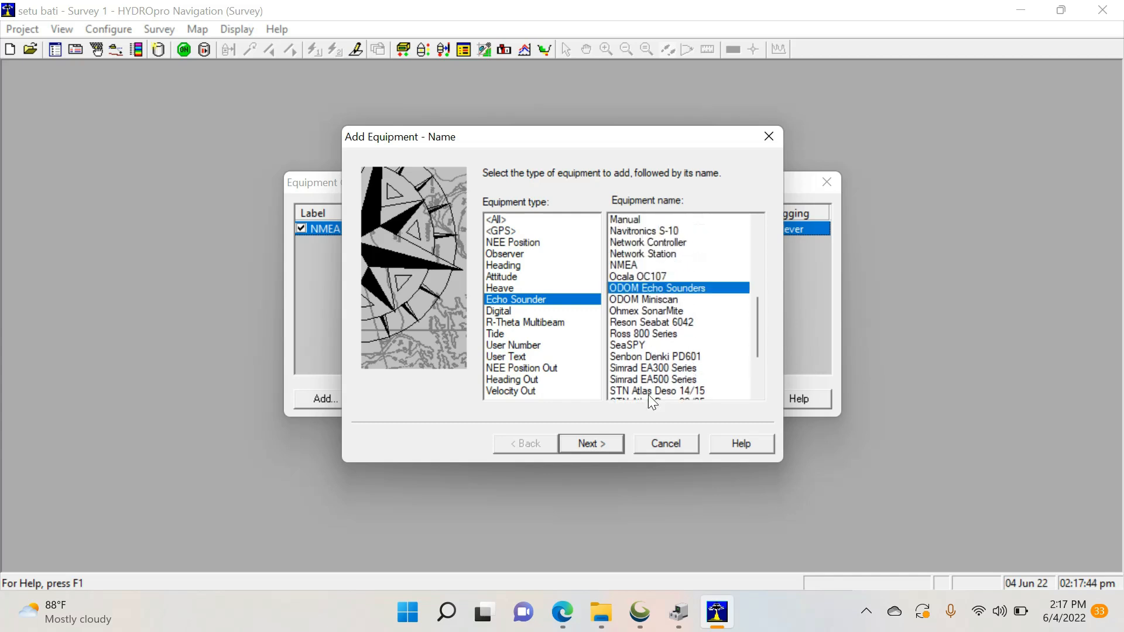
{"action": "left_click", "coordinate": [588, 443]}
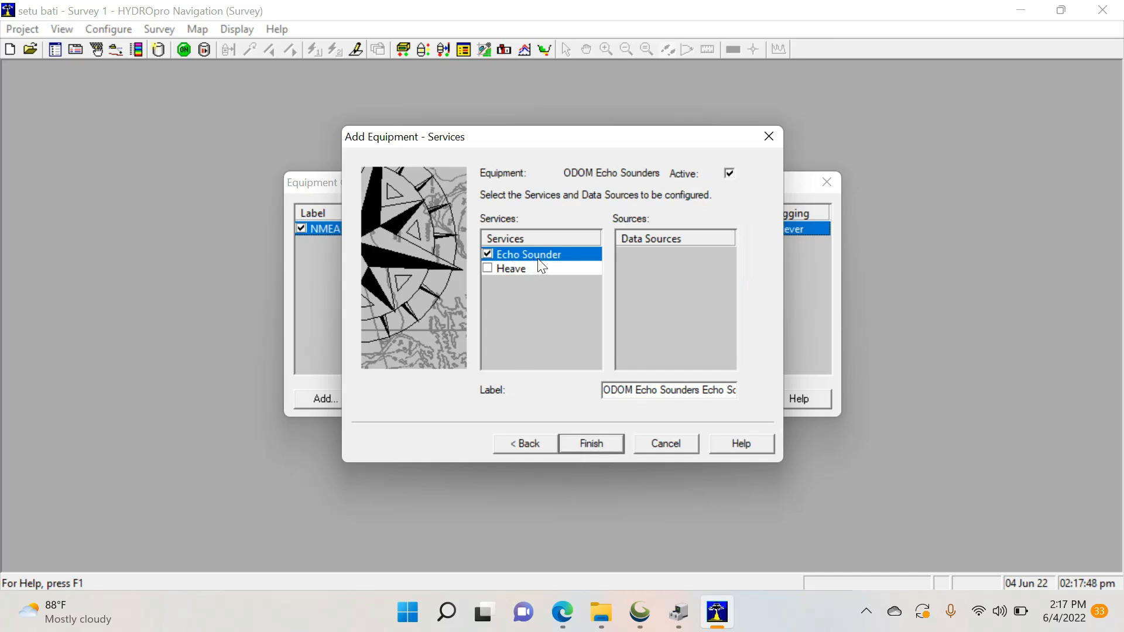
Finish adding the ODOM echo sounder and set its offset to transducer/gps.
{"action": "left_click", "coordinate": [592, 444]}
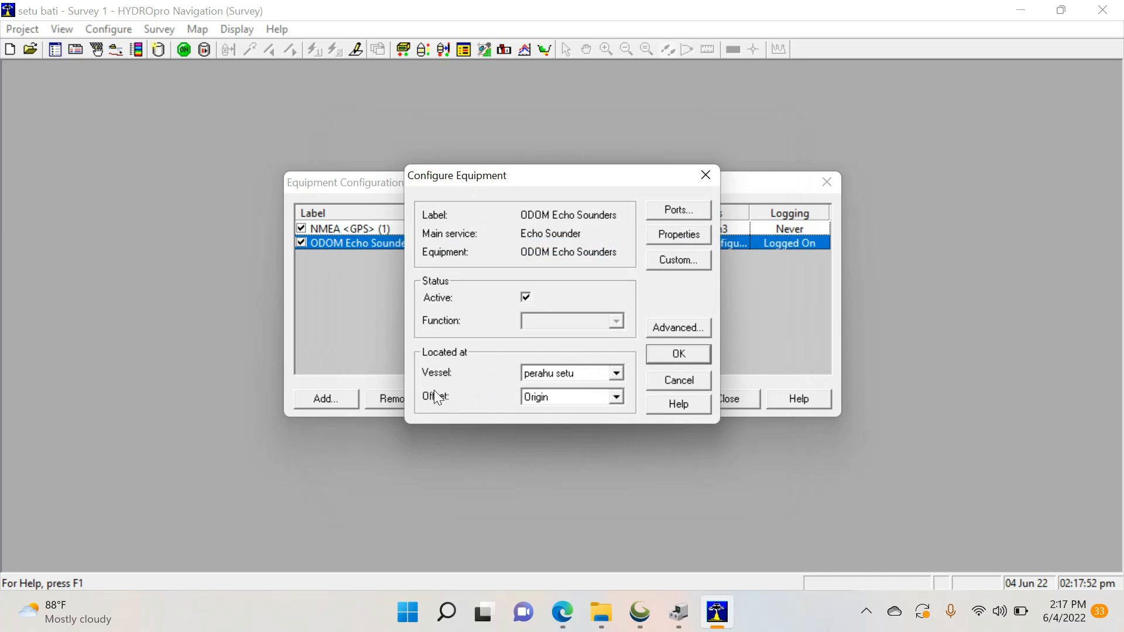
{"action": "left_click", "coordinate": [621, 398]}
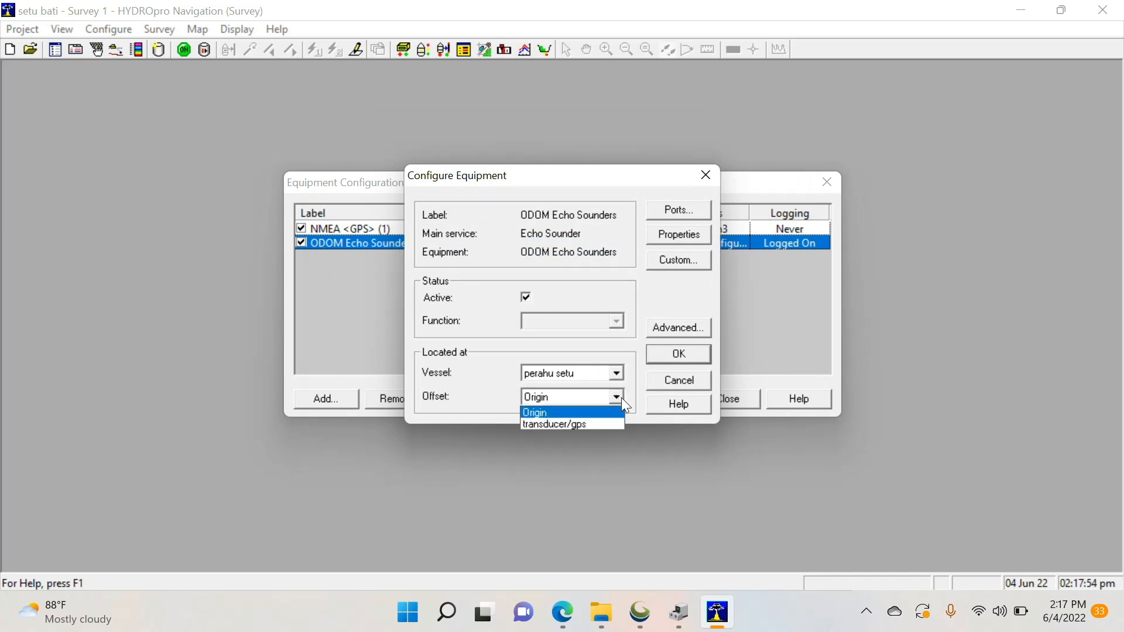
{"action": "left_click", "coordinate": [571, 423]}
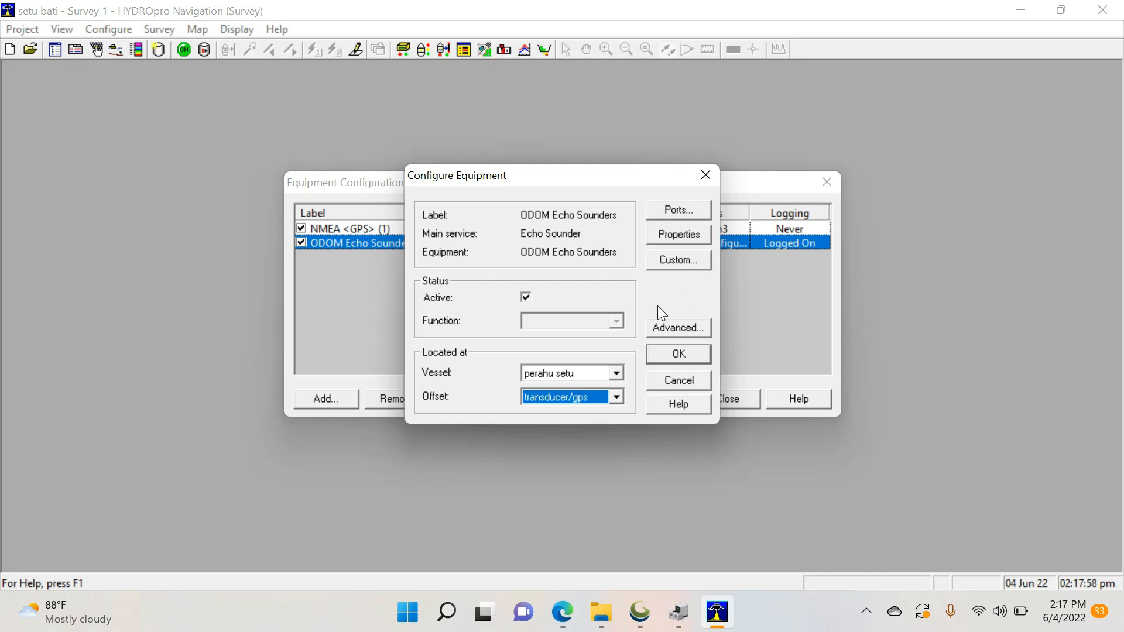
Connect the echo sounder on Com4, confirm it, and close the equipment list.
{"action": "left_click", "coordinate": [676, 212]}
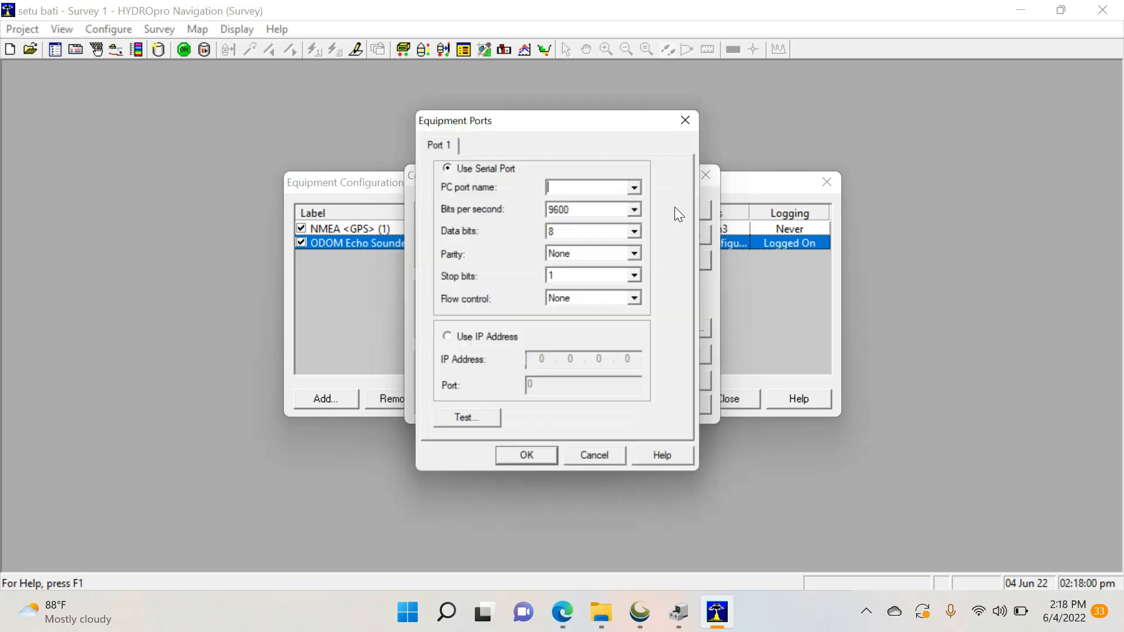
{"action": "left_click", "coordinate": [644, 188]}
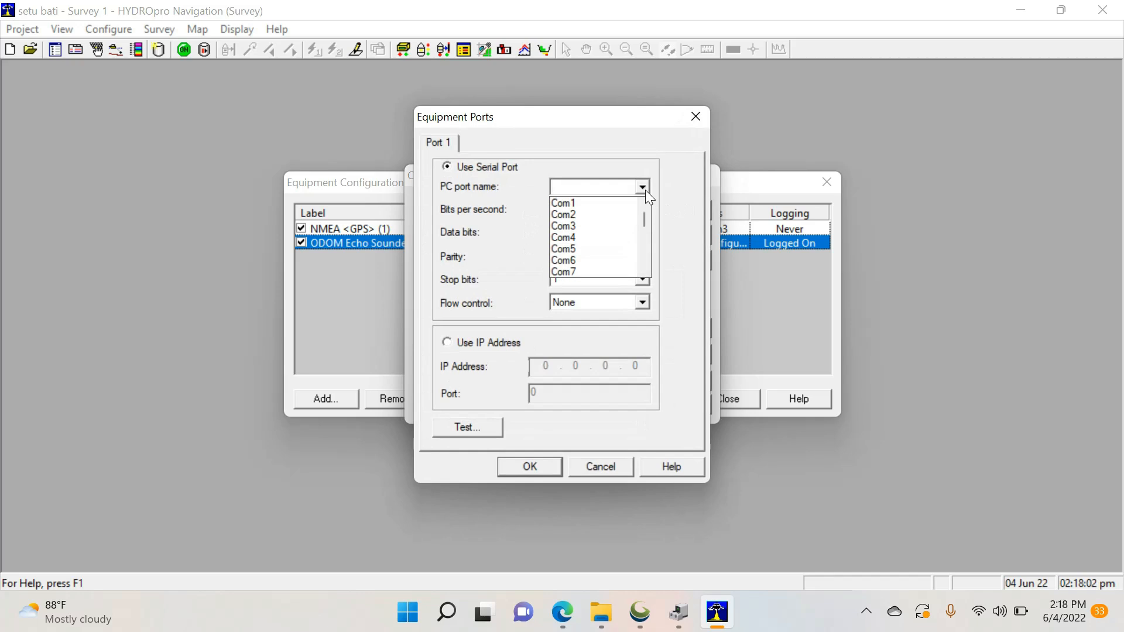
{"action": "left_click", "coordinate": [571, 238]}
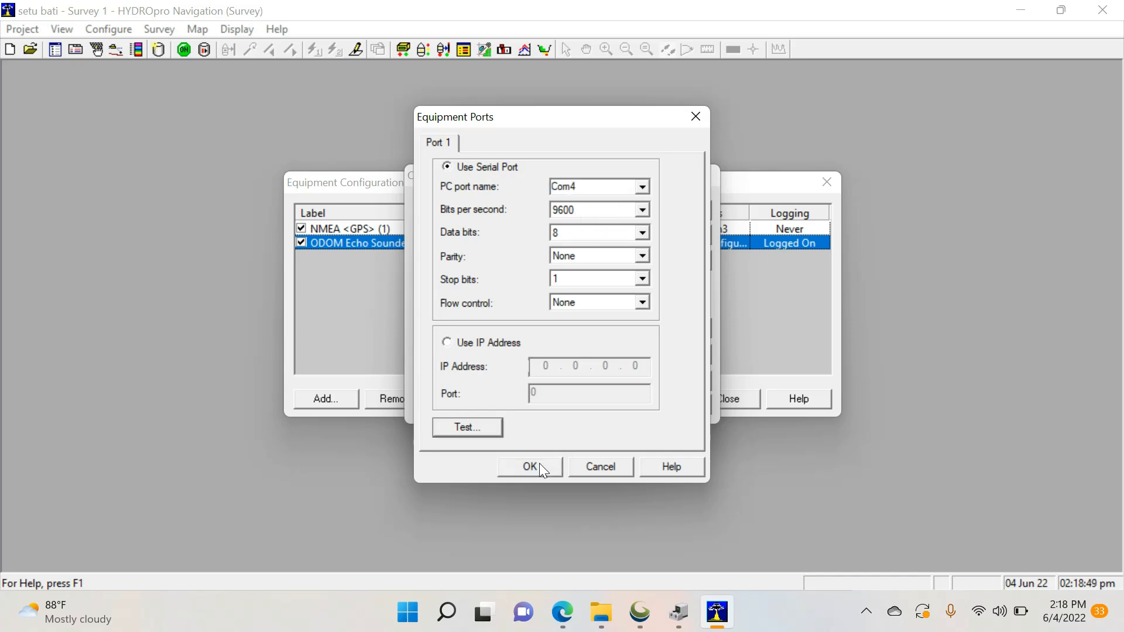
{"action": "left_click", "coordinate": [540, 465]}
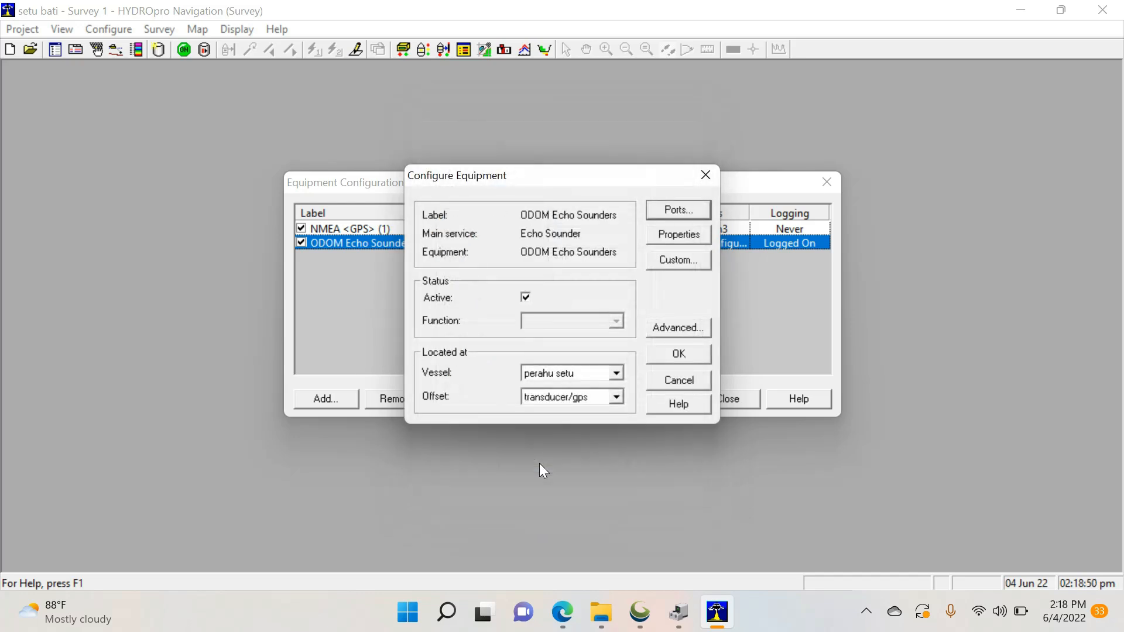
{"action": "left_click", "coordinate": [688, 361]}
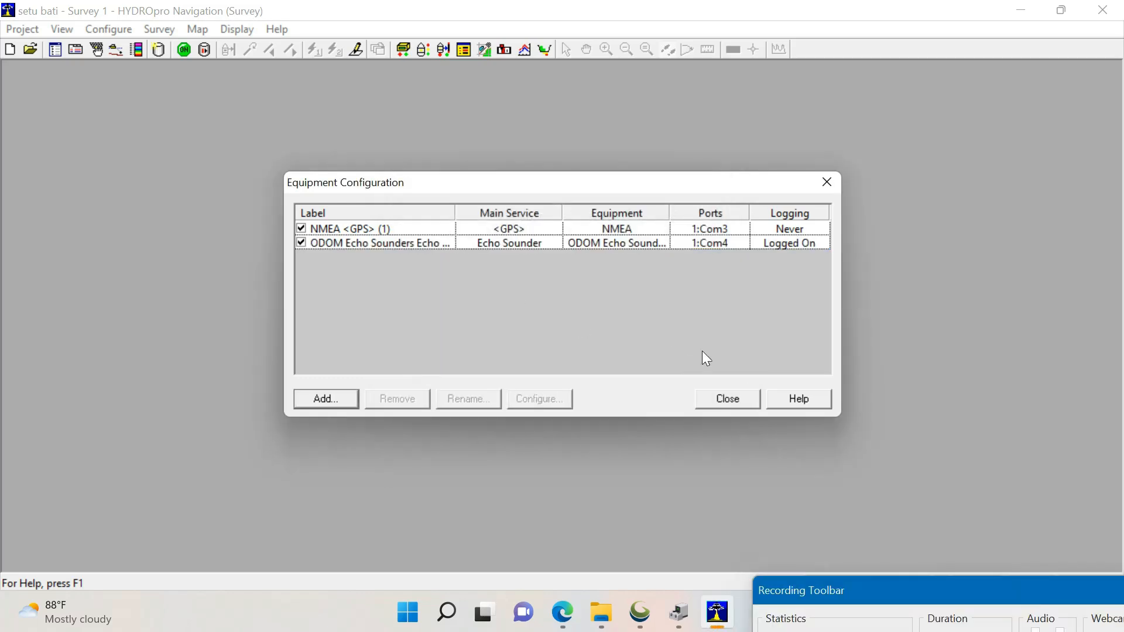
{"action": "left_click", "coordinate": [741, 404]}
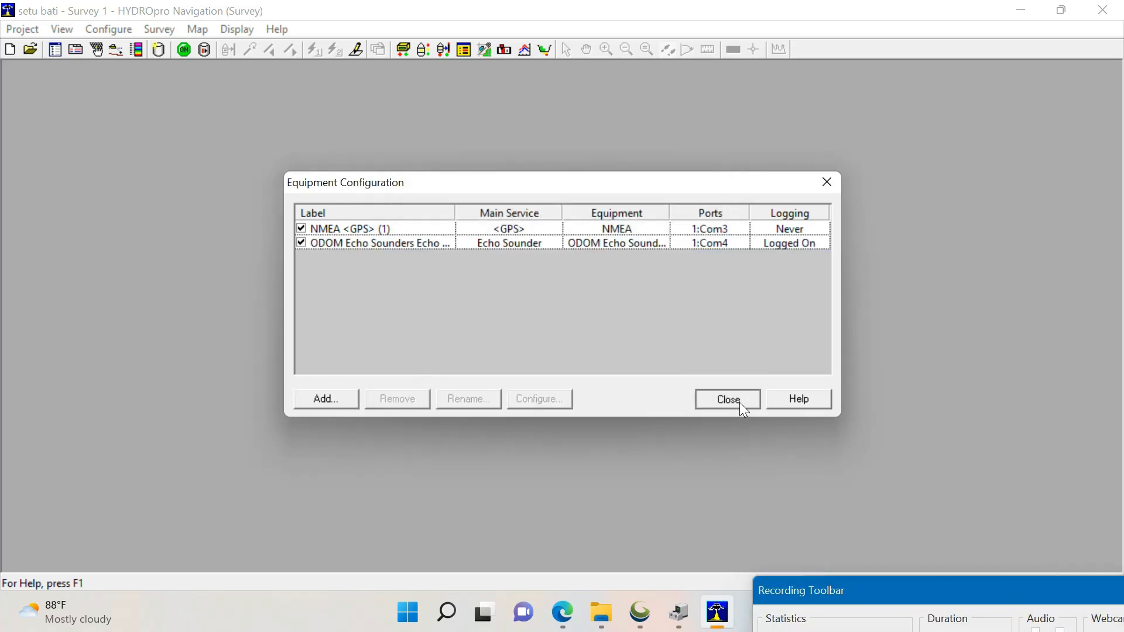
{"action": "left_click", "coordinate": [121, 30]}
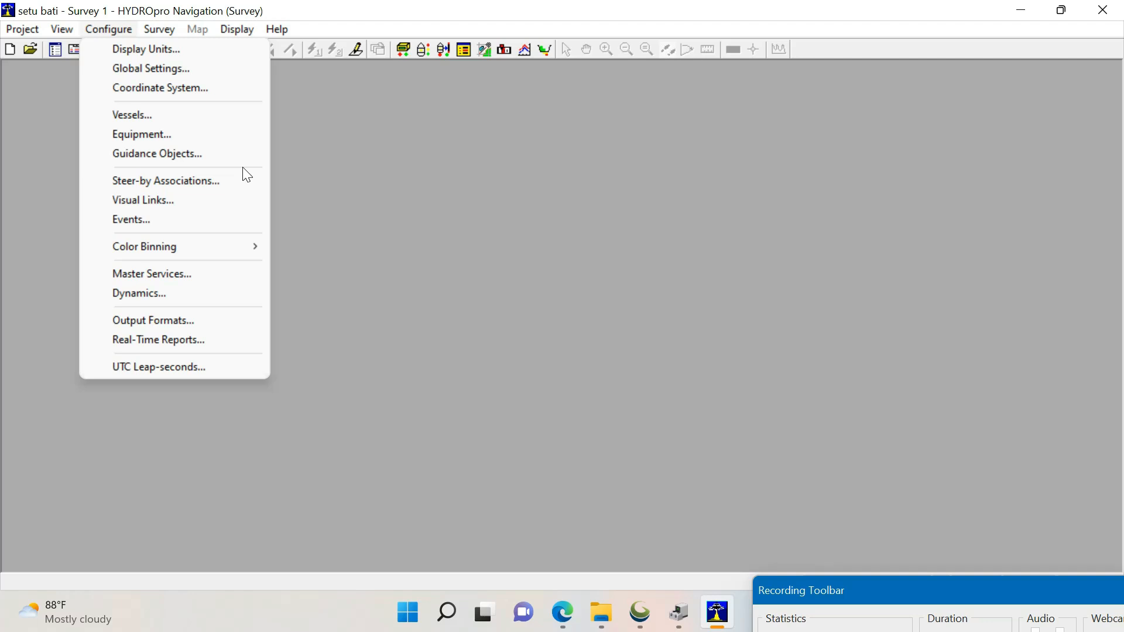
{"action": "left_click", "coordinate": [425, 202]}
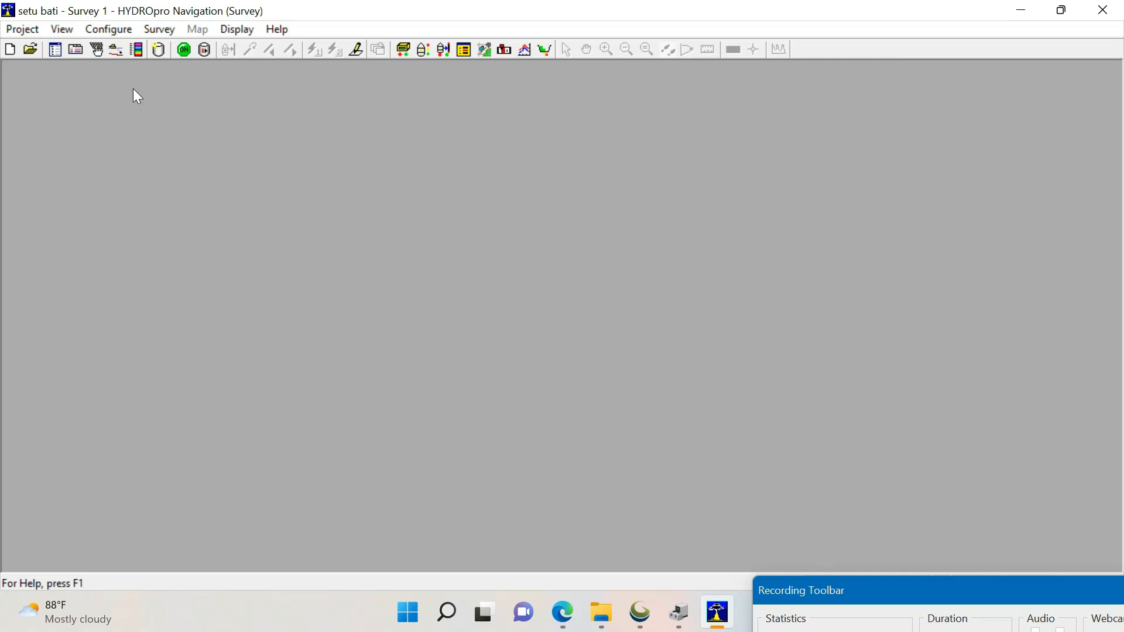
Open the Output Format Editor and type the label 'Time:'.
{"action": "left_click", "coordinate": [109, 30]}
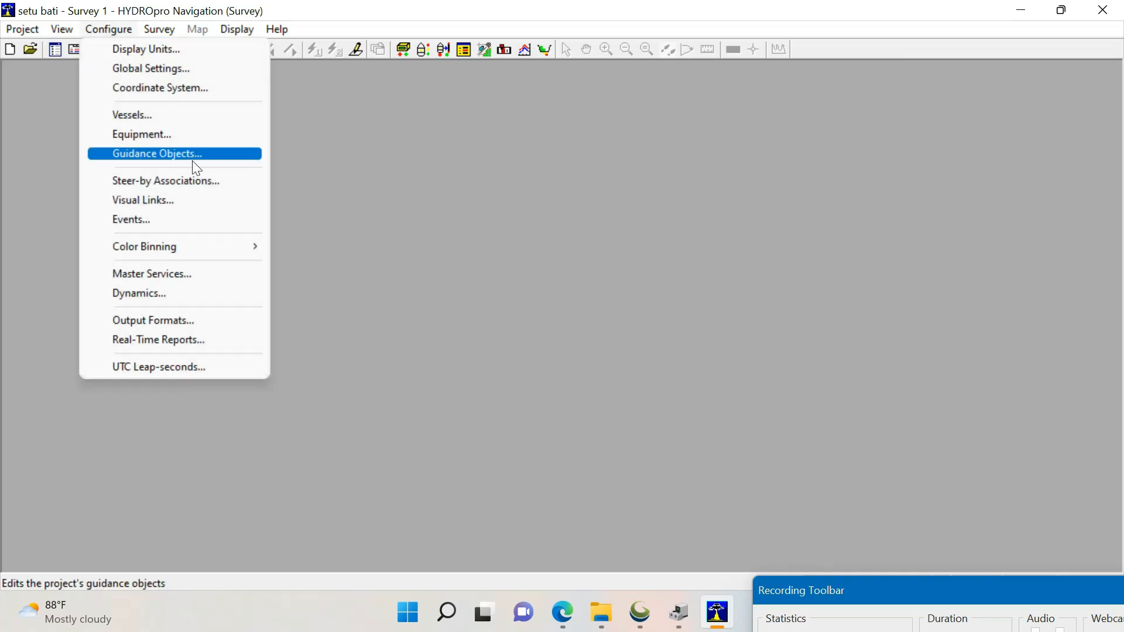
{"action": "left_click", "coordinate": [210, 321]}
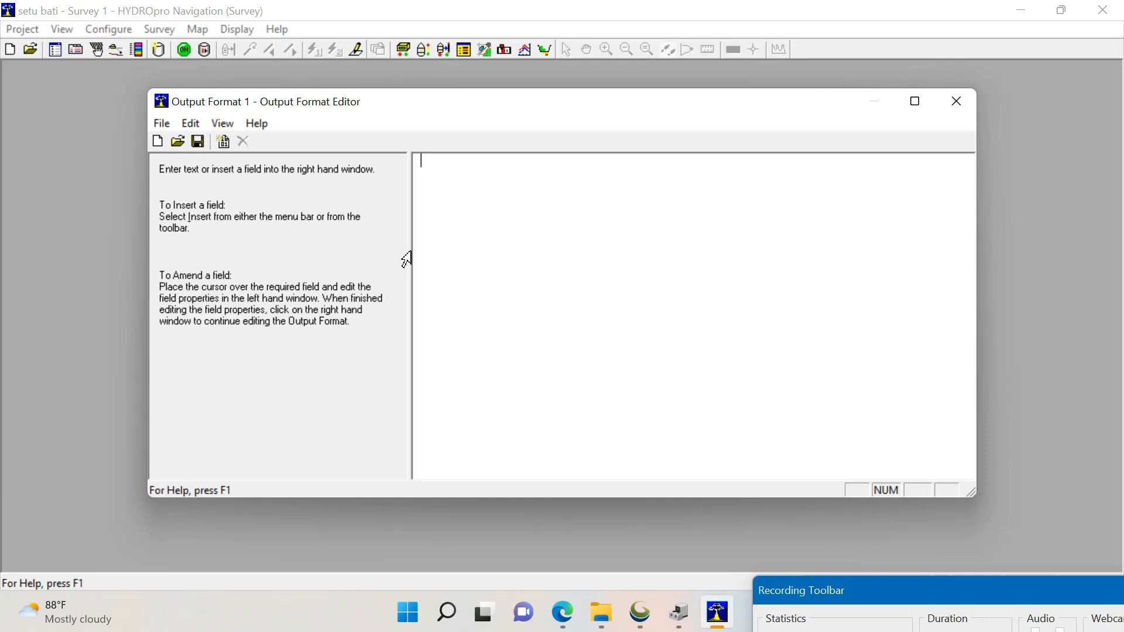
{"action": "type", "text": "Time"}
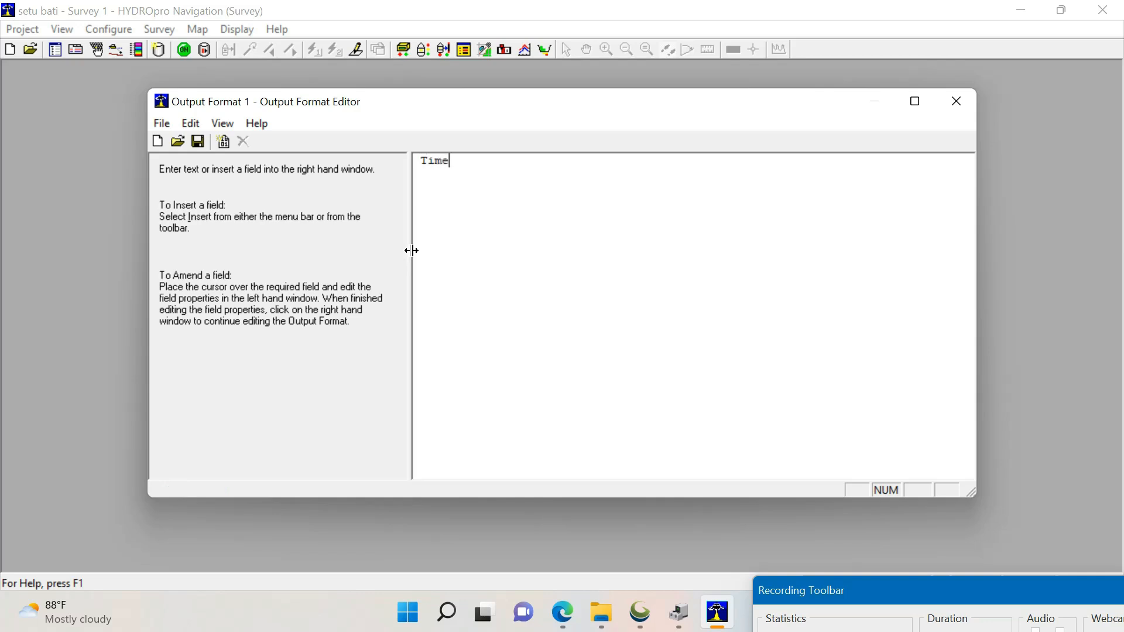
{"action": "type", "text": ":"}
Insert the System Time Now PC Local field in Time (24 hour) format.
{"action": "left_click", "coordinate": [226, 145]}
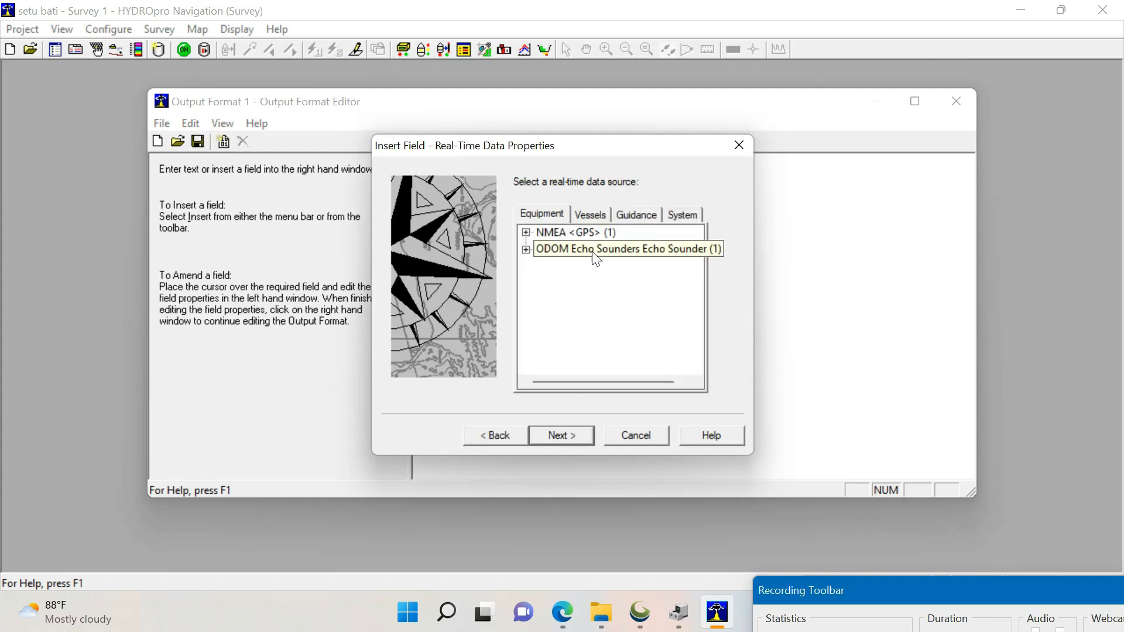
{"action": "left_click", "coordinate": [674, 215]}
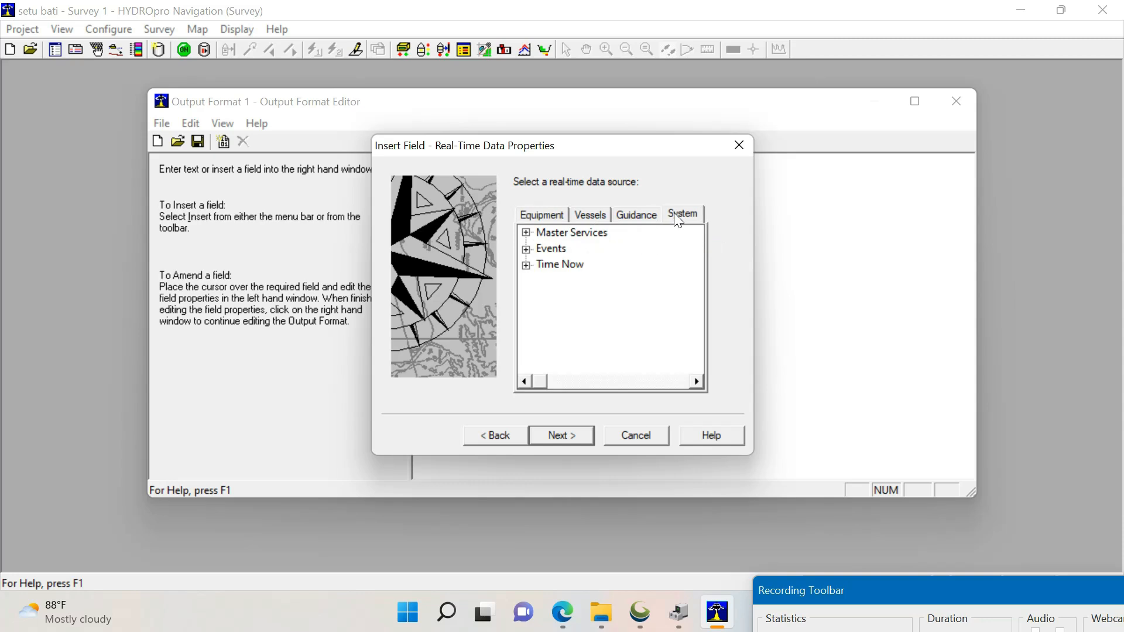
{"action": "left_click", "coordinate": [526, 266]}
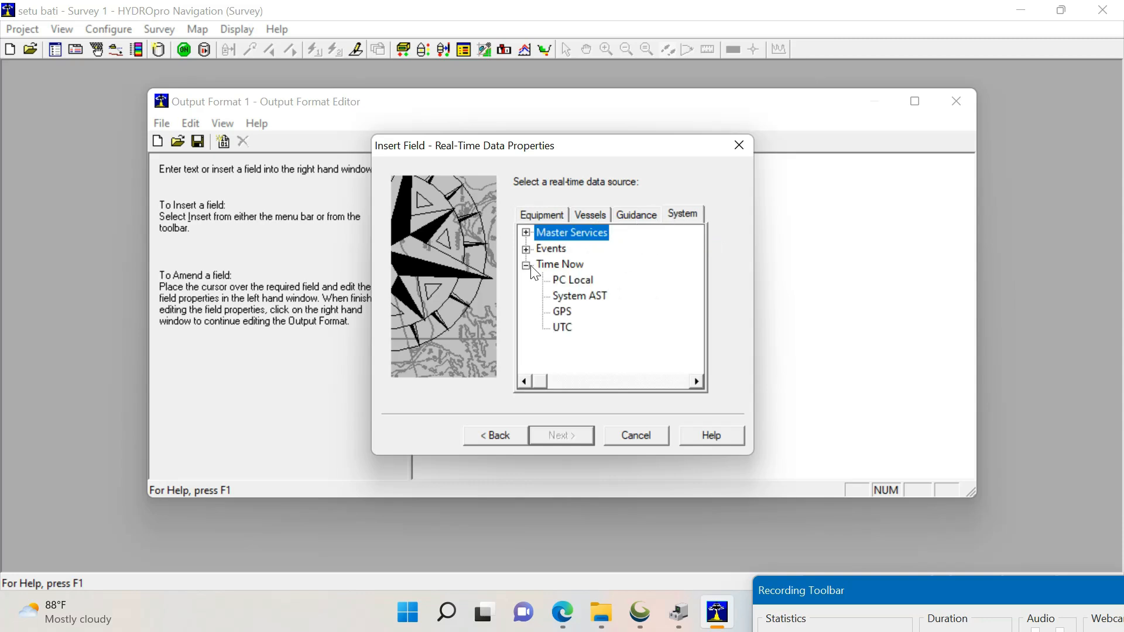
{"action": "left_click", "coordinate": [568, 283]}
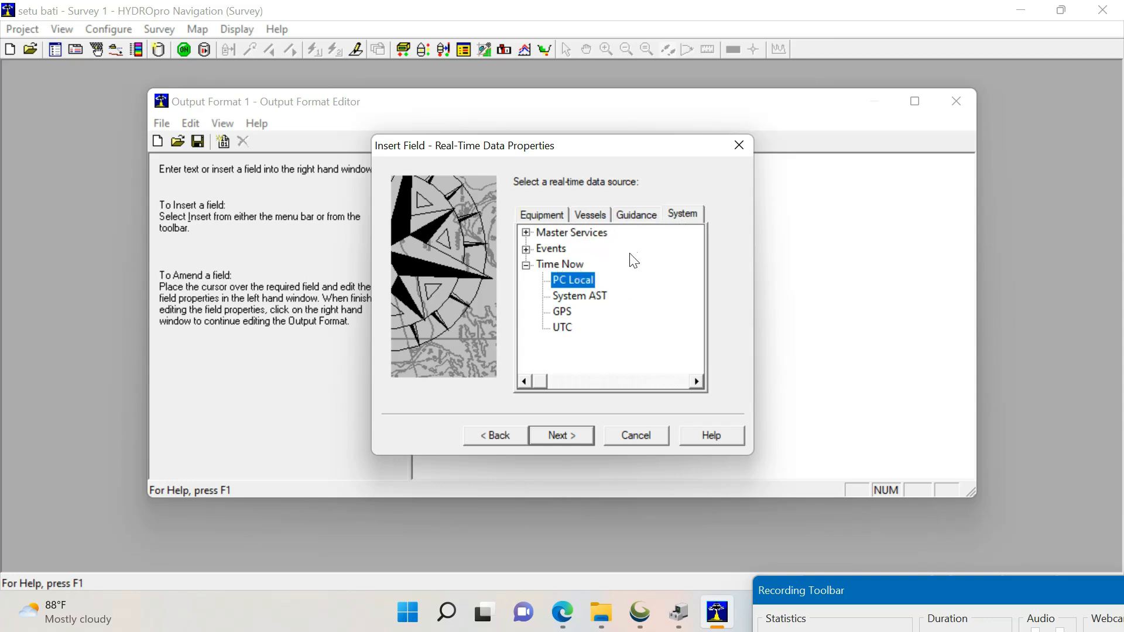
{"action": "left_click", "coordinate": [560, 435]}
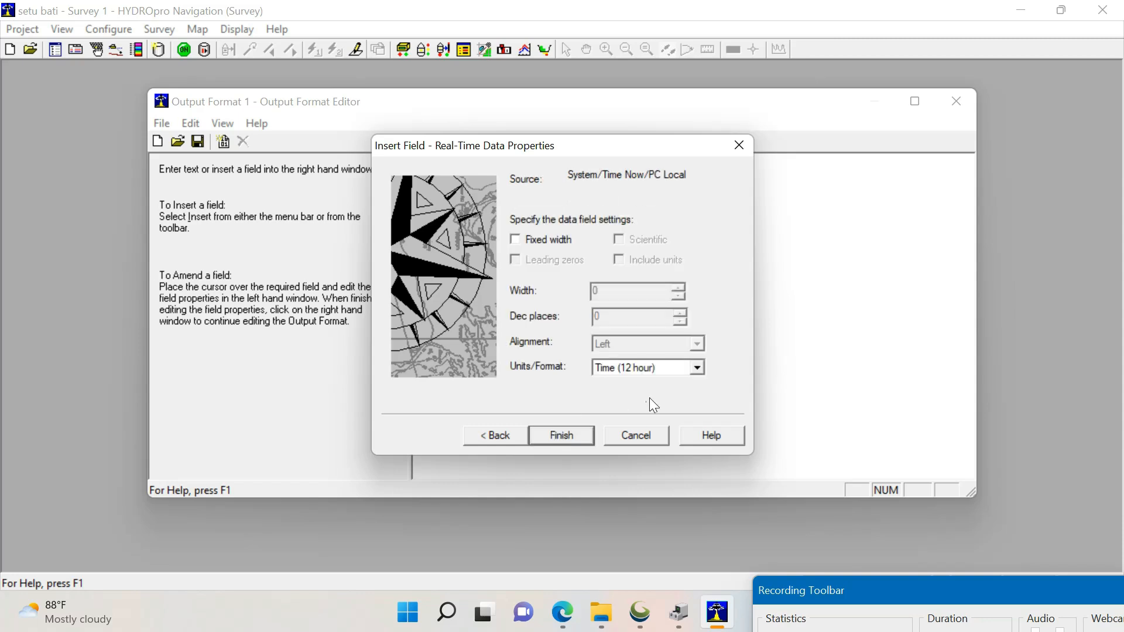
{"action": "left_click", "coordinate": [698, 368]}
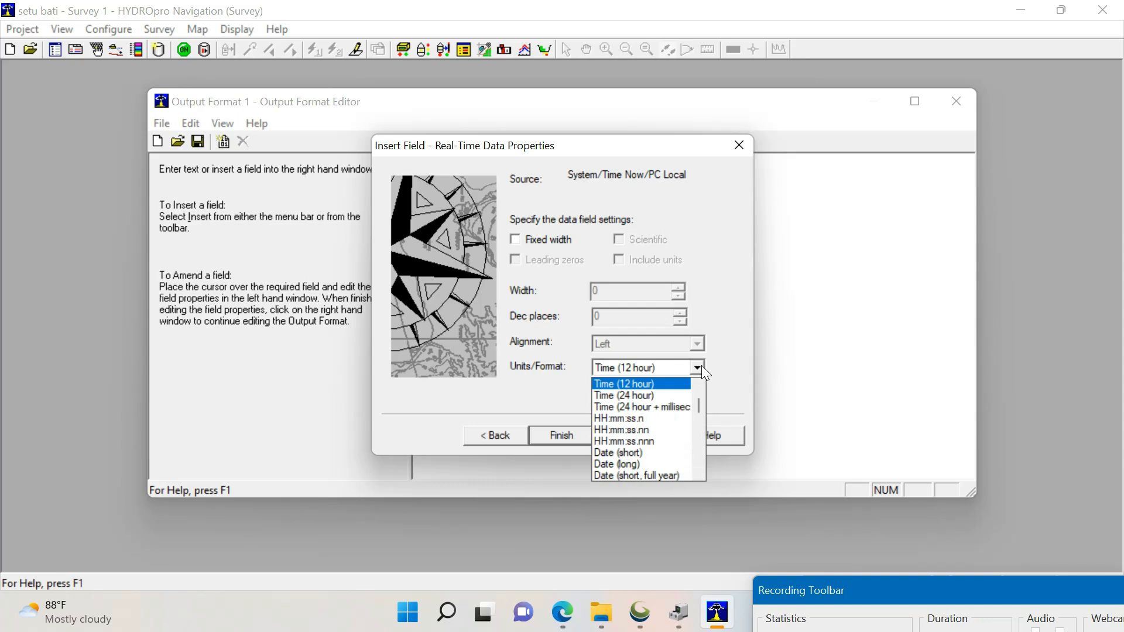
{"action": "left_click", "coordinate": [649, 397]}
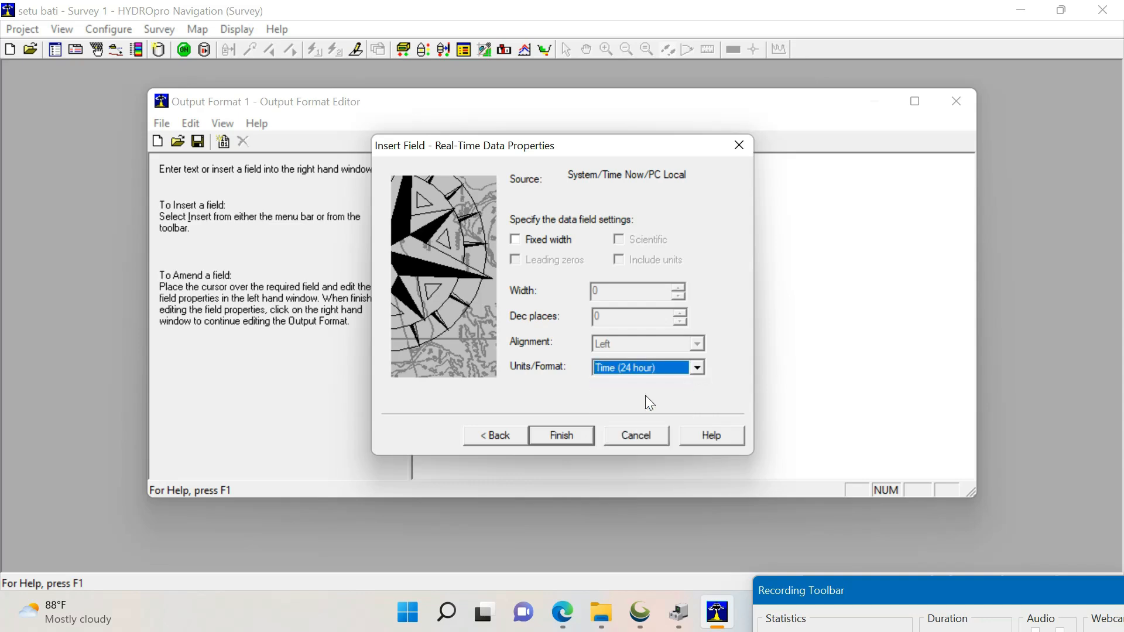
{"action": "left_click", "coordinate": [562, 436]}
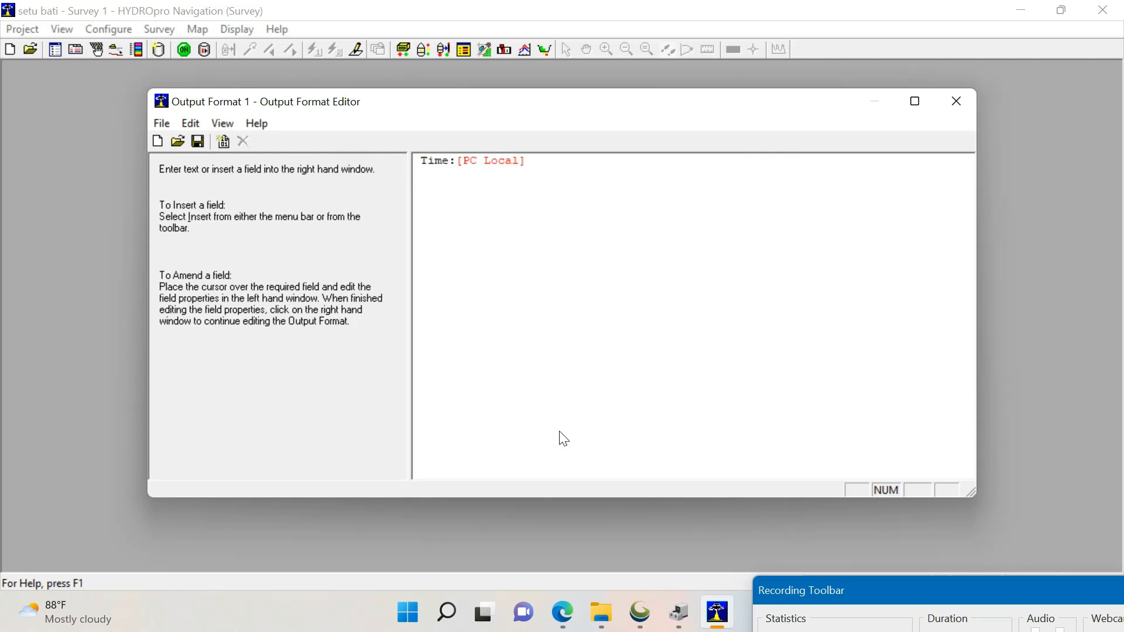
Add ';lat:' followed by the perahu setu vessel's LLH Latitude field.
{"action": "type", "text": ";lat:"}
{"action": "left_click", "coordinate": [223, 141]}
{"action": "left_click", "coordinate": [583, 435]}
{"action": "left_click", "coordinate": [550, 217]}
{"action": "left_click", "coordinate": [593, 216]}
{"action": "left_click", "coordinate": [528, 234]}
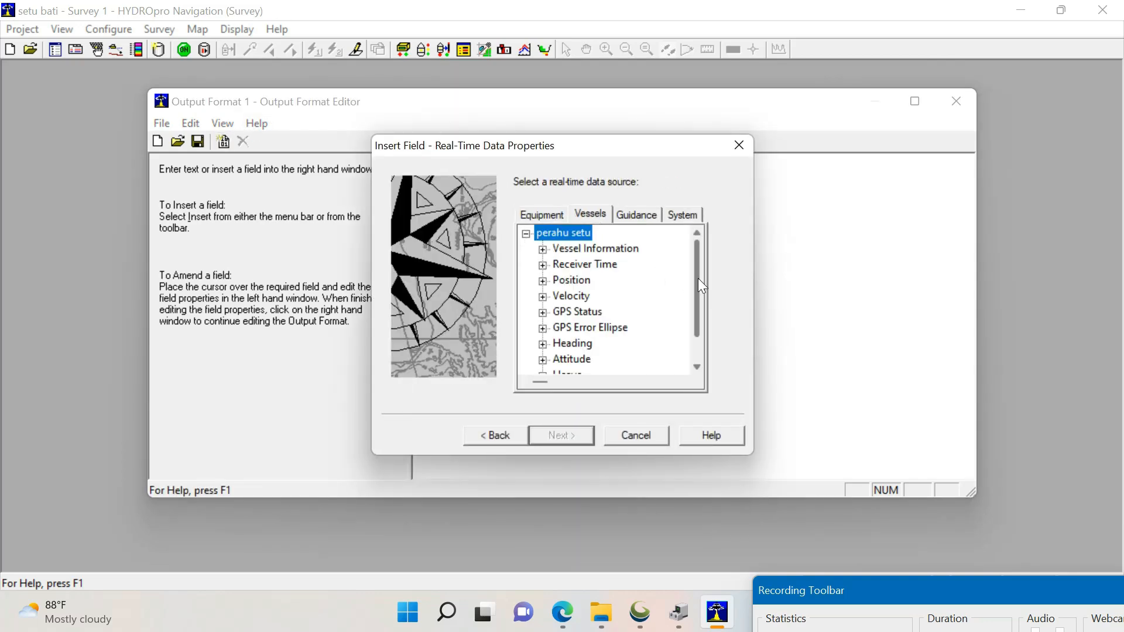
{"action": "left_click", "coordinate": [560, 312]}
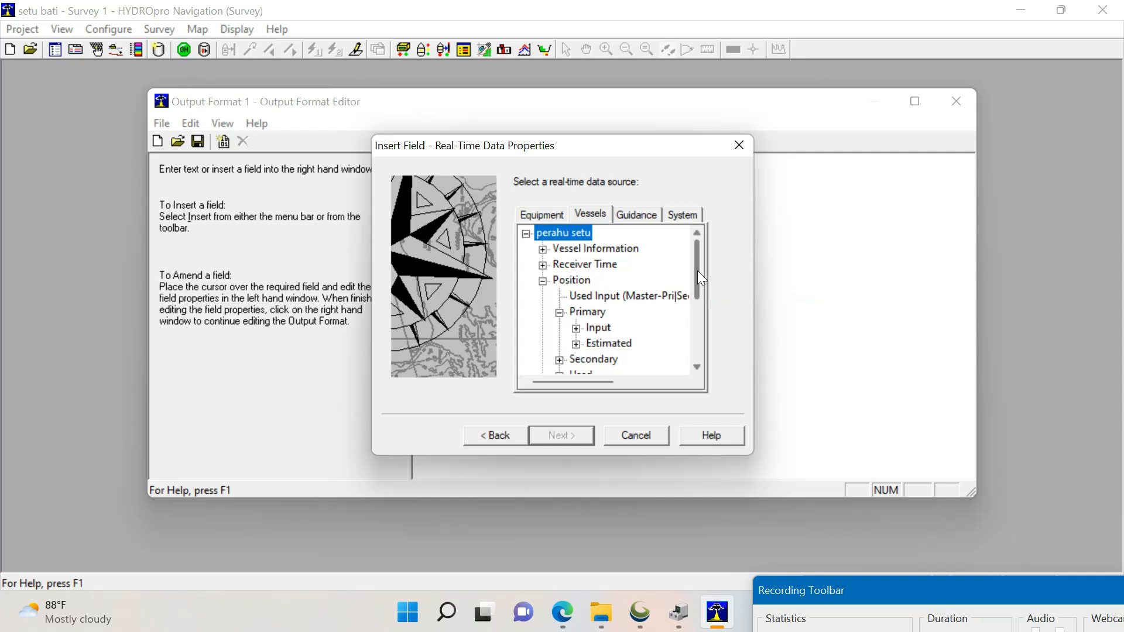
{"action": "scroll", "coordinate": [697, 270], "scroll_direction": "down", "scroll_amount": 1}
{"action": "left_click", "coordinate": [577, 280]}
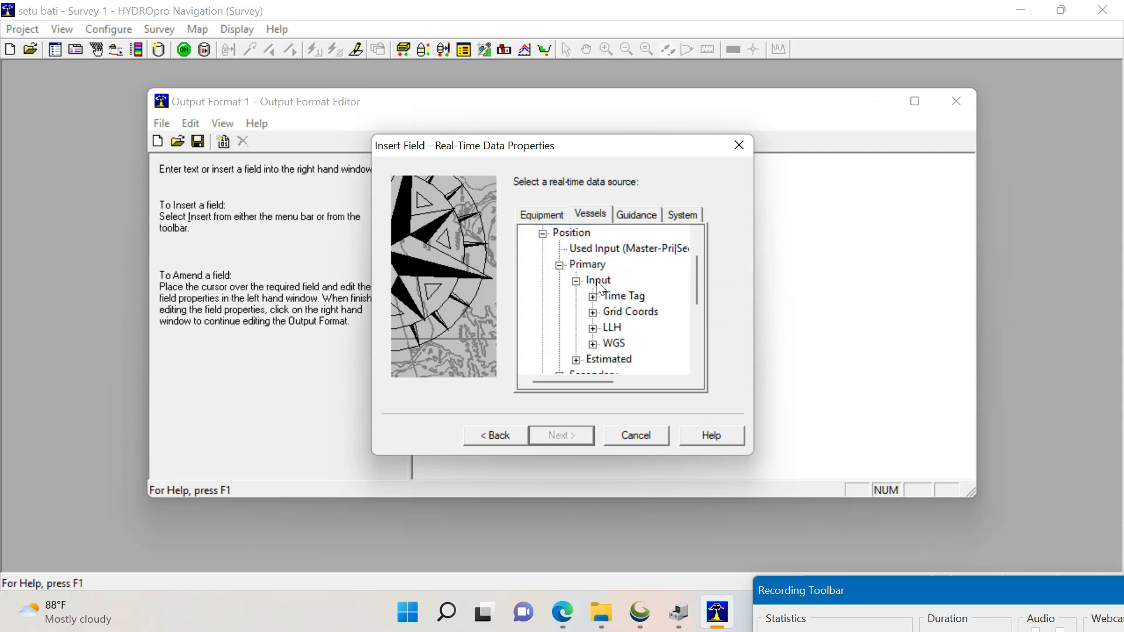
{"action": "left_click", "coordinate": [593, 313]}
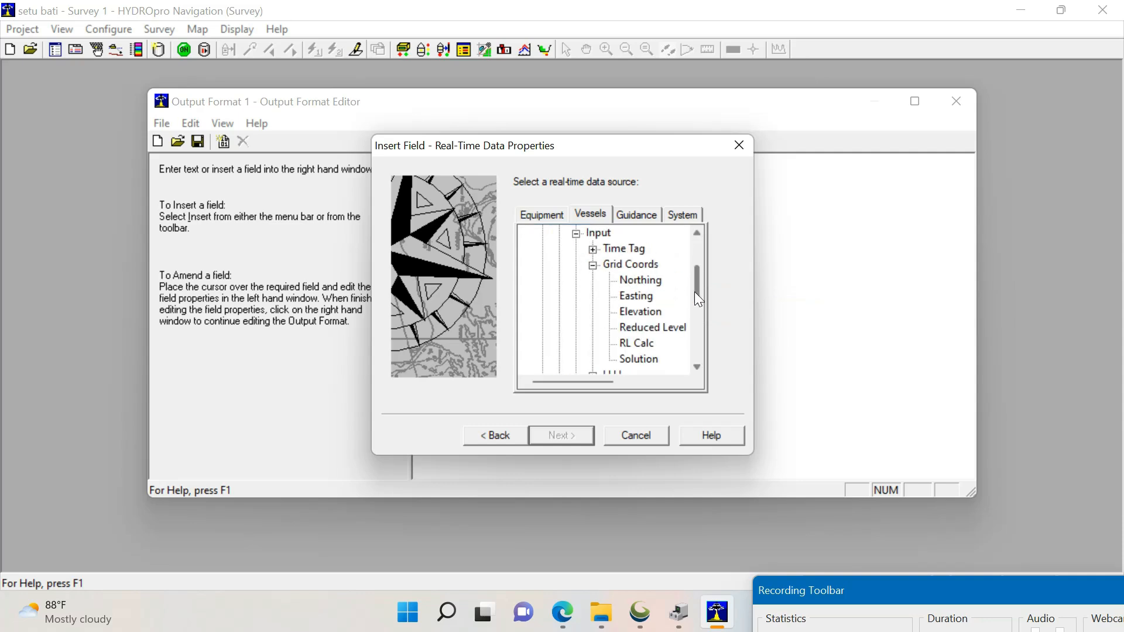
{"action": "left_click", "coordinate": [593, 265]}
{"action": "left_click_drag", "start_coordinate": [614, 148], "coordinate": [659, 195]}
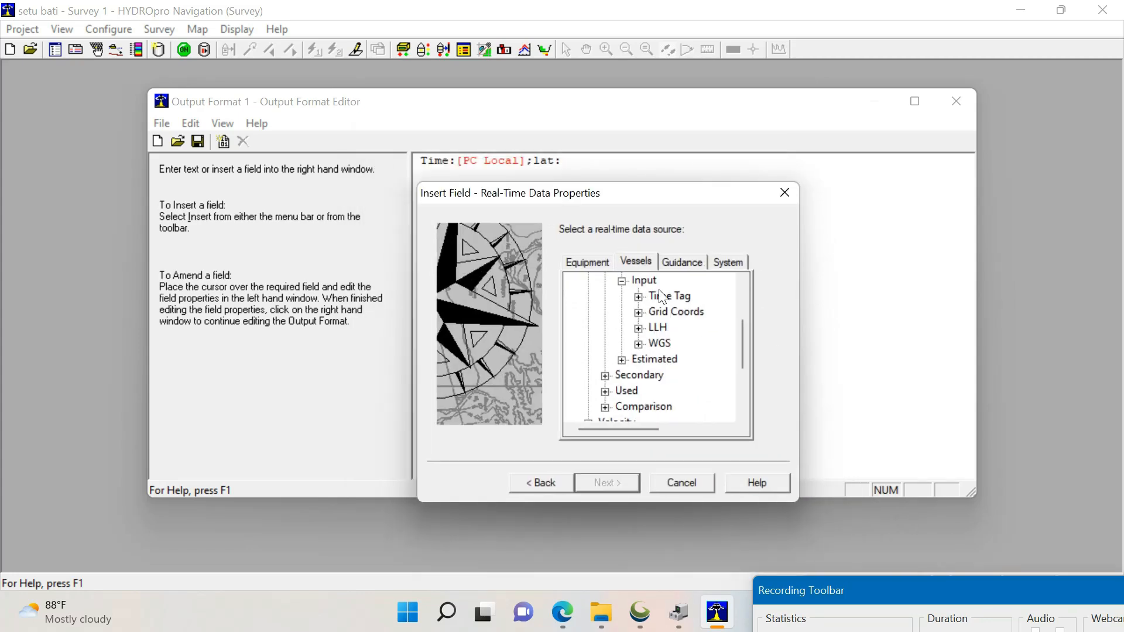
{"action": "left_click", "coordinate": [638, 328]}
{"action": "left_click", "coordinate": [679, 344]}
{"action": "left_click", "coordinate": [600, 486]}
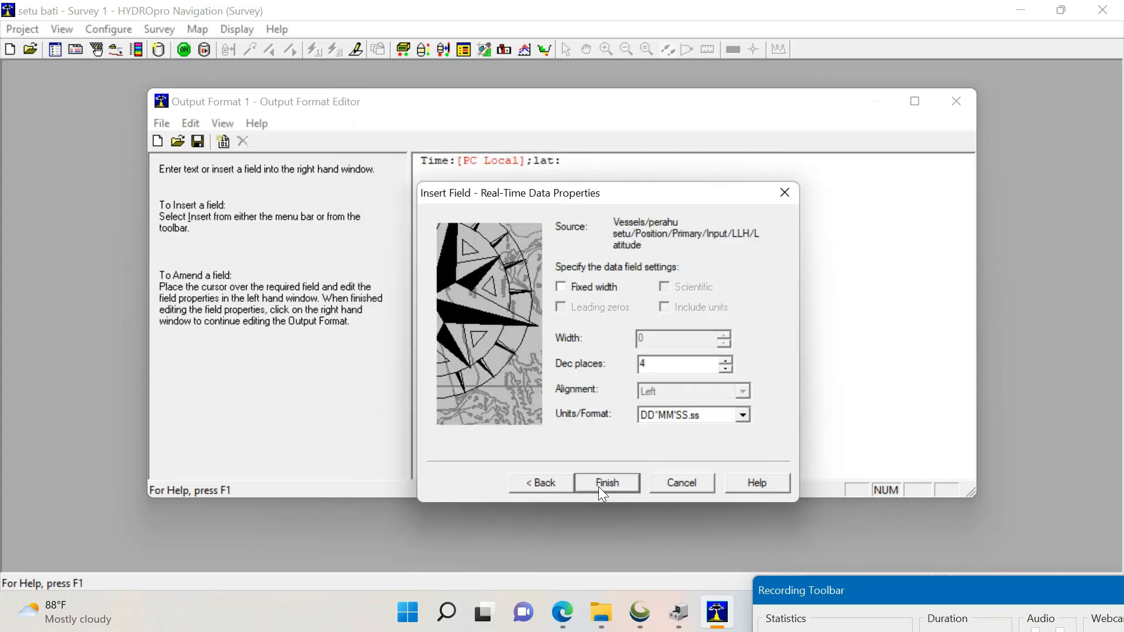
{"action": "left_click", "coordinate": [598, 486]}
Add ';long:' followed by the vessel's Longitude field.
{"action": "type", "text": ";long:"}
{"action": "left_click", "coordinate": [221, 142]}
{"action": "left_click", "coordinate": [562, 436]}
{"action": "left_click", "coordinate": [627, 344]}
{"action": "left_click", "coordinate": [562, 436]}
{"action": "left_click", "coordinate": [559, 438]}
Add ';East:' followed by the Grid Coords Easting field.
{"action": "type", "text": ";East:"}
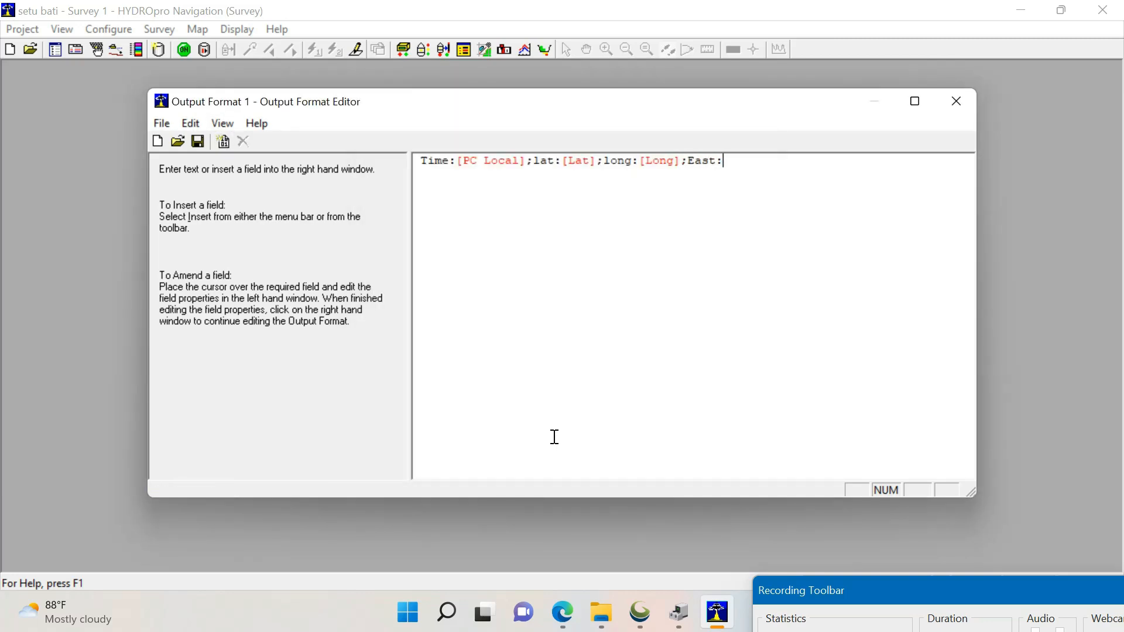
{"action": "left_click", "coordinate": [221, 142]}
{"action": "left_click", "coordinate": [559, 435]}
{"action": "left_click", "coordinate": [593, 312]}
{"action": "left_click", "coordinate": [592, 296]}
{"action": "left_click", "coordinate": [641, 296]}
{"action": "left_click", "coordinate": [562, 435]}
{"action": "left_click", "coordinate": [567, 433]}
Add ';North:' followed by the Grid Coords Northing field.
{"action": "type", "text": ";North:"}
{"action": "left_click", "coordinate": [221, 141]}
{"action": "left_click", "coordinate": [562, 435]}
{"action": "left_click", "coordinate": [641, 280]}
{"action": "left_click", "coordinate": [562, 435]}
{"action": "left_click", "coordinate": [567, 434]}
Add 'Depth:' followed by the echo sounder's not-adjusted High Frequency depth below transducer.
{"action": "type", "text": "Depth:"}
{"action": "left_click", "coordinate": [224, 141]}
{"action": "left_click", "coordinate": [560, 435]}
{"action": "left_click", "coordinate": [575, 233]}
{"action": "scroll", "coordinate": [697, 262], "scroll_direction": "up", "scroll_amount": 2}
{"action": "left_click", "coordinate": [543, 281]}
{"action": "scroll", "coordinate": [698, 287], "scroll_direction": "down", "scroll_amount": 1}
{"action": "left_click", "coordinate": [542, 375]}
{"action": "left_click", "coordinate": [560, 359]}
{"action": "left_click", "coordinate": [576, 312]}
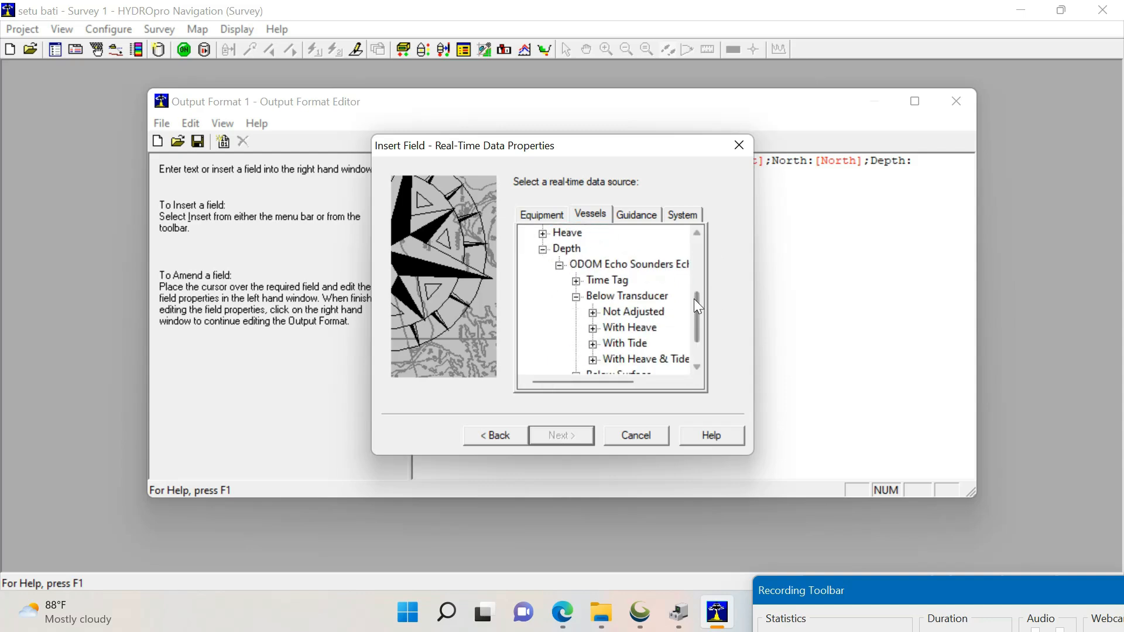
{"action": "scroll", "coordinate": [694, 308], "scroll_direction": "down", "scroll_amount": 1}
{"action": "scroll", "coordinate": [694, 316], "scroll_direction": "up", "scroll_amount": 1}
{"action": "left_click", "coordinate": [592, 296]}
{"action": "left_click", "coordinate": [635, 309]}
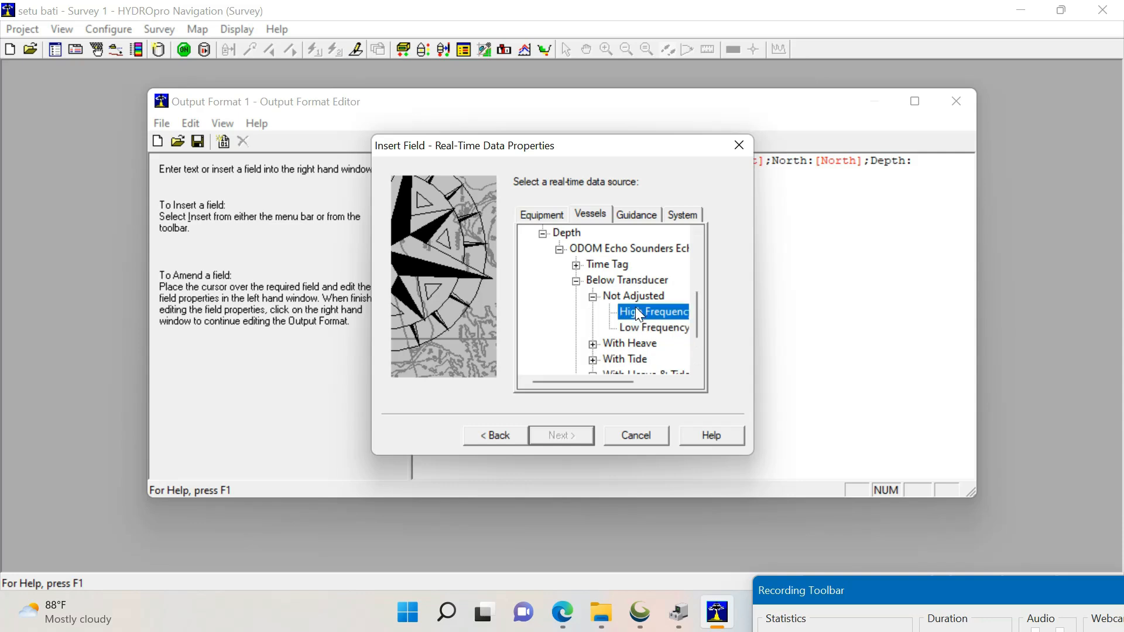
{"action": "left_click", "coordinate": [564, 435]}
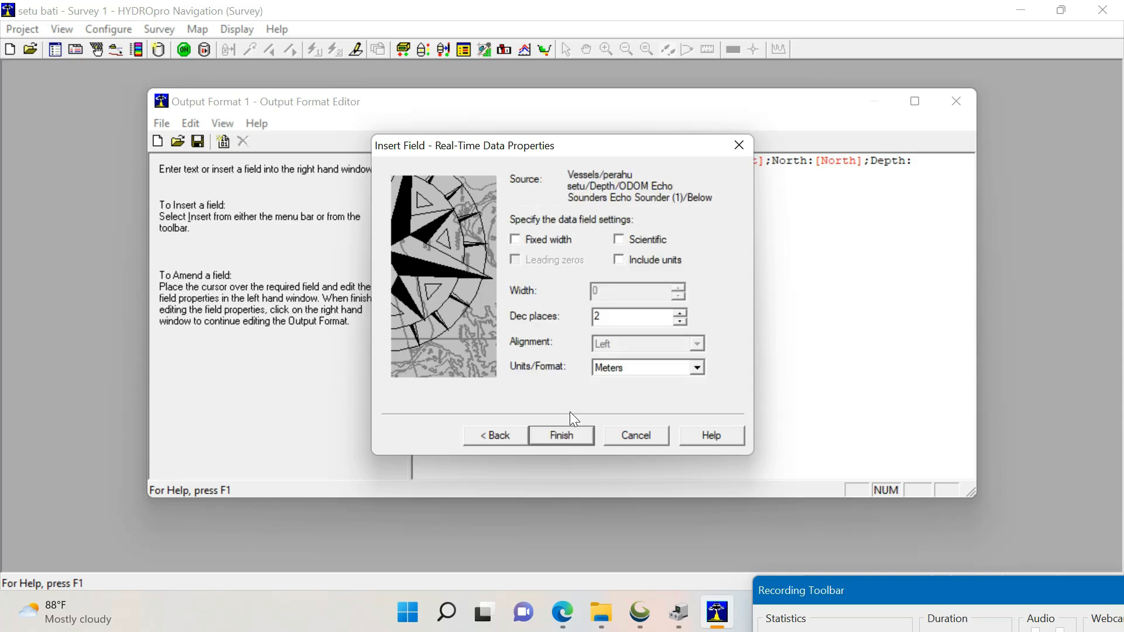
{"action": "left_click", "coordinate": [567, 434]}
Type ';' and queue a CRLF control character for insertion.
{"action": "left_click", "coordinate": [223, 142]}
{"action": "left_click", "coordinate": [644, 437]}
{"action": "type", "text": ";"}
{"action": "left_click", "coordinate": [224, 142]}
{"action": "left_click", "coordinate": [565, 248]}
{"action": "left_click", "coordinate": [559, 435]}
{"action": "left_click", "coordinate": [571, 231]}
{"action": "left_click", "coordinate": [675, 217]}
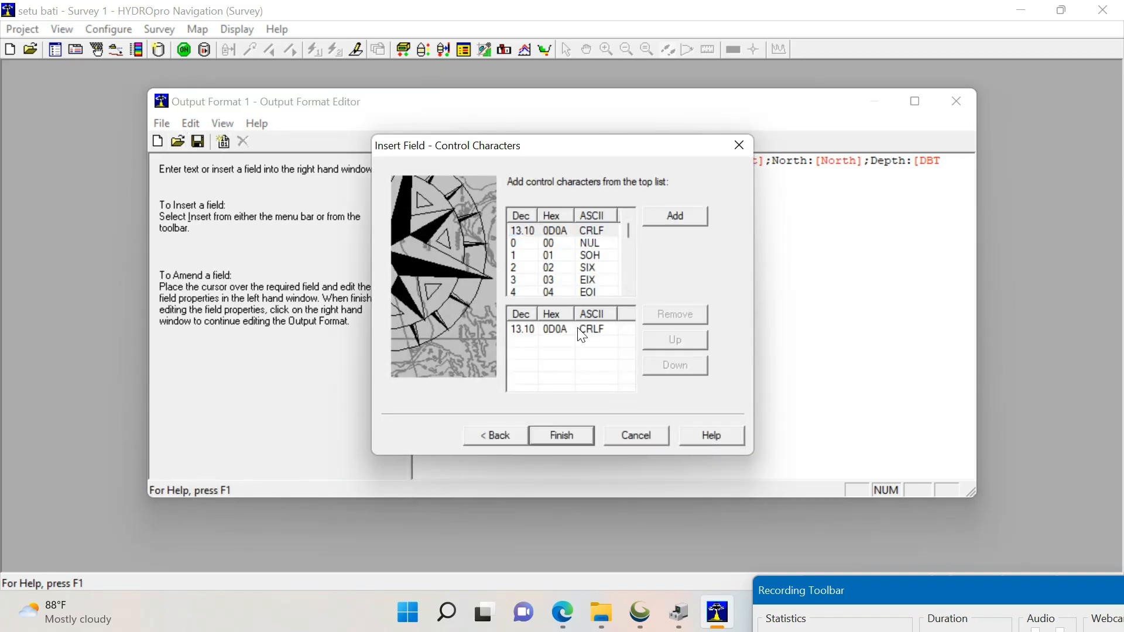
Insert the CRLF ending, save the format as Output Format 1, and close the editor.
{"action": "left_click", "coordinate": [573, 435]}
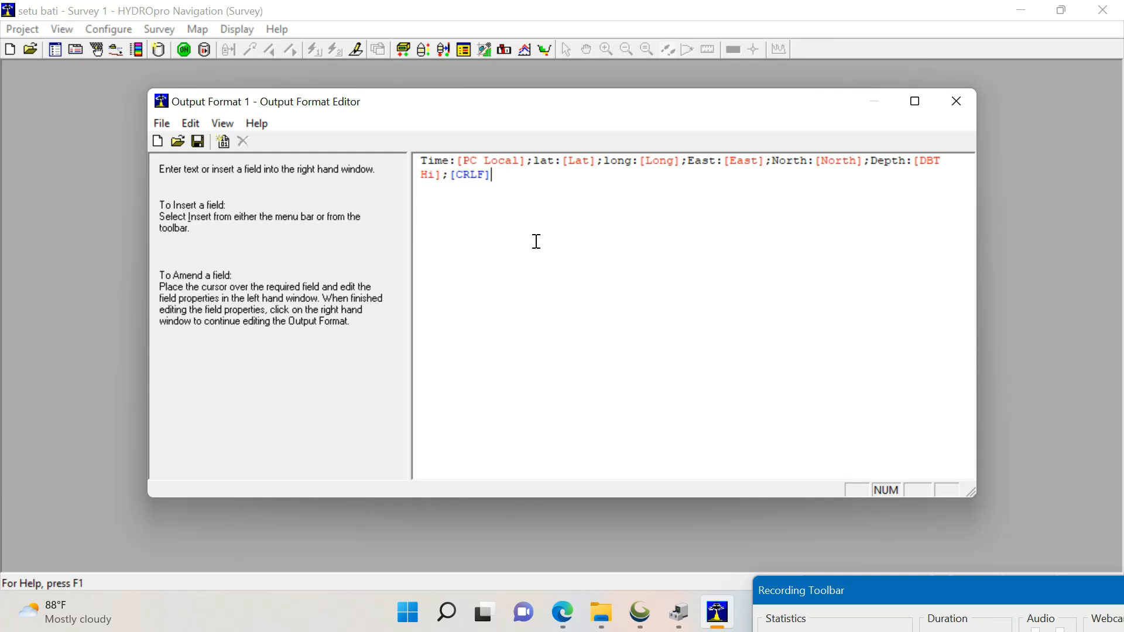
{"action": "left_click", "coordinate": [161, 123]}
{"action": "left_click", "coordinate": [309, 202]}
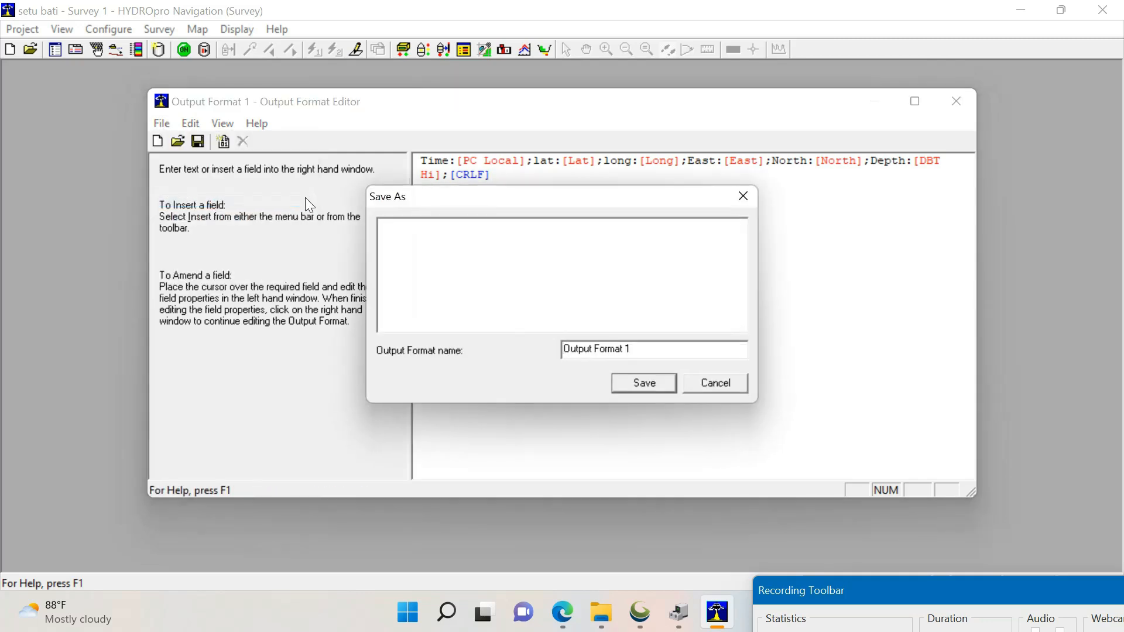
{"action": "double_click", "coordinate": [646, 354]}
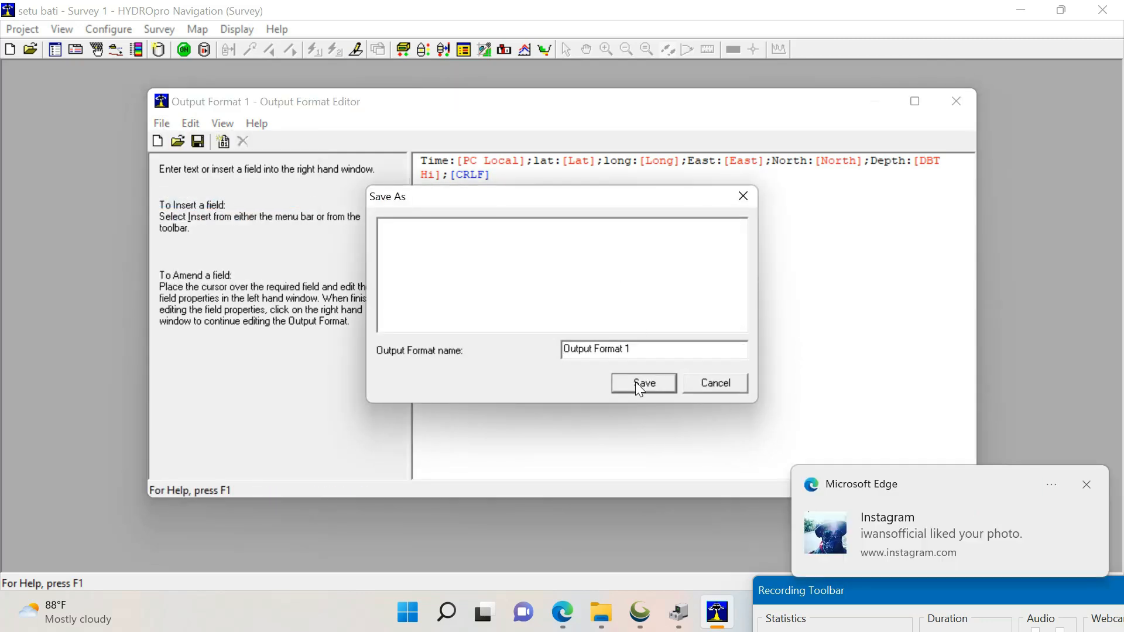
{"action": "left_click", "coordinate": [643, 384]}
{"action": "left_click", "coordinate": [954, 106]}
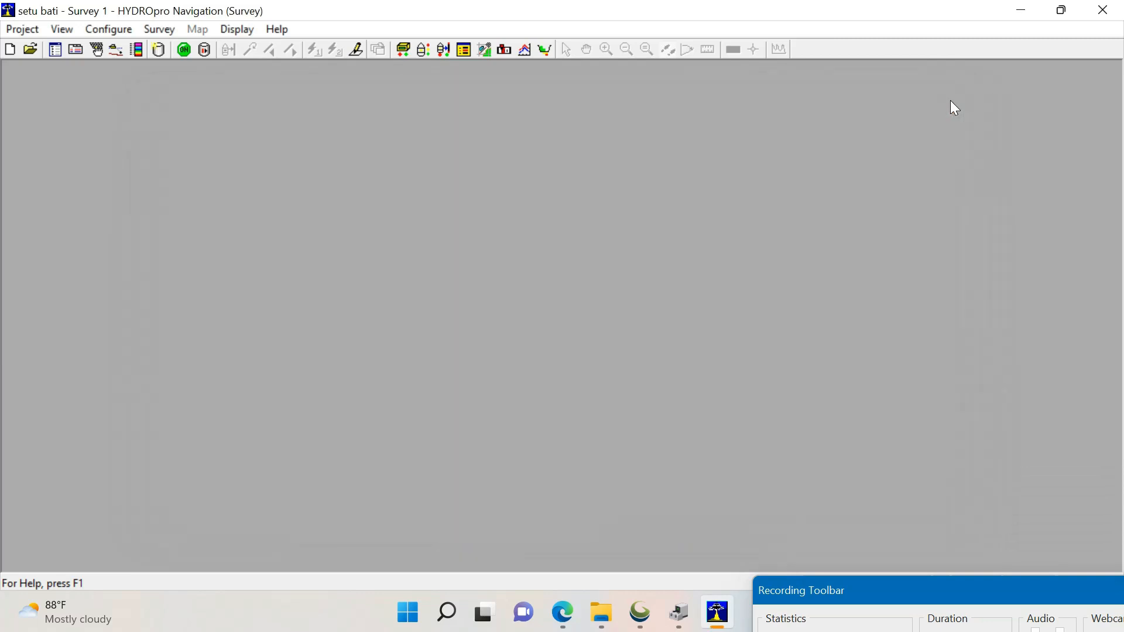
From Configure > Real-Time Reports, add a new report (default name RT Report 1).
{"action": "left_click", "coordinate": [105, 30]}
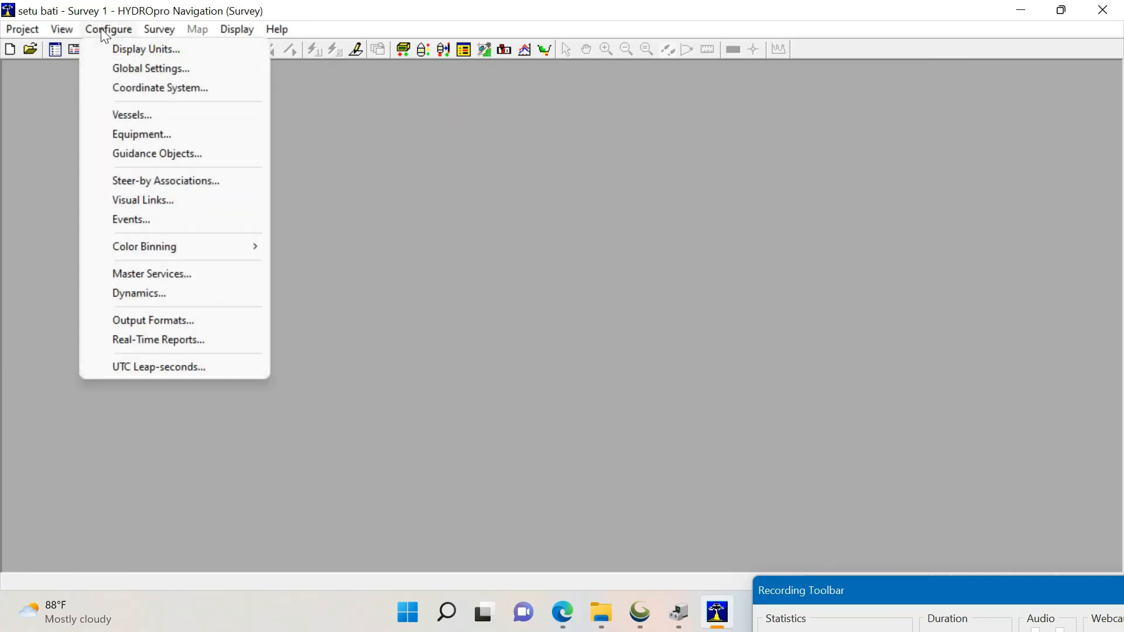
{"action": "left_click", "coordinate": [180, 345]}
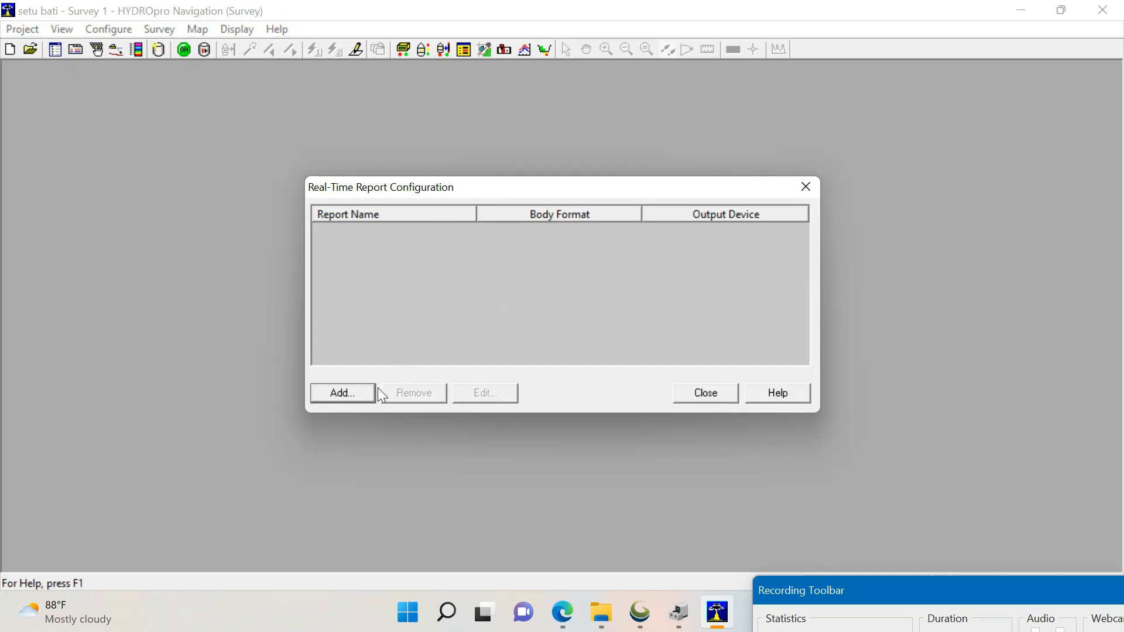
{"action": "left_click", "coordinate": [356, 398]}
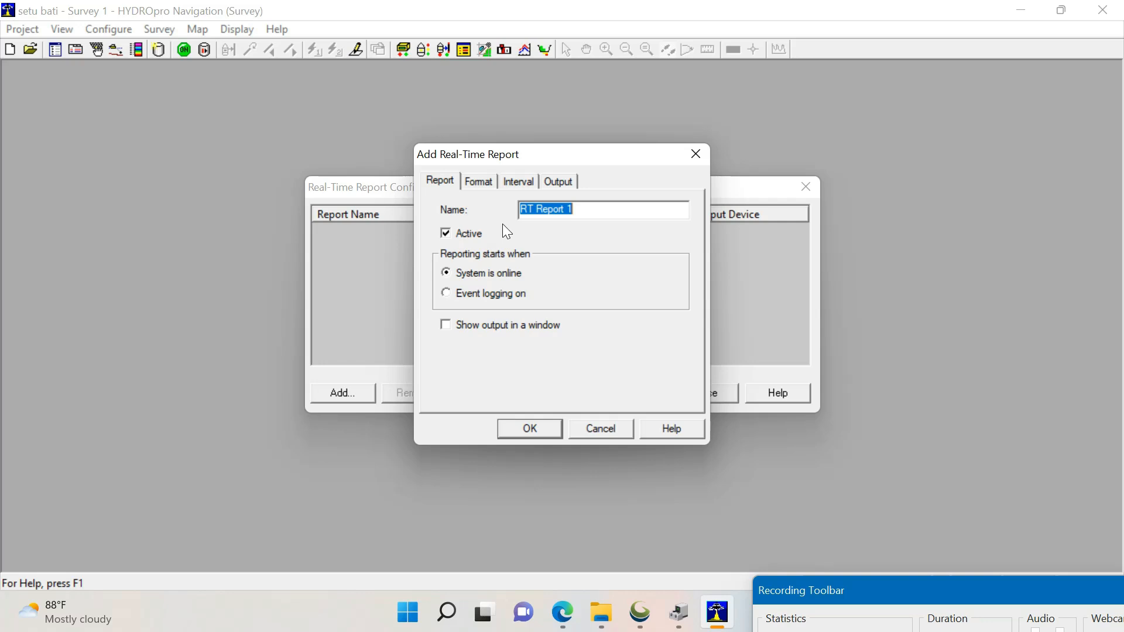
Name the report 'Hari1 040622' and show its output in a window.
{"action": "type", "text": "Hari1"}
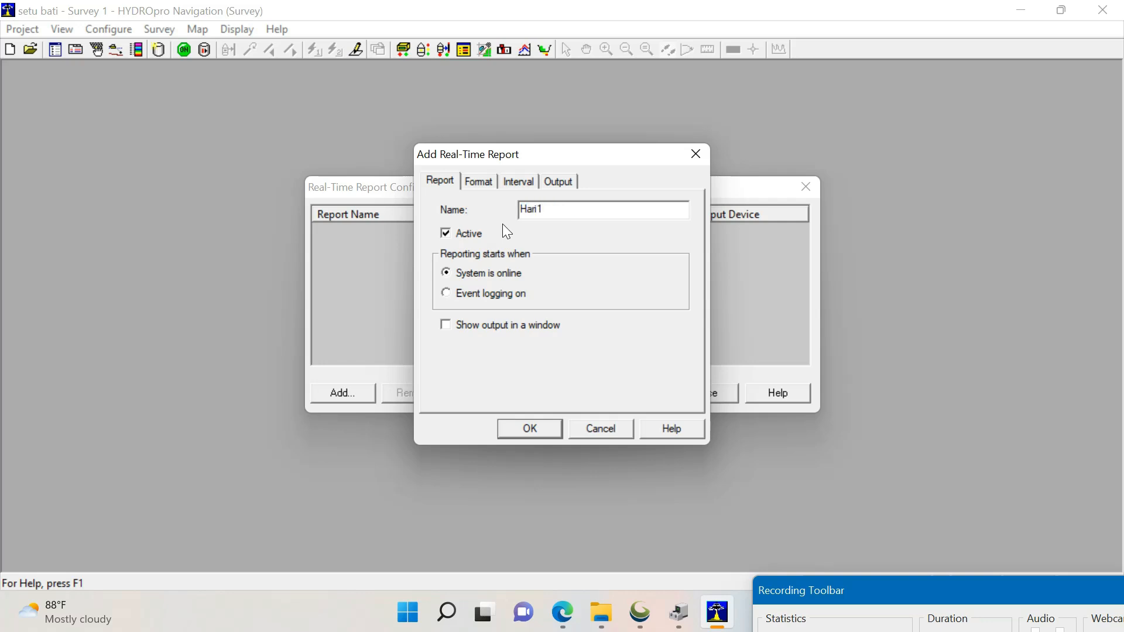
{"action": "type", "text": " 040622"}
{"action": "left_click", "coordinate": [446, 325]}
Use Output Format 1 for both the report's format and its header.
{"action": "left_click", "coordinate": [488, 186]}
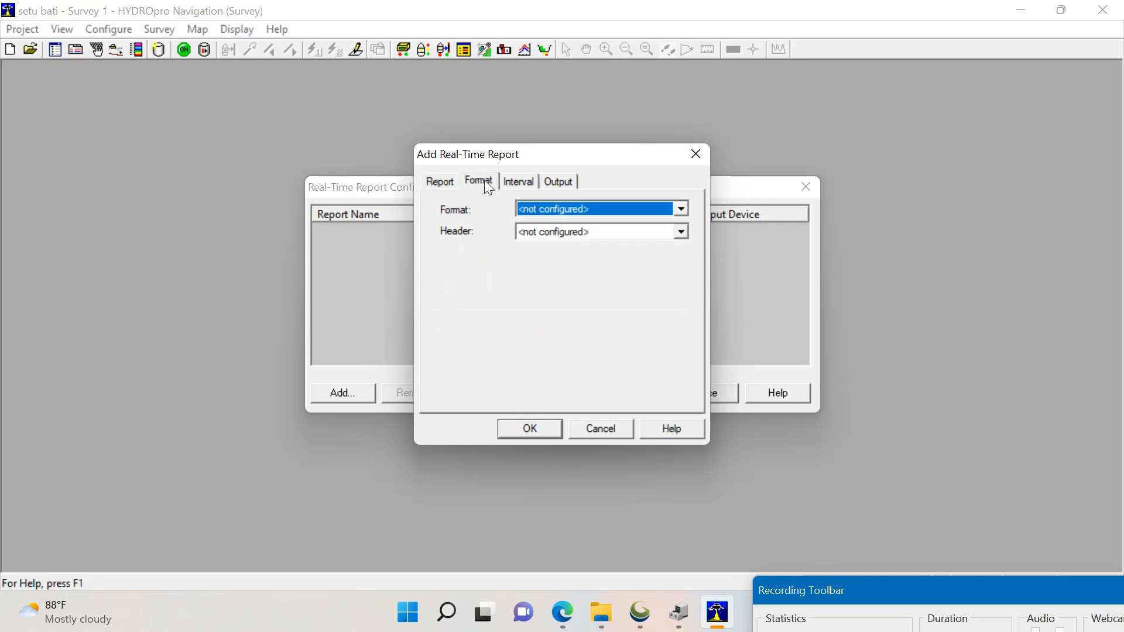
{"action": "left_click", "coordinate": [681, 210]}
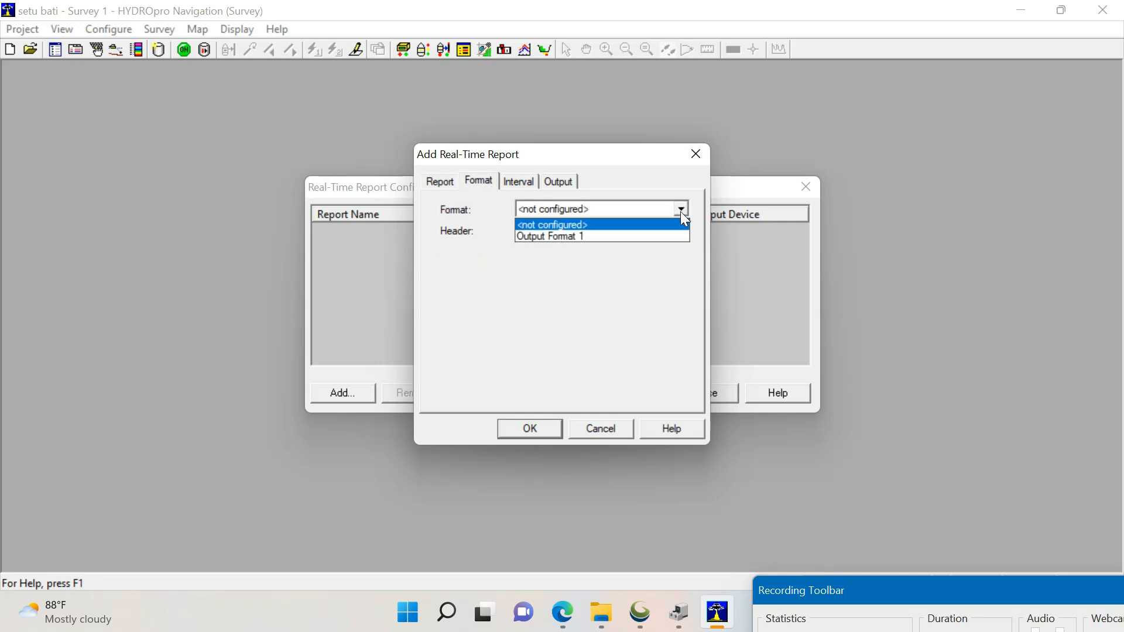
{"action": "left_click", "coordinate": [585, 238]}
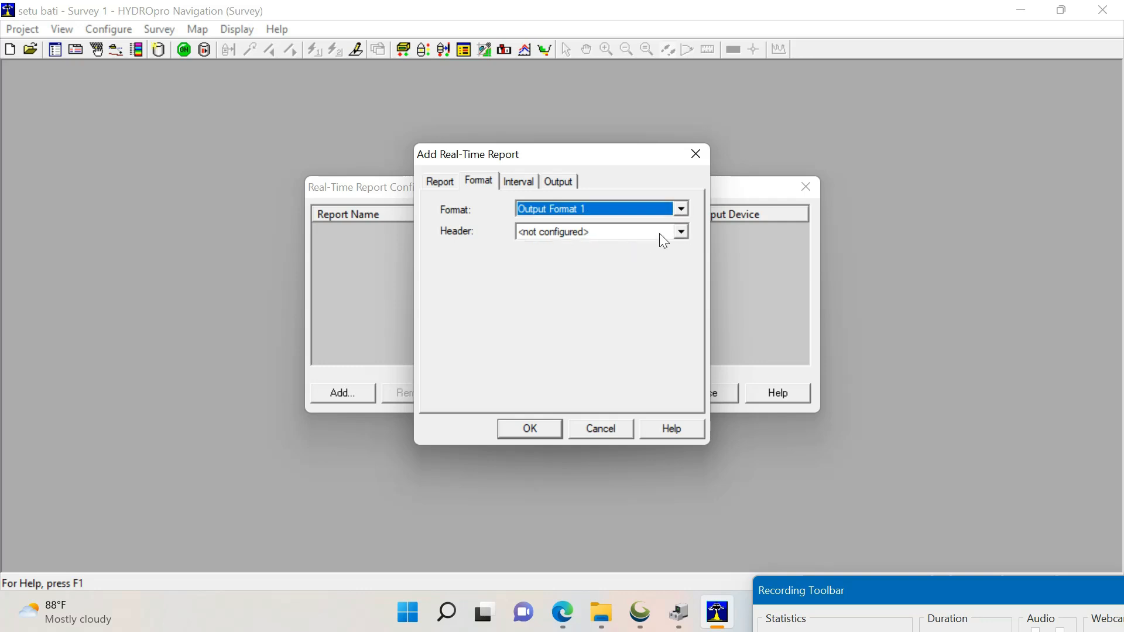
{"action": "left_click", "coordinate": [682, 235]}
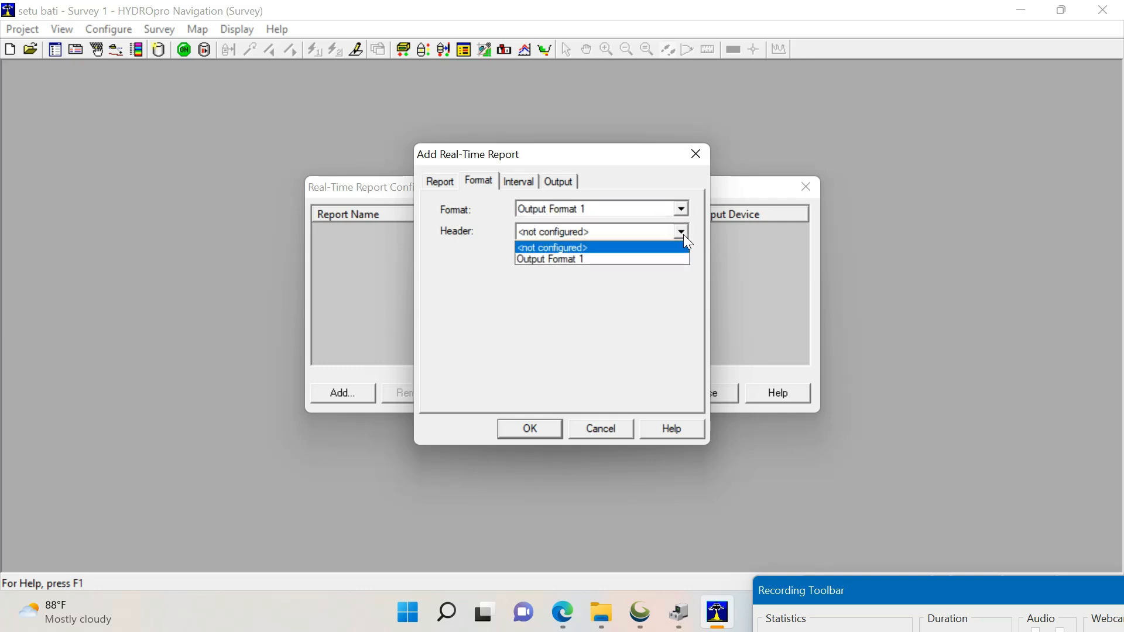
{"action": "left_click", "coordinate": [590, 260]}
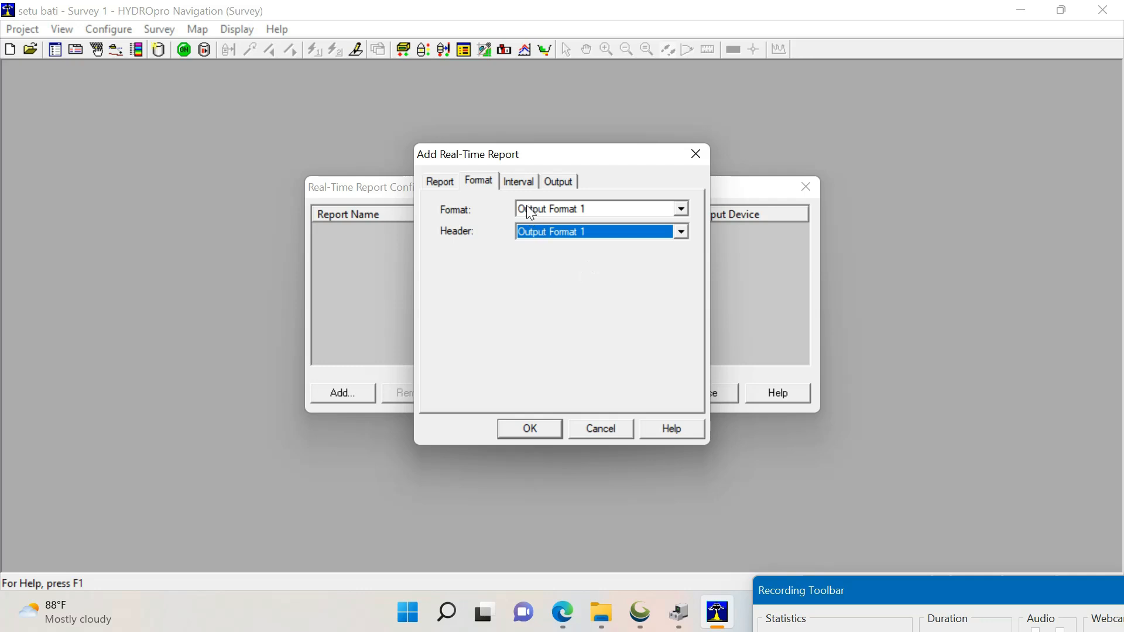
Turn on background output with the interval kept at 1.00s.
{"action": "left_click", "coordinate": [519, 180]}
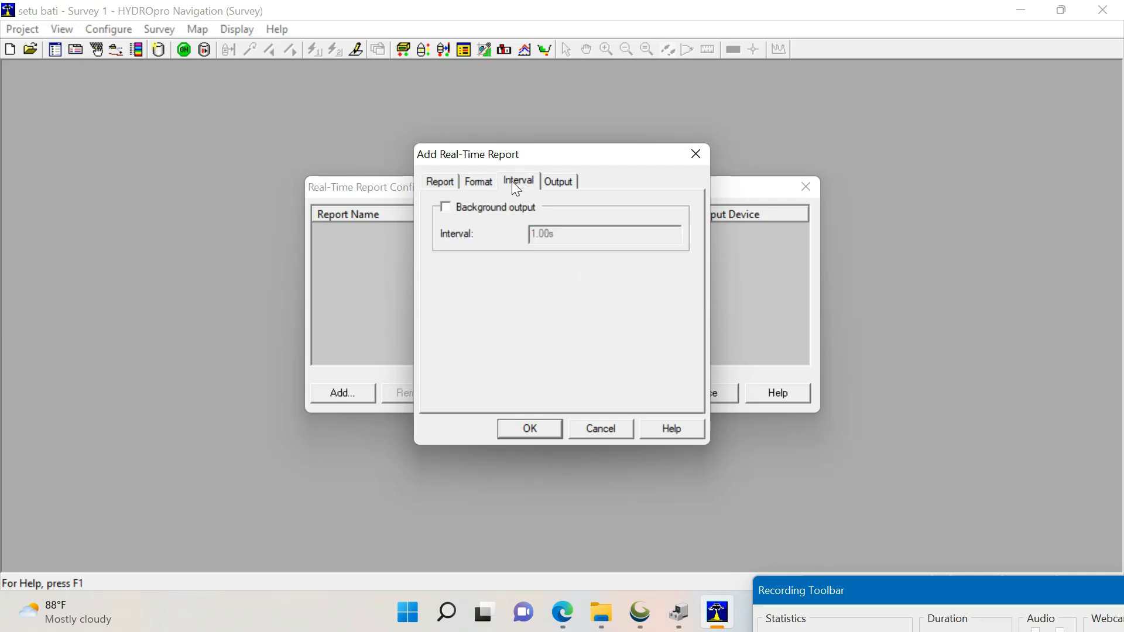
{"action": "left_click", "coordinate": [446, 207]}
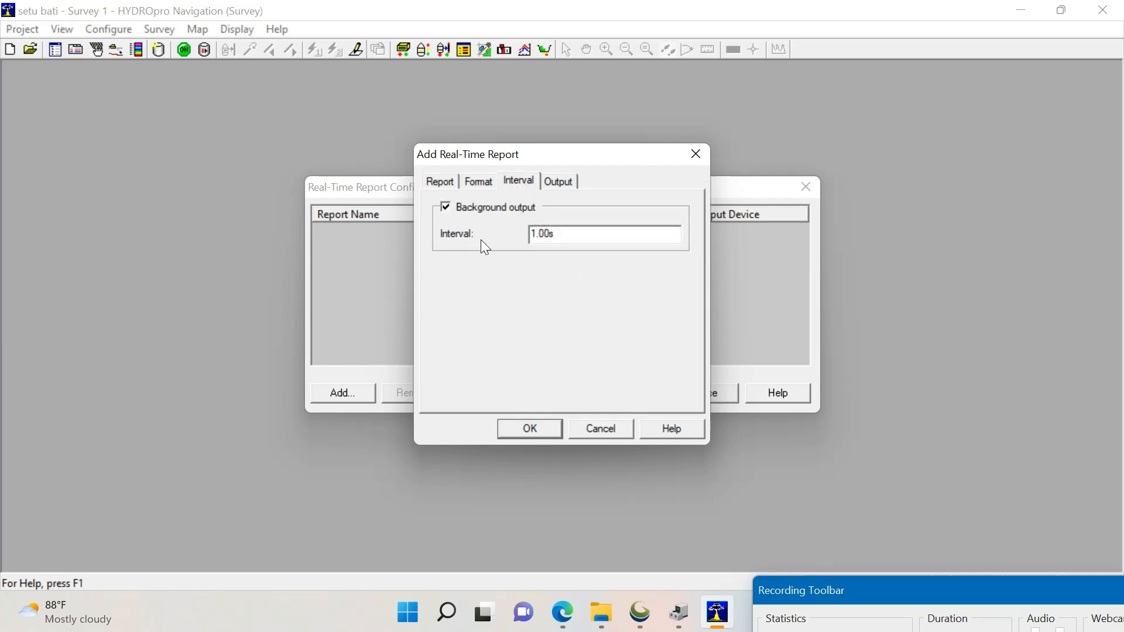
{"action": "left_click", "coordinate": [462, 218]}
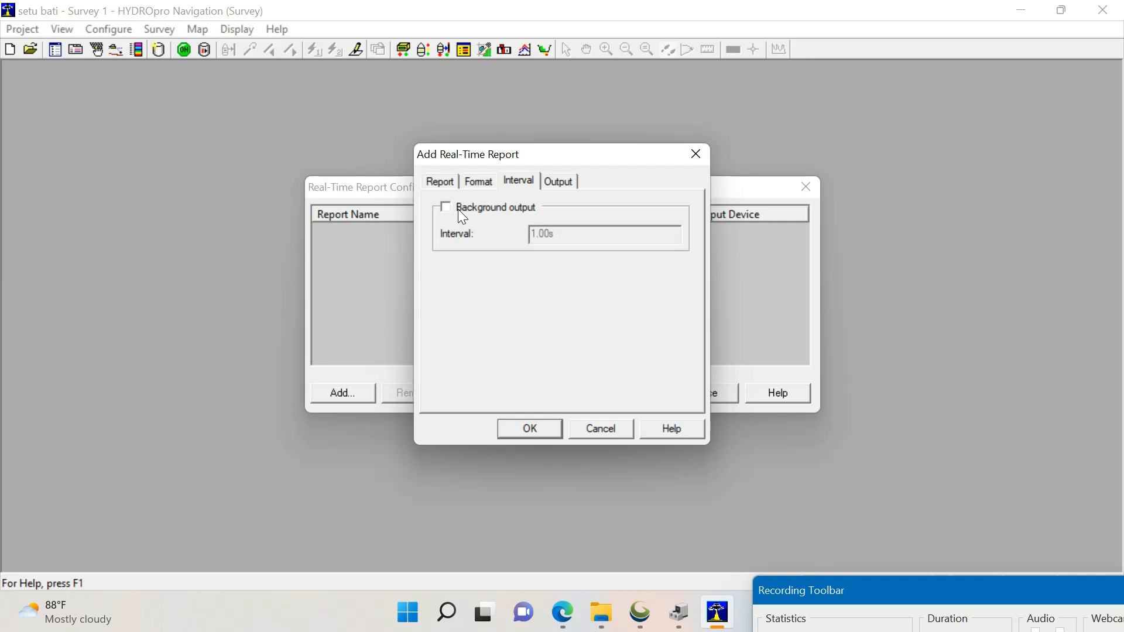
{"action": "left_click", "coordinate": [448, 208]}
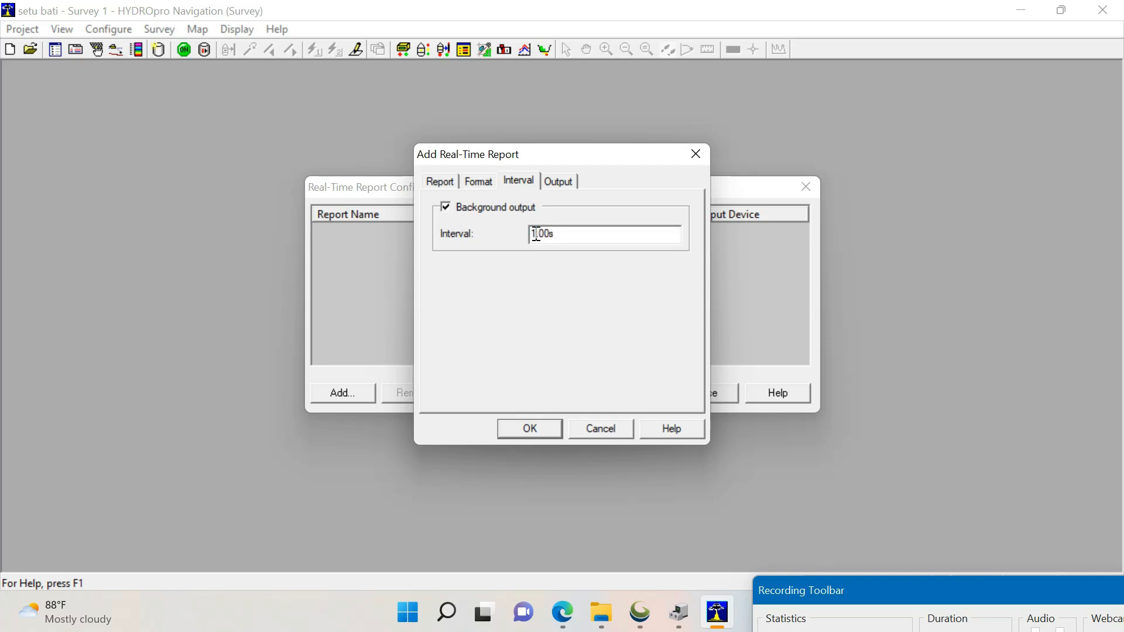
{"action": "key", "text": "BackSpace"}
{"action": "type", "text": "5"}
{"action": "key", "text": "BackSpace"}
{"action": "type", "text": "10"}
{"action": "key", "text": "BackSpace"}
Set the report's output device type to File and browse for a save location.
{"action": "left_click", "coordinate": [559, 181]}
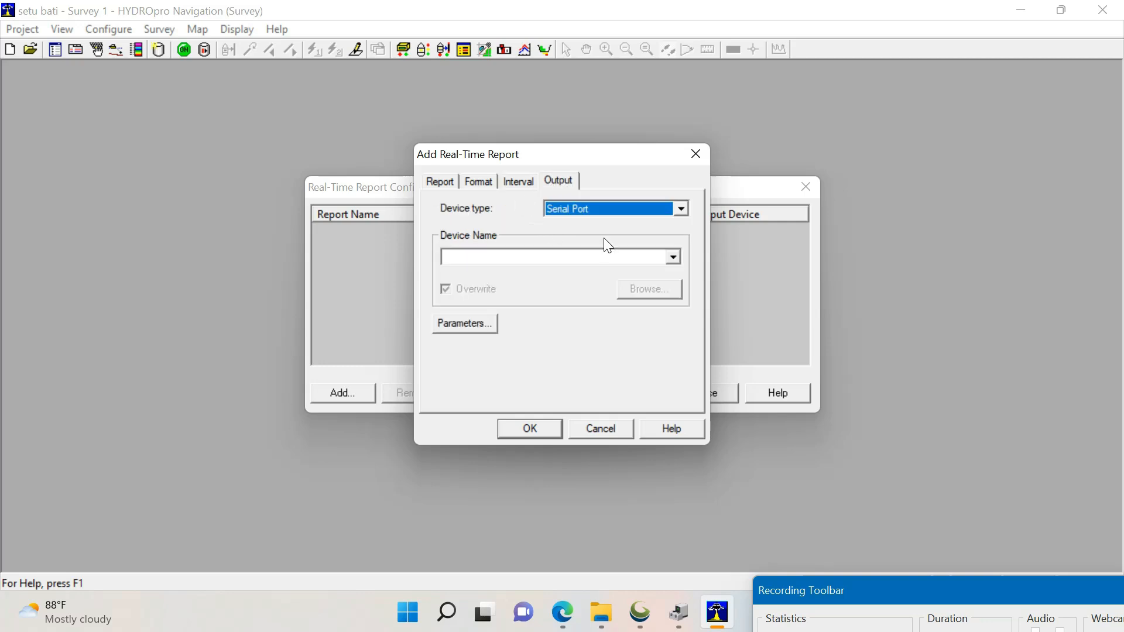
{"action": "left_click", "coordinate": [683, 209]}
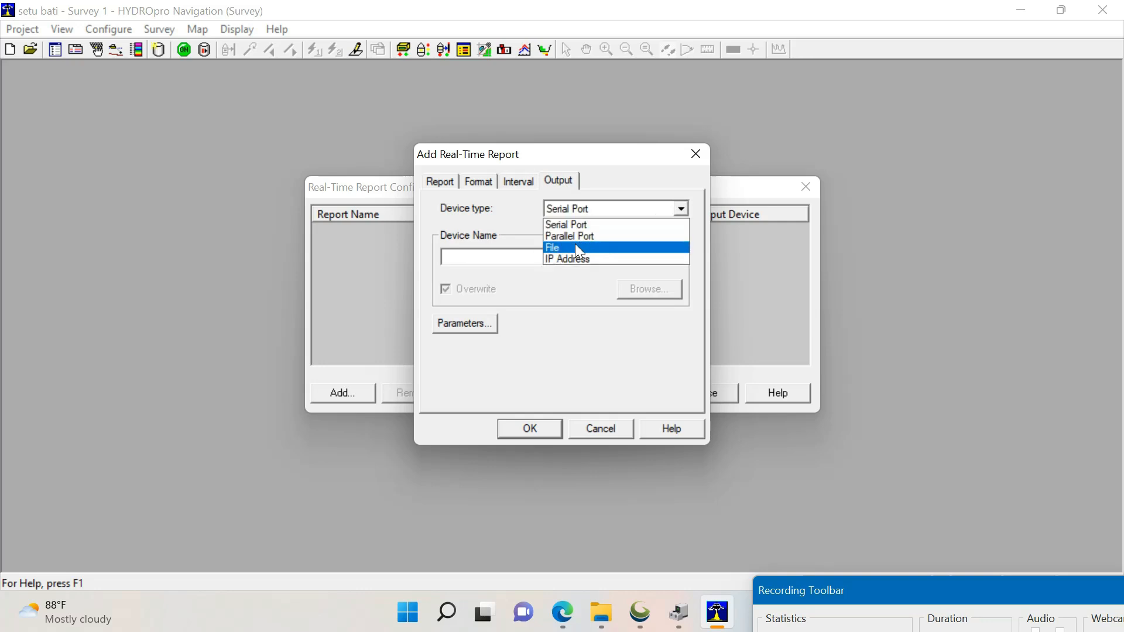
{"action": "left_click", "coordinate": [579, 248]}
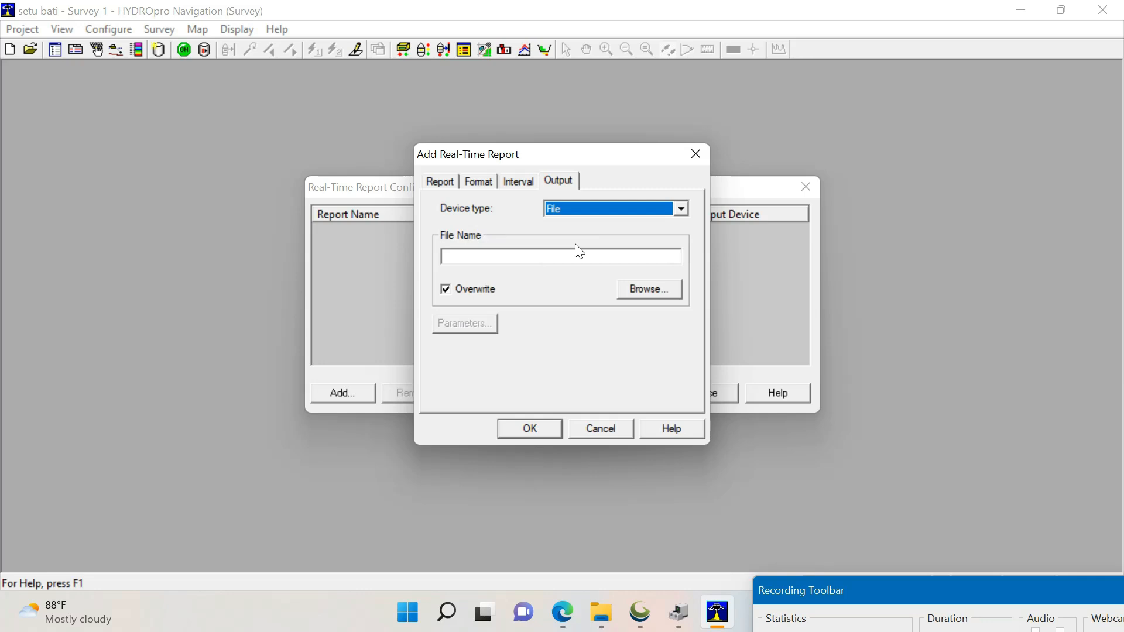
{"action": "left_click", "coordinate": [650, 291]}
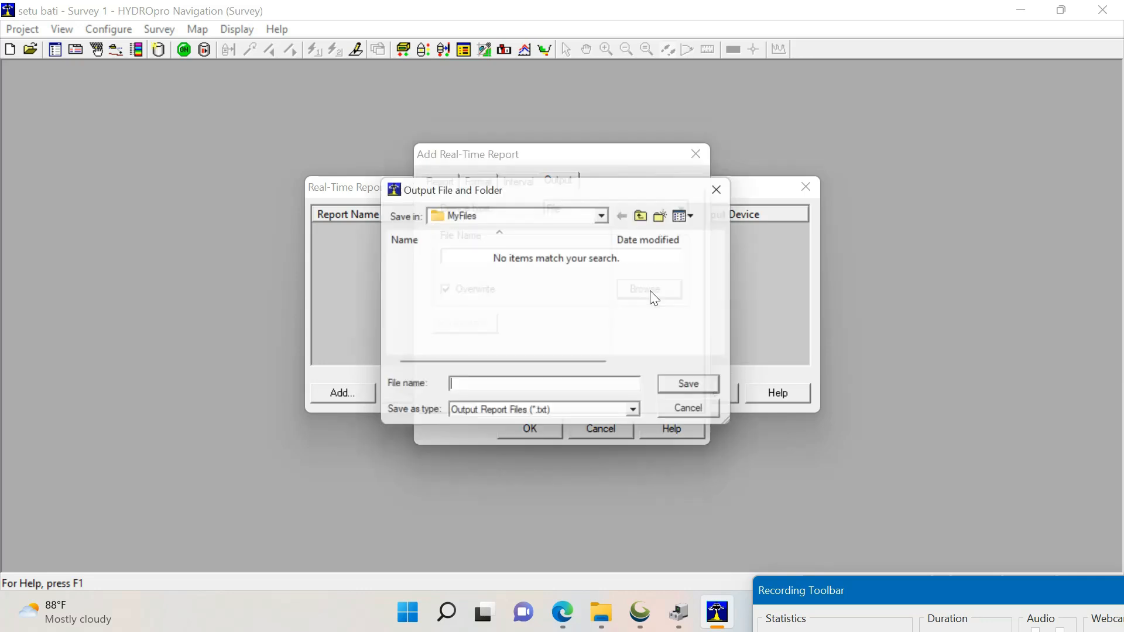
On the Desktop, create a new folder and open it as the save location.
{"action": "left_click", "coordinate": [611, 216]}
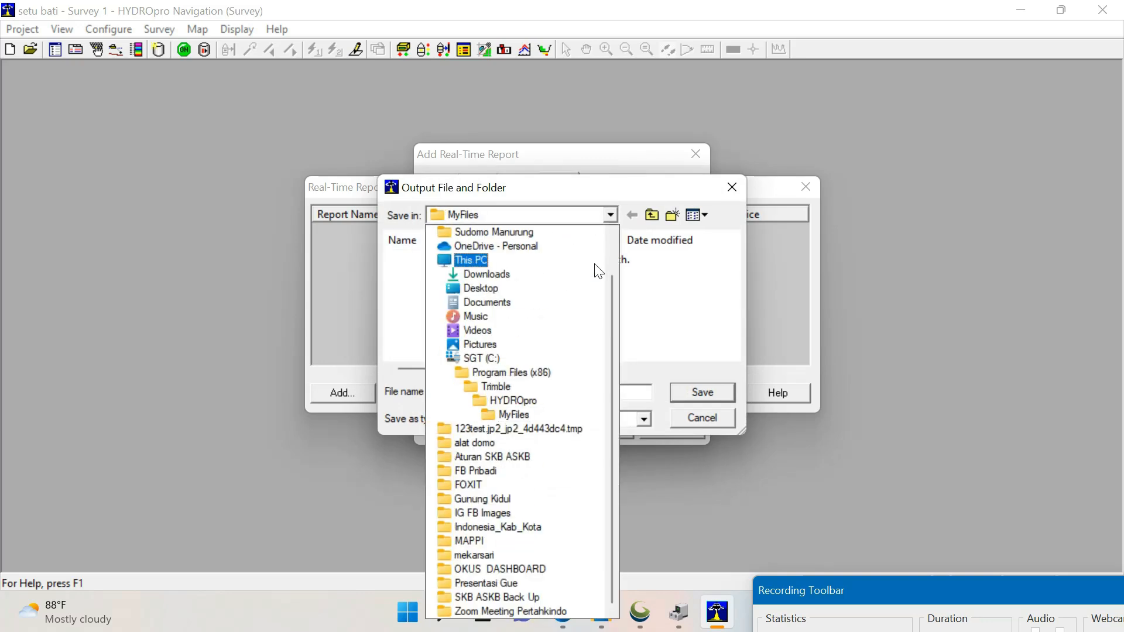
{"action": "left_click", "coordinate": [491, 289]}
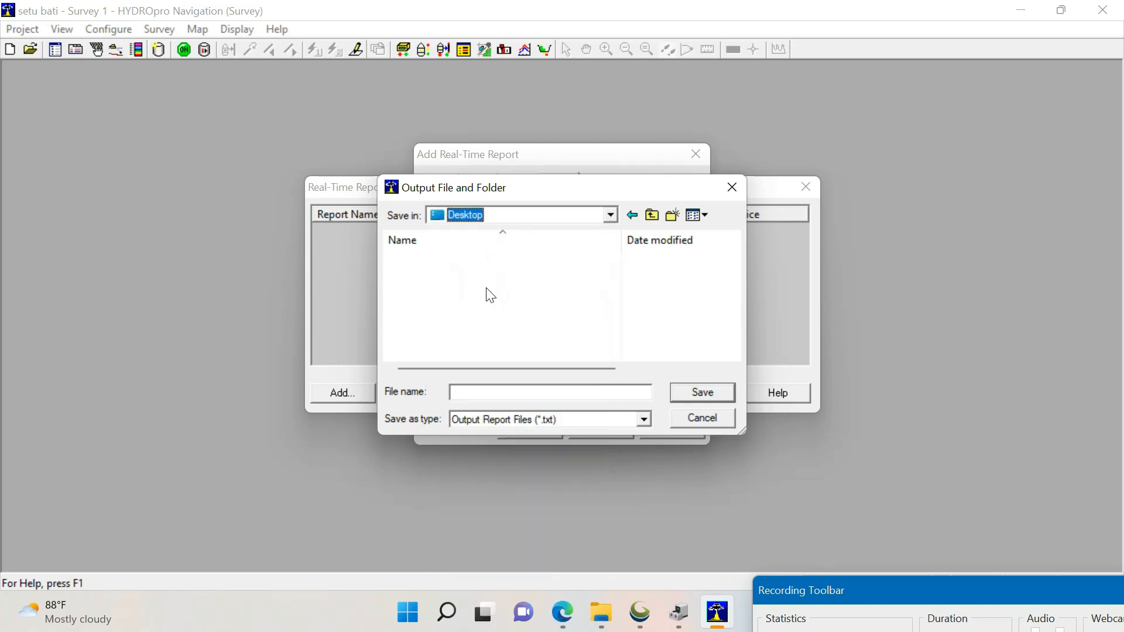
{"action": "left_click", "coordinate": [668, 215]}
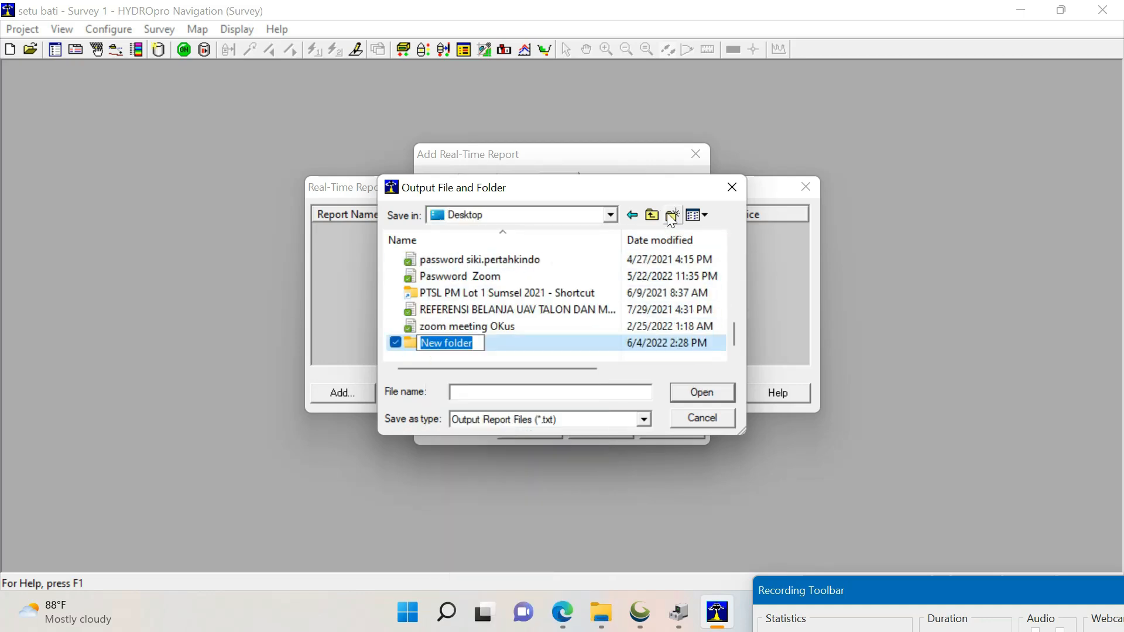
{"action": "type", "text": "Pe"}
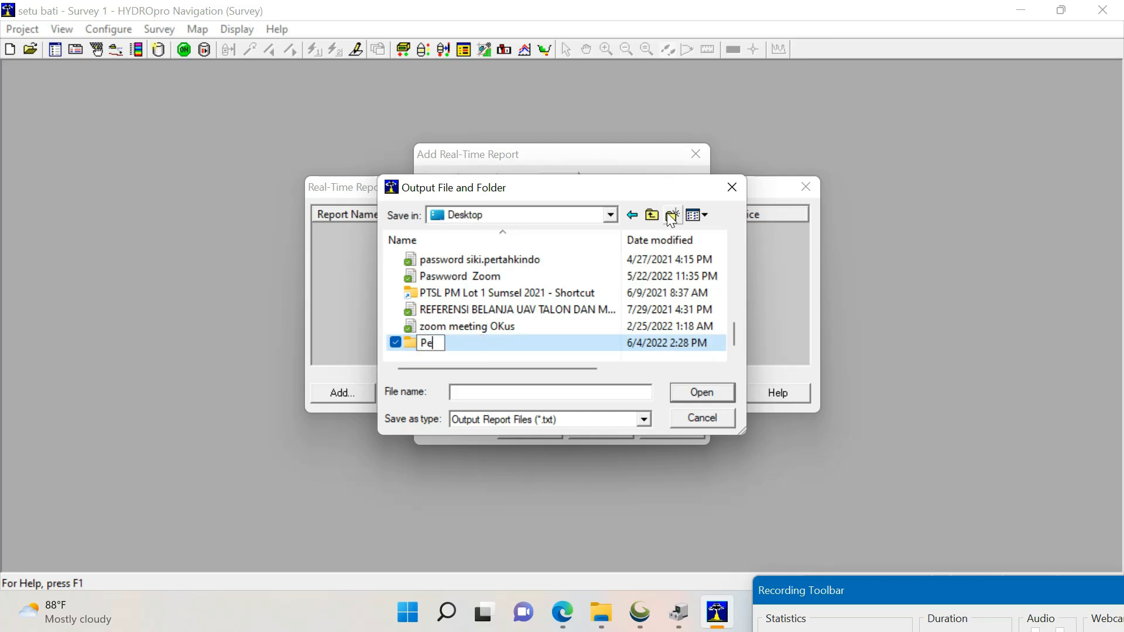
{"action": "type", "text": "meruman Setu"}
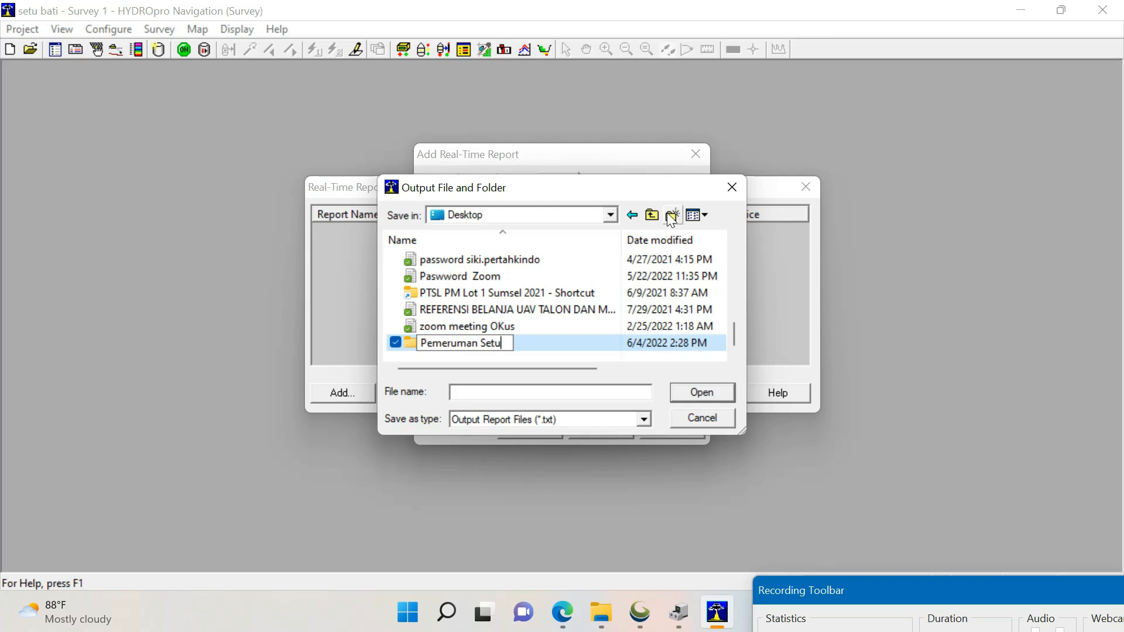
{"action": "key", "text": "Return"}
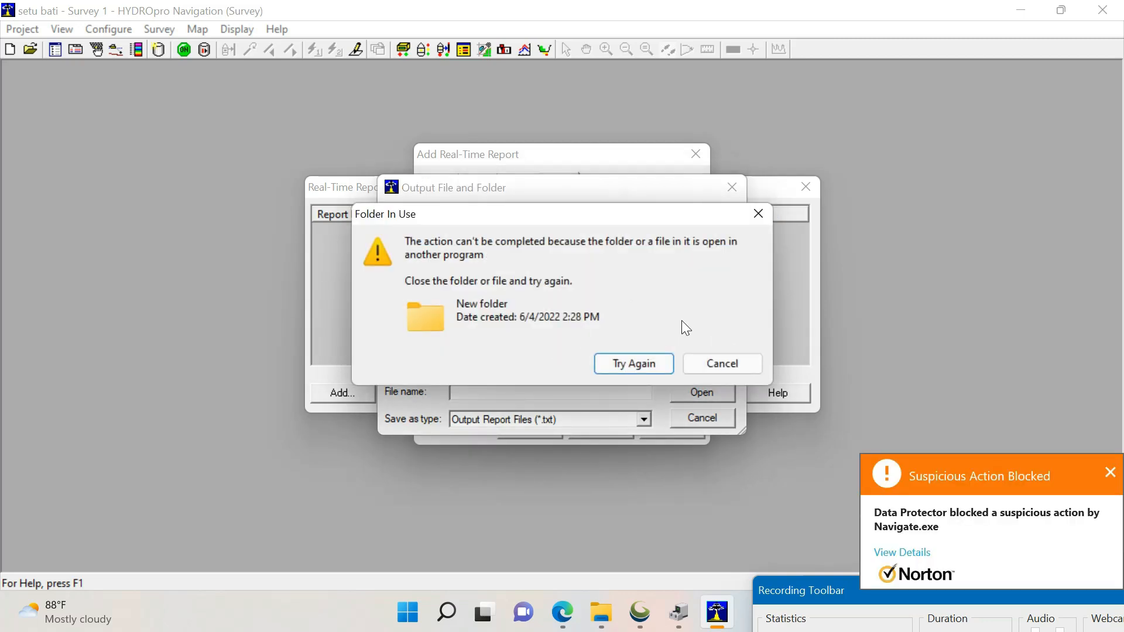
{"action": "left_click", "coordinate": [715, 361]}
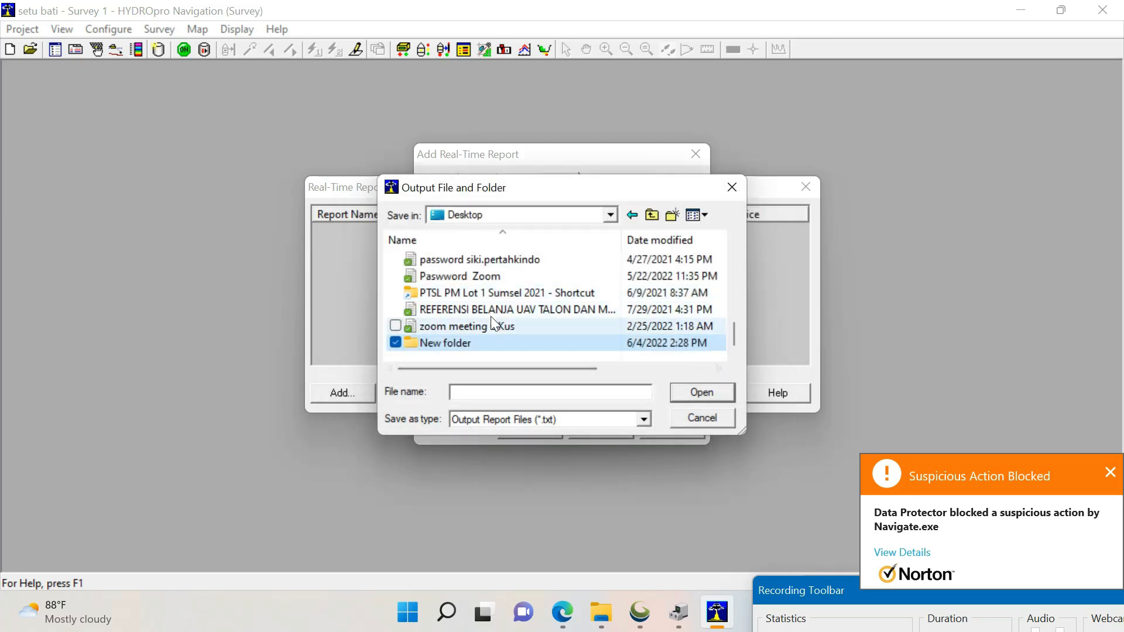
{"action": "double_click", "coordinate": [460, 342]}
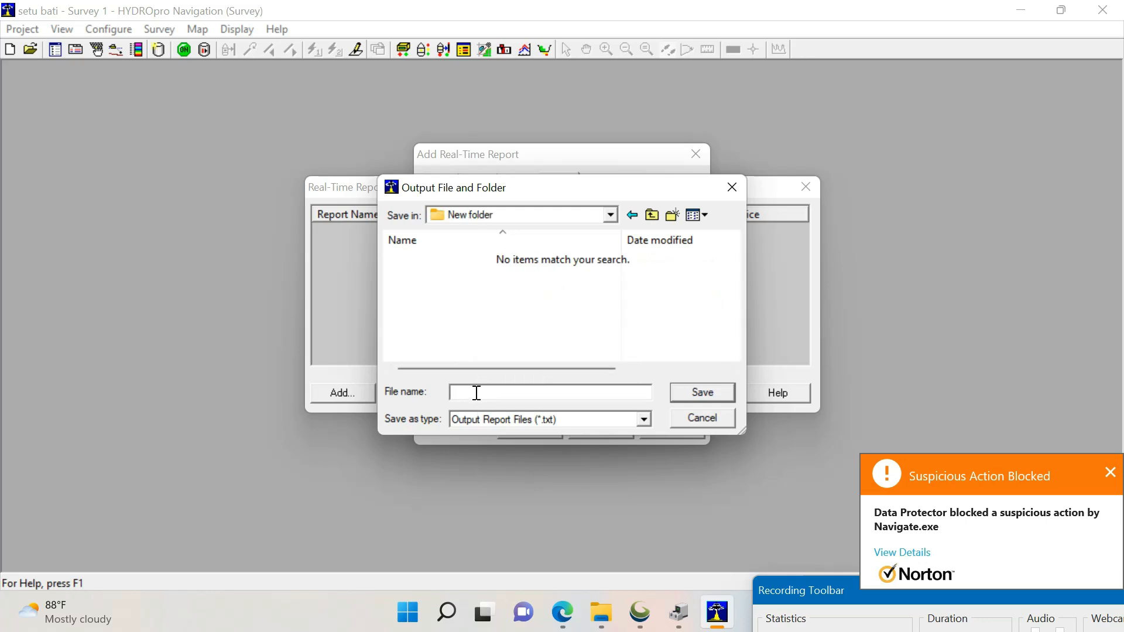
Name the output file 'Hari 1' and save it.
{"action": "type", "text": "H"}
{"action": "key", "text": "BackSpace"}
{"action": "type", "text": "Hari 1"}
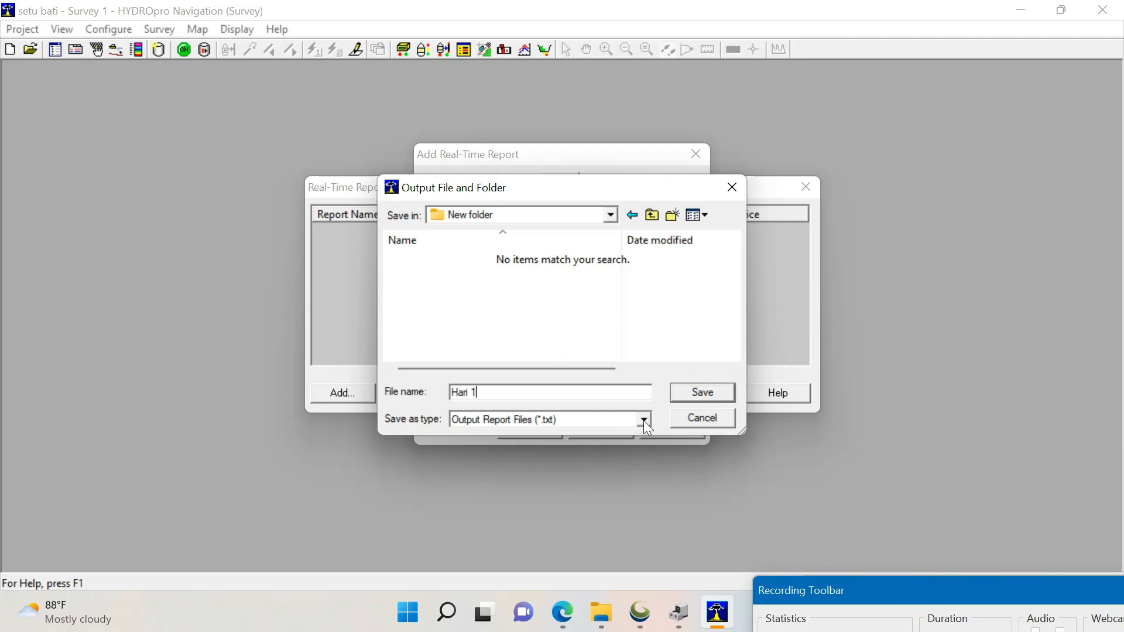
{"action": "left_click", "coordinate": [707, 393]}
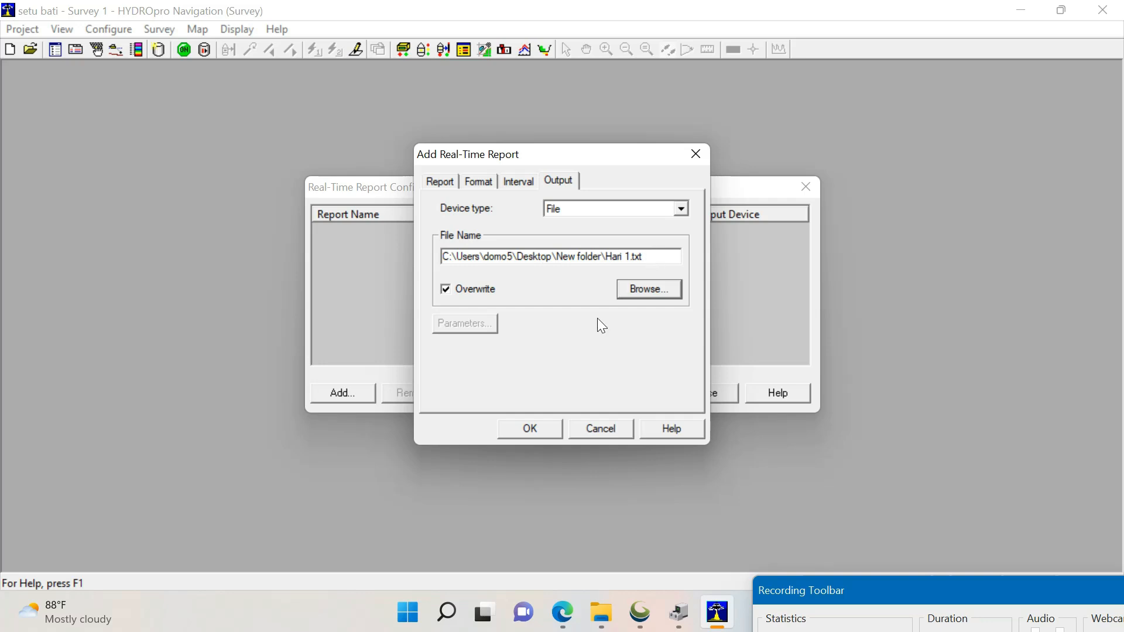
Finish adding the Hari1 040622 report and start another real-time report named 'Ha…'.
{"action": "left_click", "coordinate": [536, 429]}
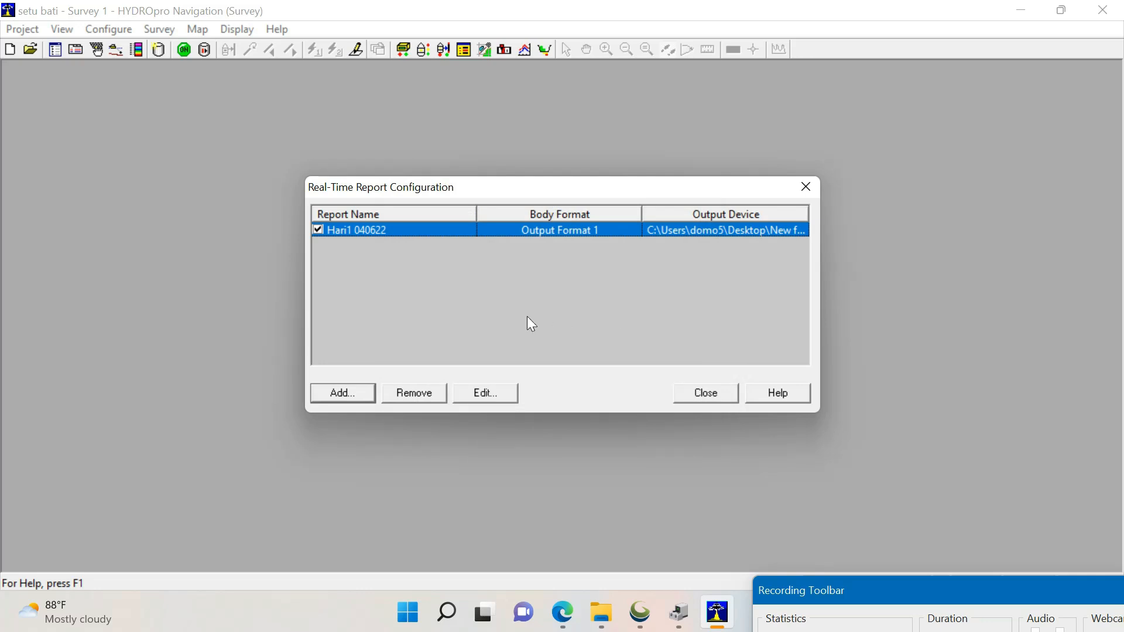
{"action": "left_click", "coordinate": [354, 395]}
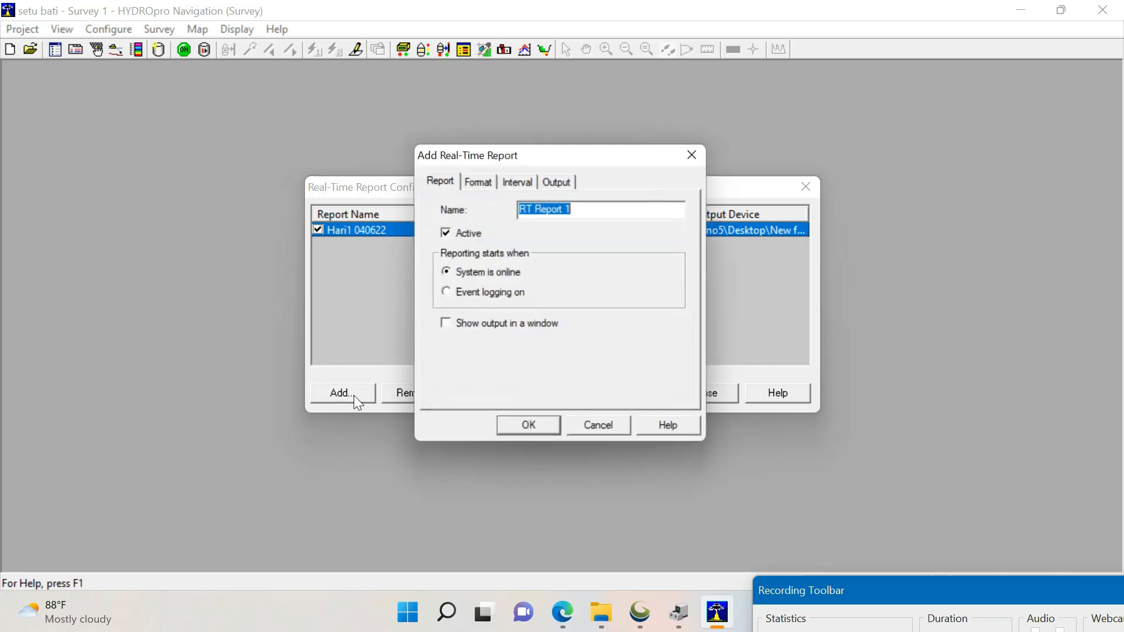
{"action": "type", "text": "Hari 2 050622"}
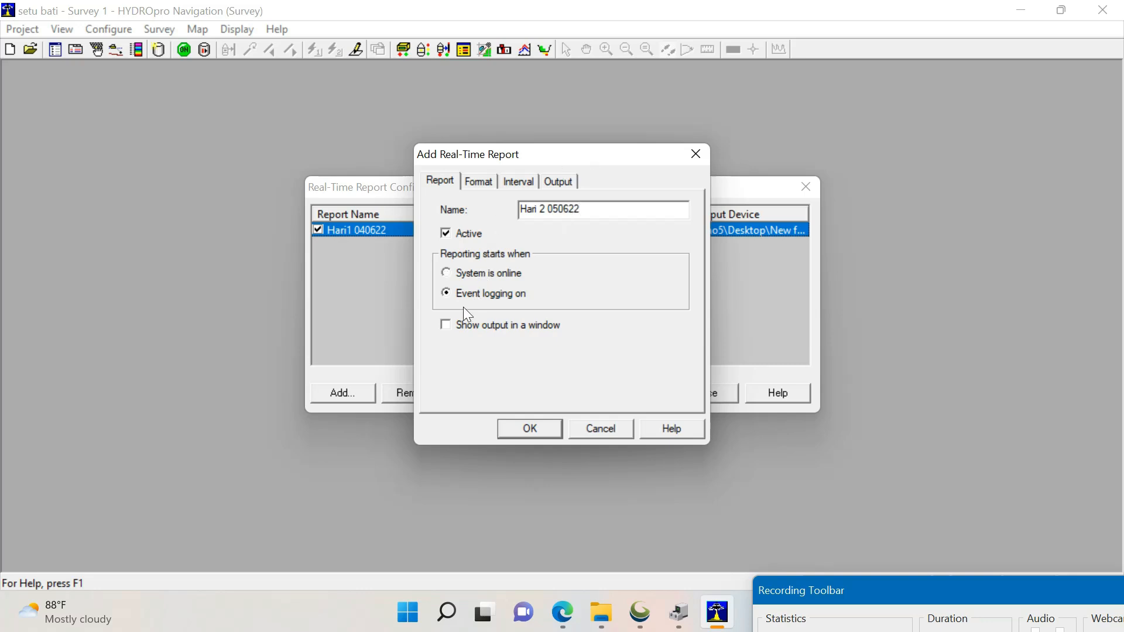
Use Output Format 1 for body and header, and turn on background output.
{"action": "left_click", "coordinate": [486, 188]}
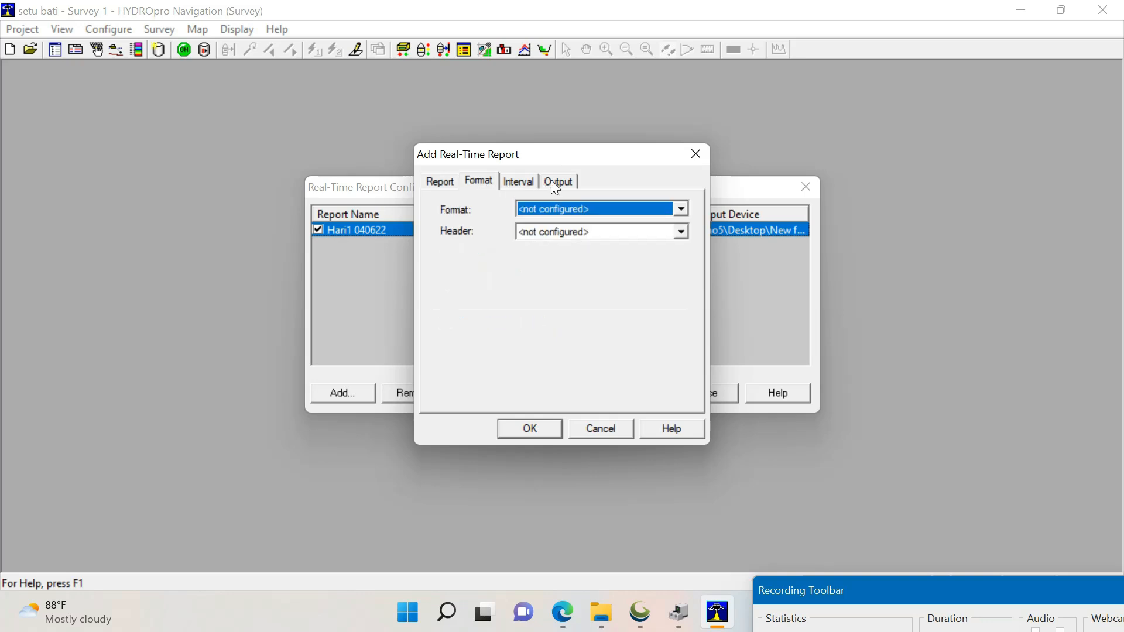
{"action": "left_click", "coordinate": [630, 206]}
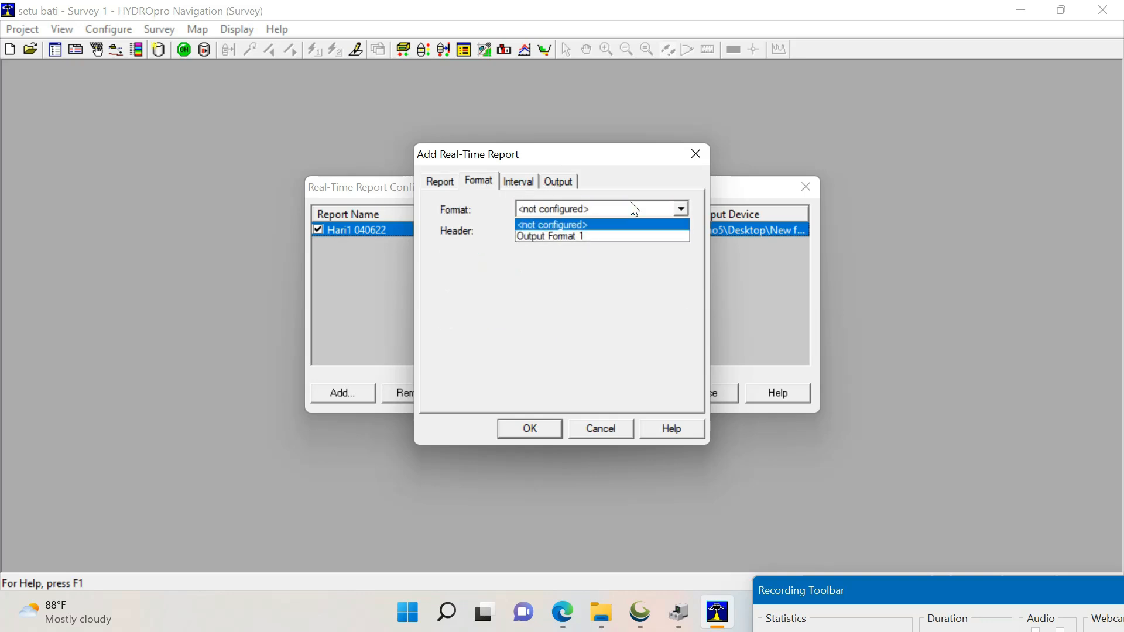
{"action": "left_click", "coordinate": [583, 238]}
{"action": "left_click", "coordinate": [575, 230]}
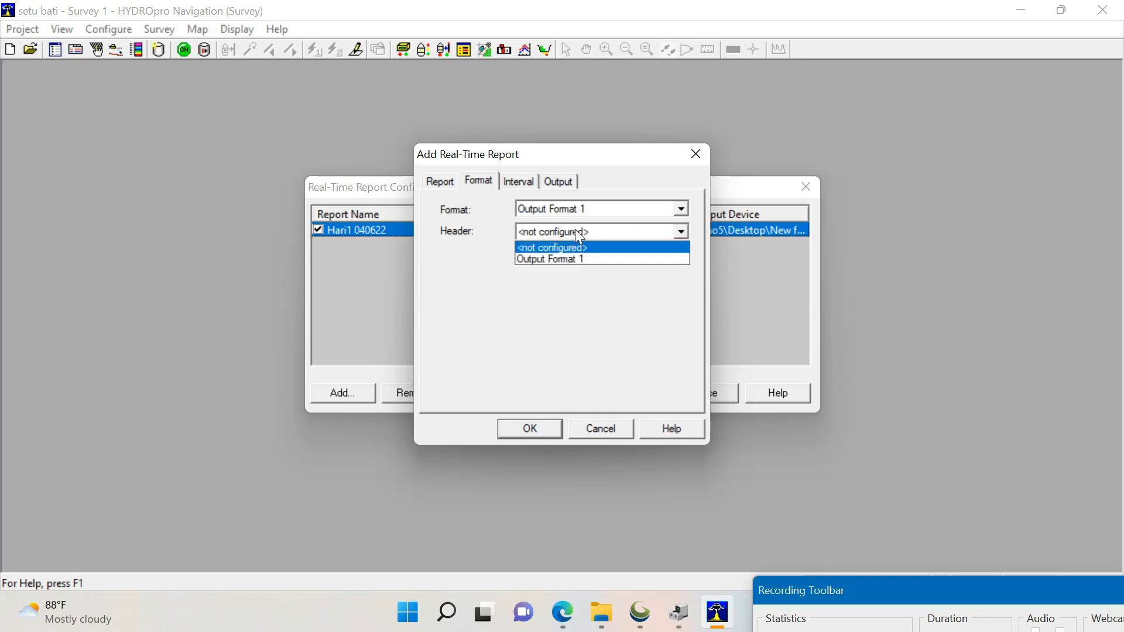
{"action": "left_click", "coordinate": [546, 259]}
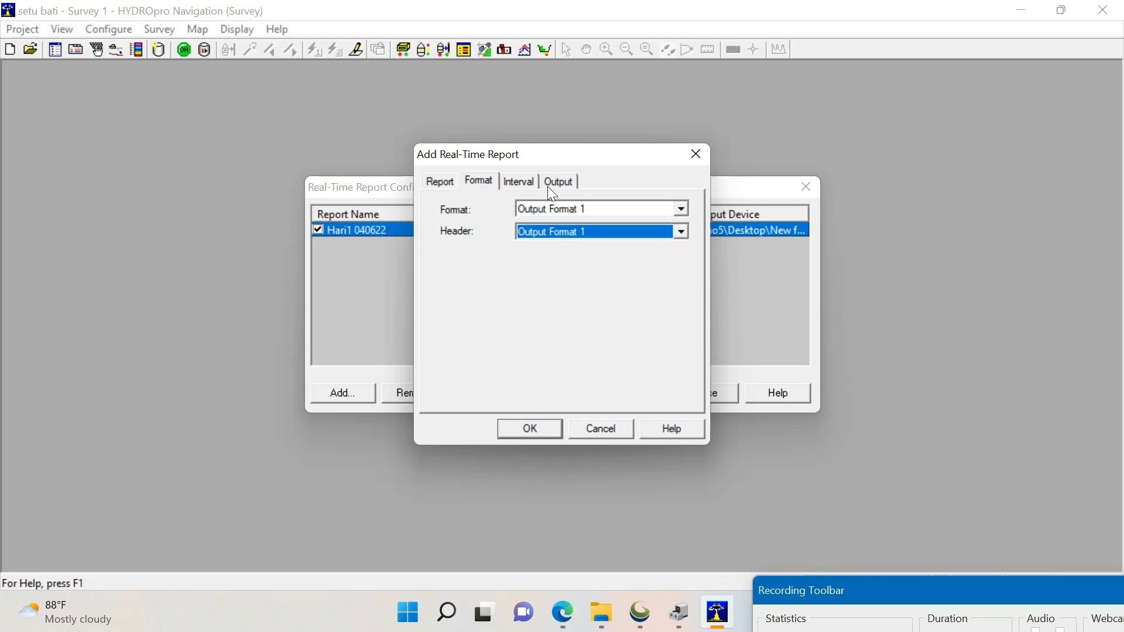
{"action": "left_click", "coordinate": [523, 186]}
{"action": "left_click", "coordinate": [479, 205]}
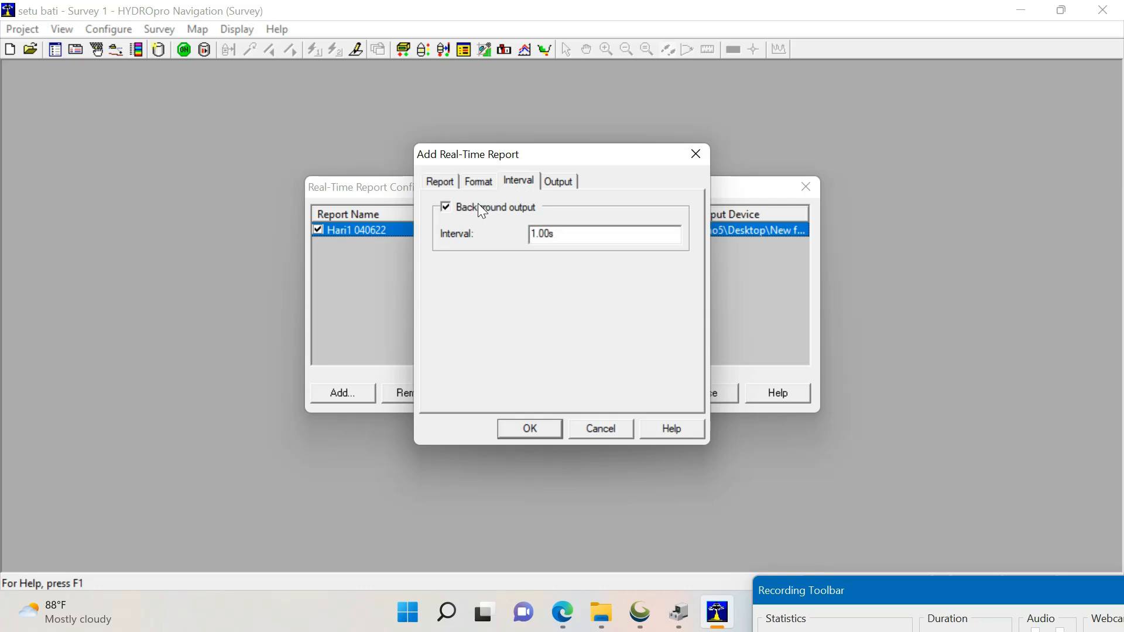
Set the output device type to File and browse for its save location.
{"action": "left_click", "coordinate": [555, 182]}
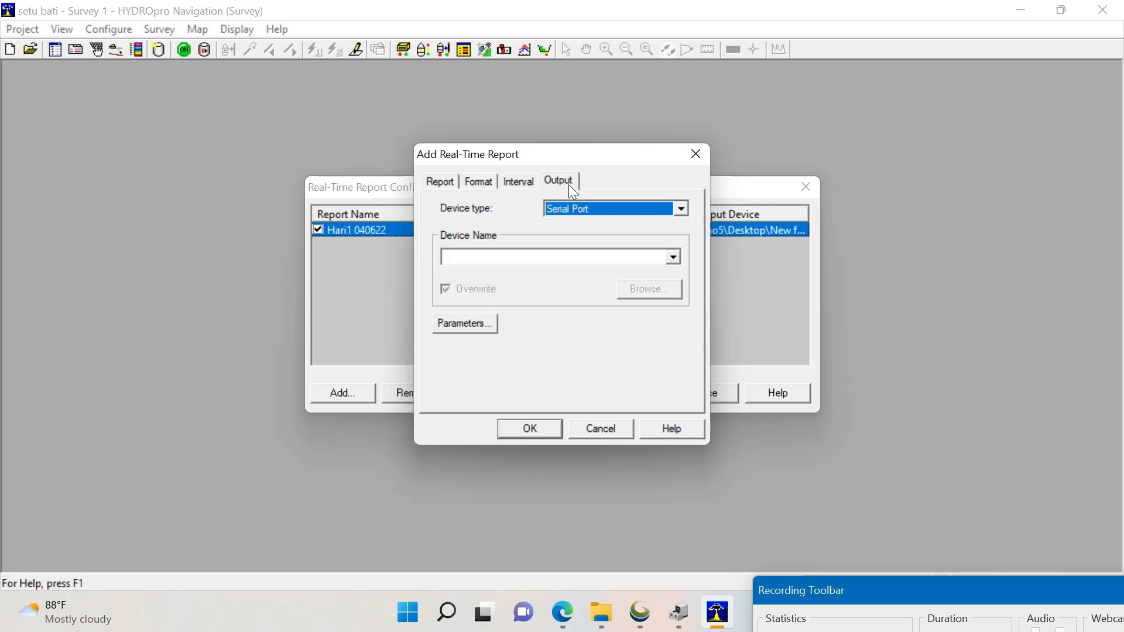
{"action": "left_click", "coordinate": [679, 209]}
{"action": "left_click", "coordinate": [588, 248]}
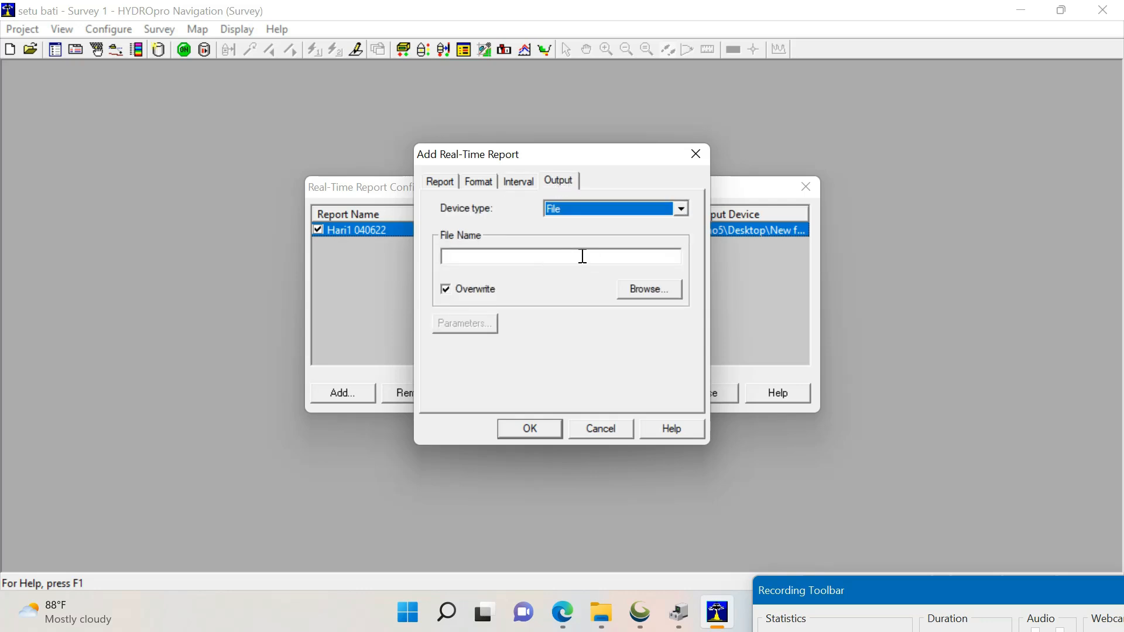
{"action": "left_click", "coordinate": [650, 290]}
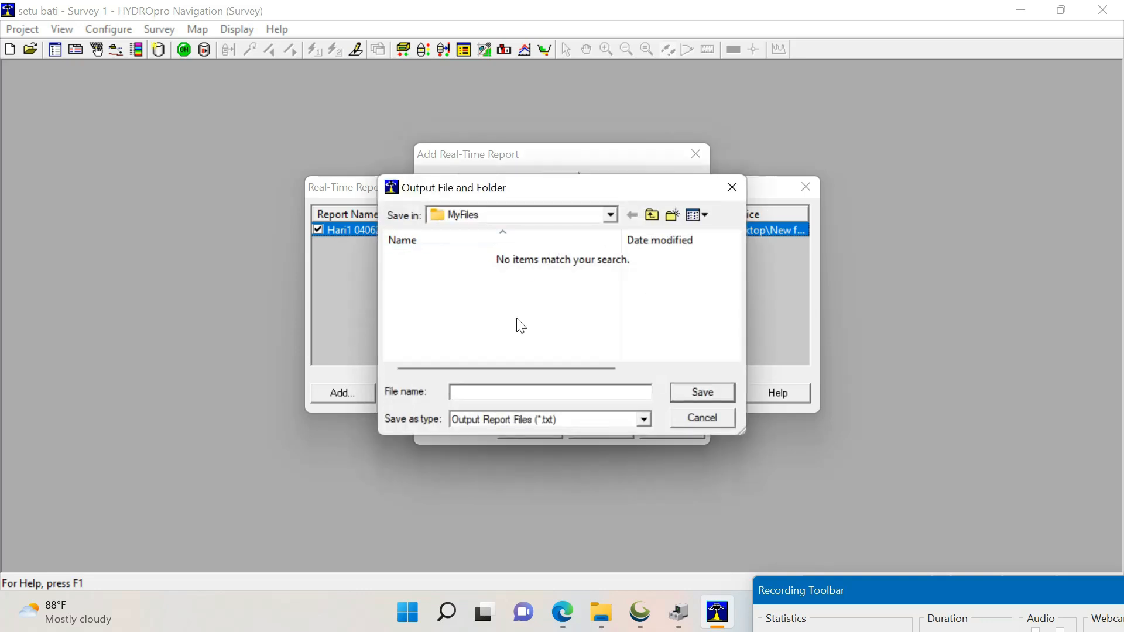
Switch the save location to the Desktop and open New folder.
{"action": "left_click", "coordinate": [603, 214]}
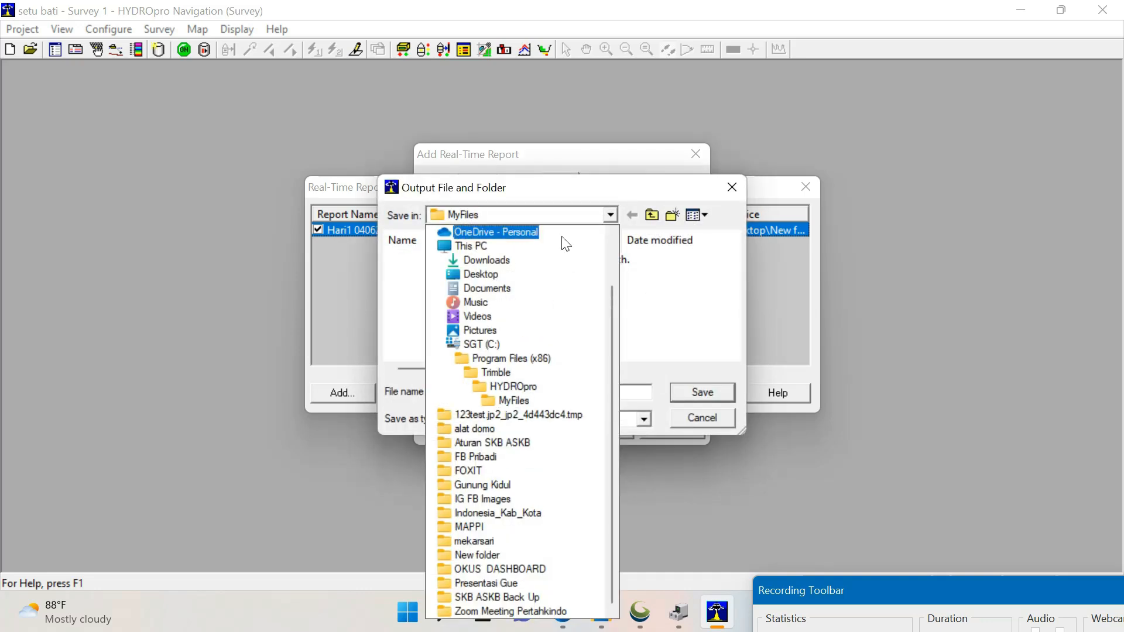
{"action": "left_click", "coordinate": [492, 279]}
{"action": "left_click_drag", "start_coordinate": [732, 256], "coordinate": [727, 291]}
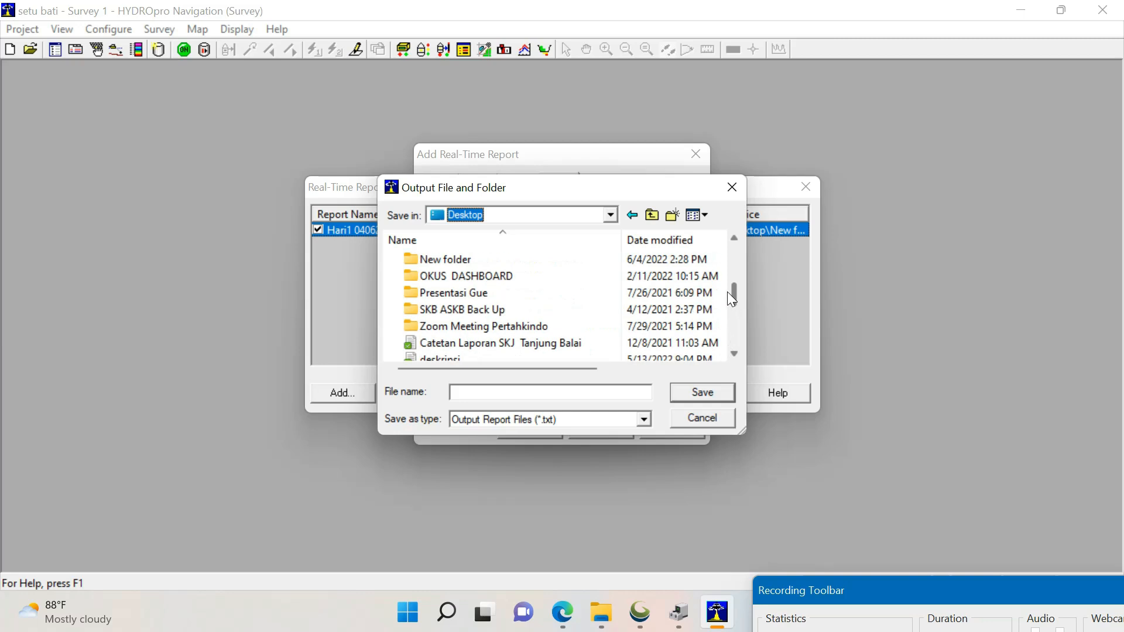
{"action": "left_click", "coordinate": [434, 261]}
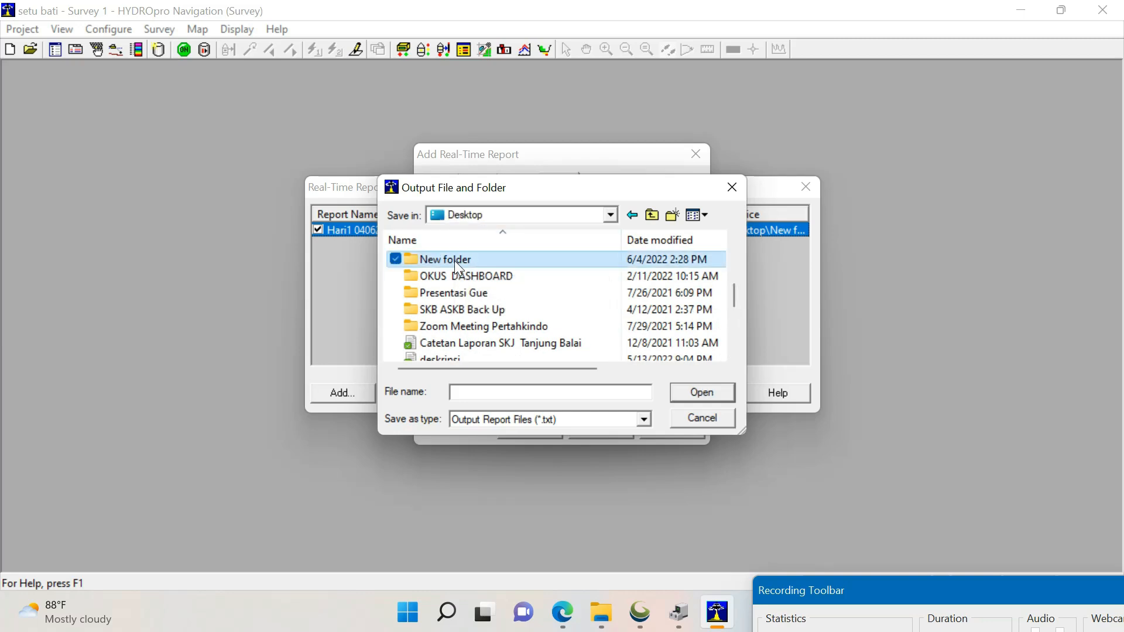
{"action": "double_click", "coordinate": [455, 261]}
Name the output file 'Hari 2' and save it.
{"action": "left_click", "coordinate": [436, 262]}
{"action": "left_click", "coordinate": [491, 392]}
{"action": "key", "text": "BackSpace"}
{"action": "type", "text": "2"}
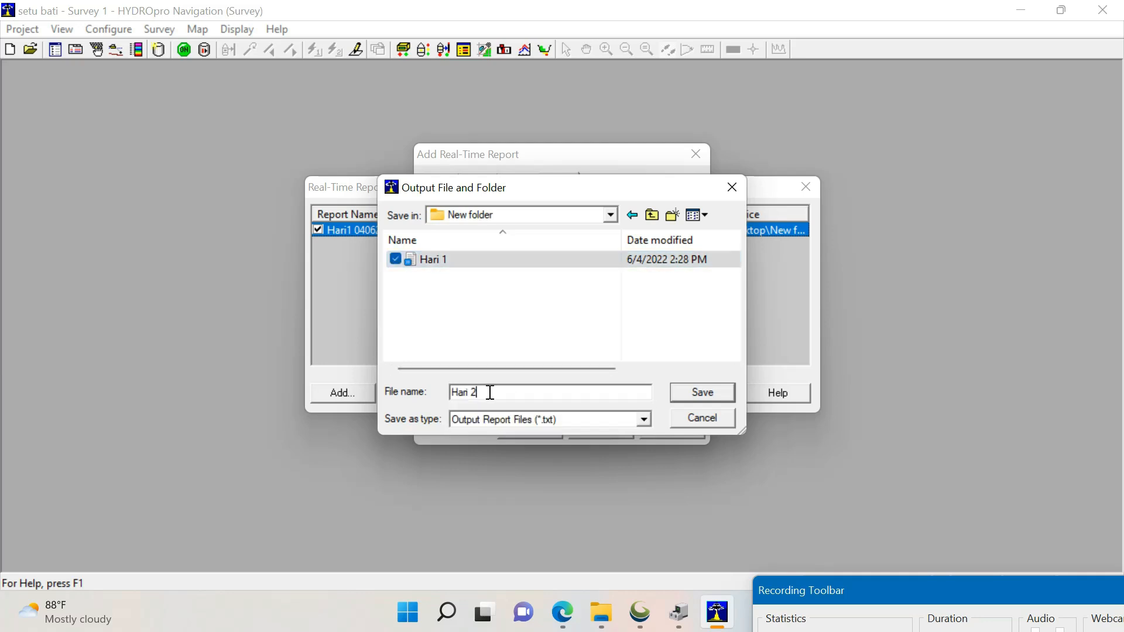
{"action": "left_click", "coordinate": [573, 321]}
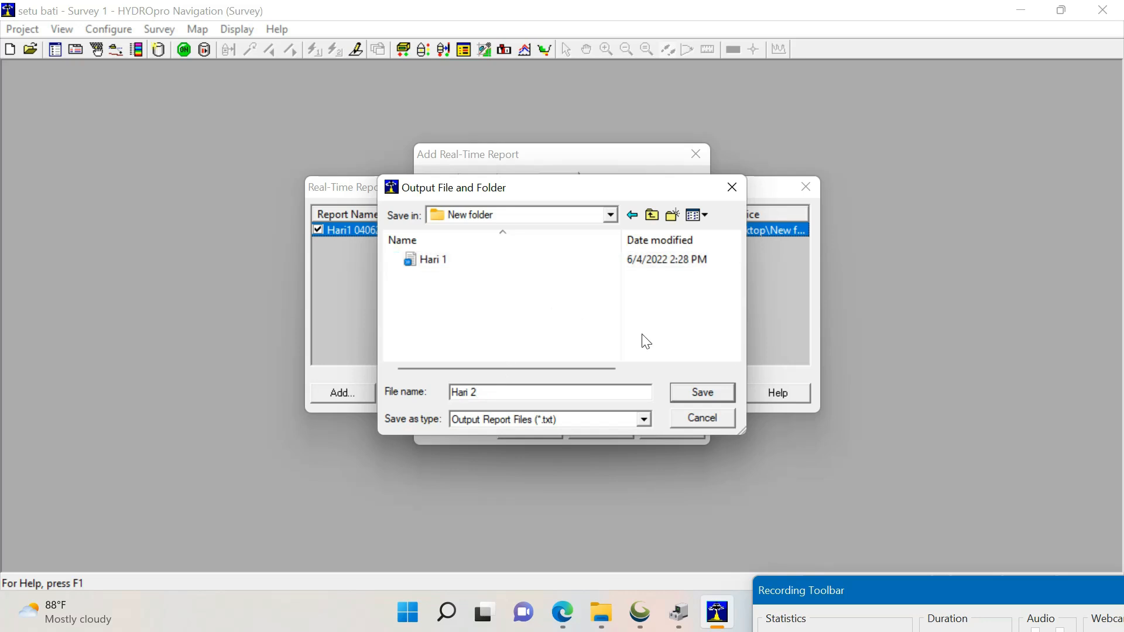
{"action": "left_click", "coordinate": [710, 392]}
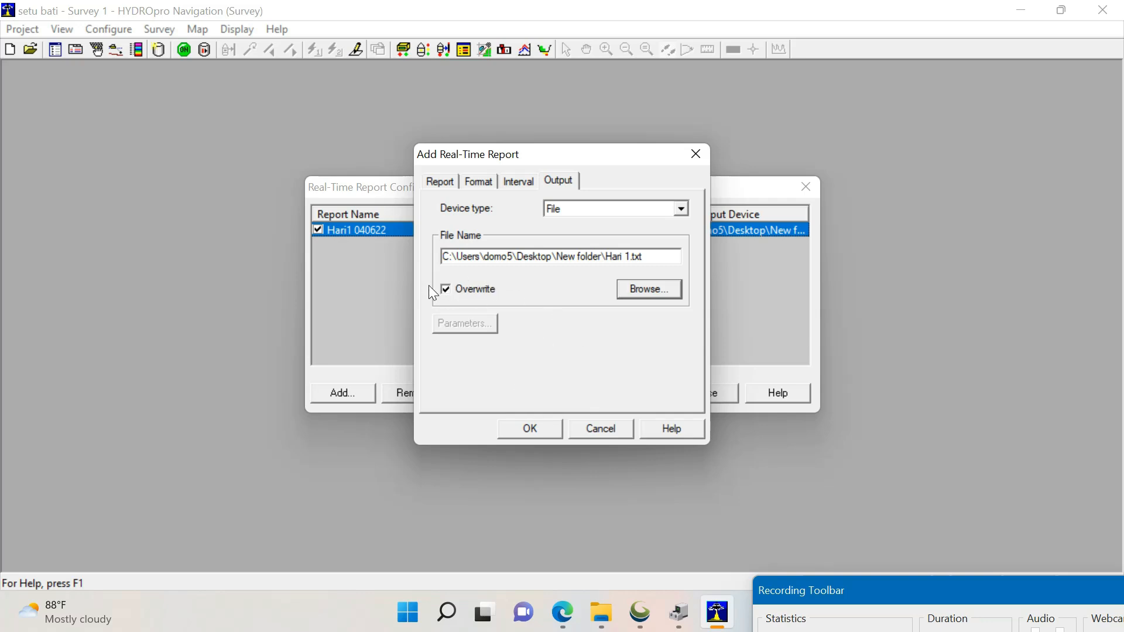
Turn off Overwrite, correct the path to Hari 2.txt, and confirm the new report.
{"action": "left_click", "coordinate": [448, 288]}
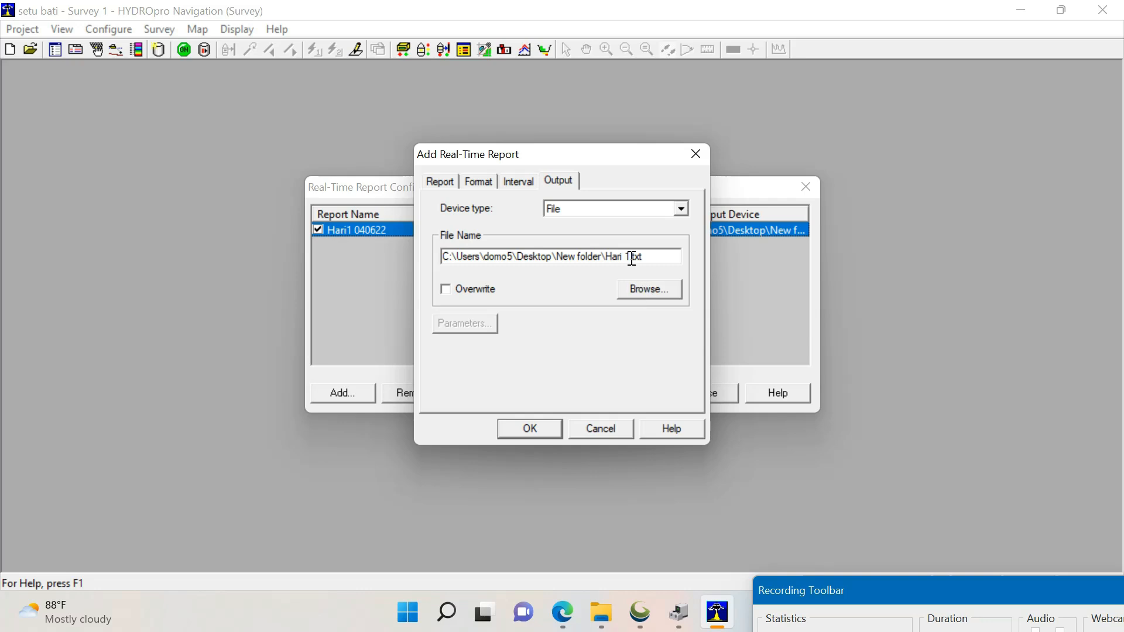
{"action": "key", "text": "BackSpace"}
{"action": "type", "text": "2"}
{"action": "left_click", "coordinate": [533, 428]}
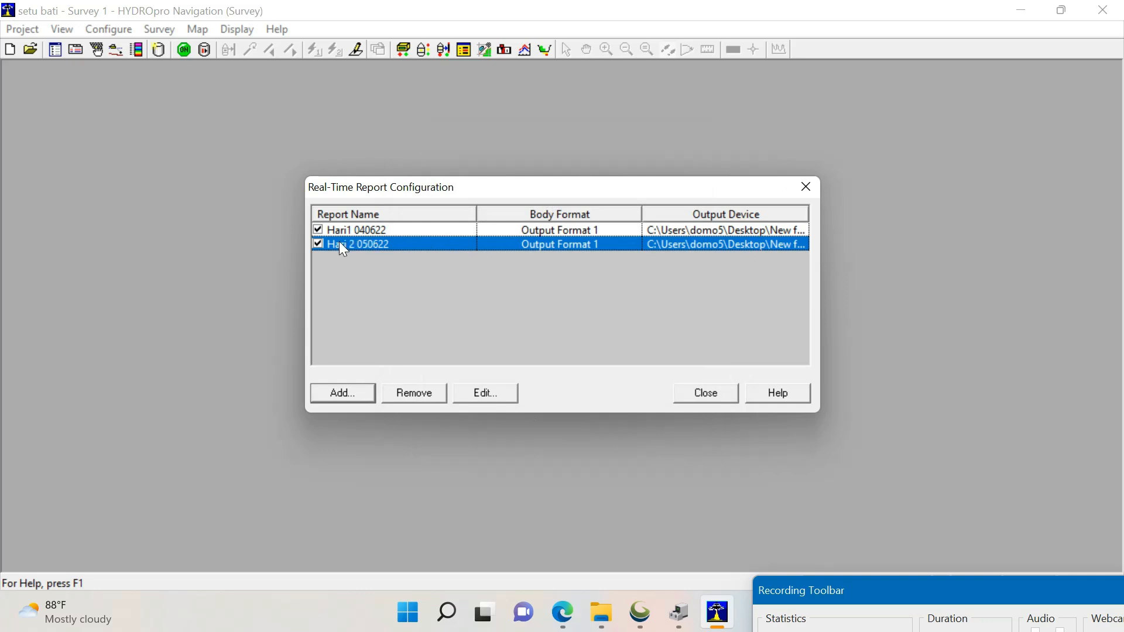
Deactivate Hari 2 050622 and keep Hari1 040622 active.
{"action": "left_click", "coordinate": [317, 229]}
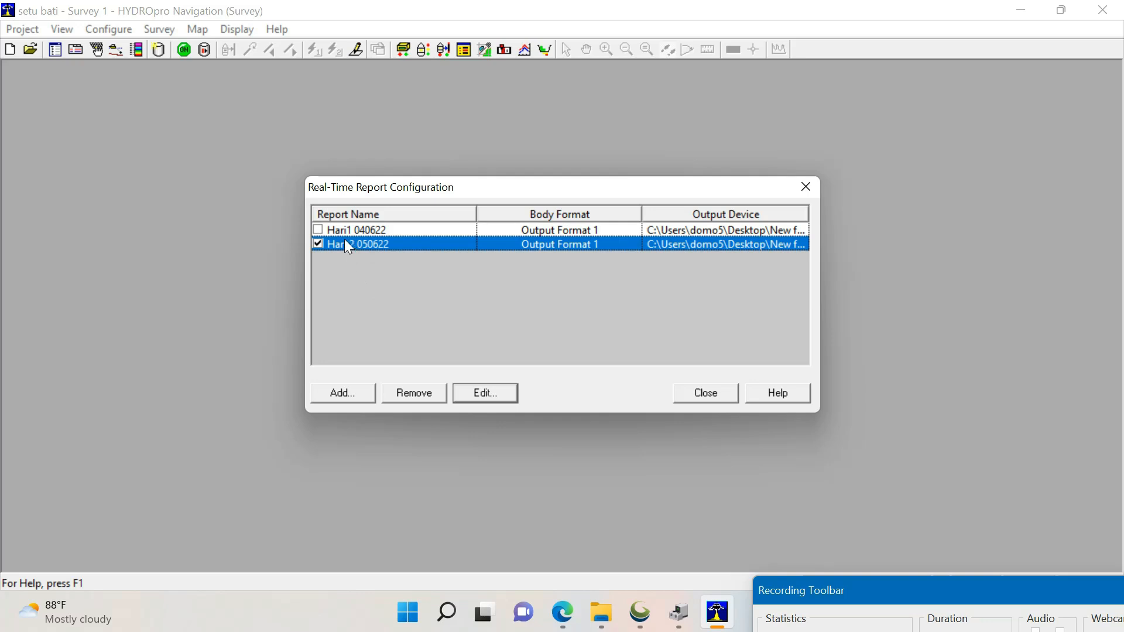
{"action": "left_click", "coordinate": [318, 244]}
{"action": "left_click", "coordinate": [402, 230]}
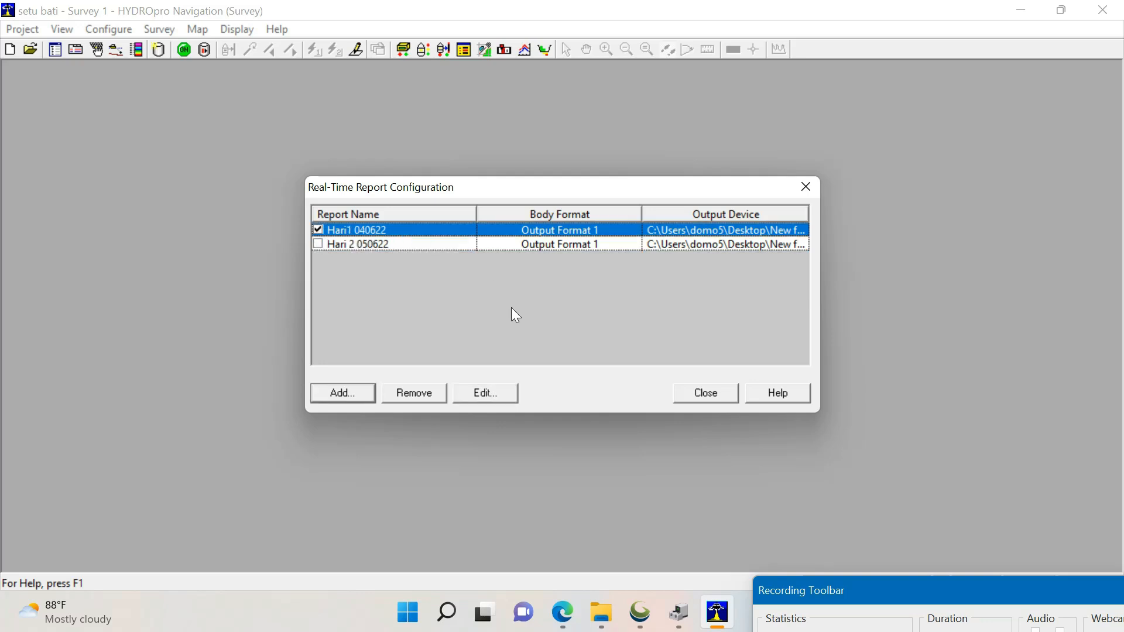
Turn off Overwrite on Hari1 040622's output and close the report configuration.
{"action": "left_click", "coordinate": [486, 393]}
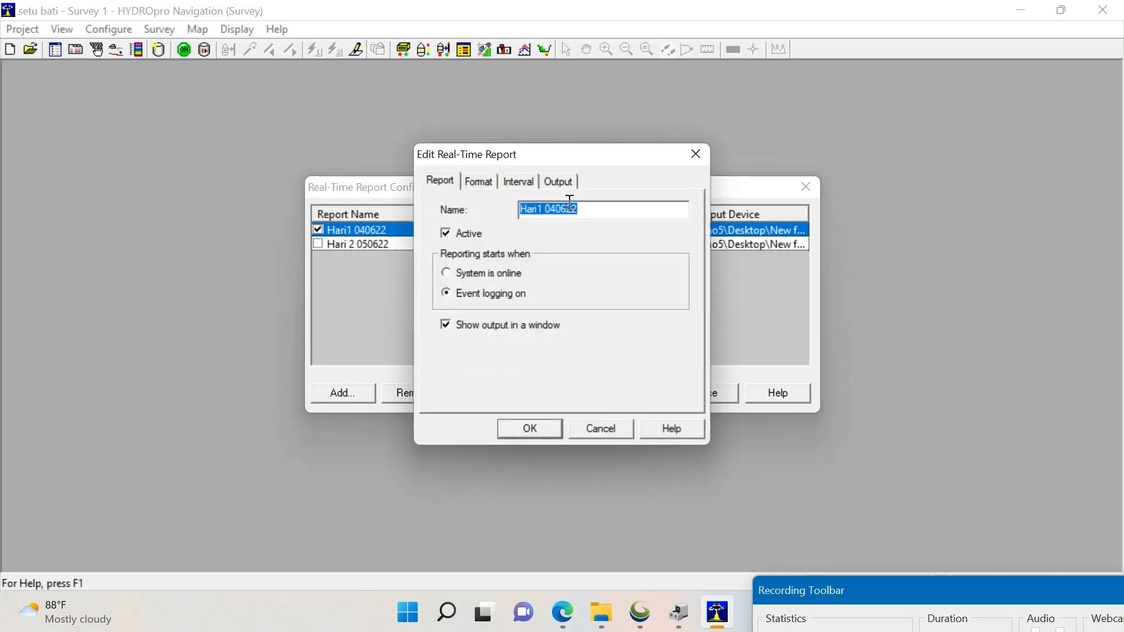
{"action": "left_click", "coordinate": [559, 183]}
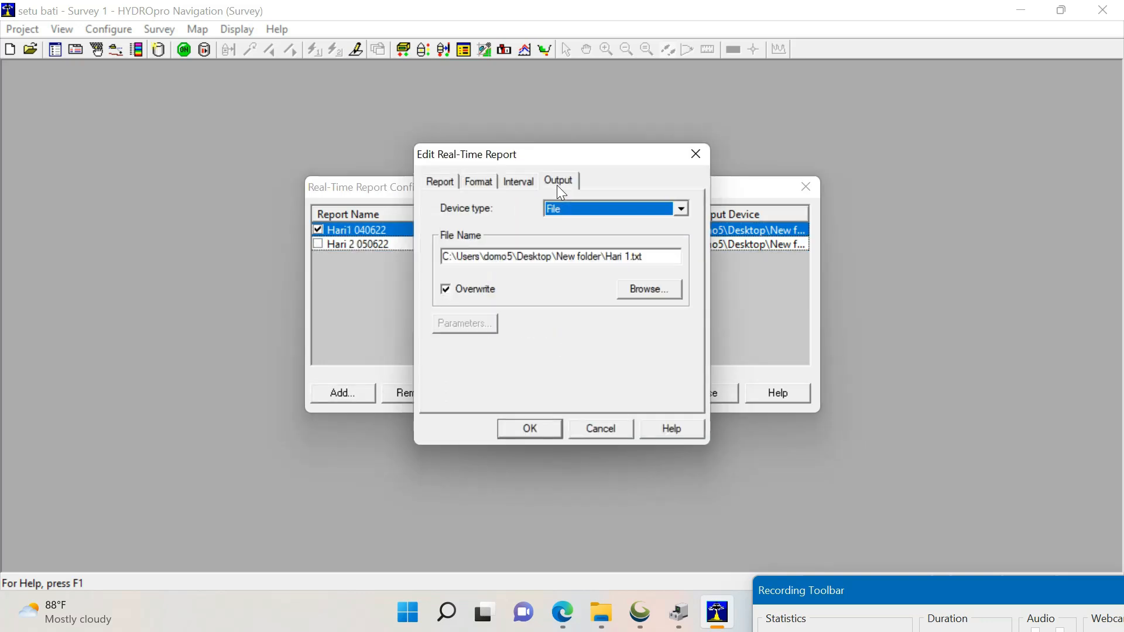
{"action": "left_click", "coordinate": [450, 289]}
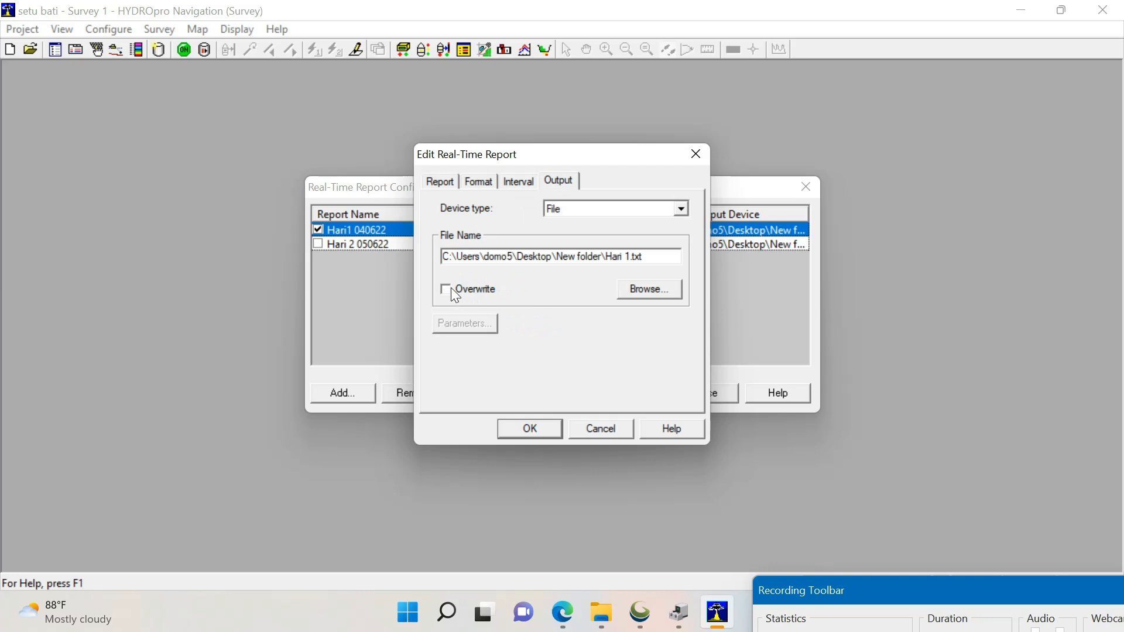
{"action": "left_click", "coordinate": [535, 430]}
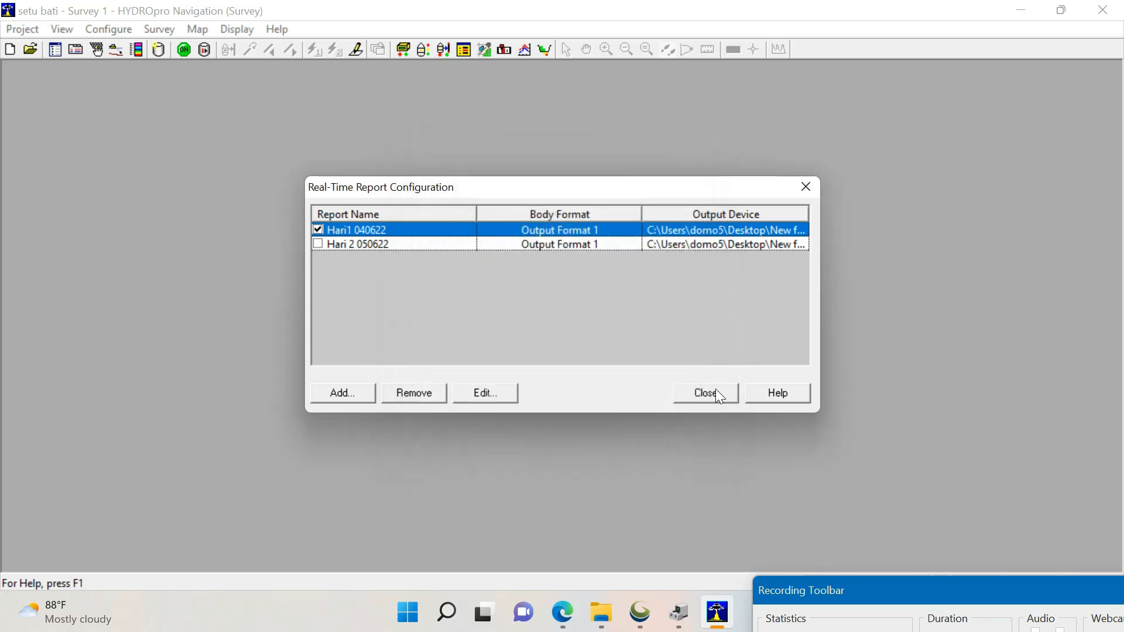
{"action": "left_click", "coordinate": [716, 390]}
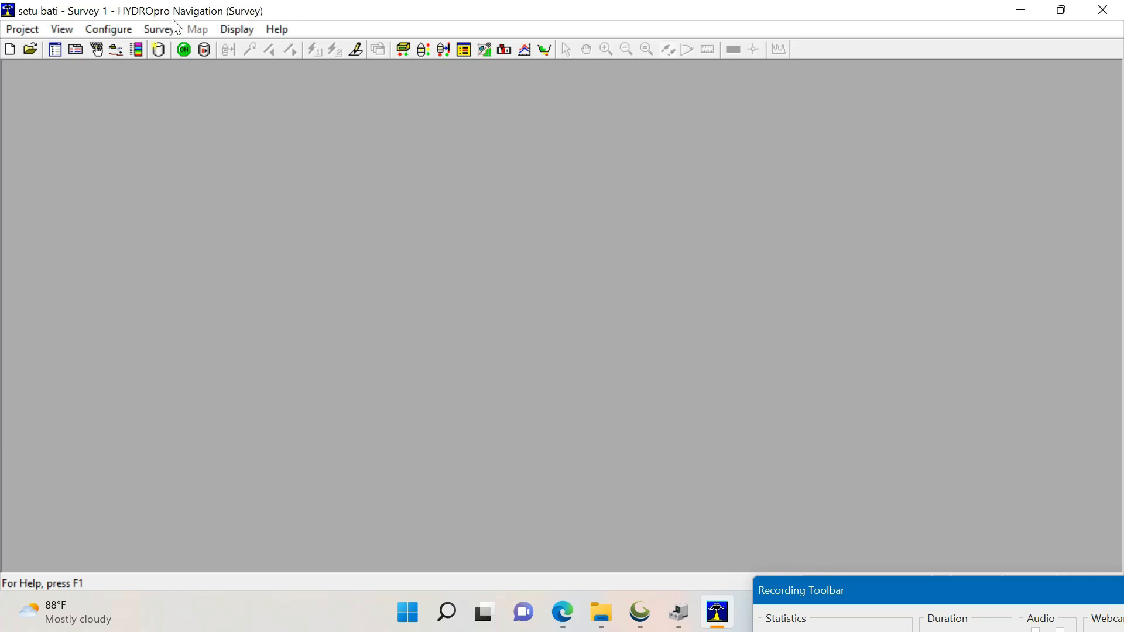
Open a Plan View Map display from Display > Open Display.
{"action": "left_click", "coordinate": [233, 30]}
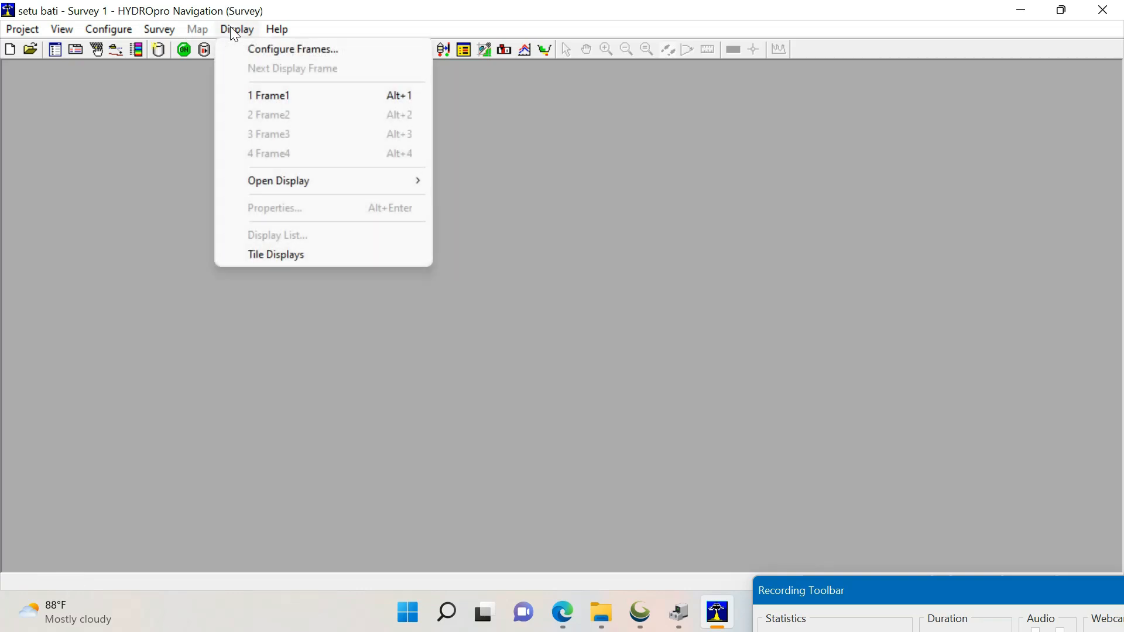
{"action": "mouse_move", "coordinate": [119, 33]}
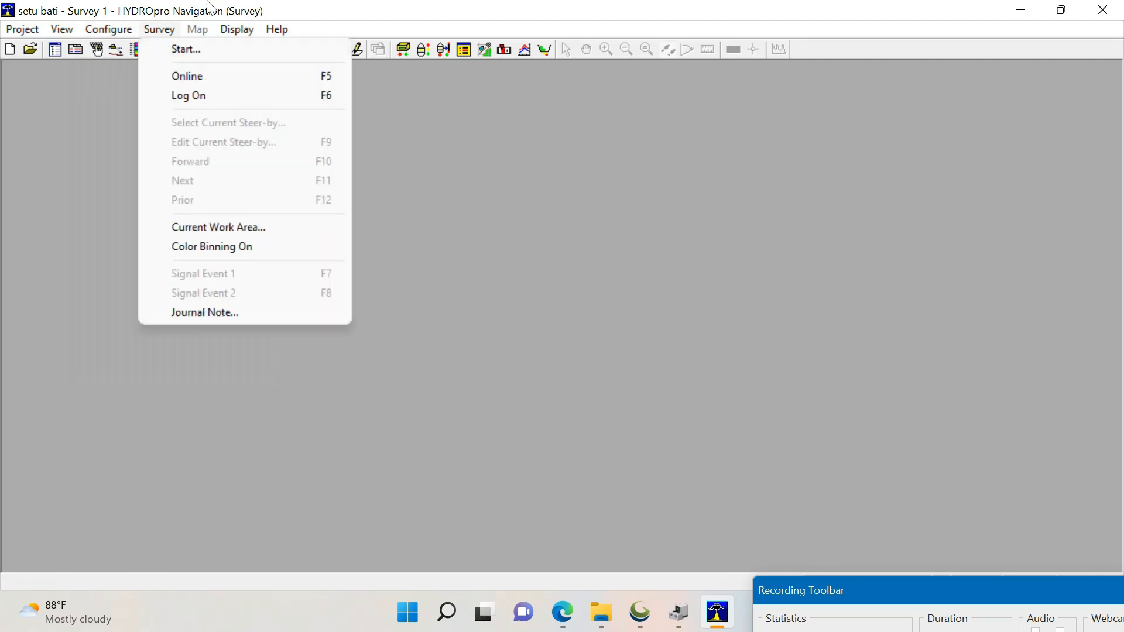
{"action": "mouse_move", "coordinate": [236, 26]}
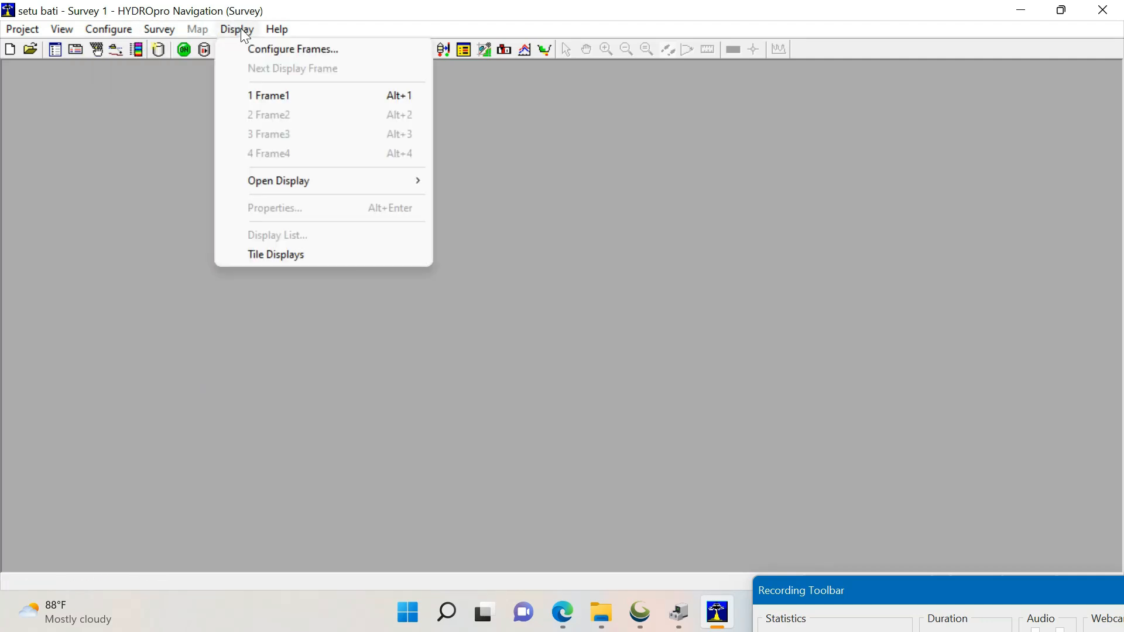
{"action": "mouse_move", "coordinate": [395, 184]}
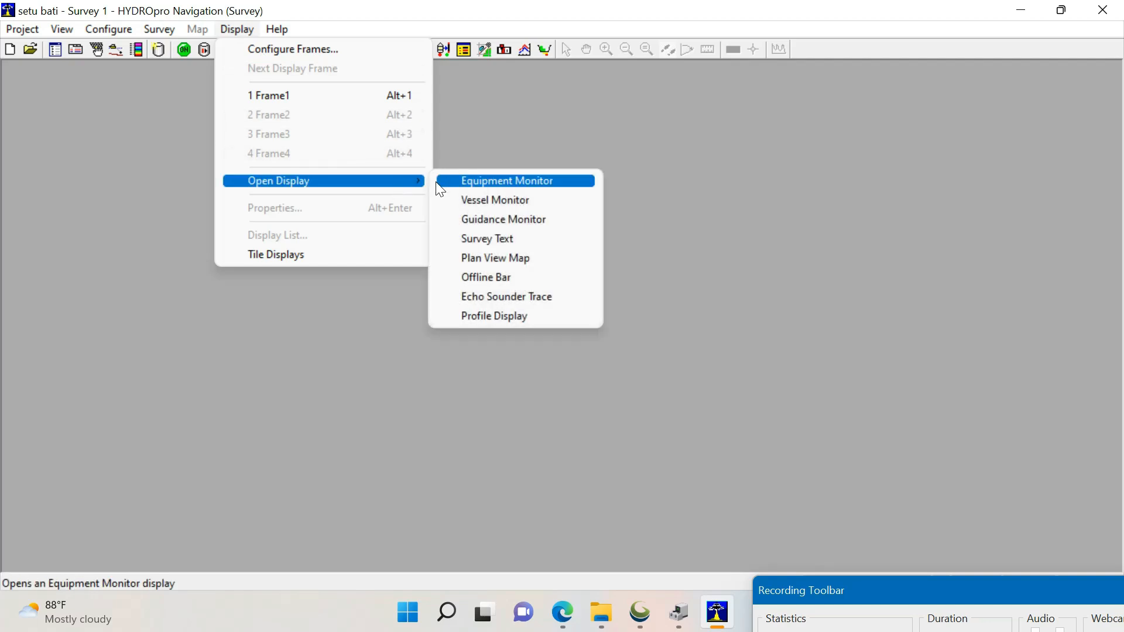
{"action": "left_click", "coordinate": [509, 261]}
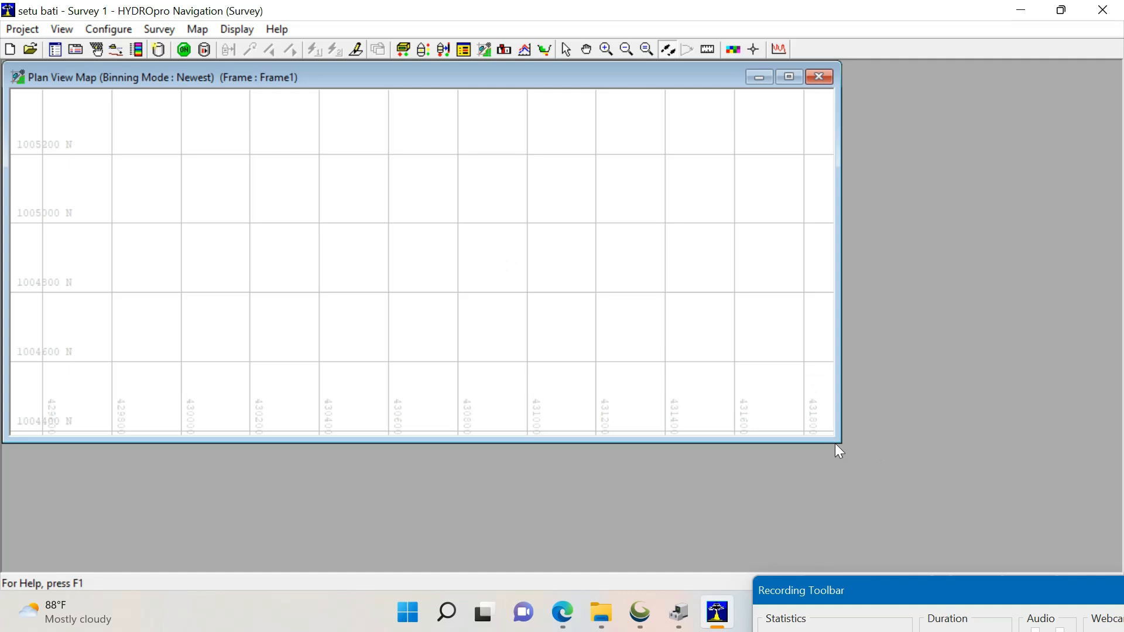
Resize the map window taller and narrower, then maximize and restore it.
{"action": "left_click_drag", "start_coordinate": [811, 443], "coordinate": [692, 567]}
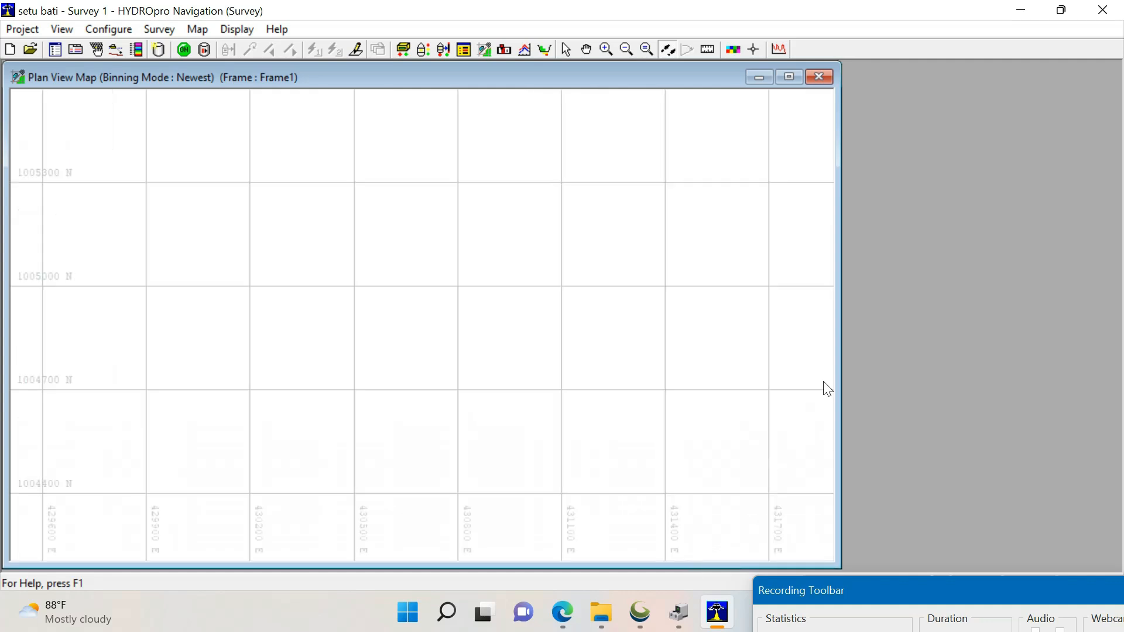
{"action": "left_click_drag", "start_coordinate": [838, 372], "coordinate": [715, 395]}
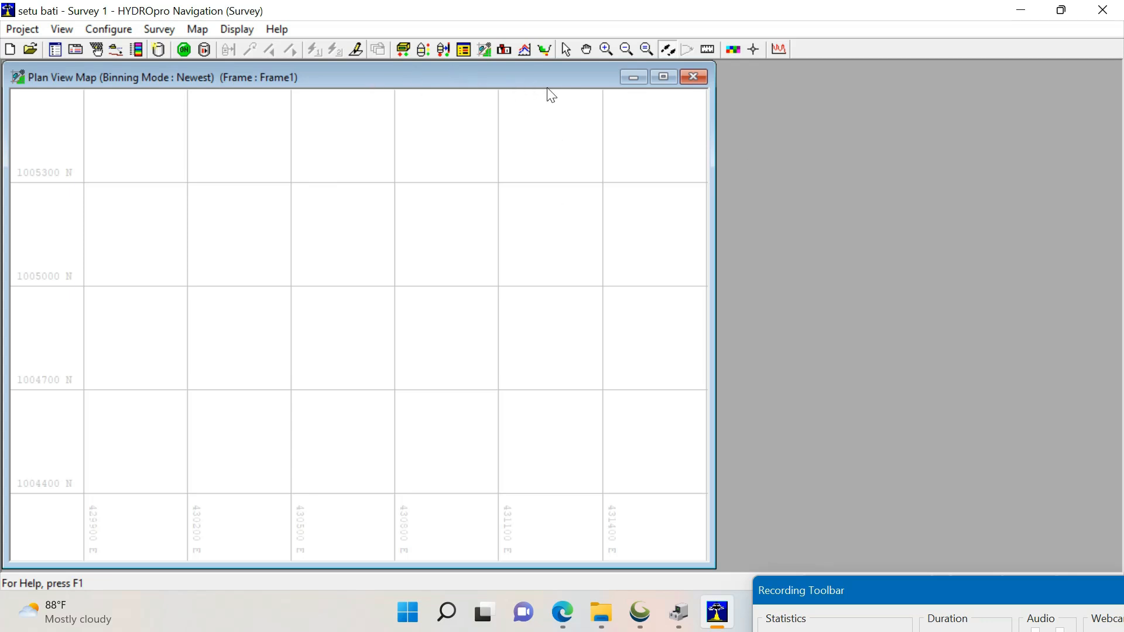
{"action": "double_click", "coordinate": [461, 82]}
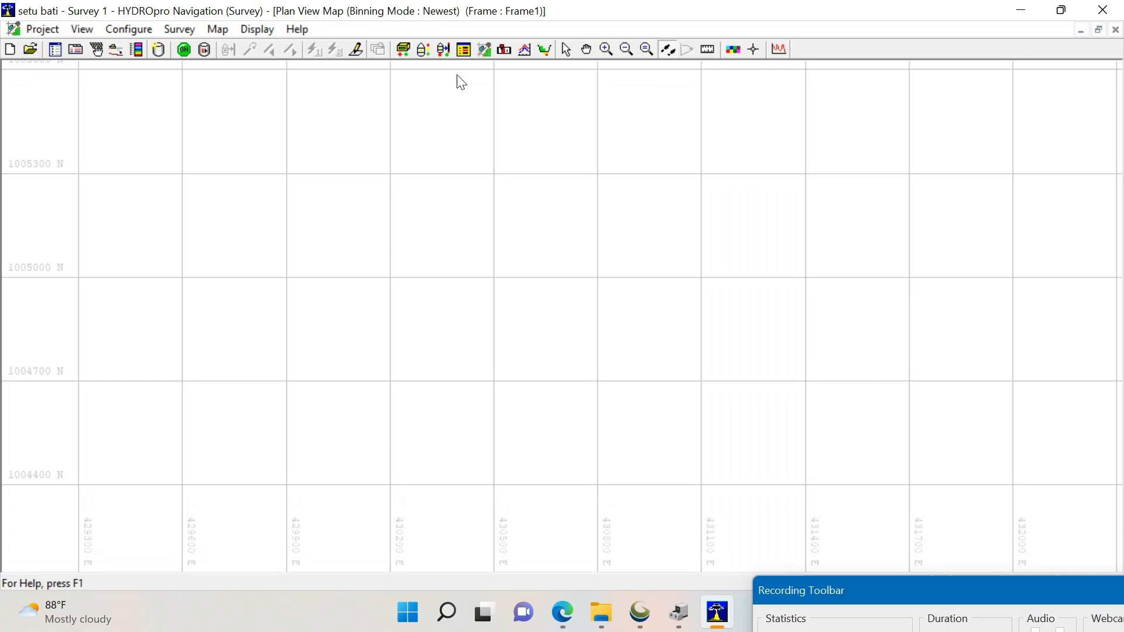
{"action": "left_click", "coordinate": [1099, 30]}
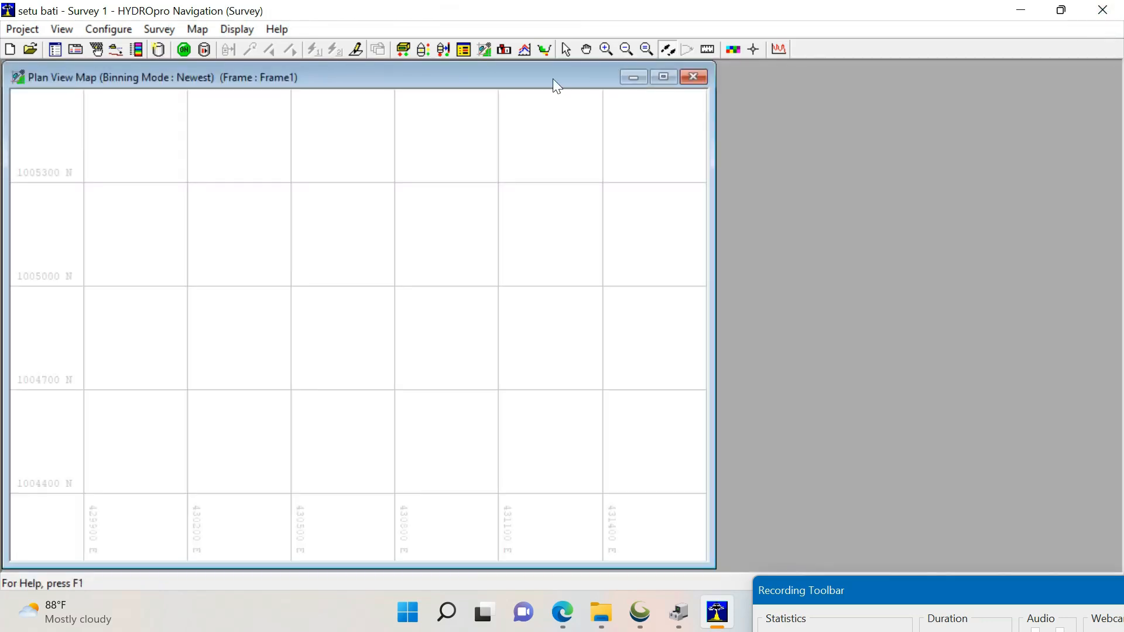
In Plan View Map Properties, expand perahu setu's Track trace options, then go to DXFs/Charts.
{"action": "left_click", "coordinate": [238, 30]}
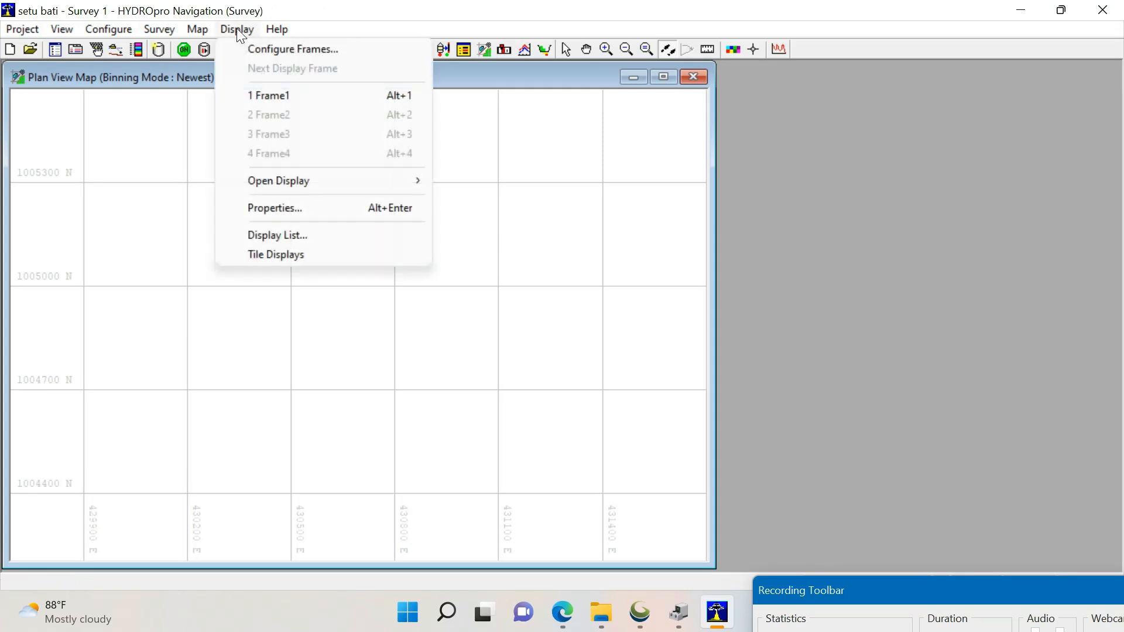
{"action": "left_click", "coordinate": [316, 209]}
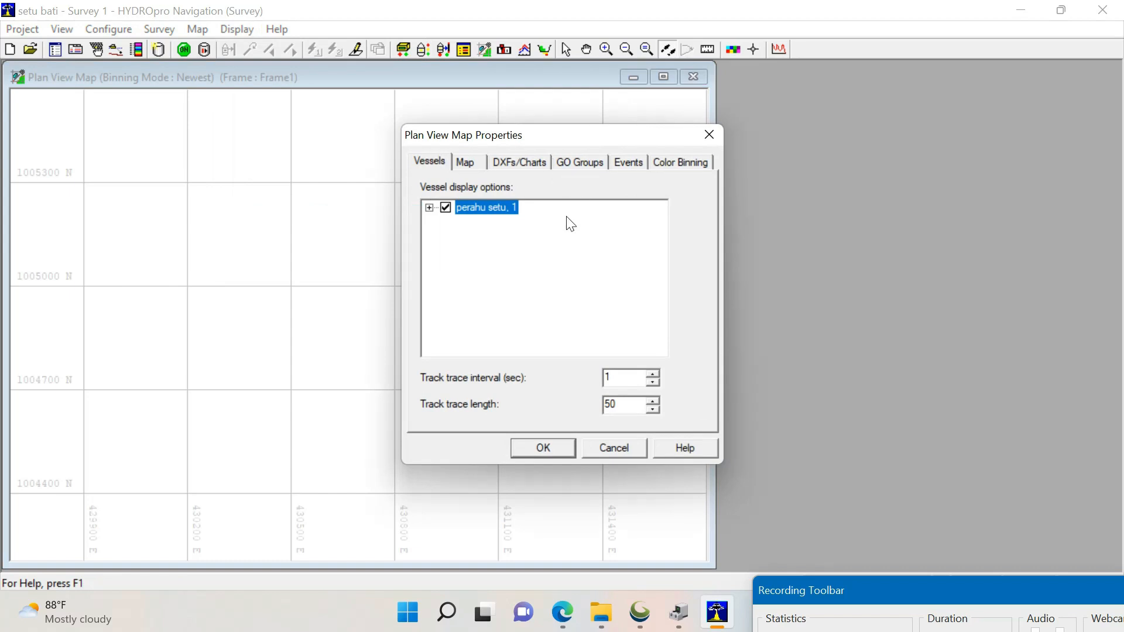
{"action": "left_click", "coordinate": [429, 208]}
{"action": "left_click", "coordinate": [446, 250]}
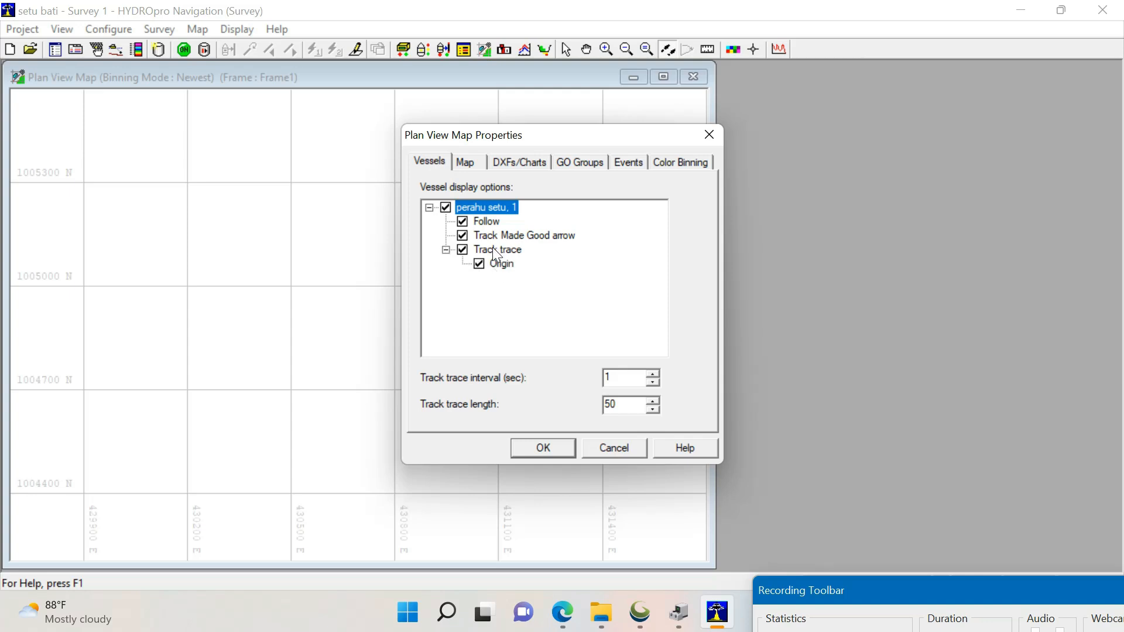
{"action": "left_click", "coordinate": [523, 168]}
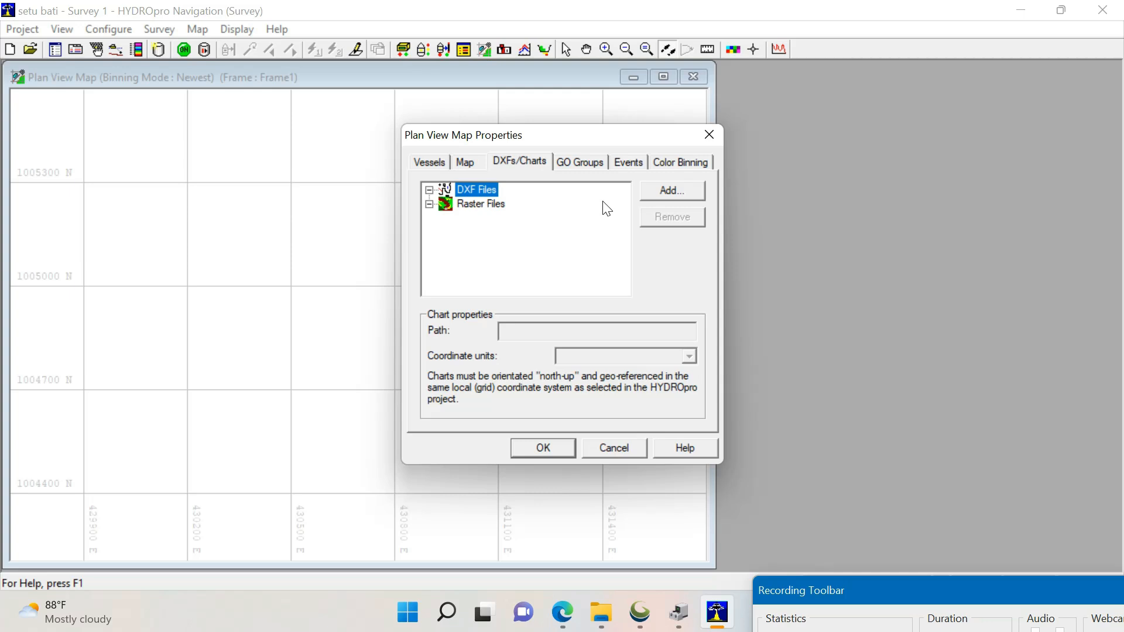
Add gelis2.dxf from the Desktop as a DXF chart, tick it on, and confirm.
{"action": "left_click", "coordinate": [474, 189]}
{"action": "left_click", "coordinate": [670, 190]}
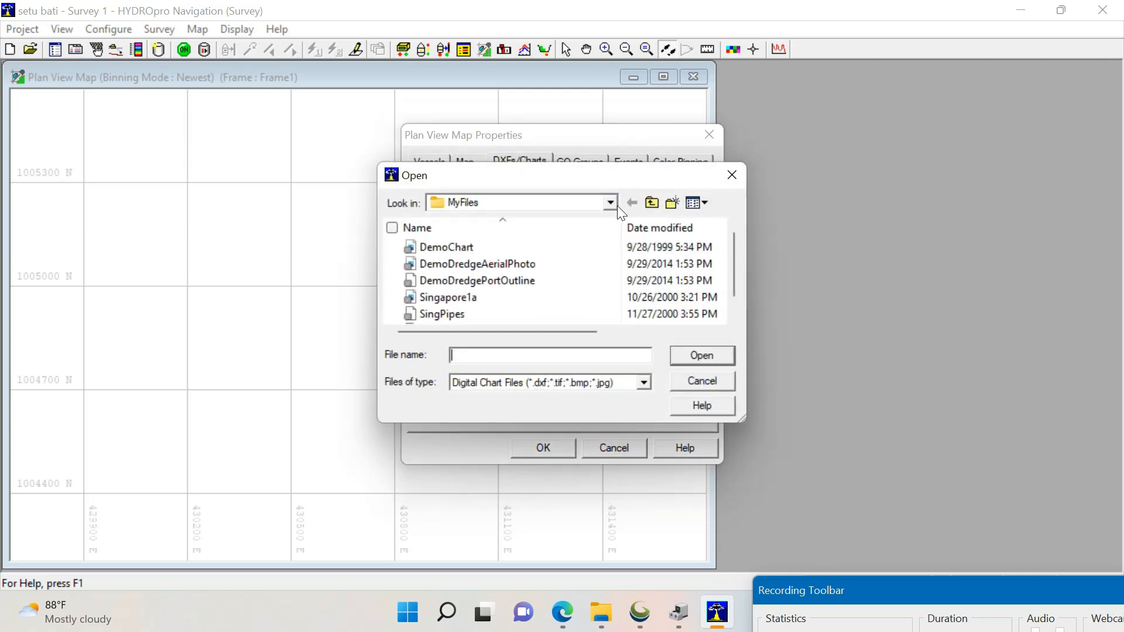
{"action": "left_click", "coordinate": [613, 203]}
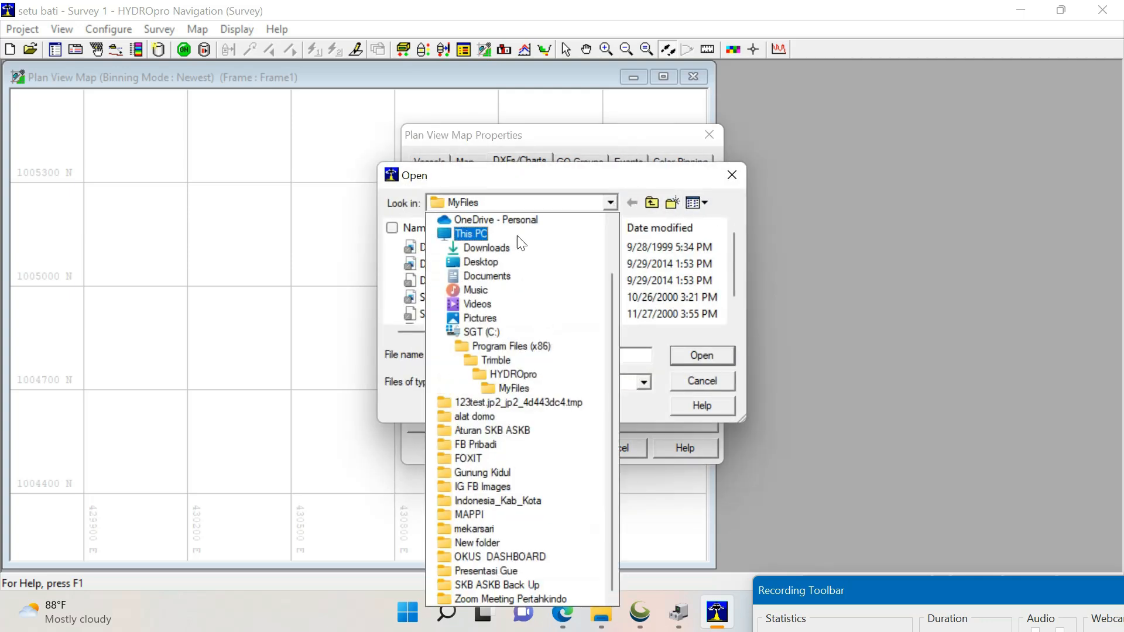
{"action": "left_click", "coordinate": [487, 261]}
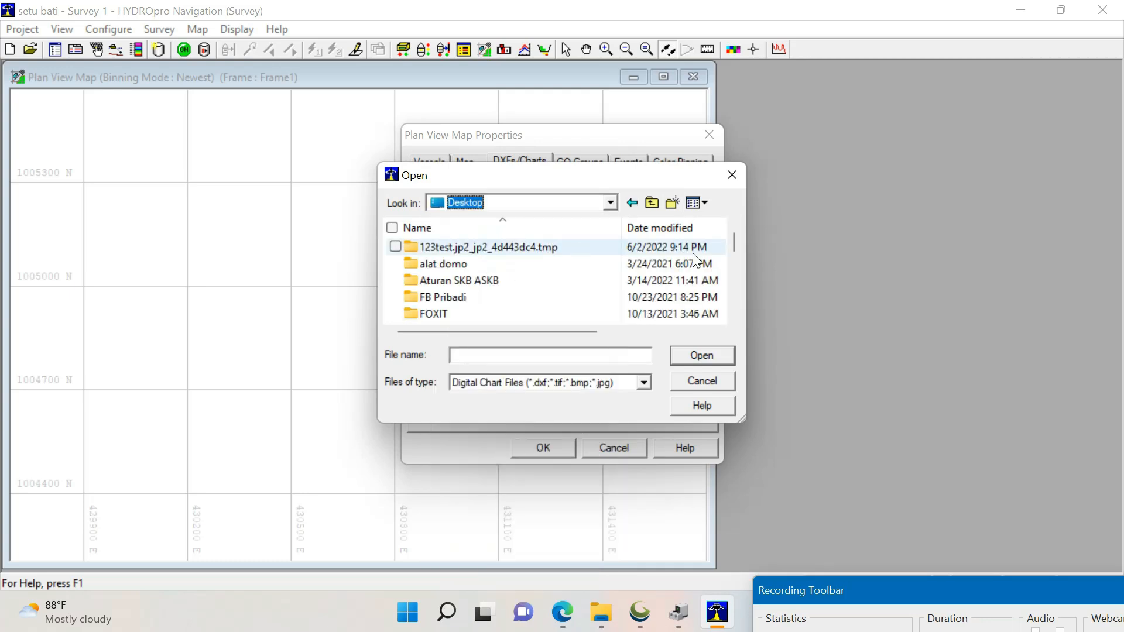
{"action": "left_click_drag", "start_coordinate": [736, 244], "coordinate": [736, 301]}
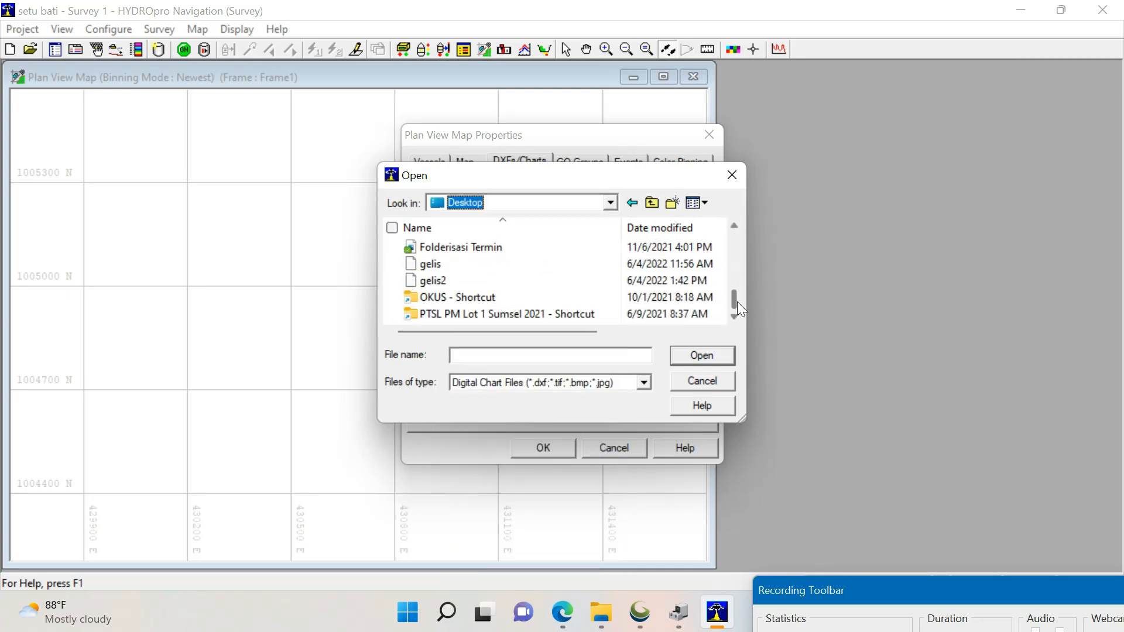
{"action": "left_click", "coordinate": [505, 282]}
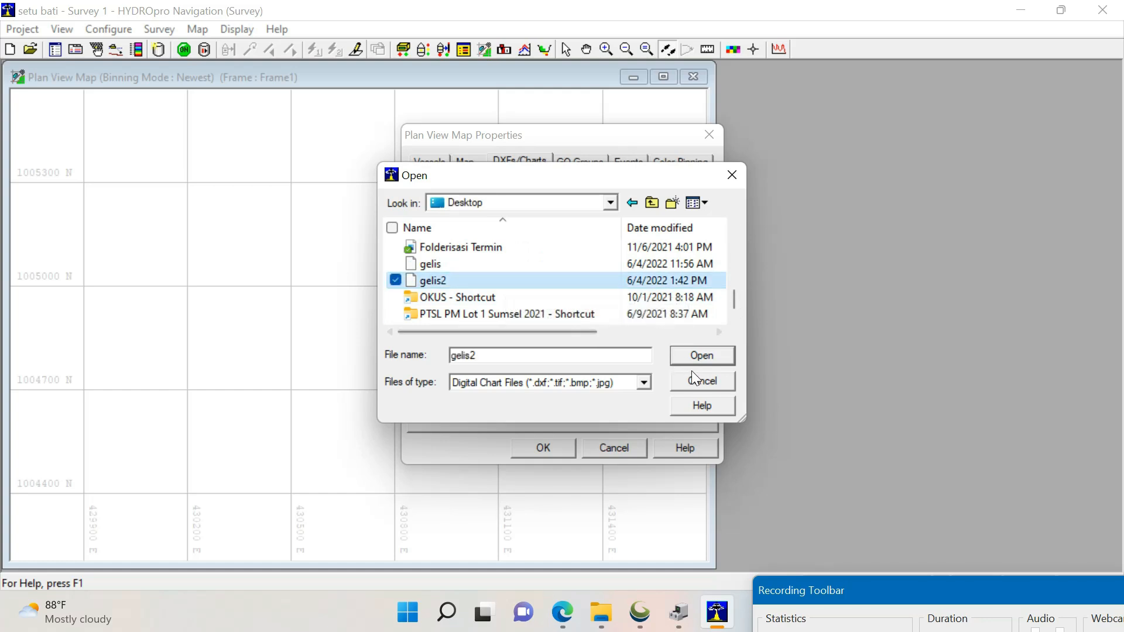
{"action": "left_click", "coordinate": [705, 355]}
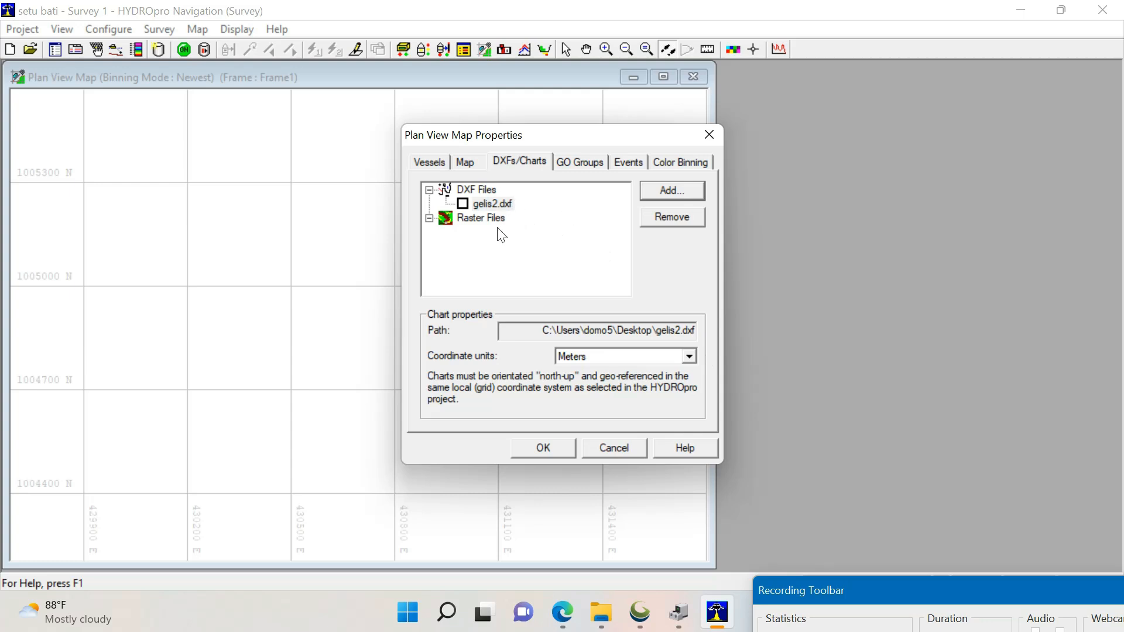
{"action": "left_click", "coordinate": [461, 205]}
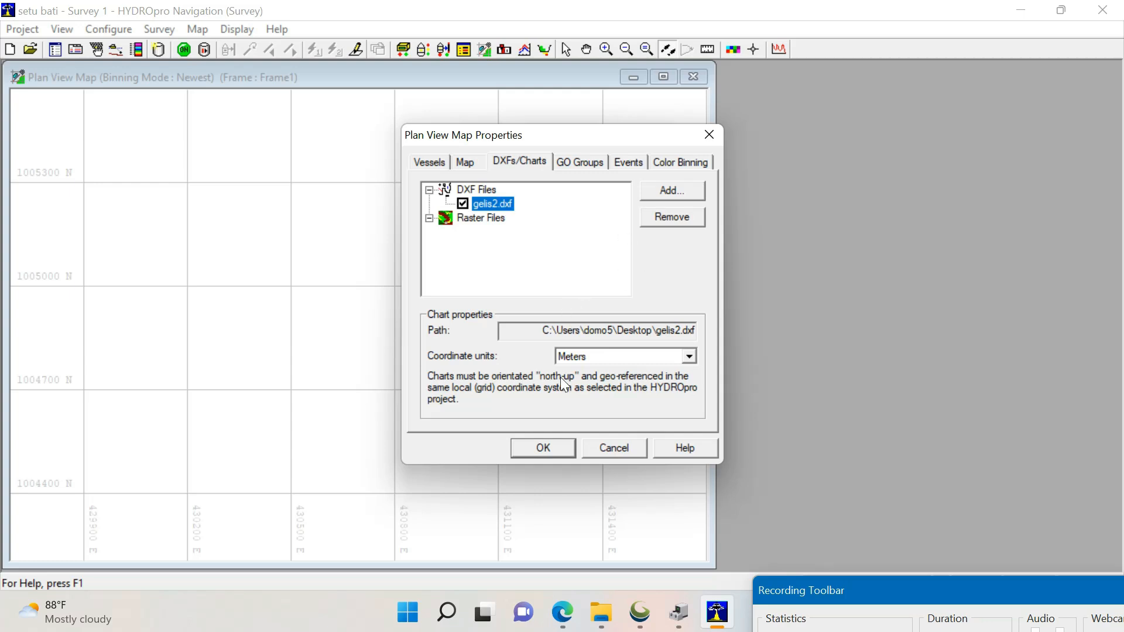
{"action": "left_click", "coordinate": [543, 449]}
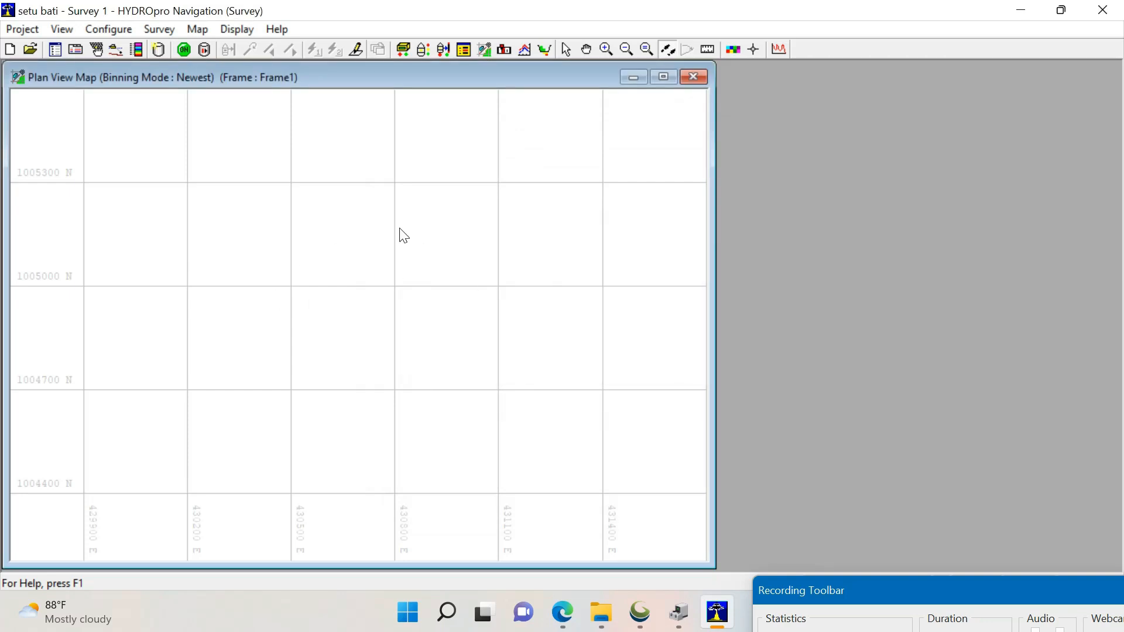
Fit the full chart, then zoom in closely on the Danau Sarongge lake.
{"action": "left_click", "coordinate": [647, 49]}
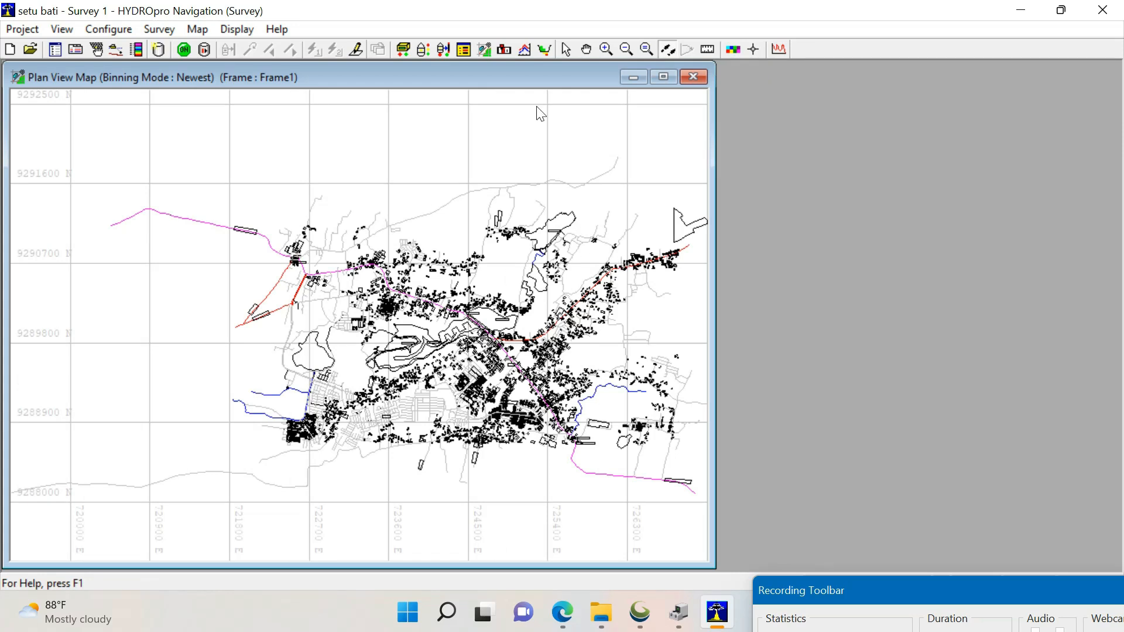
{"action": "left_click", "coordinate": [611, 49]}
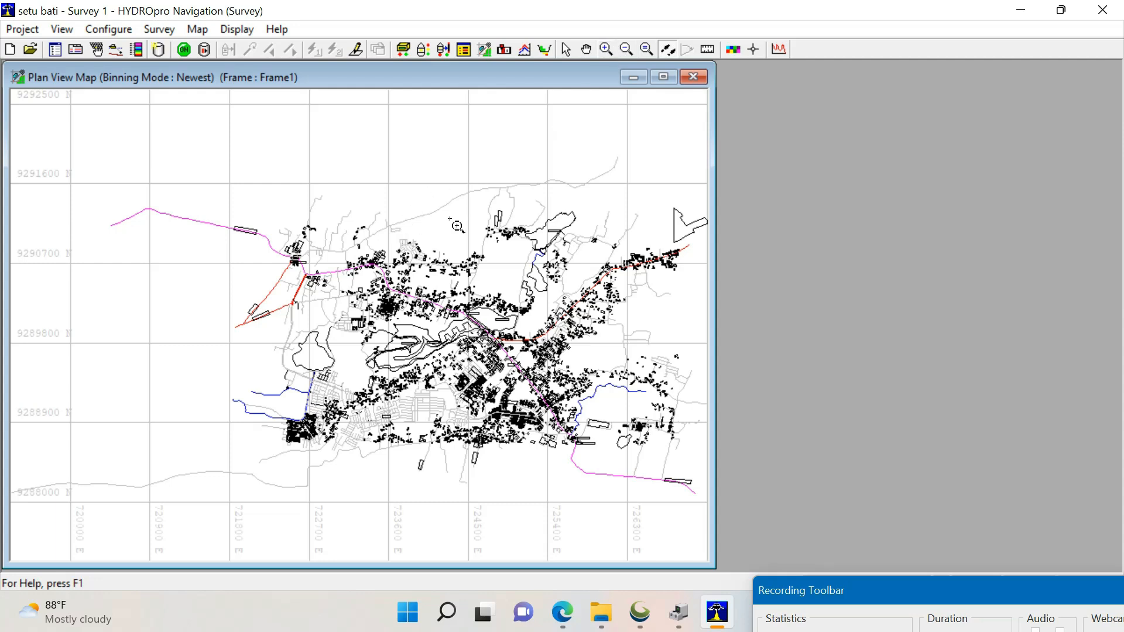
{"action": "left_click_drag", "start_coordinate": [421, 165], "coordinate": [599, 284]}
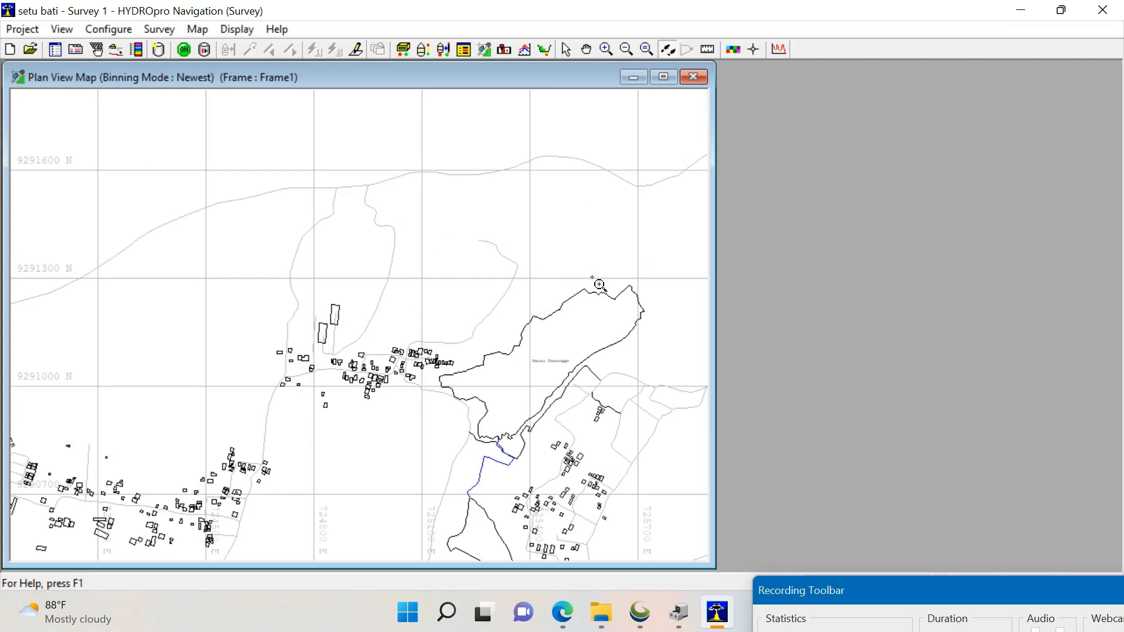
{"action": "left_click", "coordinate": [532, 362]}
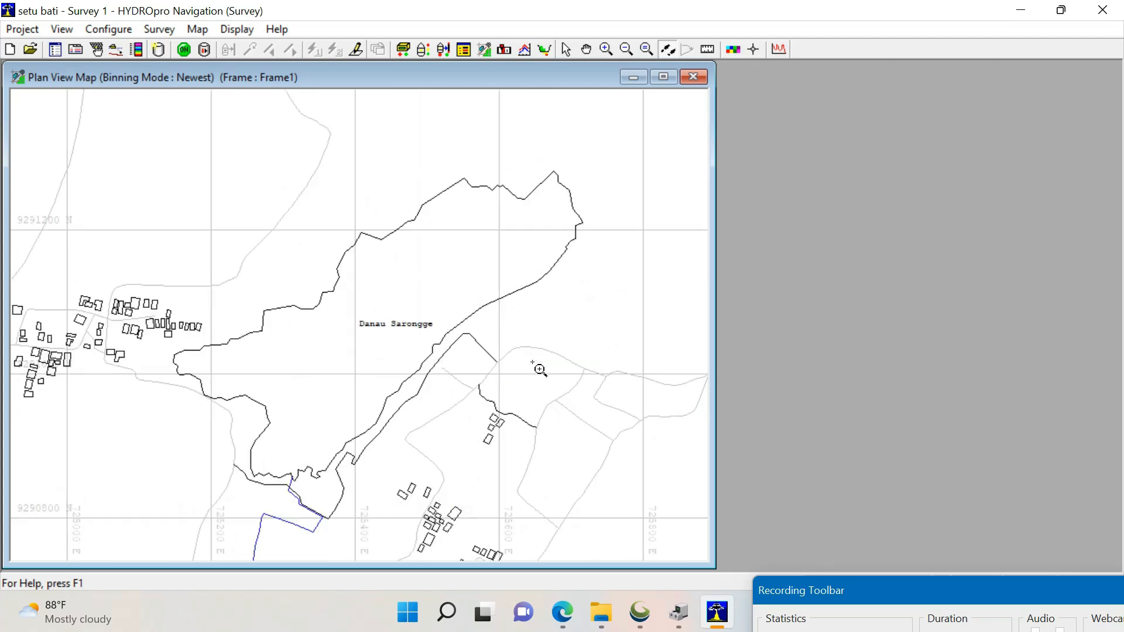
{"action": "left_click", "coordinate": [384, 313]}
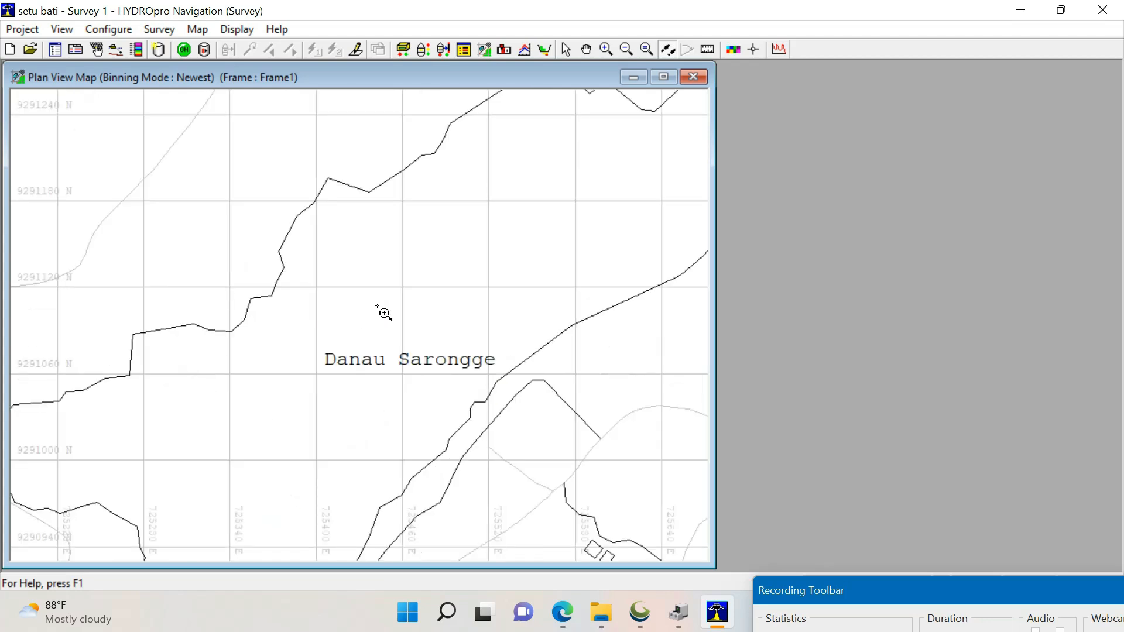
{"action": "left_click", "coordinate": [348, 405]}
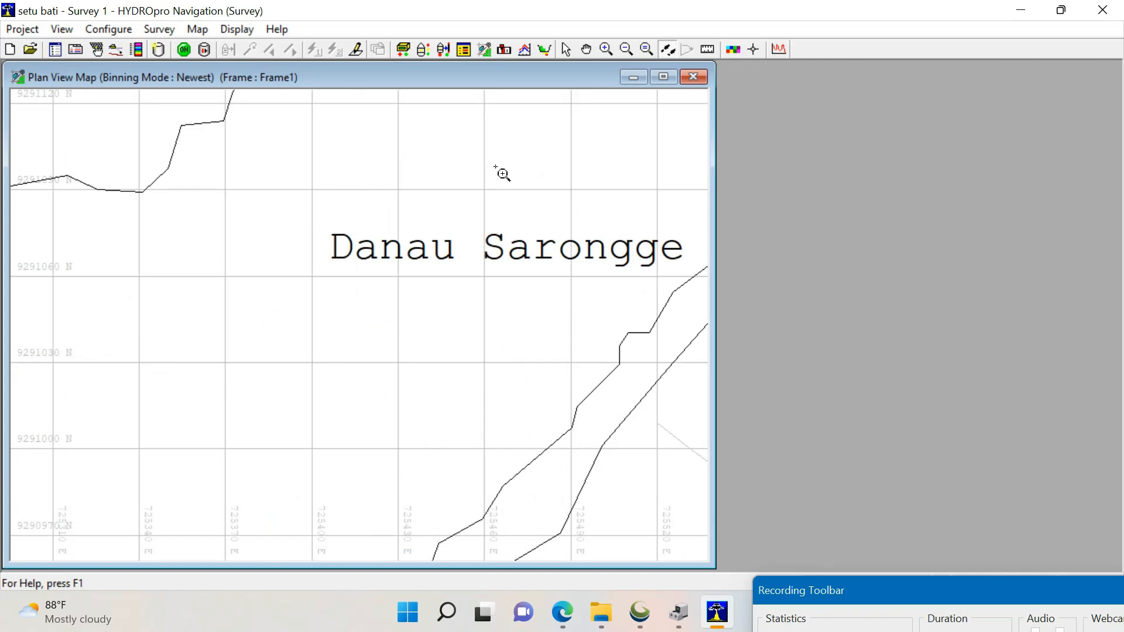
Zoom back out three times and fit the whole survey area with Zoom All.
{"action": "left_click", "coordinate": [627, 49]}
{"action": "left_click", "coordinate": [435, 176]}
{"action": "left_click", "coordinate": [434, 175]}
{"action": "left_click", "coordinate": [434, 176]}
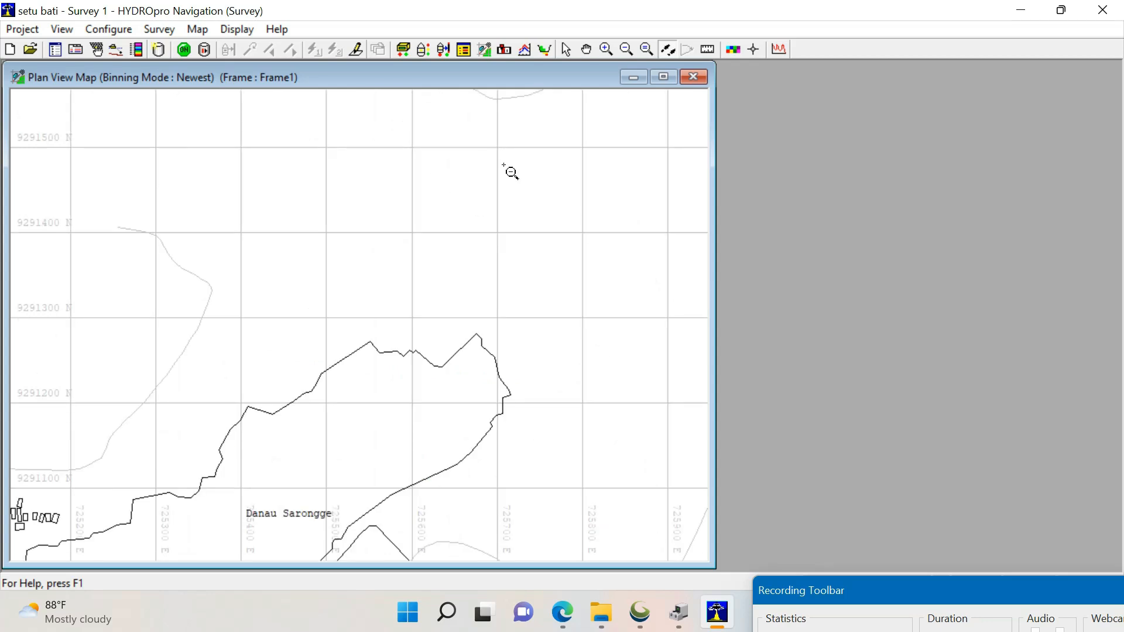
{"action": "left_click", "coordinate": [647, 49]}
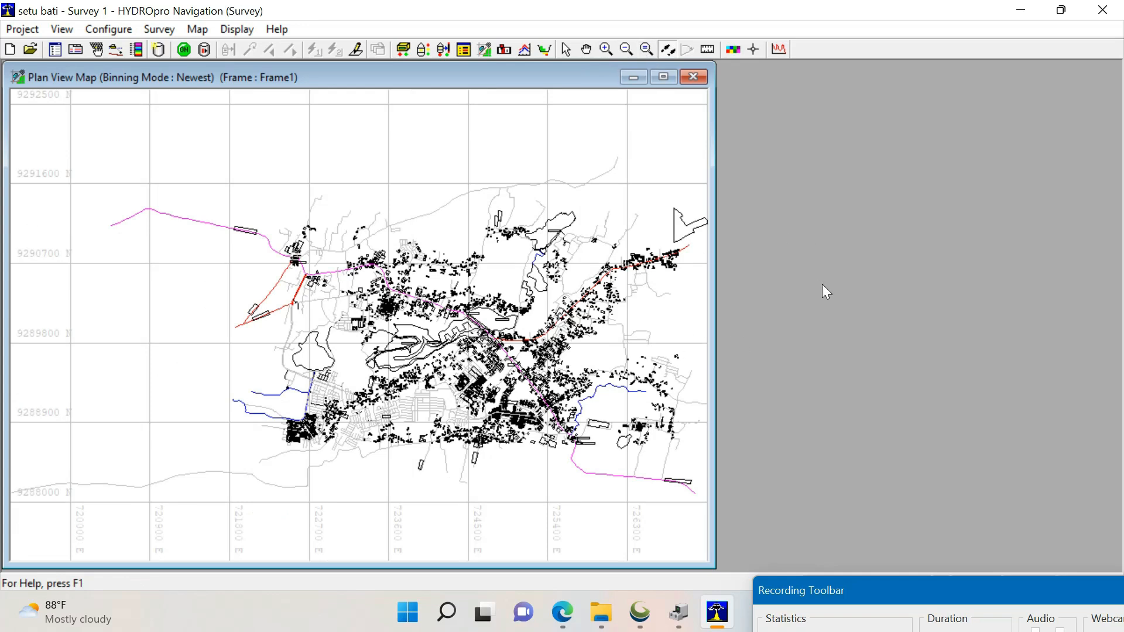
Open a new Survey Text display and move its settings window aside.
{"action": "left_click", "coordinate": [232, 34]}
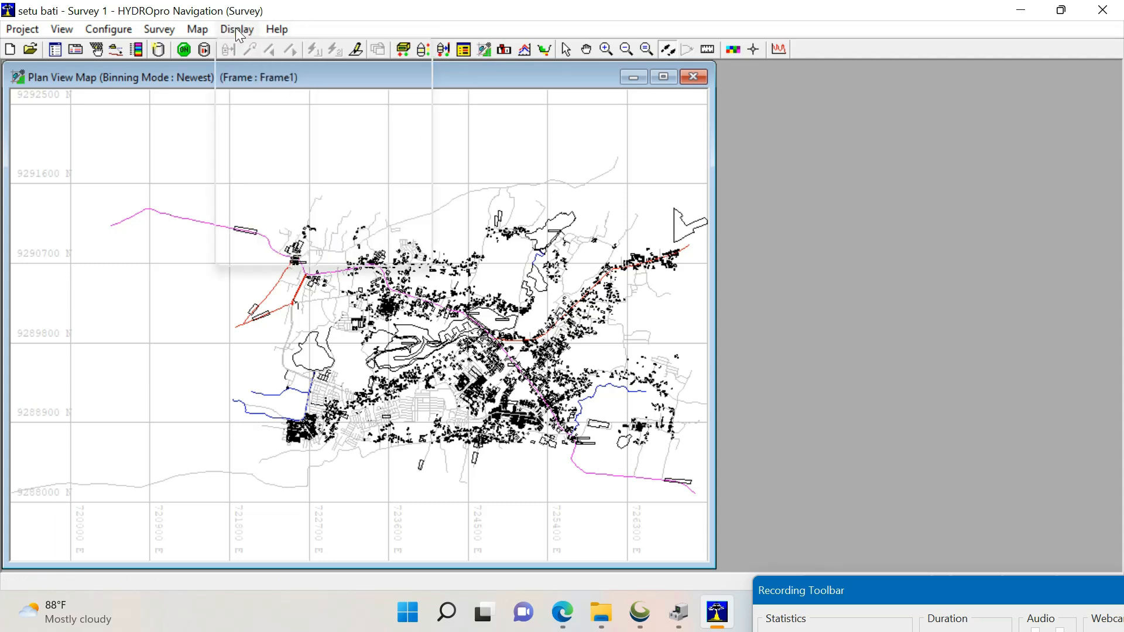
{"action": "mouse_move", "coordinate": [405, 187]}
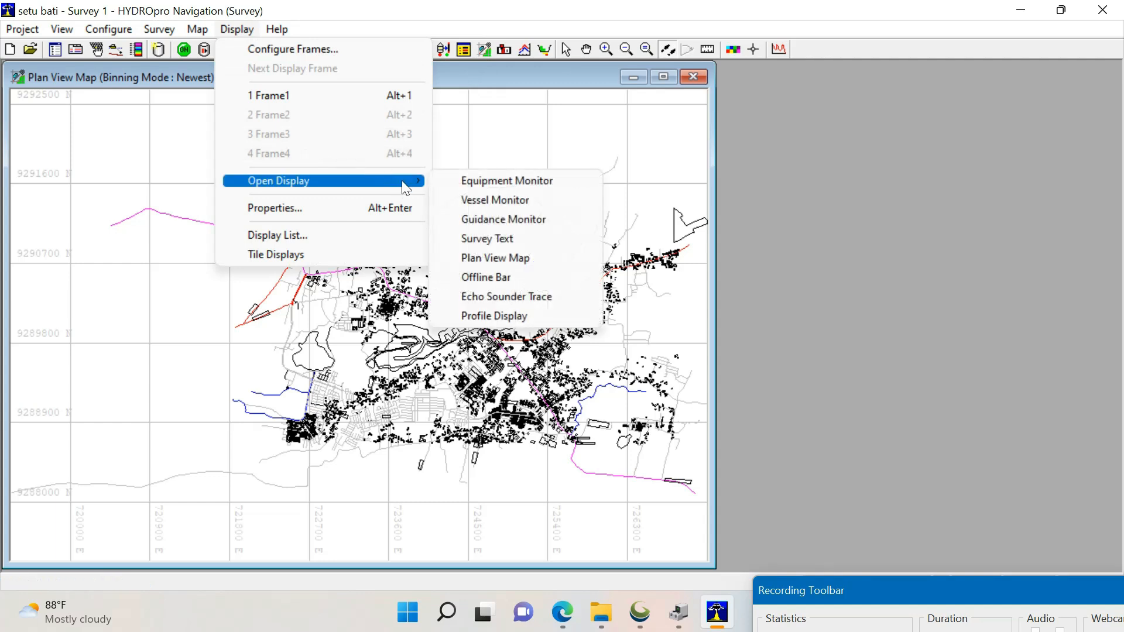
{"action": "left_click", "coordinate": [519, 237]}
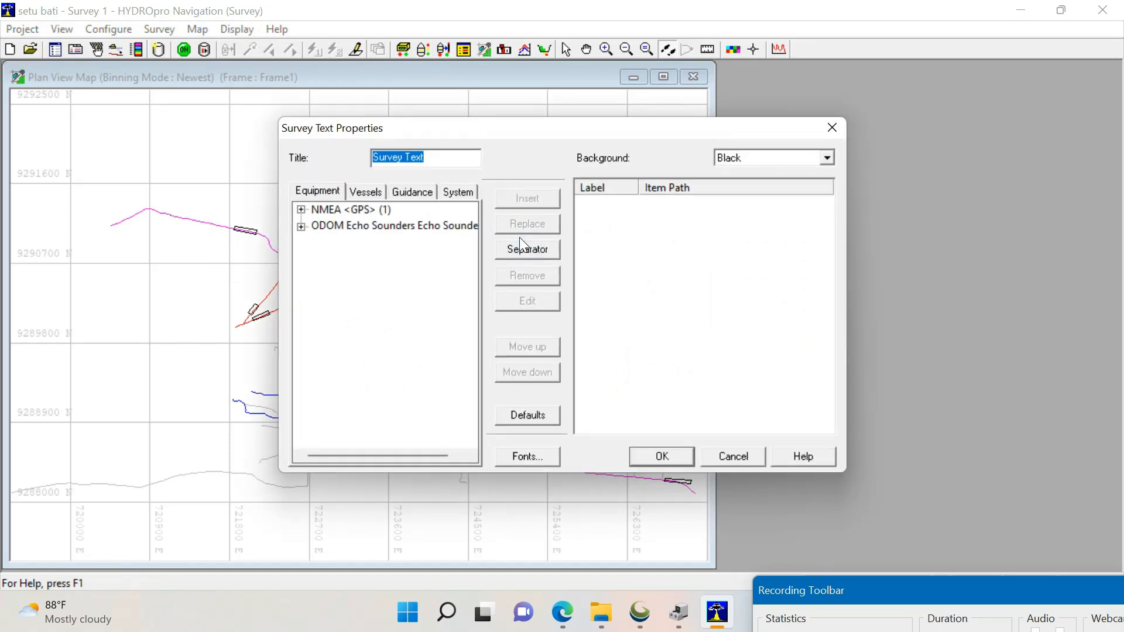
{"action": "left_click_drag", "start_coordinate": [620, 132], "coordinate": [676, 145]}
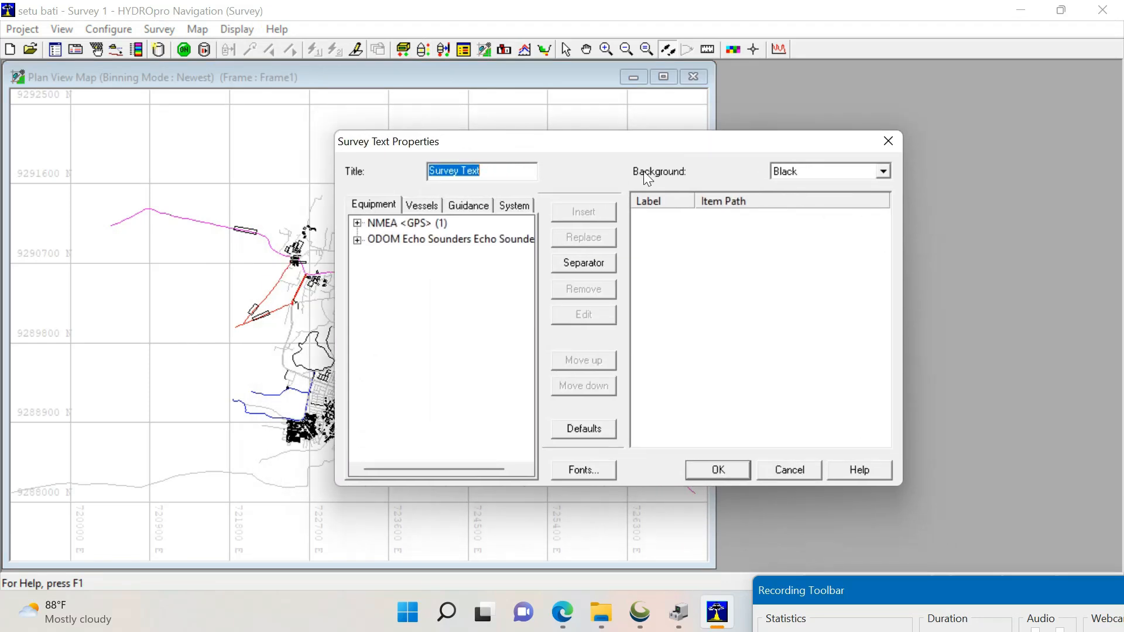
Insert System > Time Now > PC Local into the displayed items.
{"action": "left_click", "coordinate": [430, 209]}
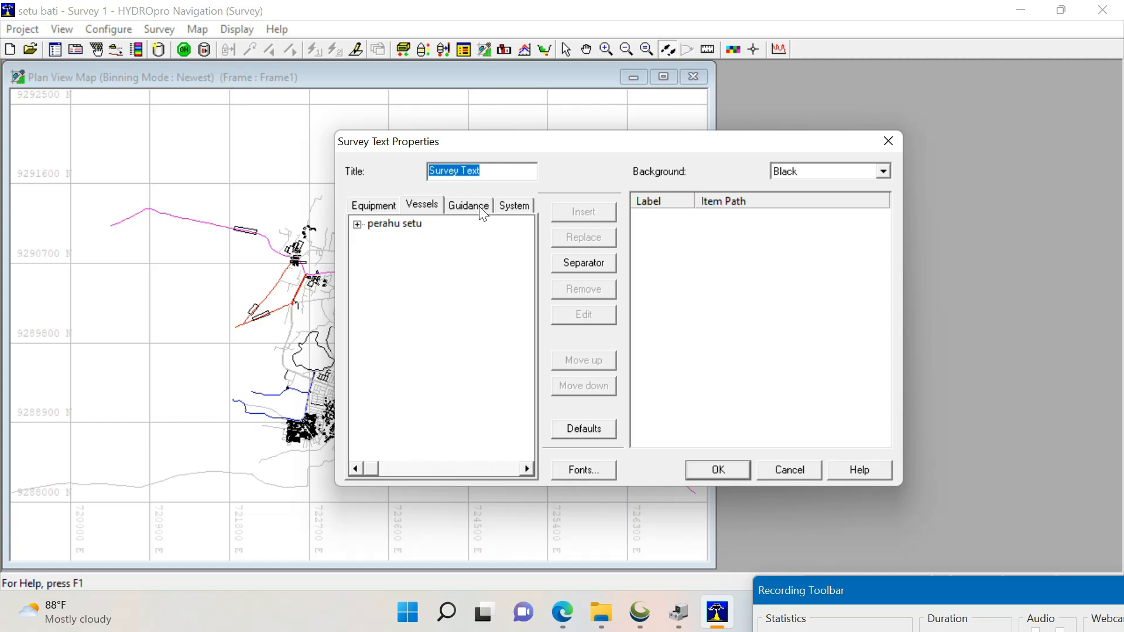
{"action": "left_click", "coordinate": [514, 206]}
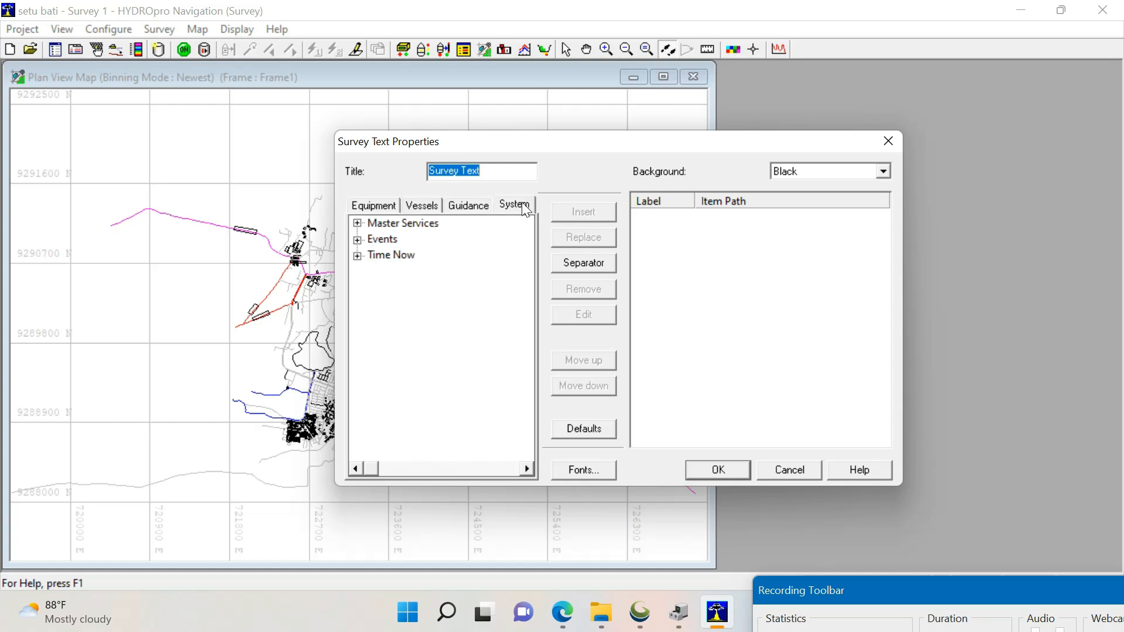
{"action": "left_click", "coordinate": [358, 256]}
{"action": "left_click", "coordinate": [404, 271]}
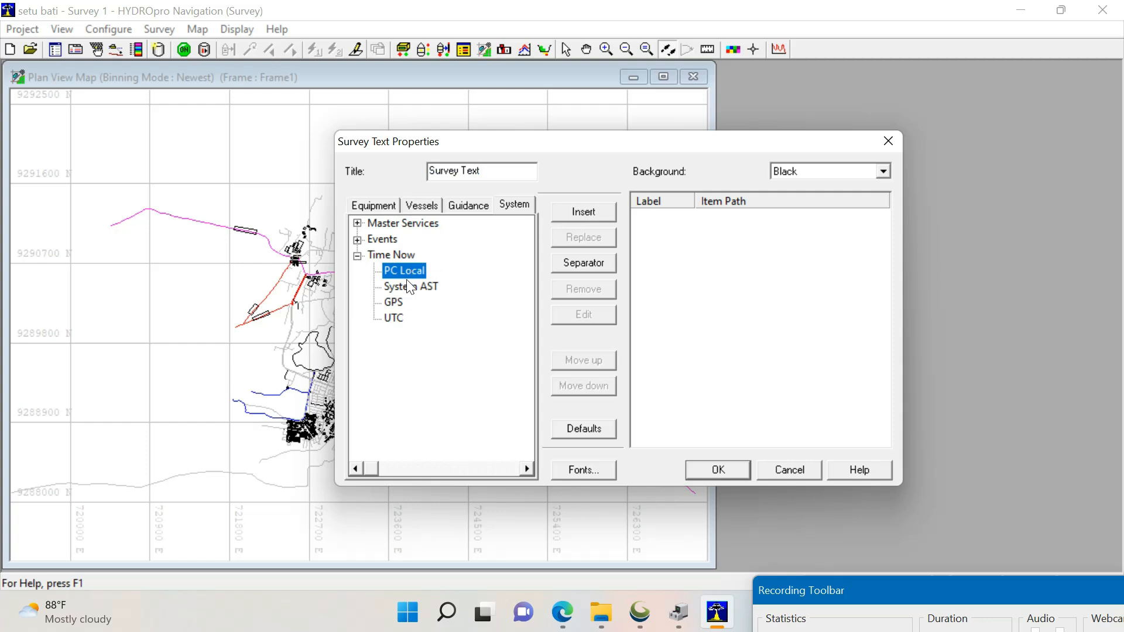
{"action": "left_click", "coordinate": [584, 214]}
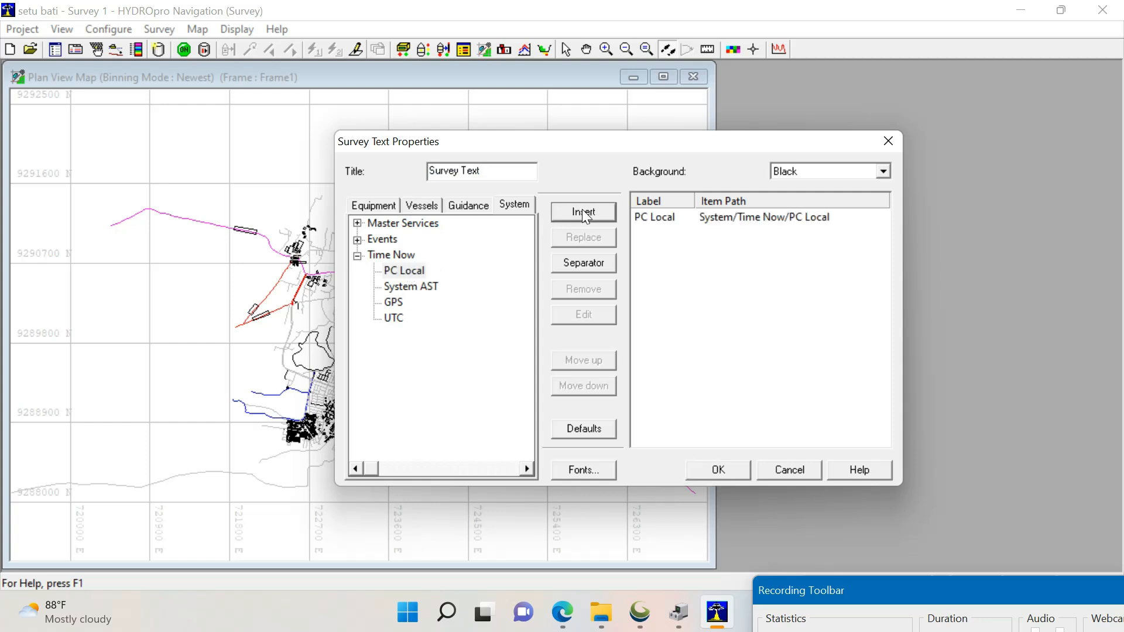
Insert Latitude and Longitude from the vessel's primary position LLH coordinates.
{"action": "left_click", "coordinate": [424, 205]}
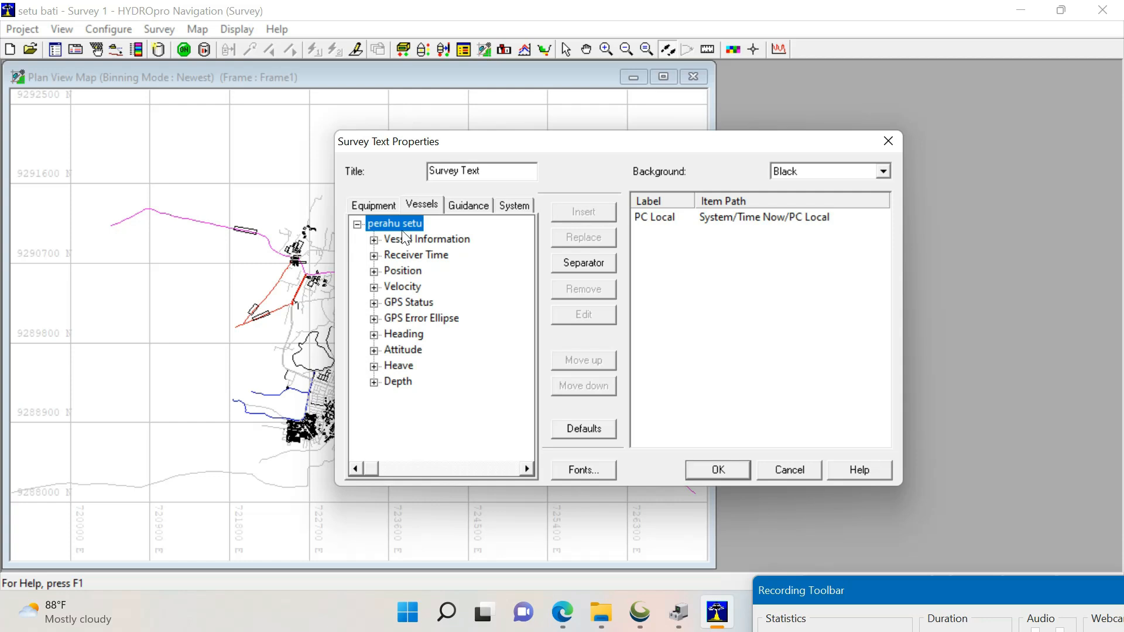
{"action": "left_click", "coordinate": [374, 271]}
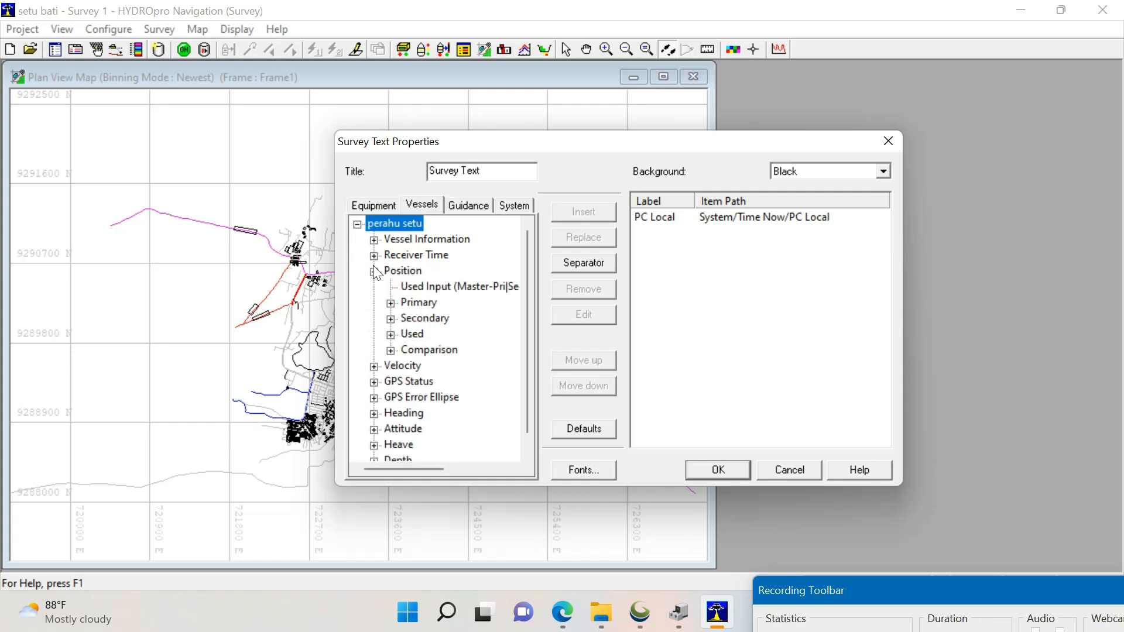
{"action": "left_click", "coordinate": [390, 302]}
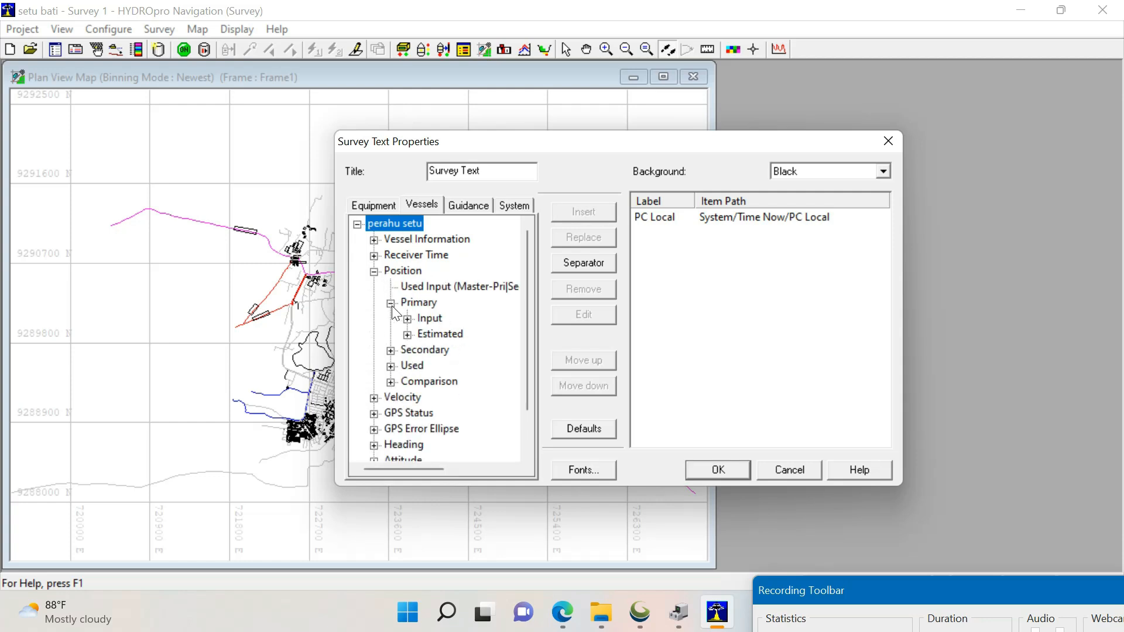
{"action": "left_click", "coordinate": [408, 319]}
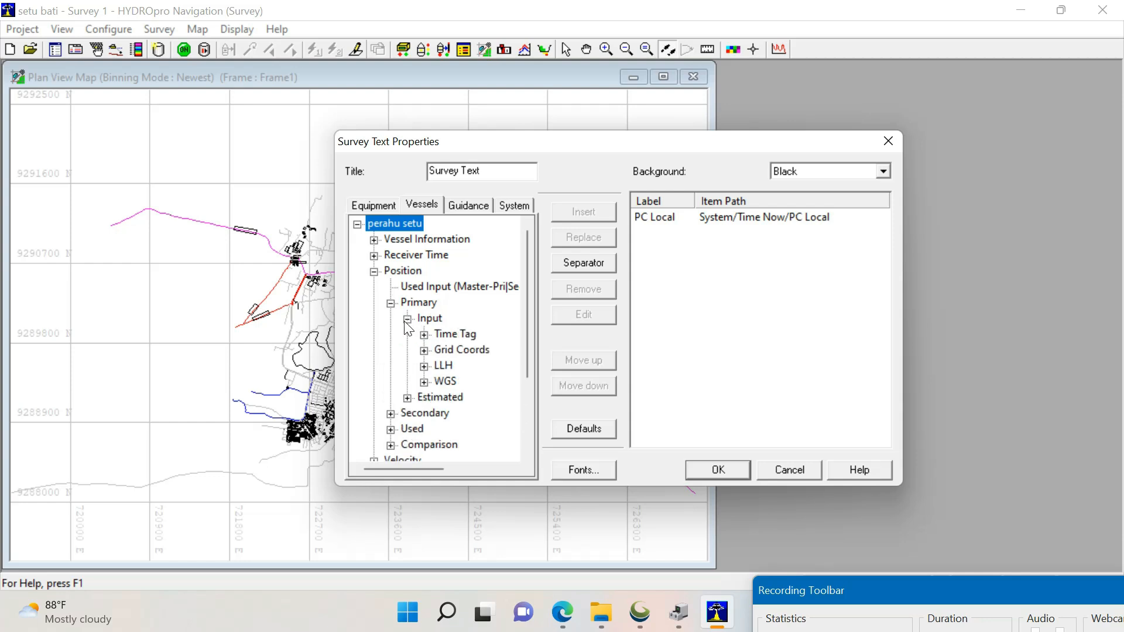
{"action": "left_click", "coordinate": [424, 366]}
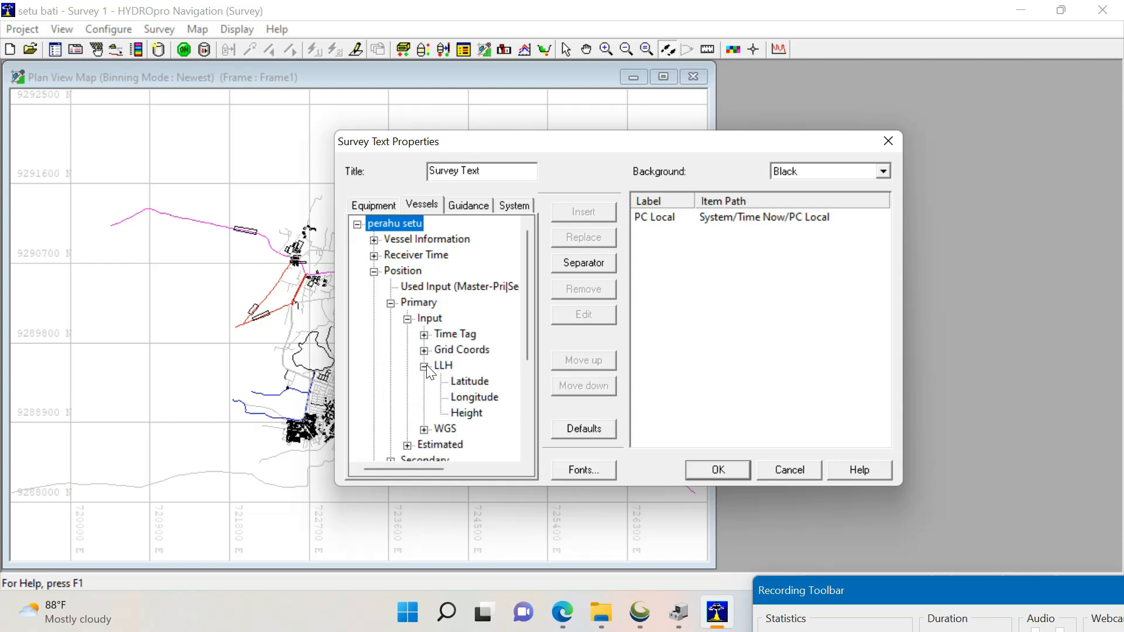
{"action": "left_click", "coordinate": [463, 384]}
{"action": "left_click", "coordinate": [578, 210]}
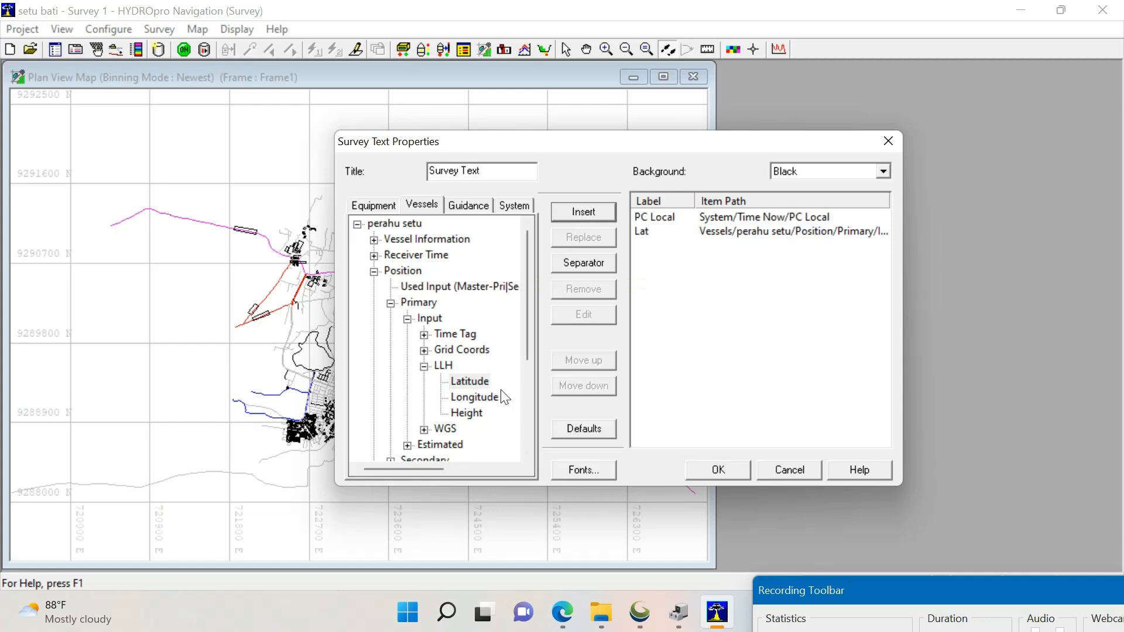
{"action": "left_click", "coordinate": [490, 402]}
{"action": "left_click", "coordinate": [583, 214]}
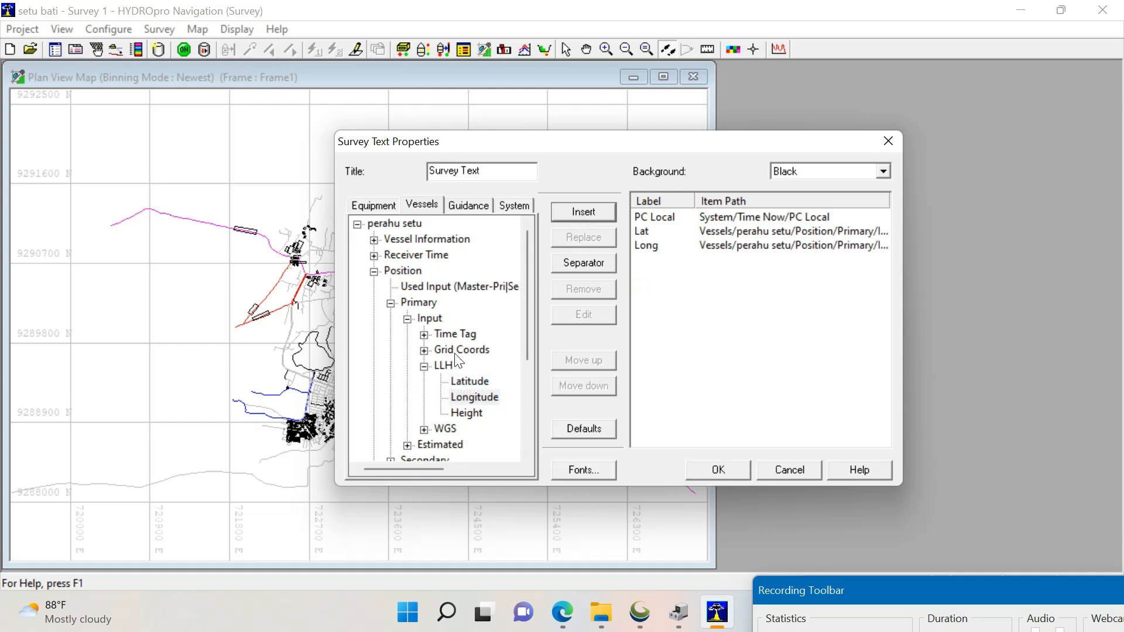
Insert the grid coordinate Northing and Easting readouts.
{"action": "left_click", "coordinate": [425, 351]}
{"action": "left_click", "coordinate": [467, 382]}
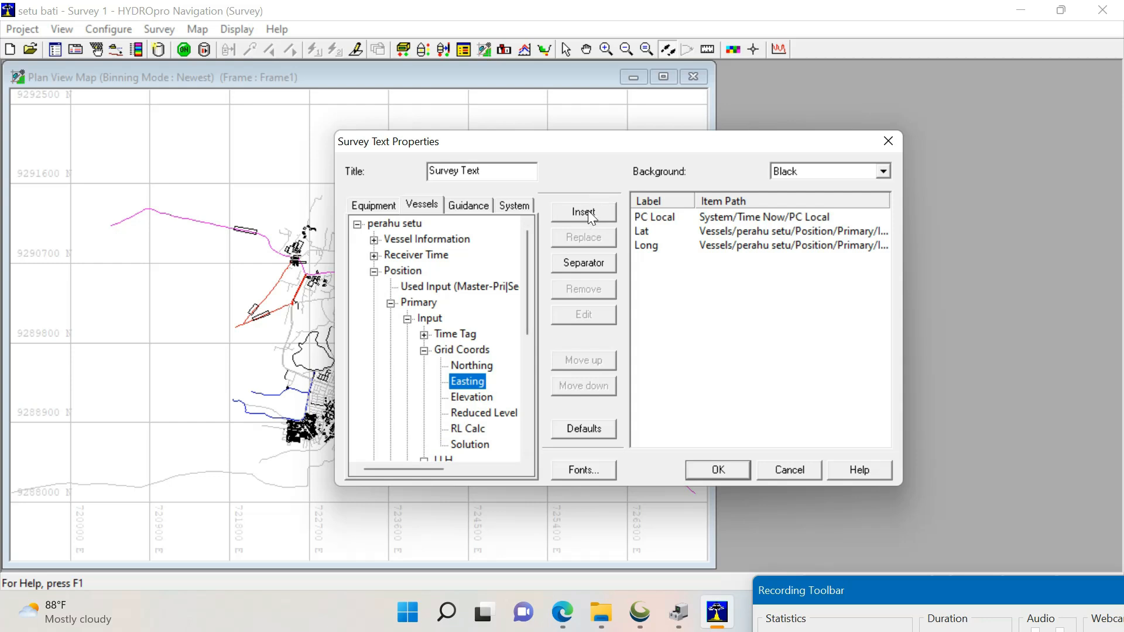
{"action": "left_click", "coordinate": [472, 366]}
{"action": "left_click", "coordinate": [590, 212]}
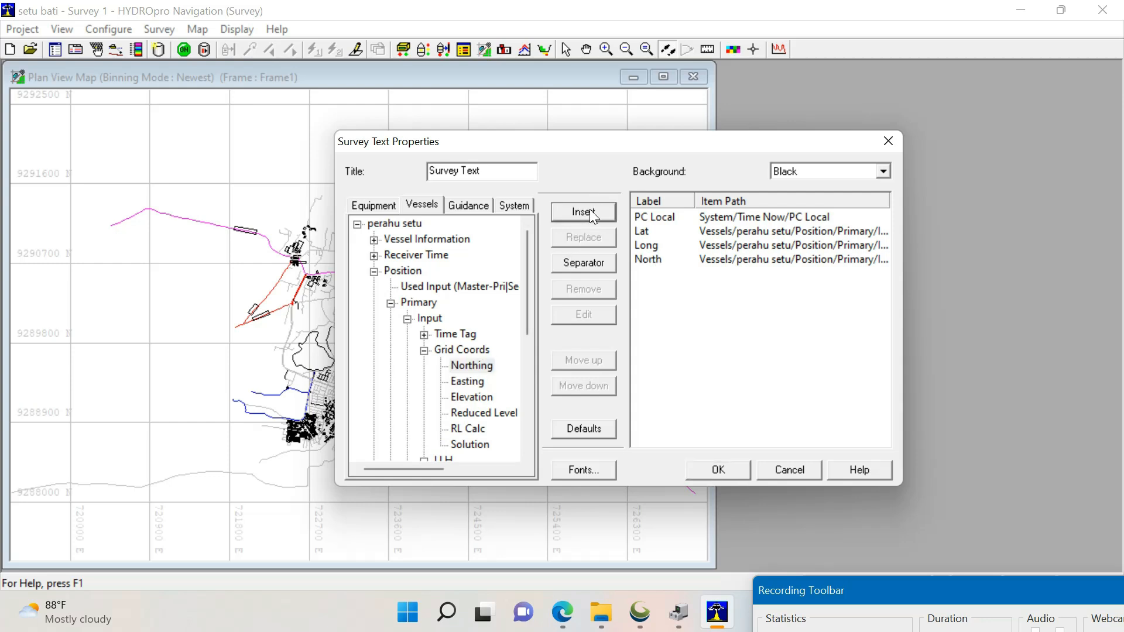
{"action": "left_click", "coordinate": [469, 382]}
{"action": "left_click", "coordinate": [589, 213]}
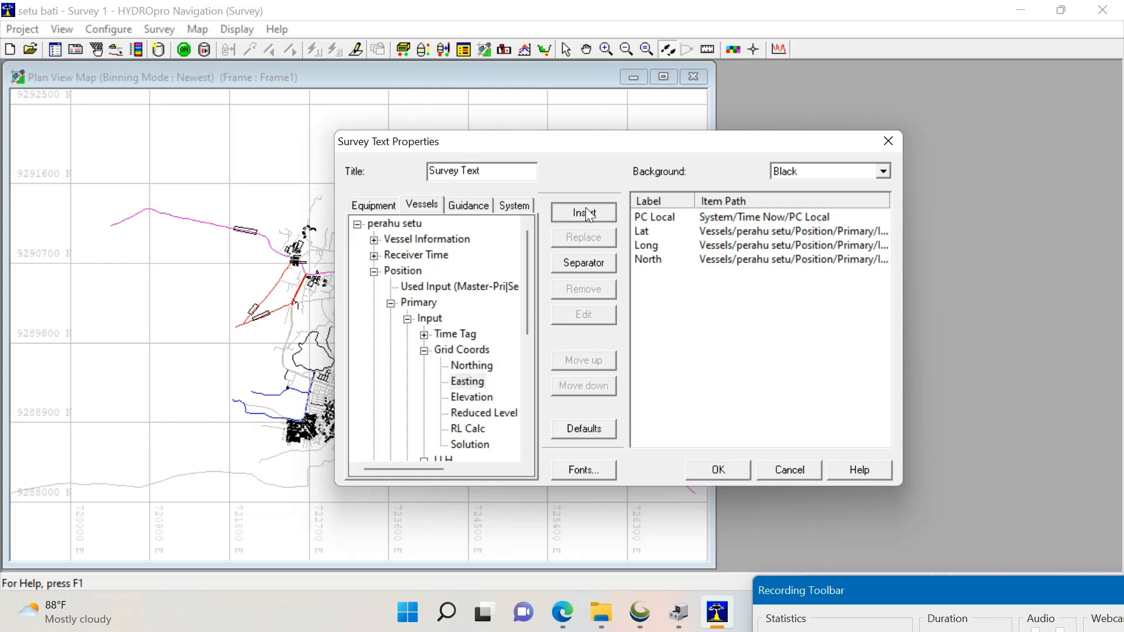
Insert ODOM below-transducer unadjusted high-frequency depth, then apply with OK.
{"action": "left_click", "coordinate": [374, 272]}
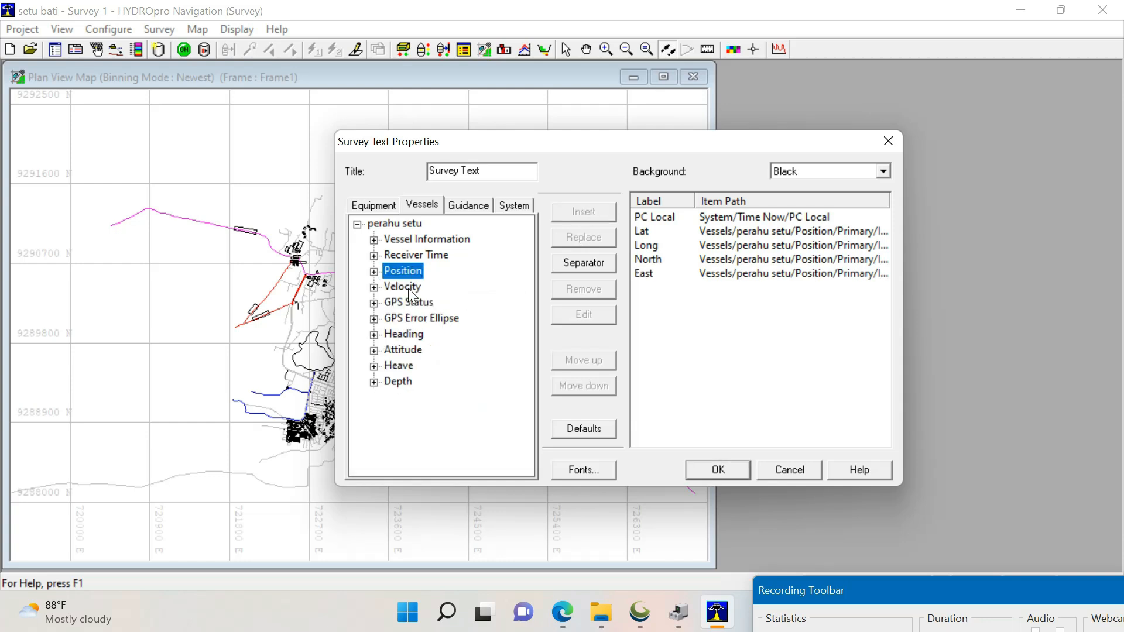
{"action": "left_click", "coordinate": [374, 382]}
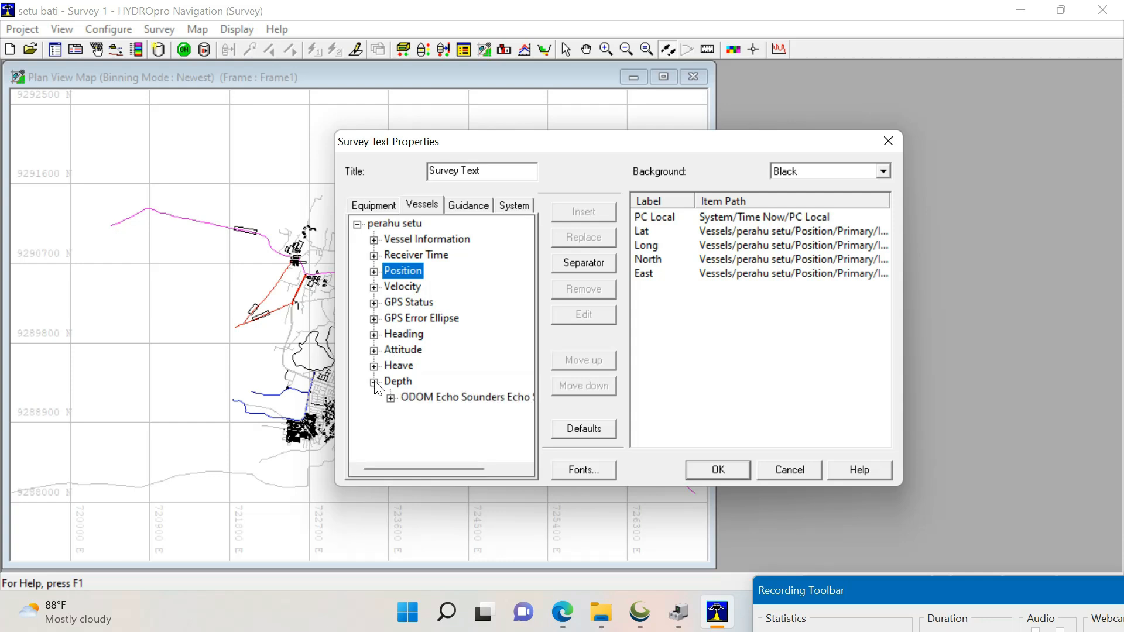
{"action": "left_click", "coordinate": [391, 398]}
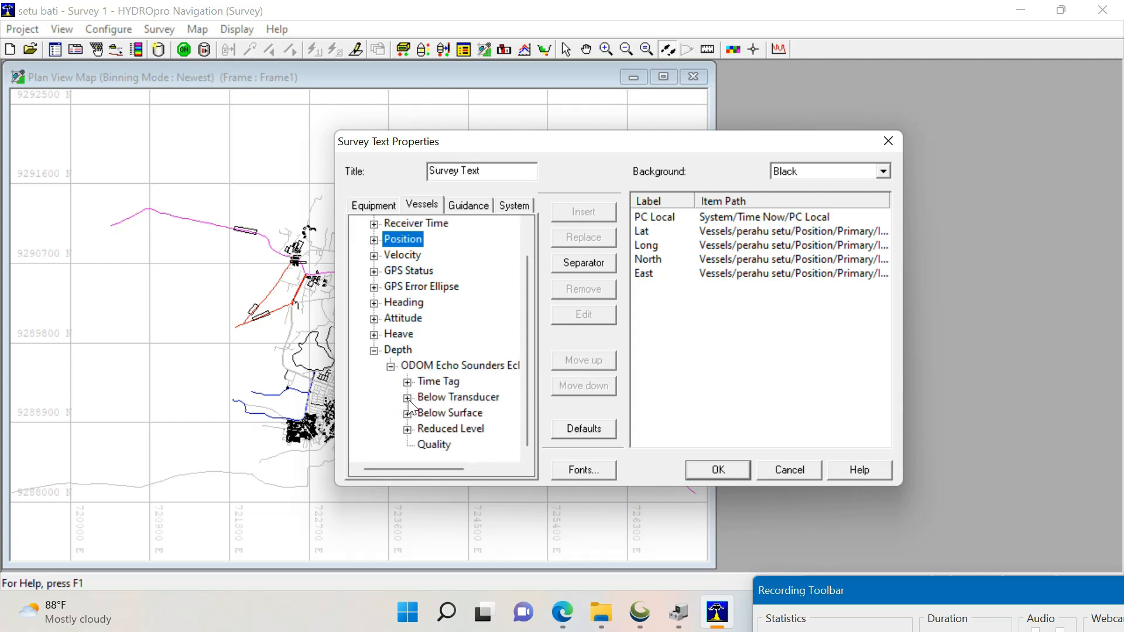
{"action": "left_click", "coordinate": [408, 399]}
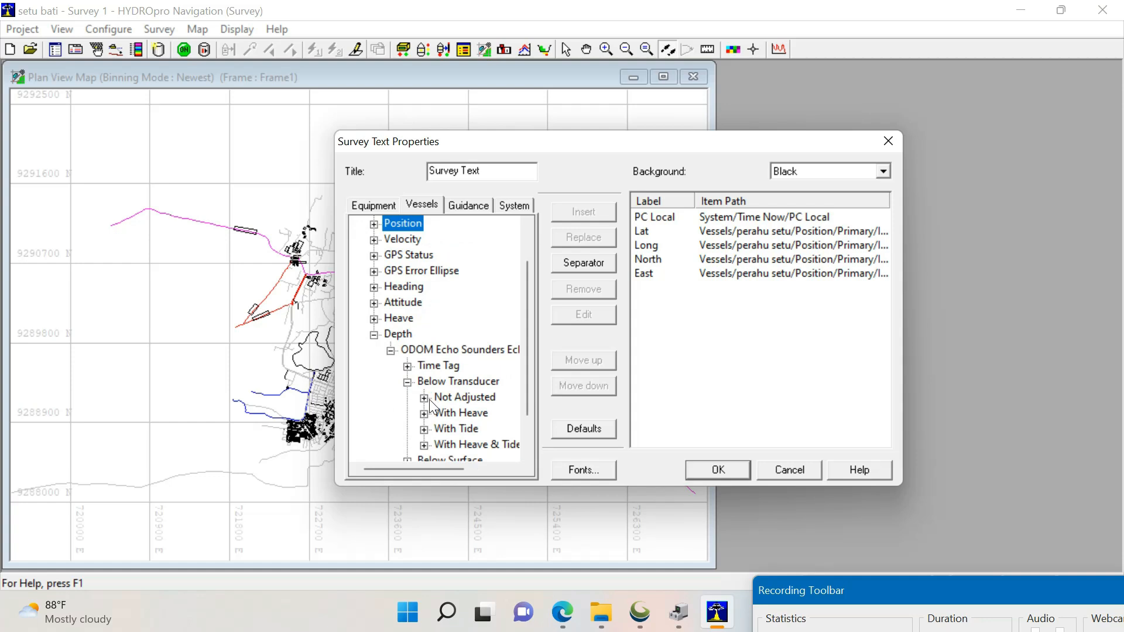
{"action": "left_click", "coordinate": [423, 397]}
{"action": "left_click", "coordinate": [468, 413]}
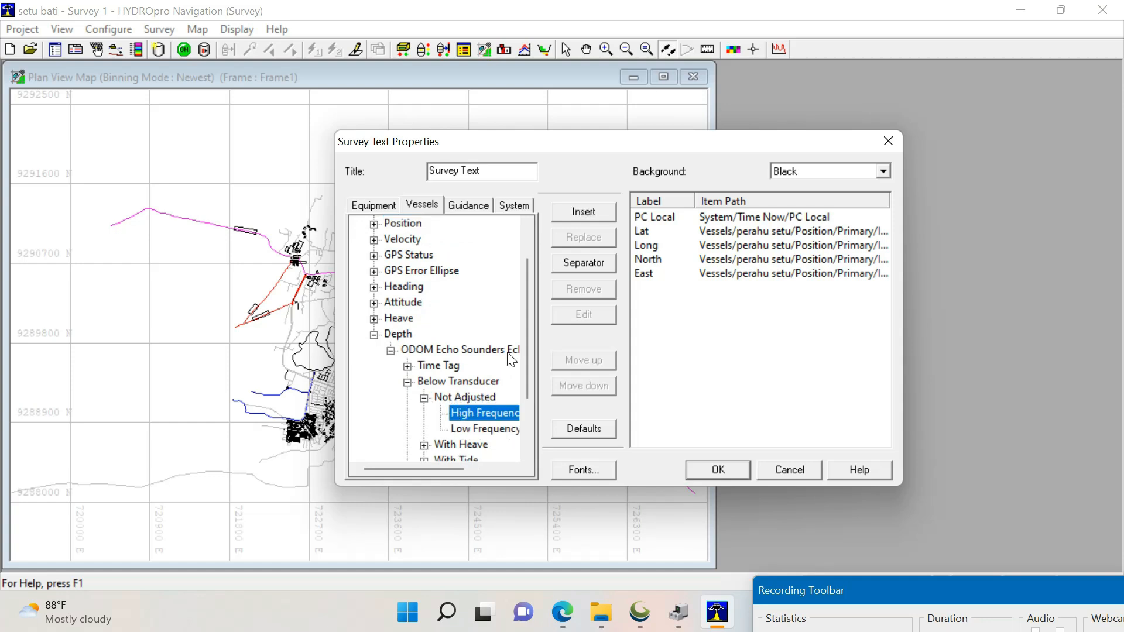
{"action": "left_click", "coordinate": [578, 210]}
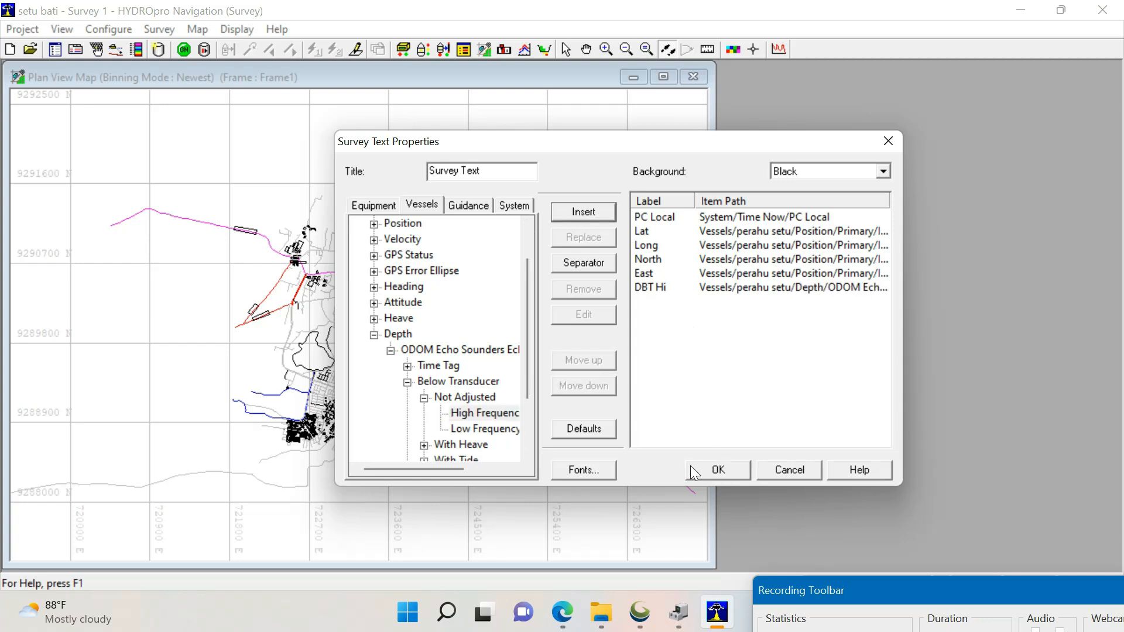
{"action": "left_click", "coordinate": [719, 470]}
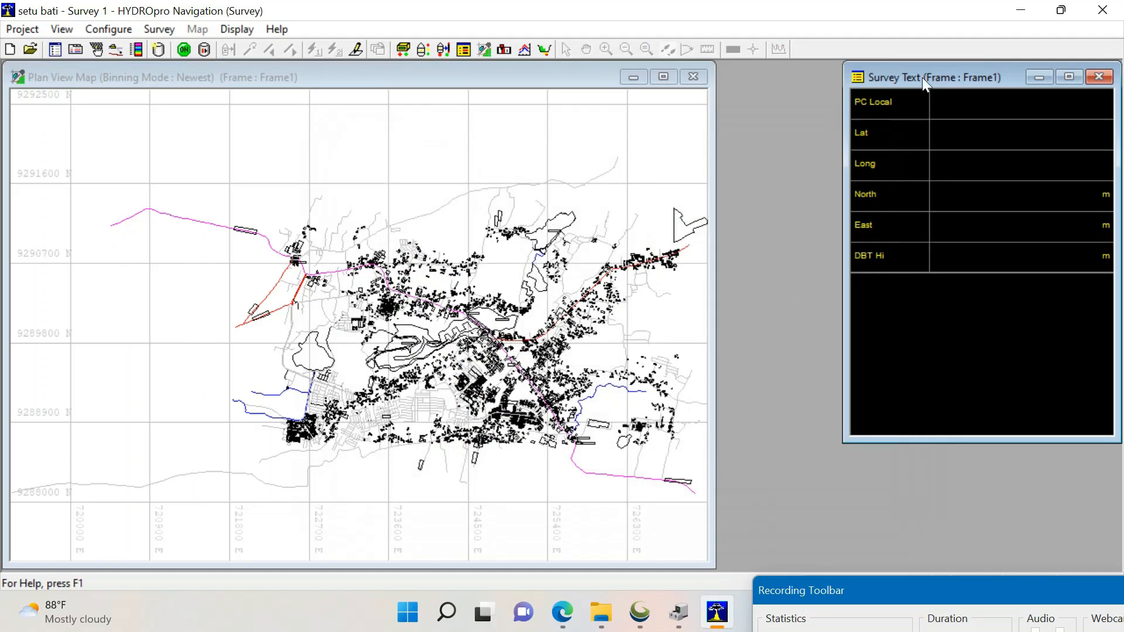
Shrink the Survey Text readout, open the Equipment Monitor, and arrange both windows on the right.
{"action": "left_click_drag", "start_coordinate": [988, 439], "coordinate": [983, 293]}
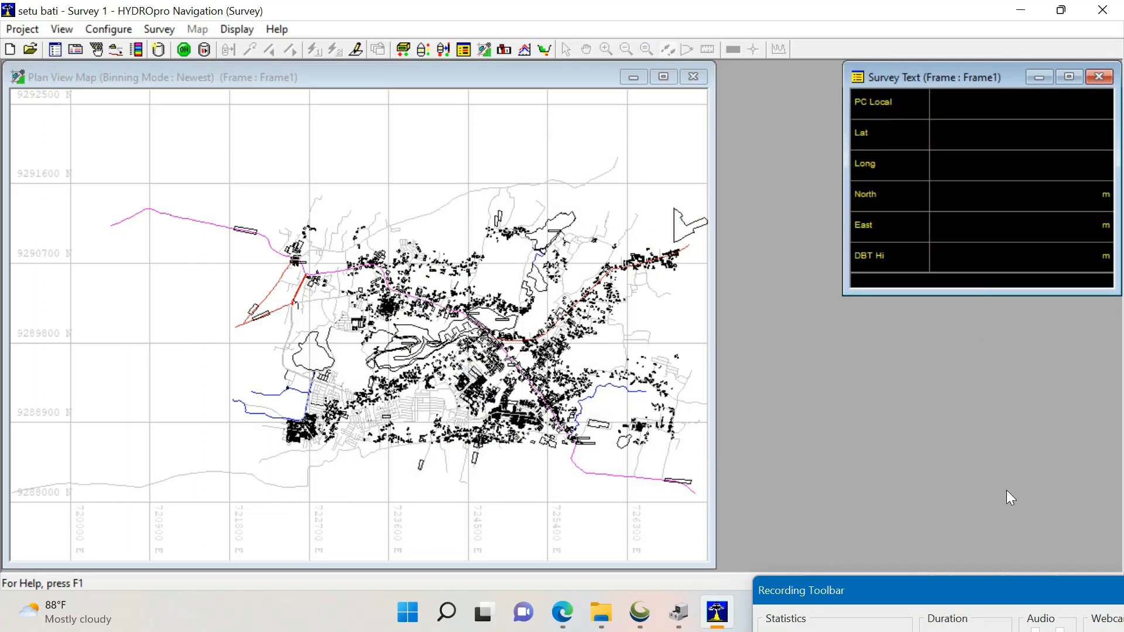
{"action": "left_click", "coordinate": [237, 29]}
{"action": "mouse_move", "coordinate": [356, 182]}
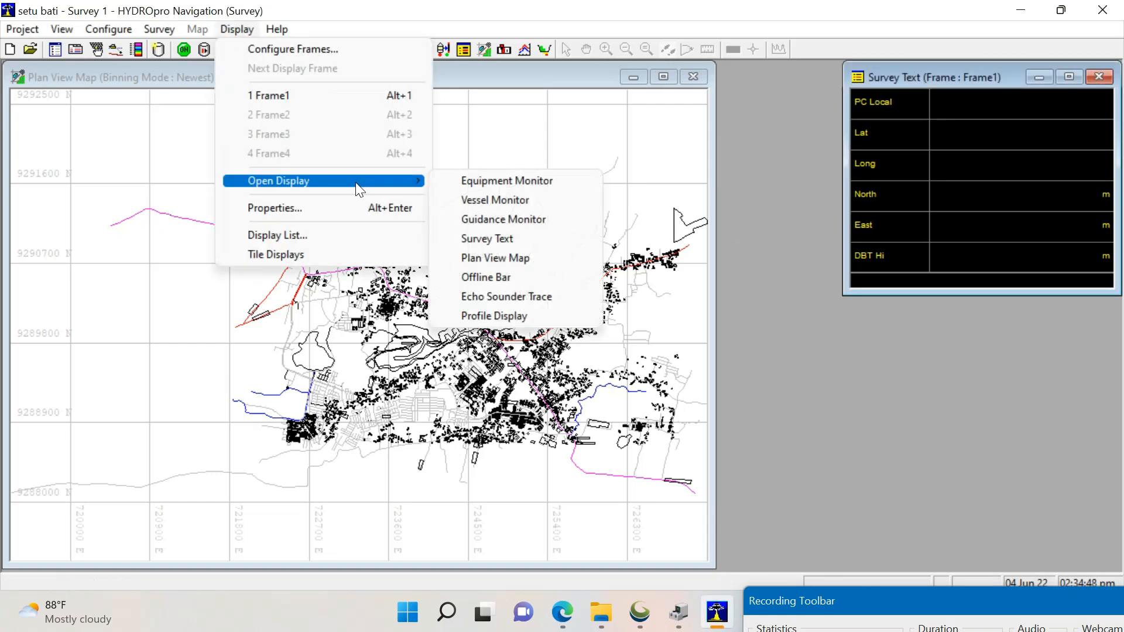
{"action": "left_click", "coordinate": [526, 180]}
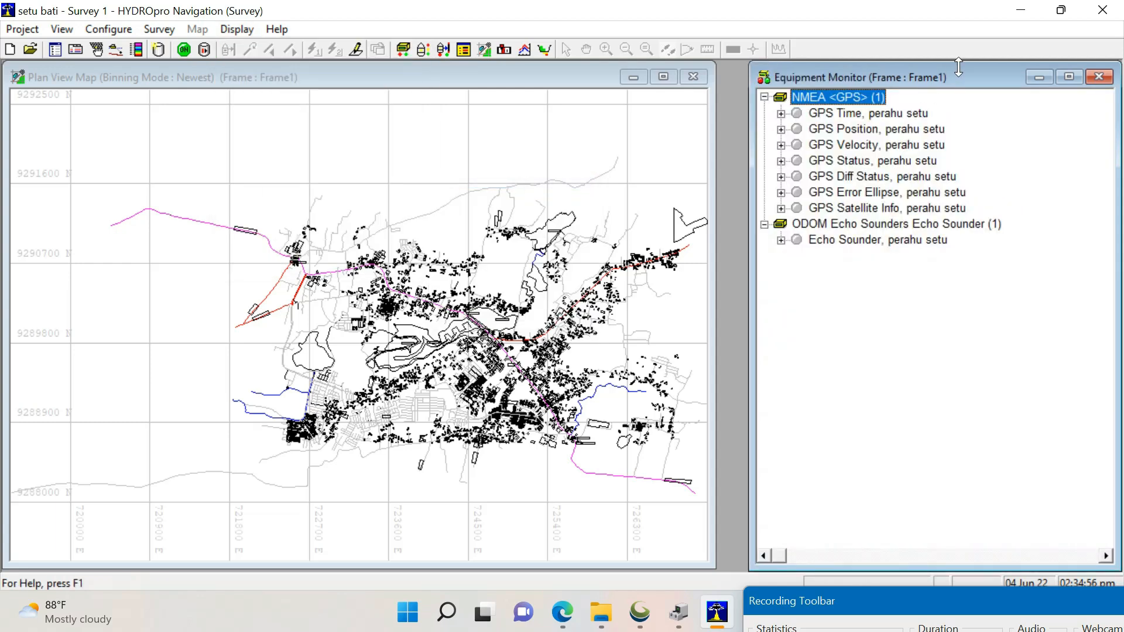
{"action": "left_click_drag", "start_coordinate": [959, 67], "coordinate": [958, 309]}
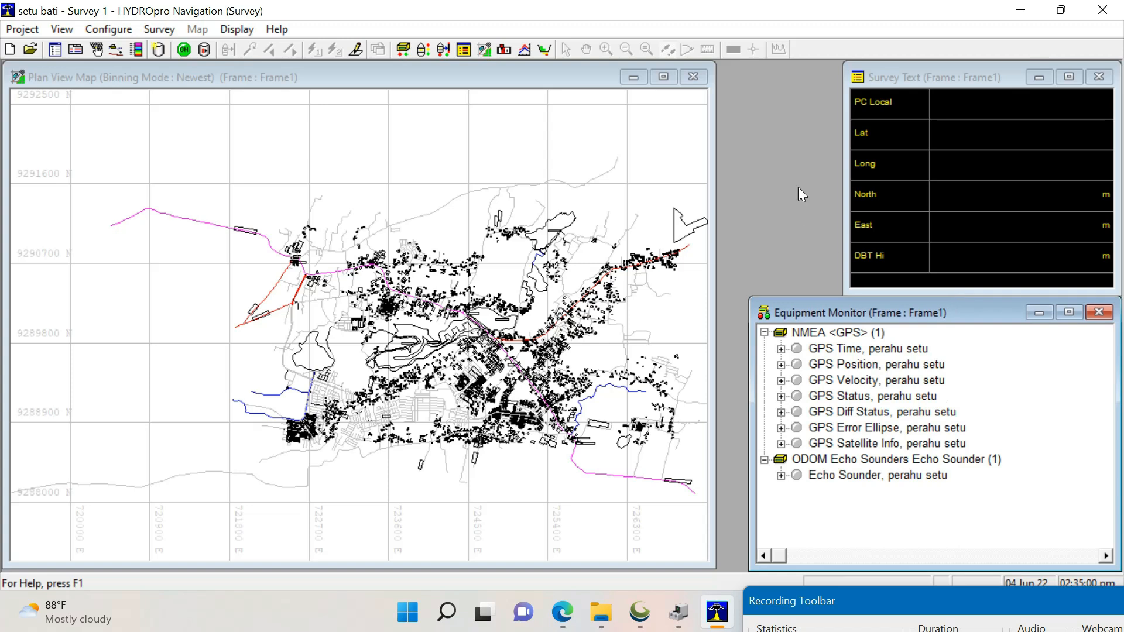
{"action": "left_click_drag", "start_coordinate": [844, 185], "coordinate": [747, 223]}
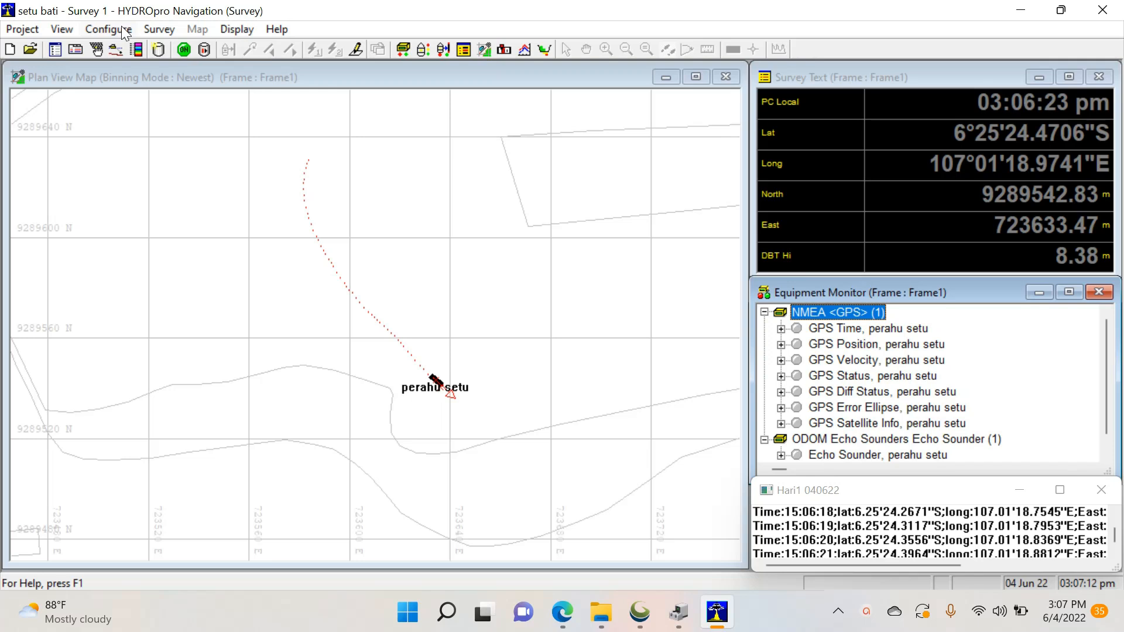
Open the NMEA GPS equipment's serial port settings from the equipment configuration list.
{"action": "left_click", "coordinate": [109, 29]}
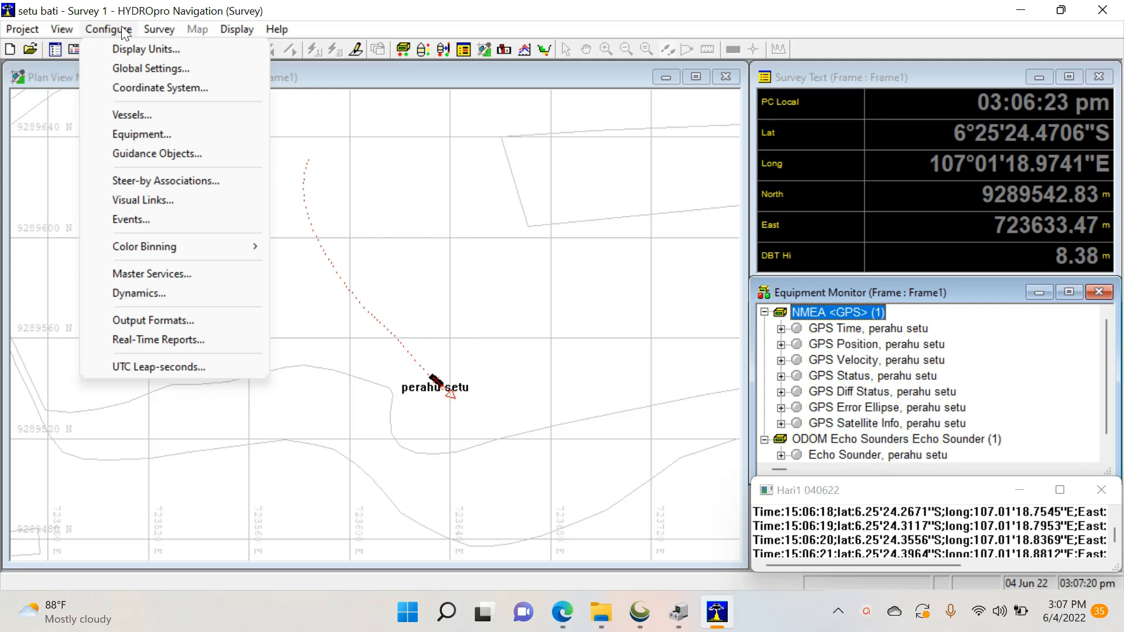
{"action": "left_click", "coordinate": [170, 135]}
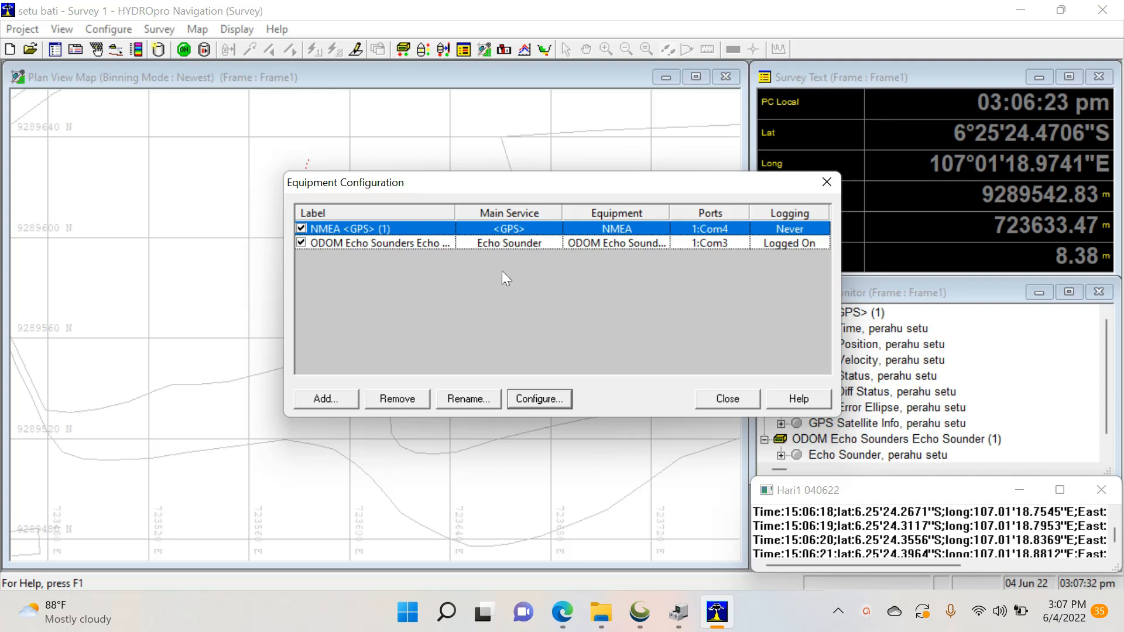
{"action": "left_click", "coordinate": [547, 398]}
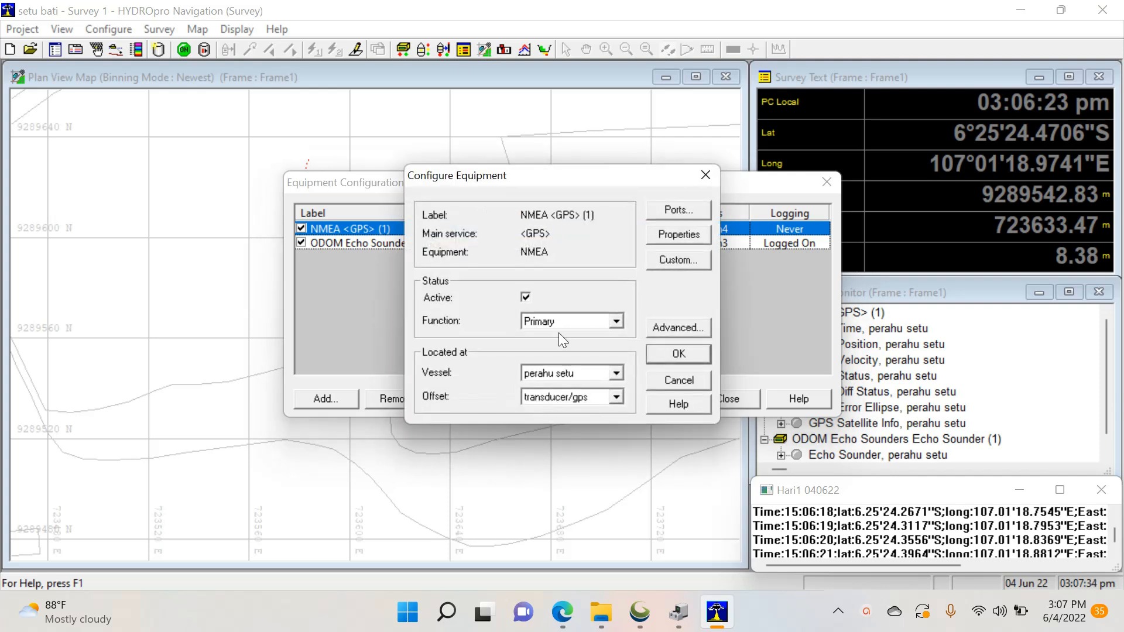
{"action": "left_click_drag", "start_coordinate": [596, 177], "coordinate": [531, 117]}
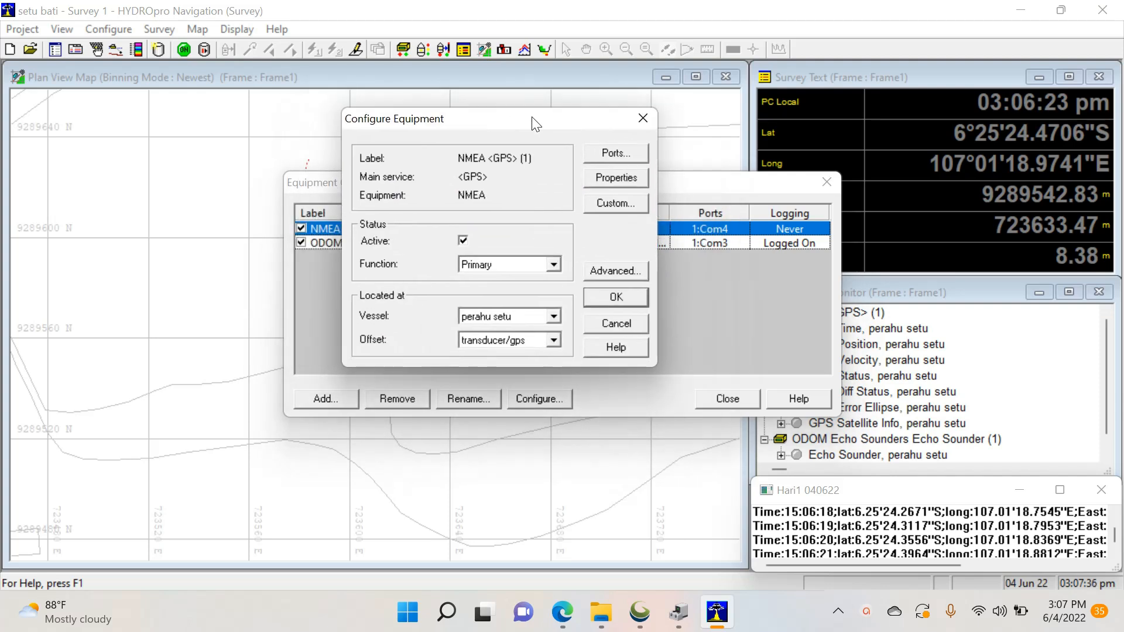
{"action": "left_click", "coordinate": [609, 153]}
{"action": "left_click_drag", "start_coordinate": [536, 65], "coordinate": [795, 83]}
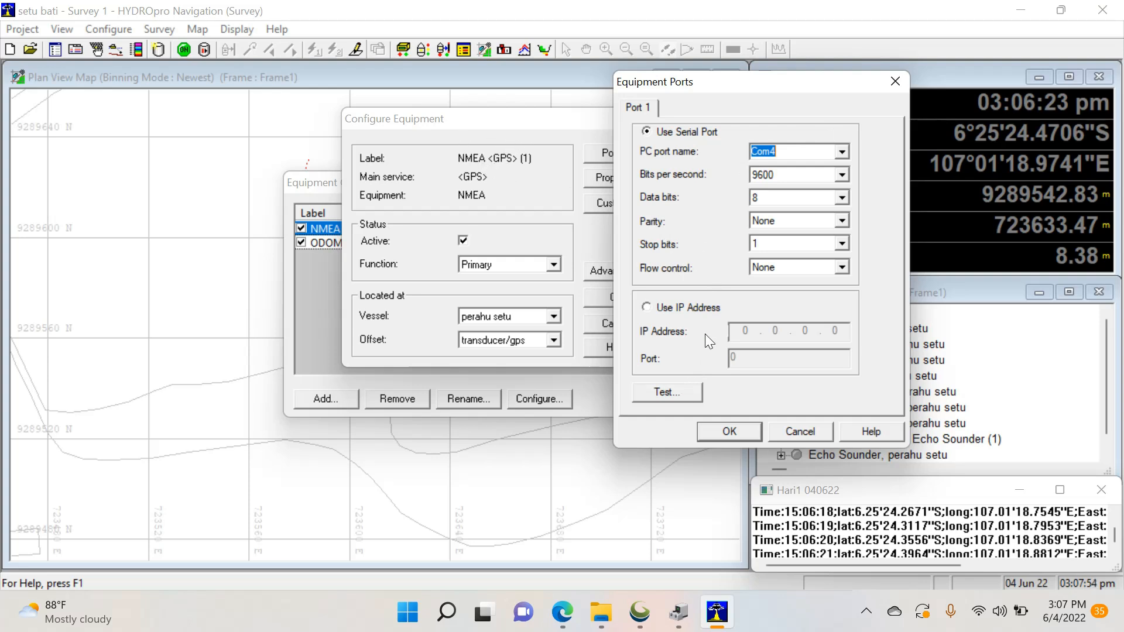
Confirm raw NMEA data arrives on Com4, then accept the GPS port and equipment settings.
{"action": "left_click", "coordinate": [684, 392]}
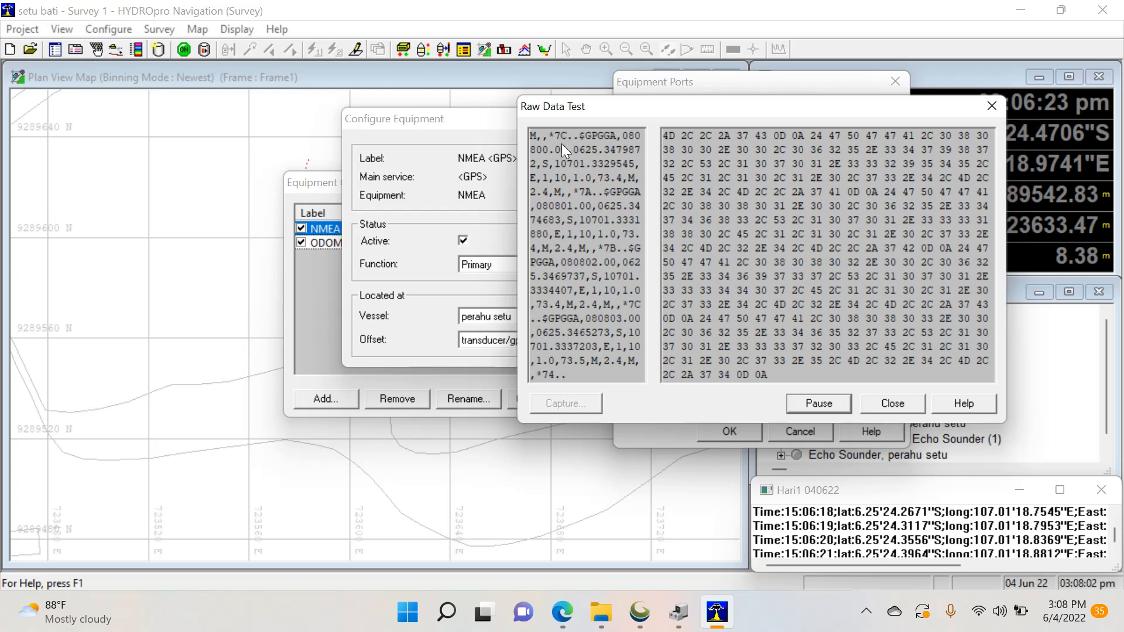
{"action": "left_click", "coordinate": [822, 402]}
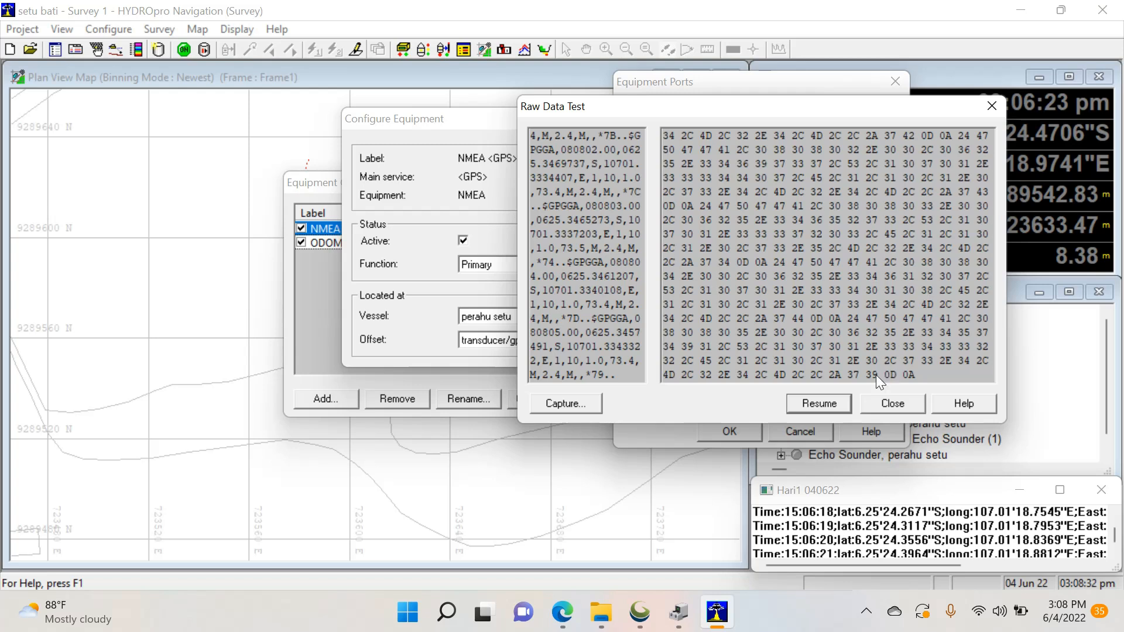
{"action": "left_click", "coordinate": [887, 401]}
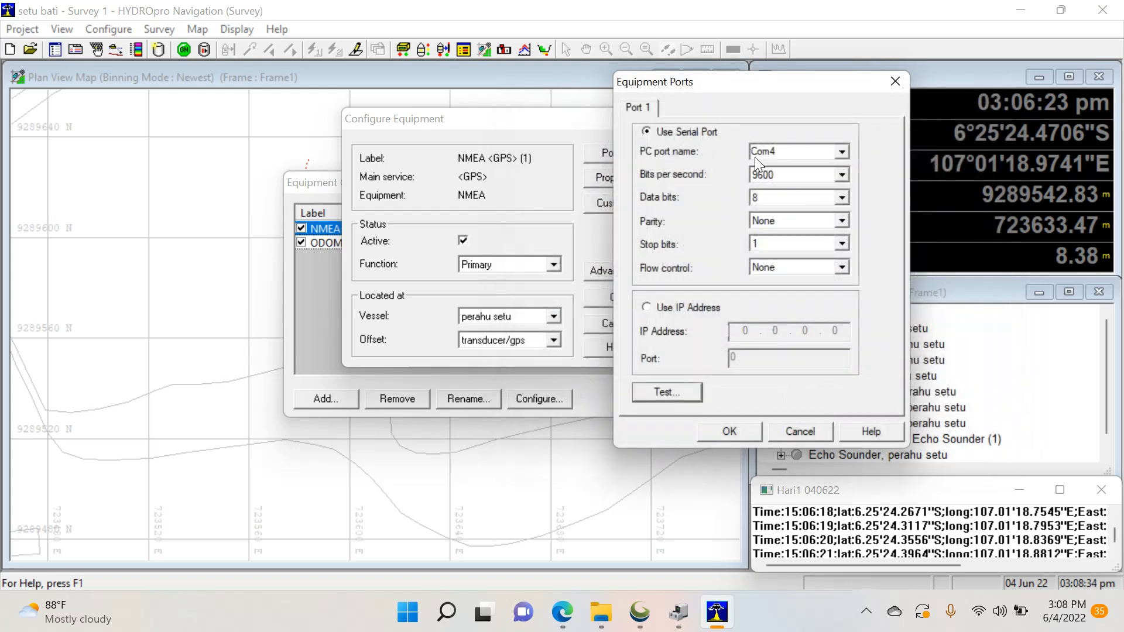
{"action": "left_click", "coordinate": [730, 431]}
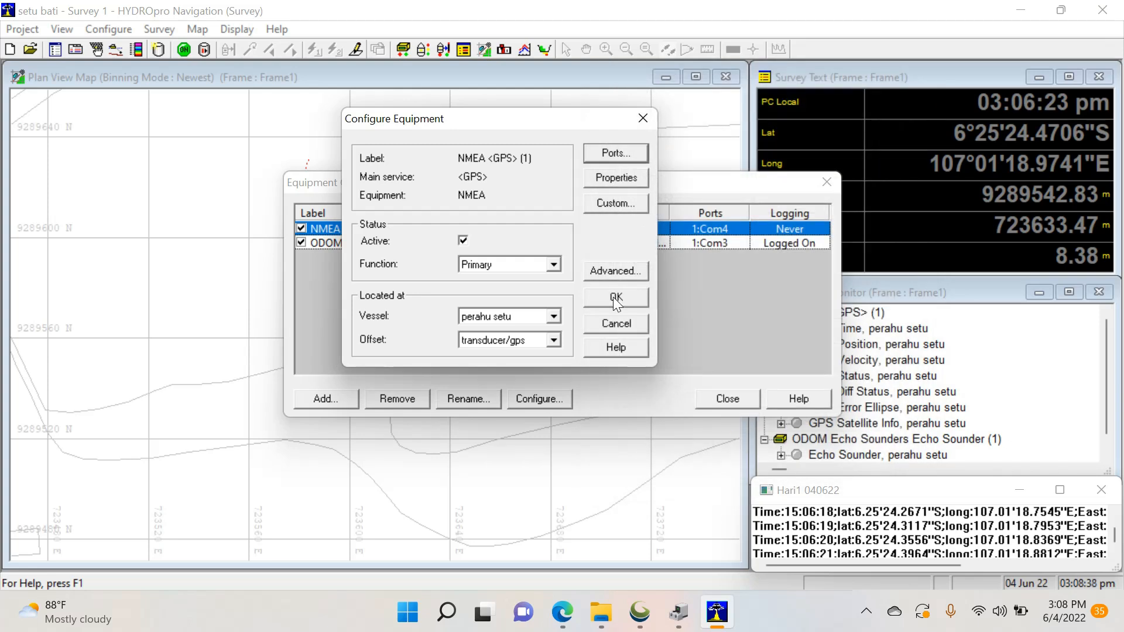
{"action": "left_click", "coordinate": [615, 297]}
{"action": "left_click", "coordinate": [396, 245]}
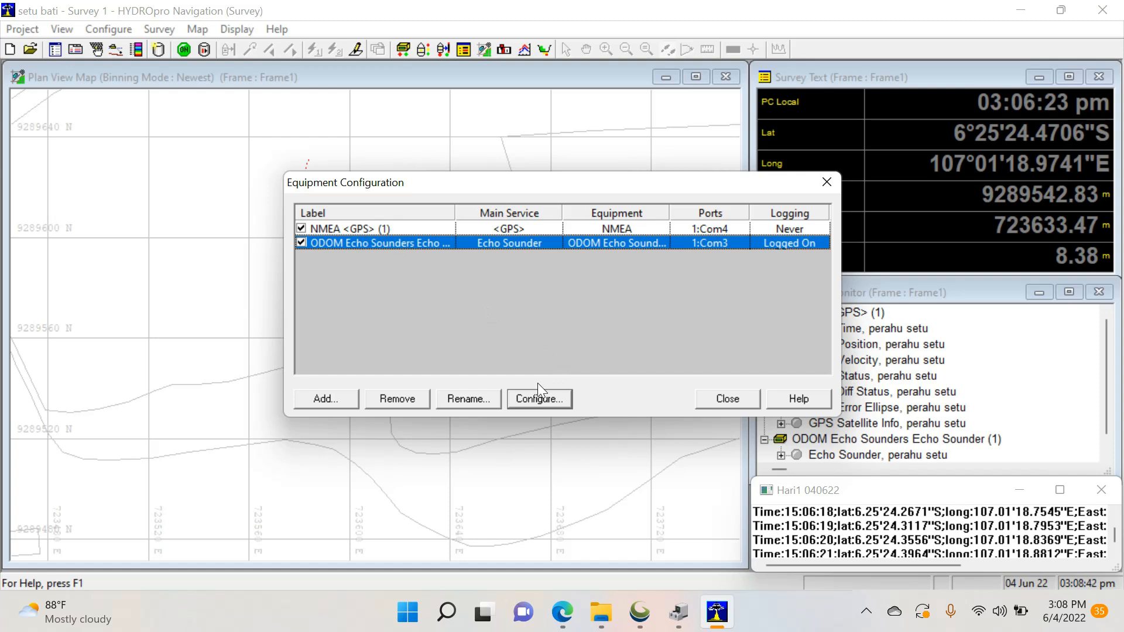
Check the ODOM echo sounder's Com3 9600-baud port settings and test its incoming raw data.
{"action": "left_click", "coordinate": [533, 401]}
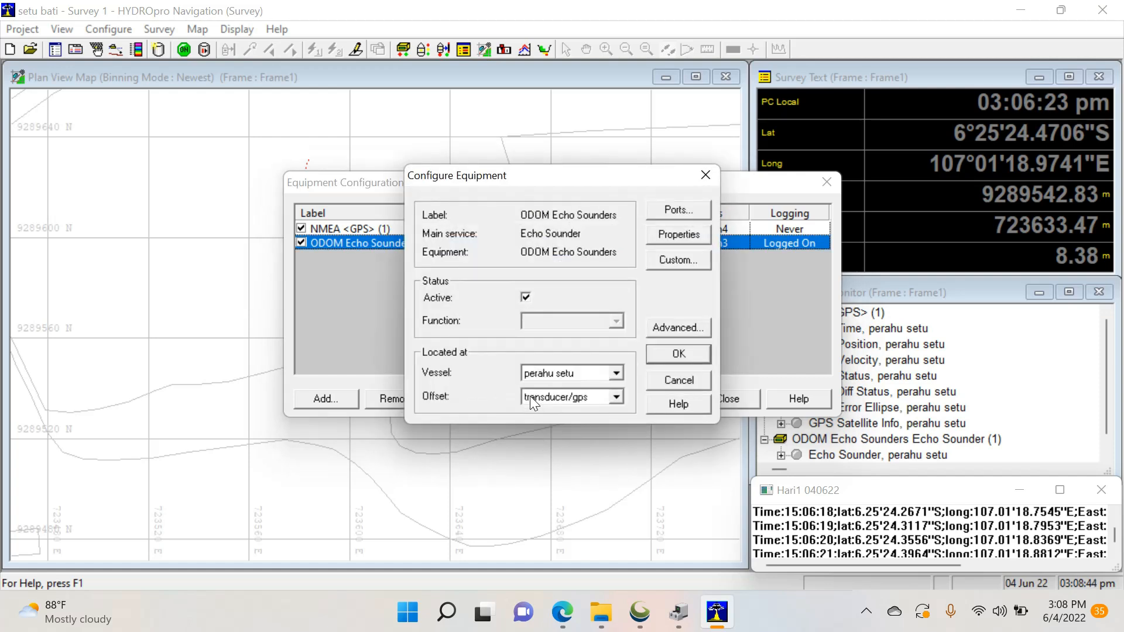
{"action": "left_click", "coordinate": [672, 208]}
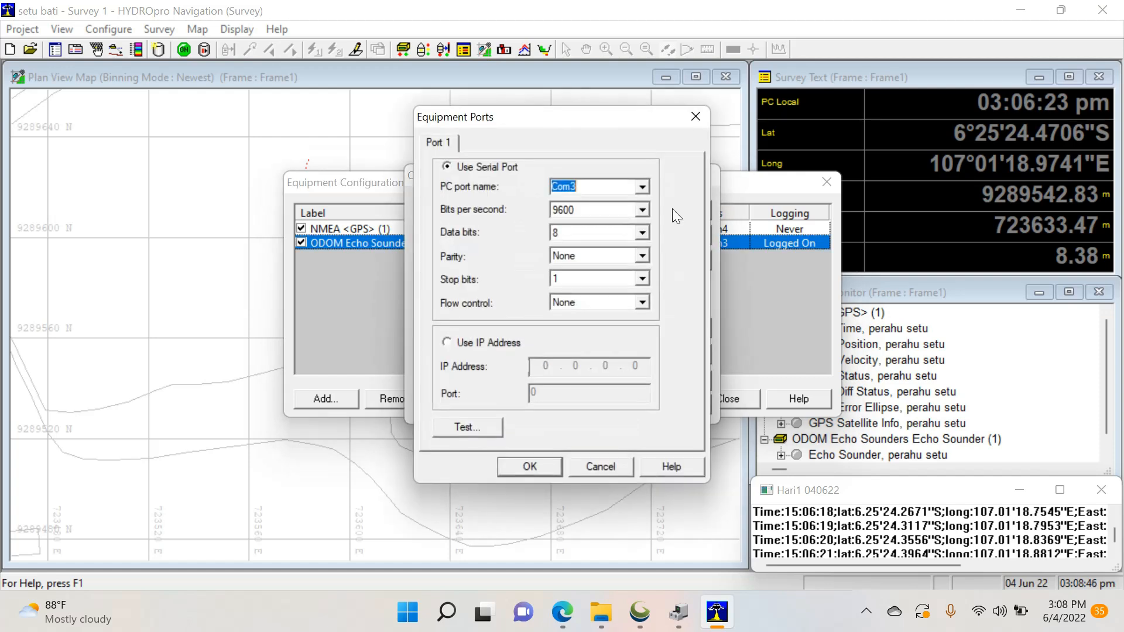
{"action": "left_click_drag", "start_coordinate": [584, 122], "coordinate": [831, 122]}
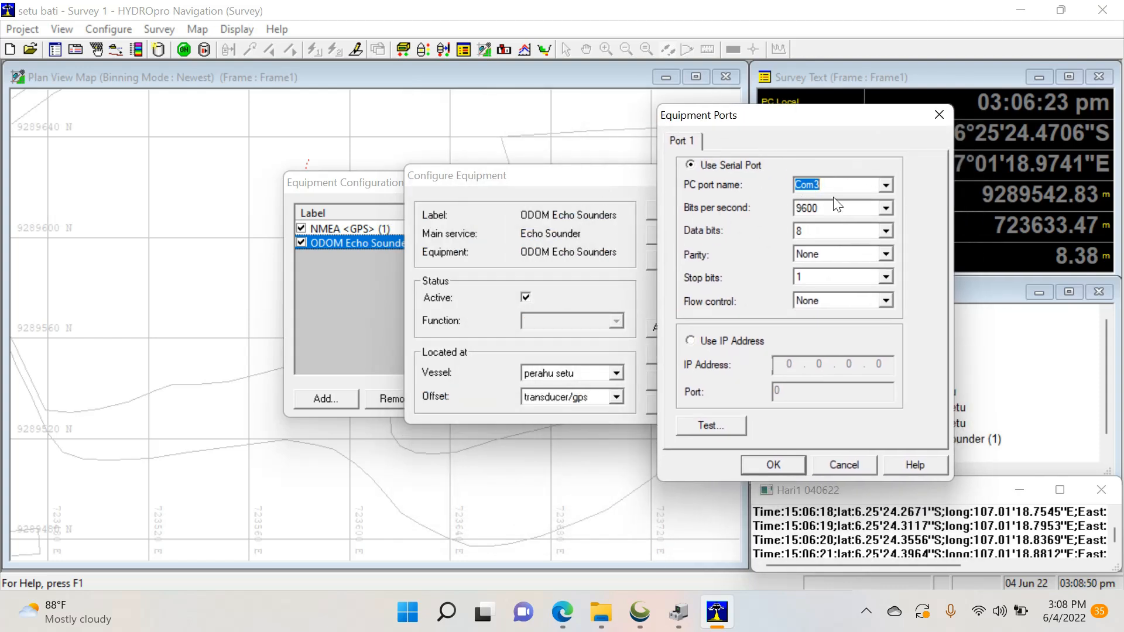
{"action": "left_click", "coordinate": [724, 424]}
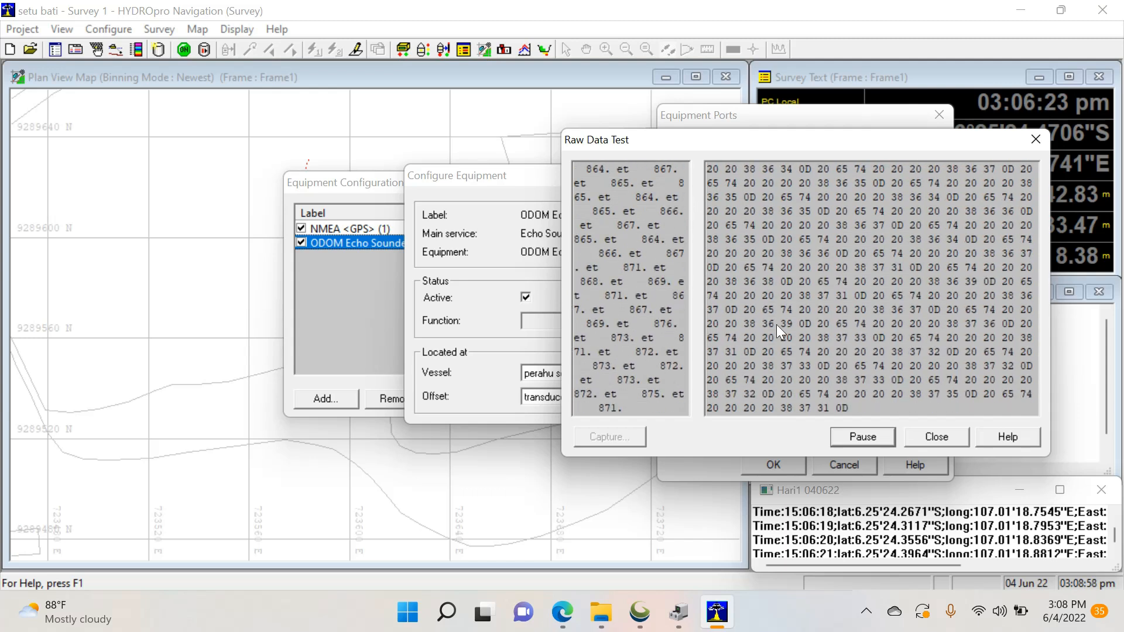
{"action": "left_click", "coordinate": [937, 437]}
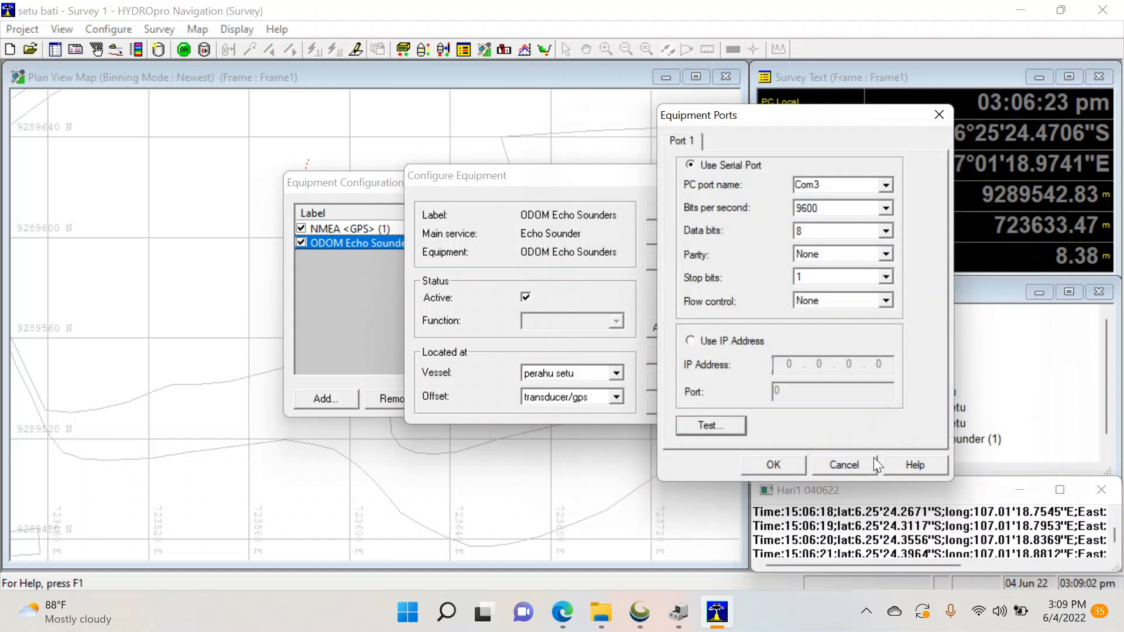
Accept the echo sounder settings and close all equipment configuration windows.
{"action": "left_click", "coordinate": [781, 463]}
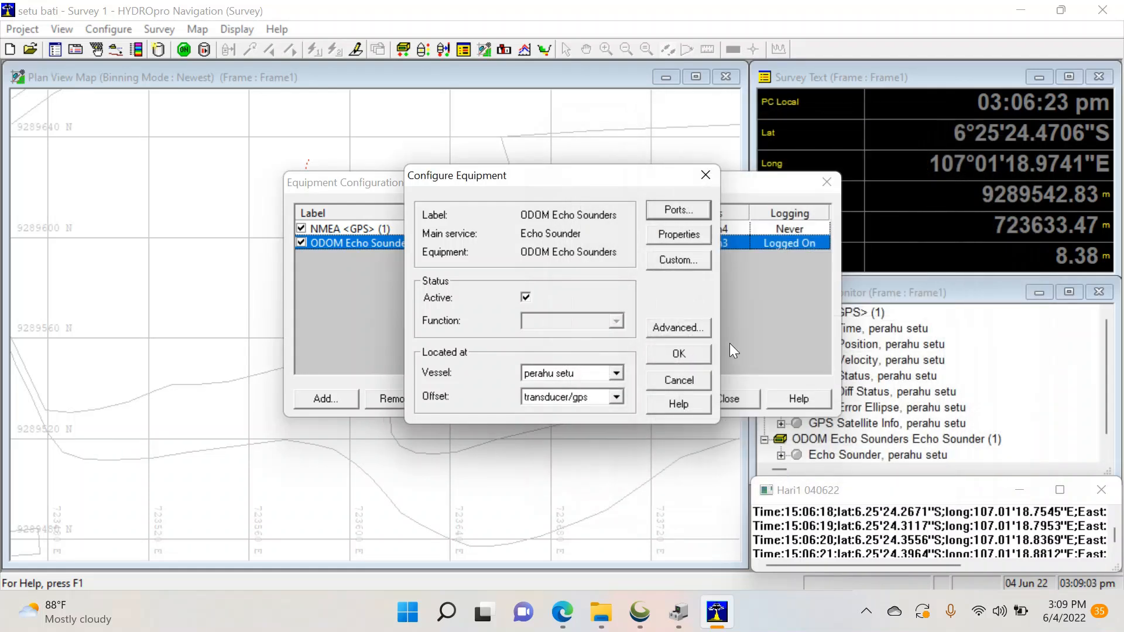
{"action": "left_click", "coordinate": [681, 353]}
{"action": "left_click", "coordinate": [724, 399]}
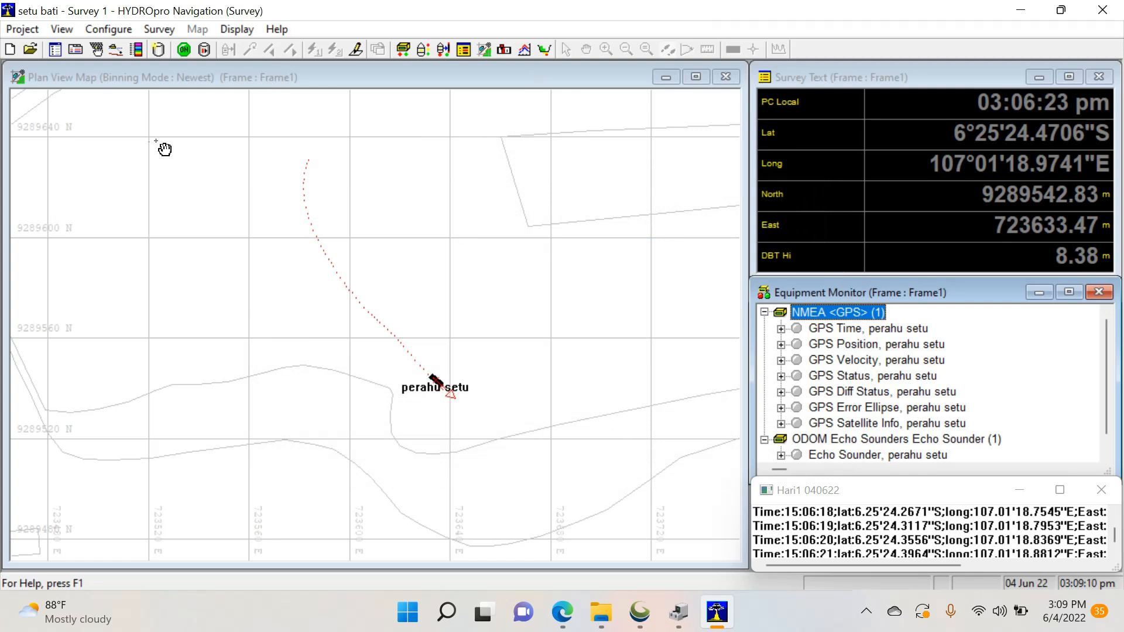
Take the survey online and stretch the Hari1 040622 output window over the map to show full lines.
{"action": "left_click", "coordinate": [185, 49]}
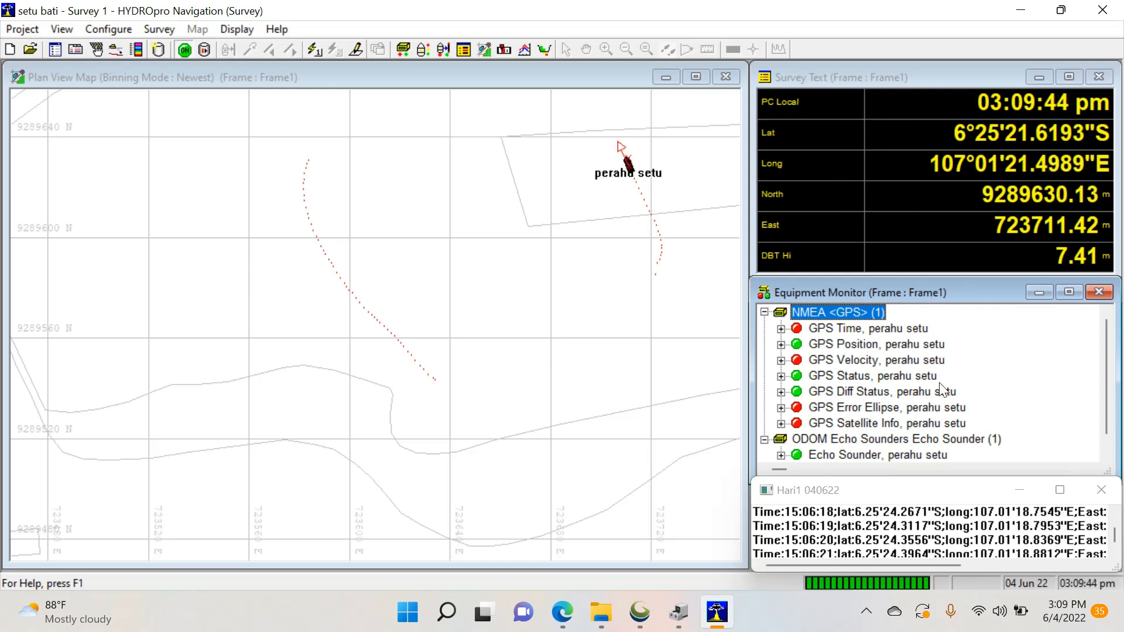
{"action": "left_click", "coordinate": [889, 495]}
{"action": "left_click_drag", "start_coordinate": [889, 498], "coordinate": [374, 420]}
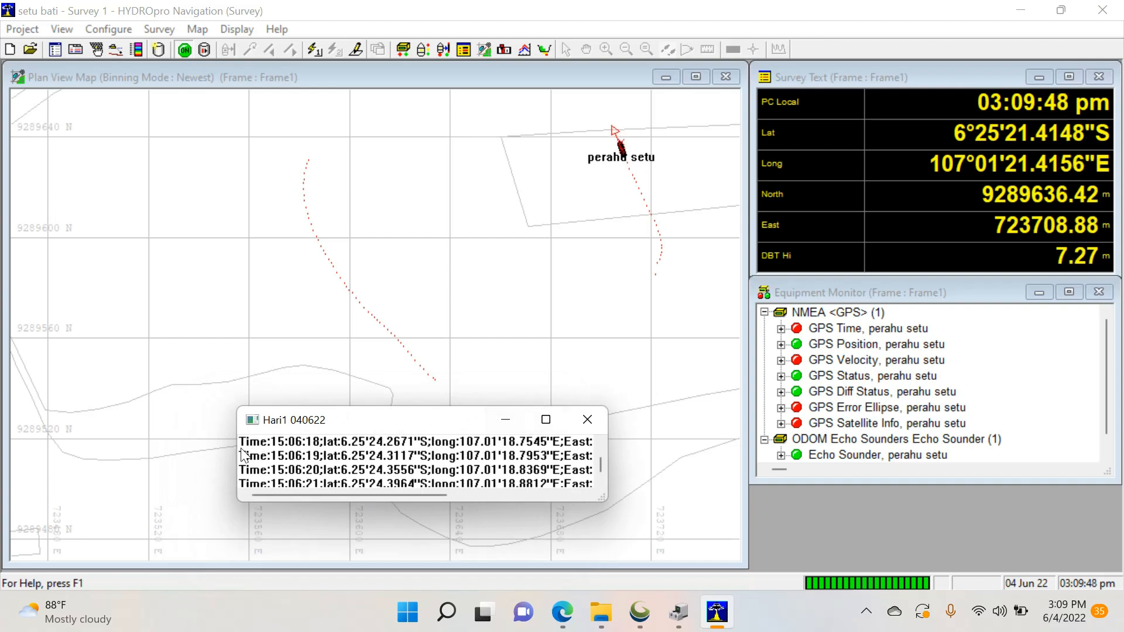
{"action": "left_click_drag", "start_coordinate": [233, 451], "coordinate": [11, 450]}
{"action": "left_click_drag", "start_coordinate": [612, 457], "coordinate": [706, 457]}
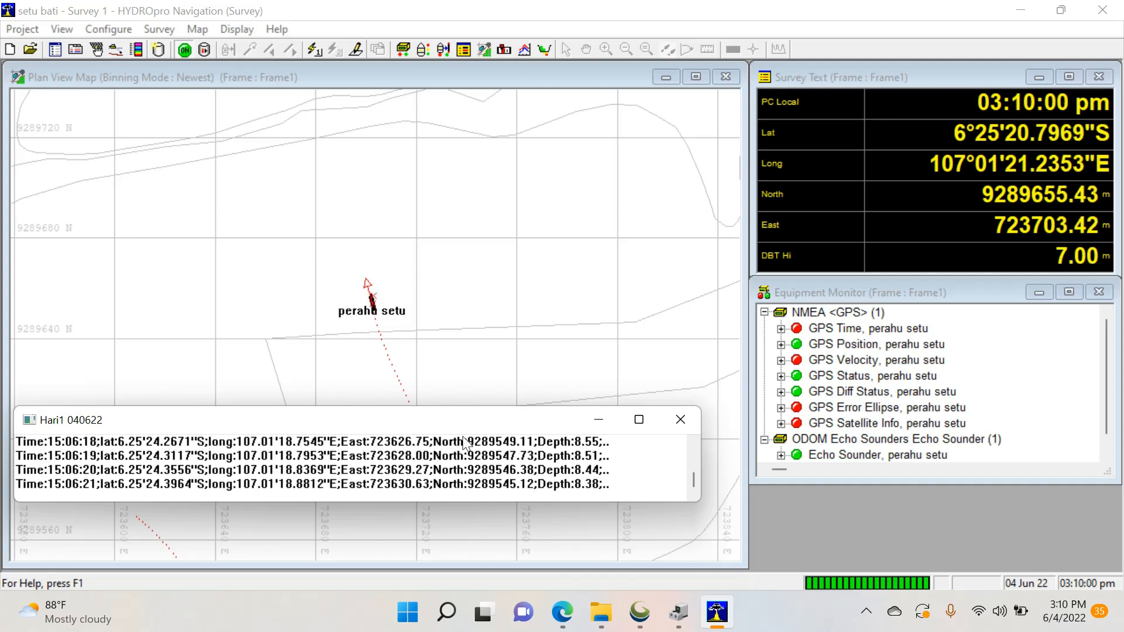
{"action": "left_click", "coordinate": [106, 30]}
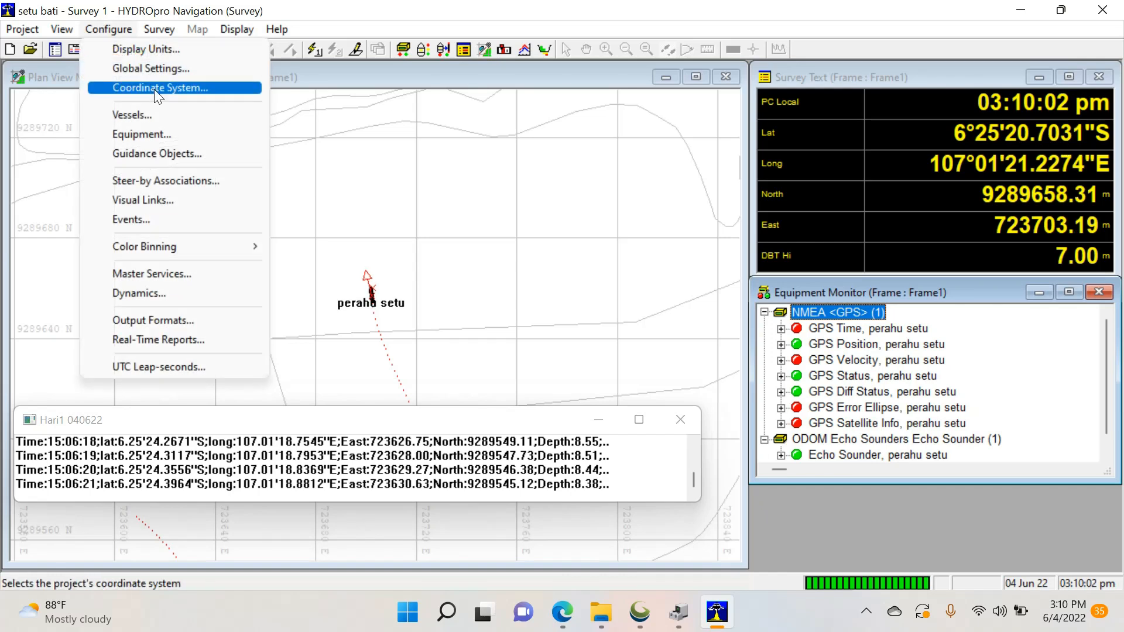
{"action": "left_click", "coordinate": [170, 321]}
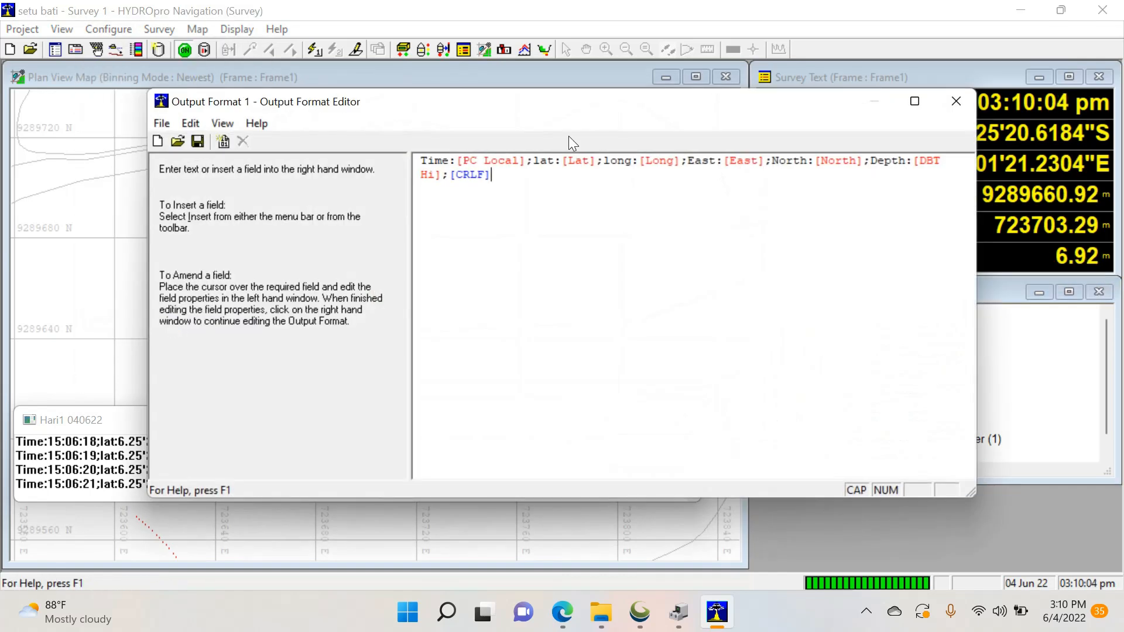
{"action": "left_click_drag", "start_coordinate": [537, 112], "coordinate": [415, 27]}
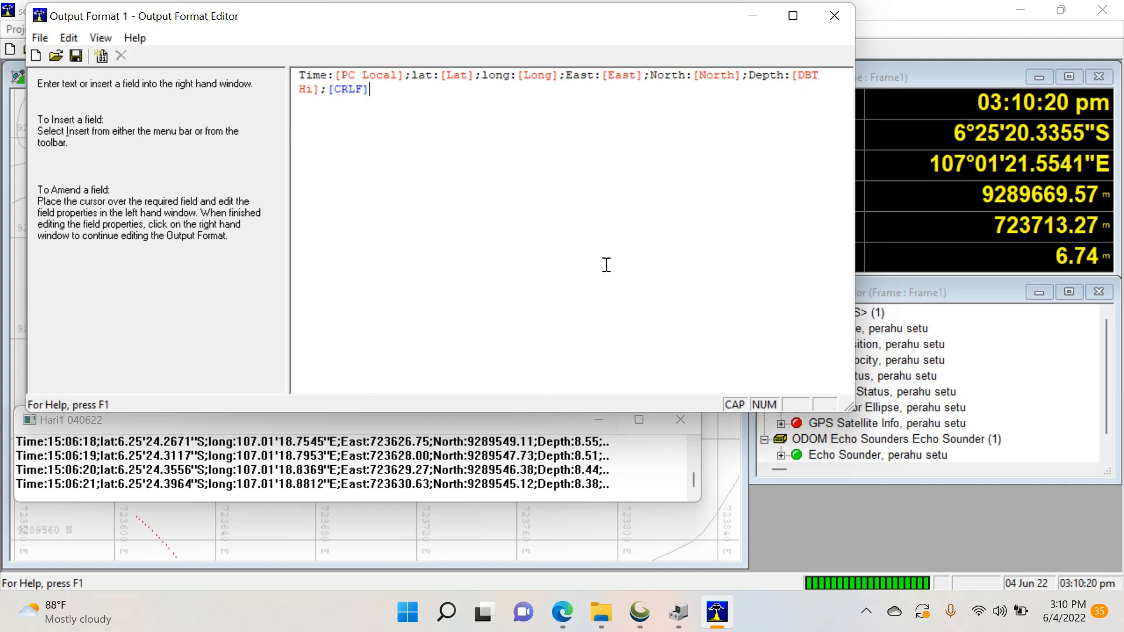
{"action": "left_click", "coordinate": [828, 17]}
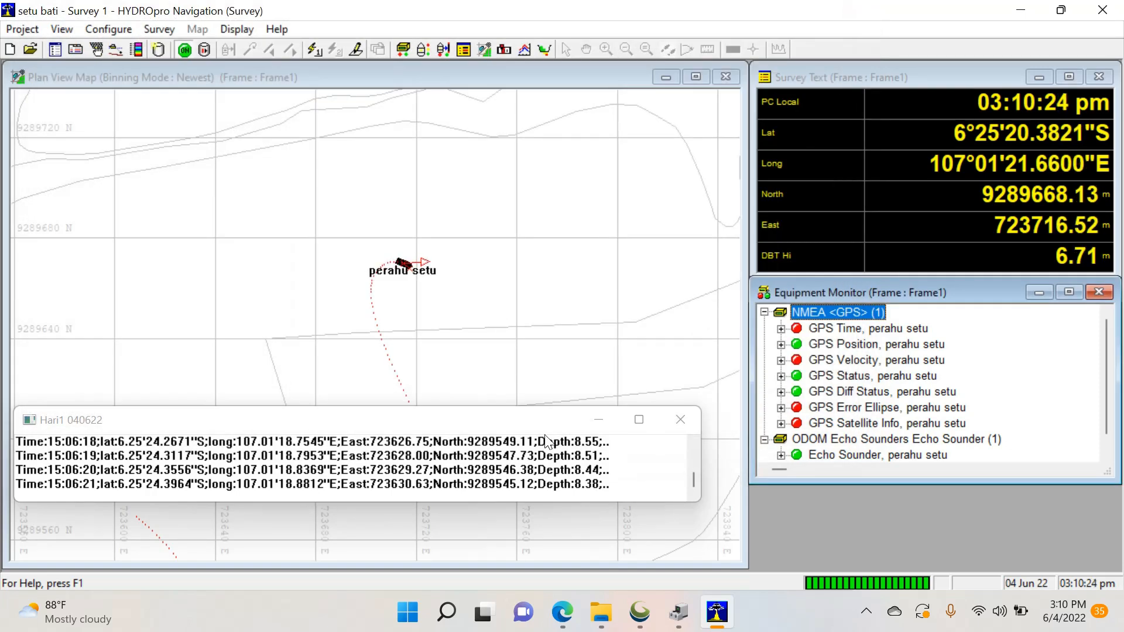
Move the Hari1 040622 window to the lower right, resize it, and turn Log On.
{"action": "left_click_drag", "start_coordinate": [481, 417], "coordinate": [925, 497]}
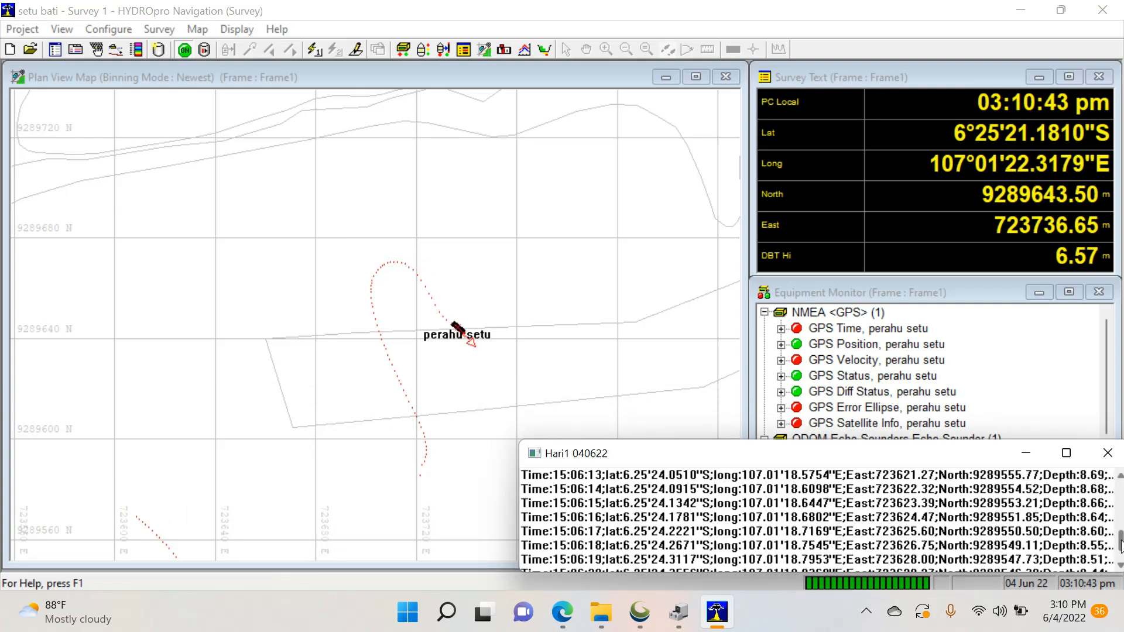
{"action": "left_click_drag", "start_coordinate": [1121, 547], "coordinate": [1120, 584]}
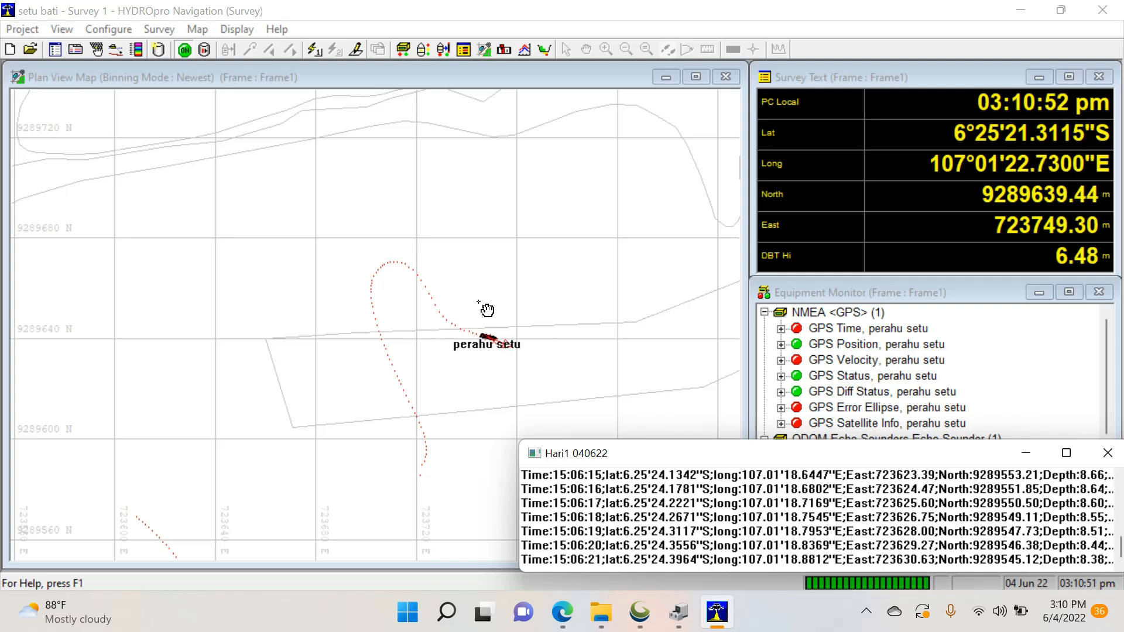
{"action": "left_click", "coordinate": [205, 49]}
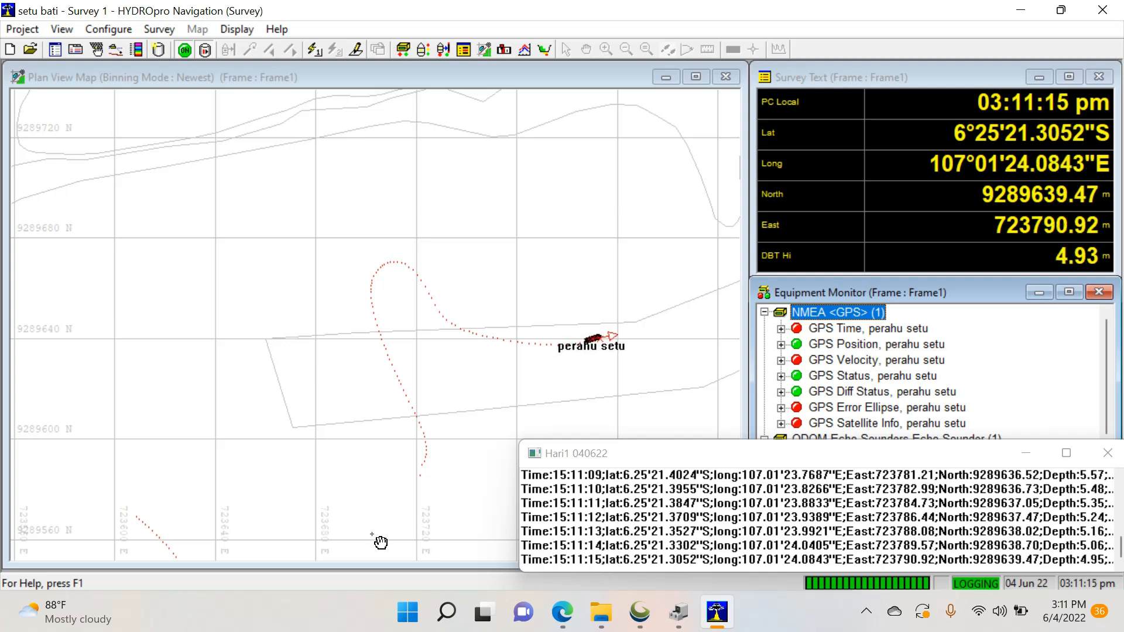
Open the Hari 1 log file from the New folder window and scroll to its latest 15:11 lines.
{"action": "left_click", "coordinate": [605, 616]}
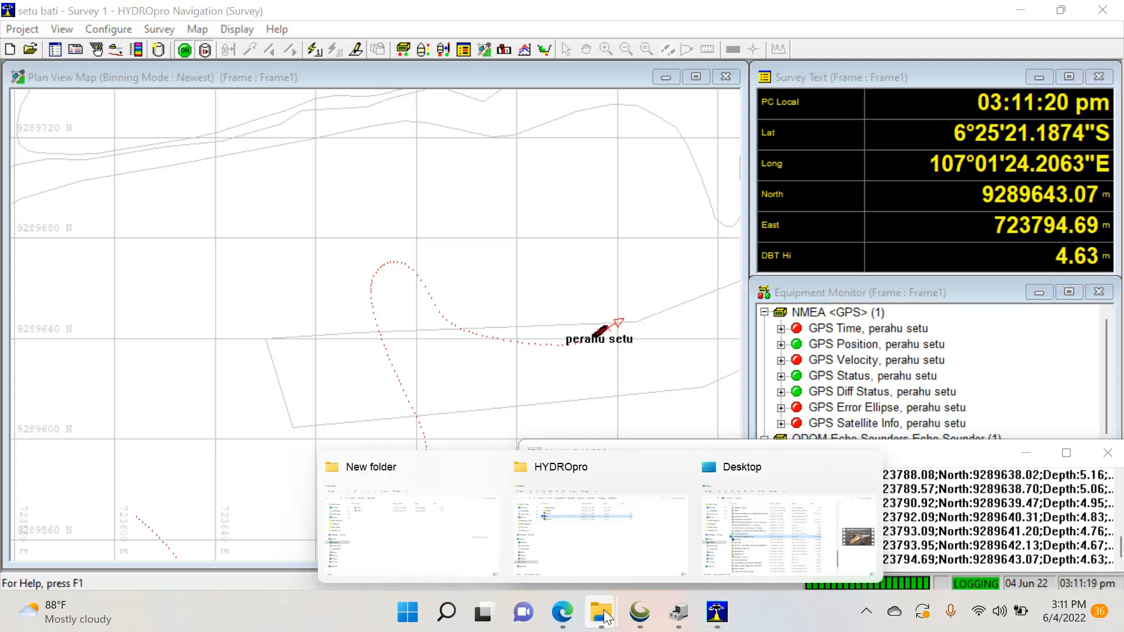
{"action": "left_click", "coordinate": [406, 519]}
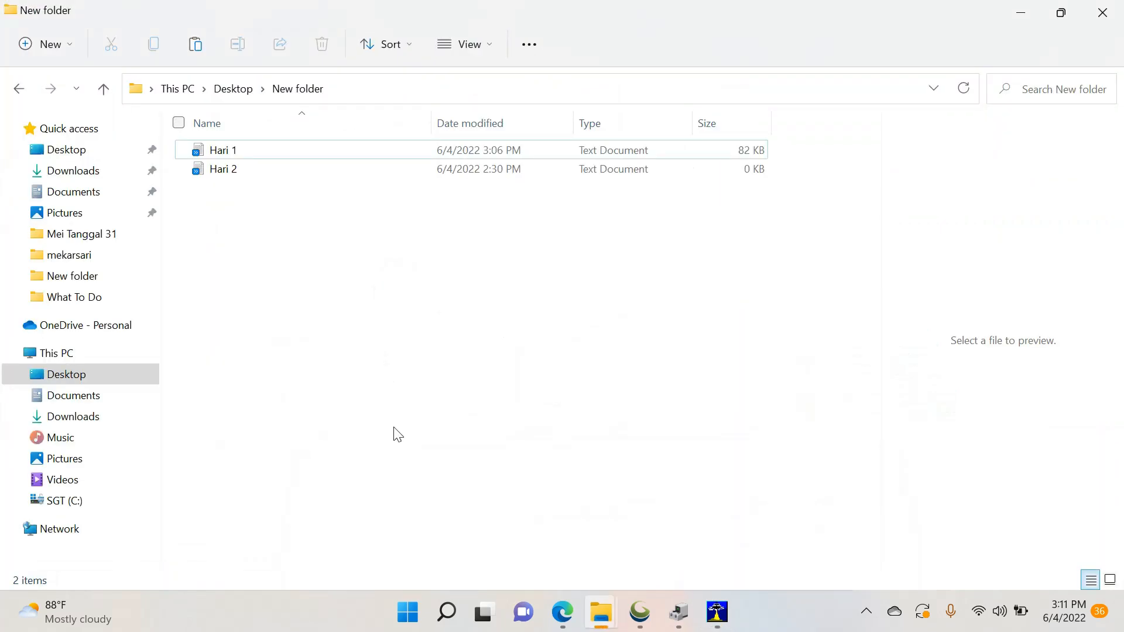
{"action": "double_click", "coordinate": [242, 150]}
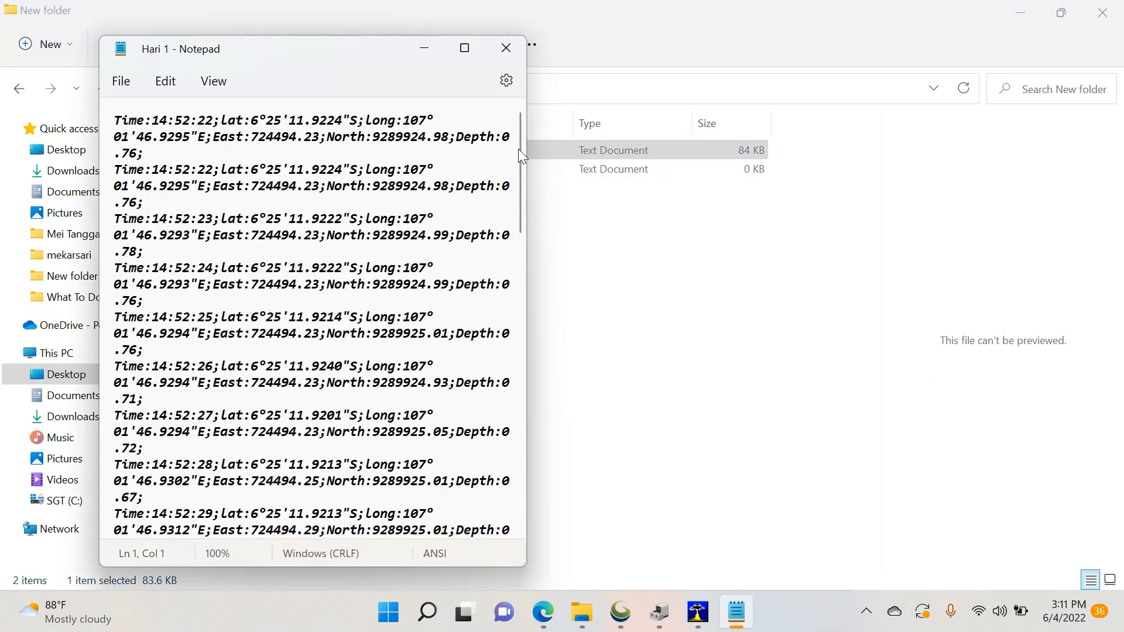
{"action": "left_click_drag", "start_coordinate": [518, 159], "coordinate": [495, 571]}
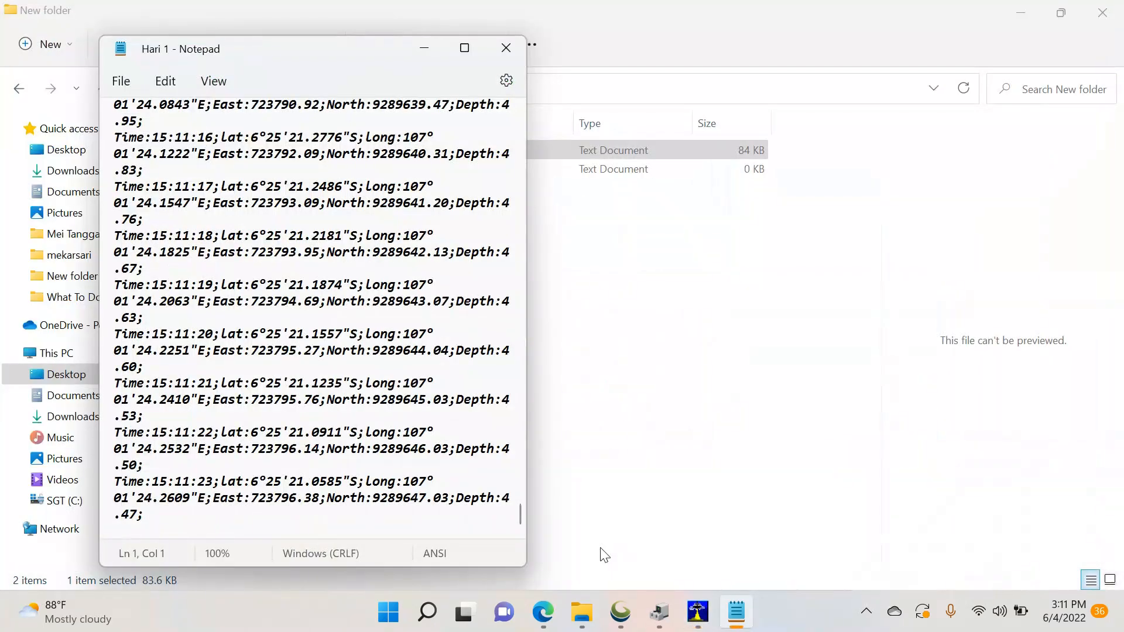
Close the Hari 1 file, minimize the New folder window, and restore HYDROpro with a taller Hari1 040622 window.
{"action": "left_click", "coordinate": [698, 612]}
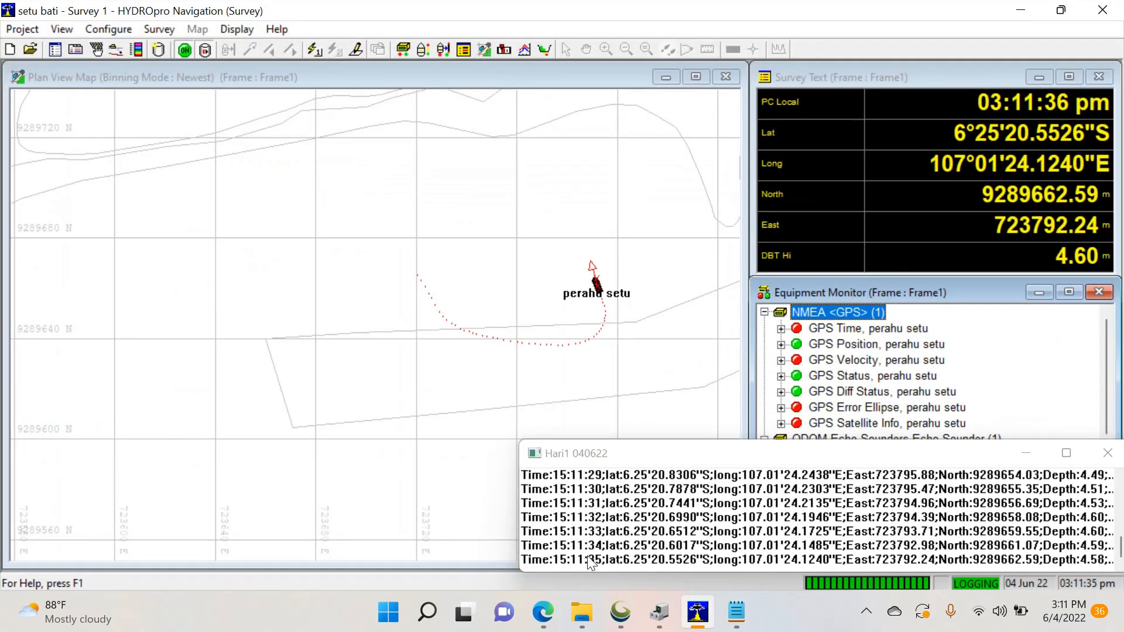
{"action": "left_click", "coordinate": [706, 615]}
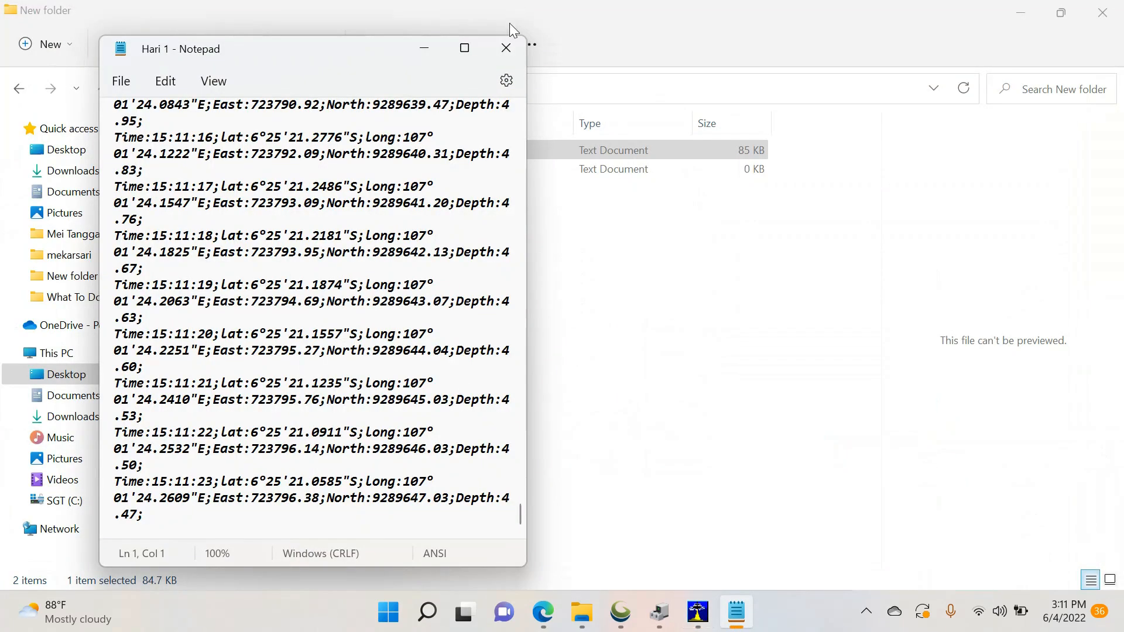
{"action": "left_click", "coordinate": [505, 48]}
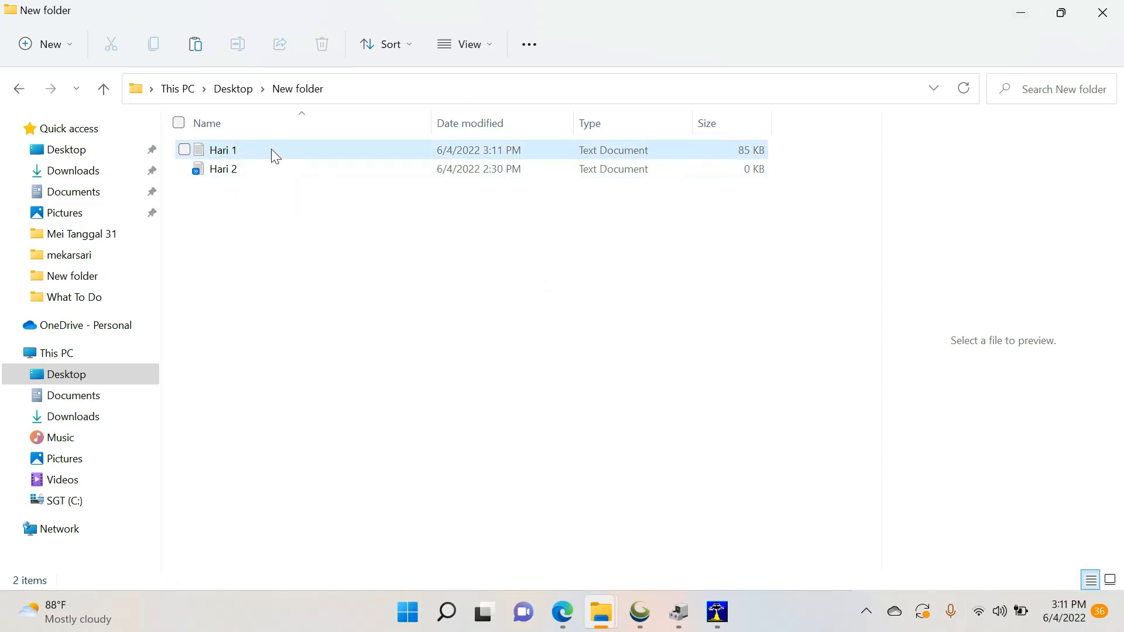
{"action": "left_click", "coordinate": [1022, 13]}
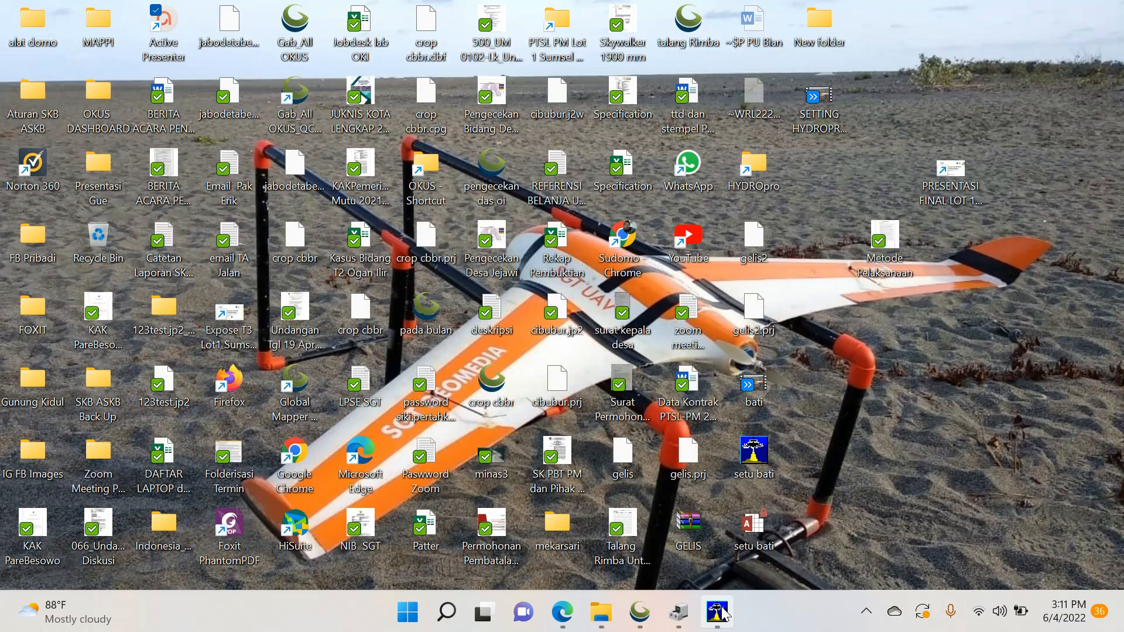
{"action": "left_click", "coordinate": [720, 613]}
{"action": "left_click_drag", "start_coordinate": [790, 440], "coordinate": [773, 424]}
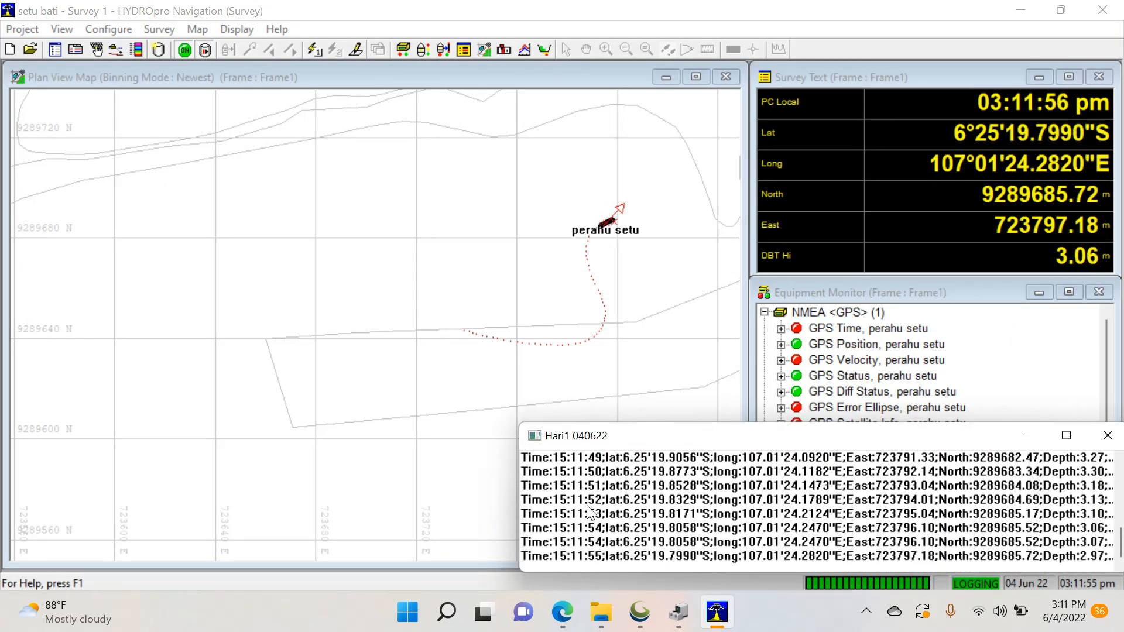
Turn Log On off and back on so depth records resume in the output file.
{"action": "left_click", "coordinate": [209, 52]}
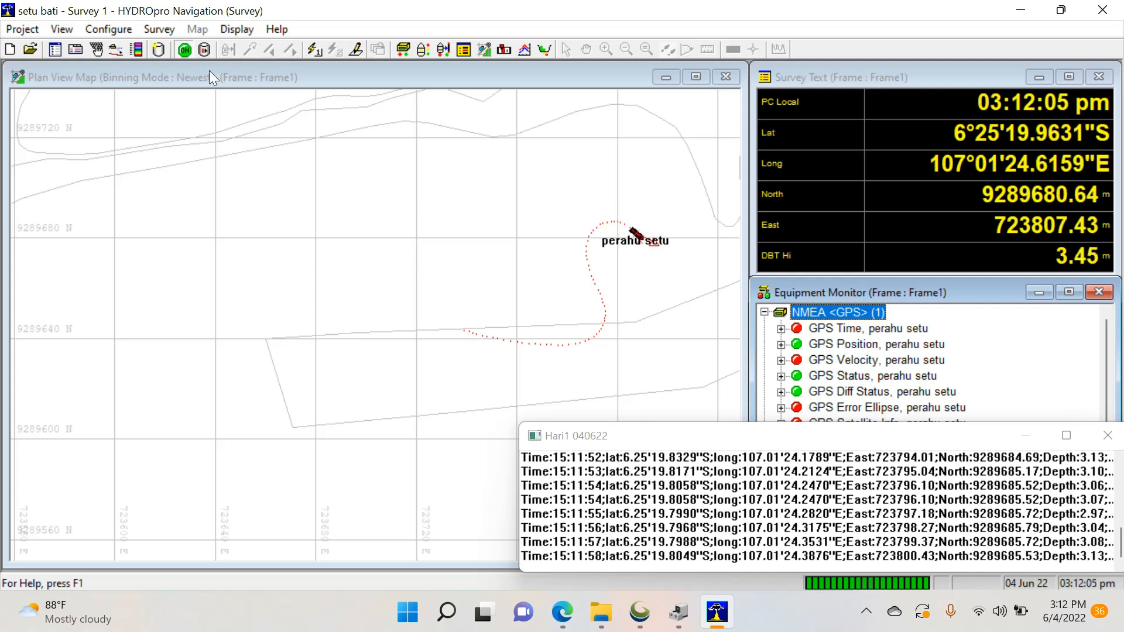
{"action": "left_click", "coordinate": [204, 51]}
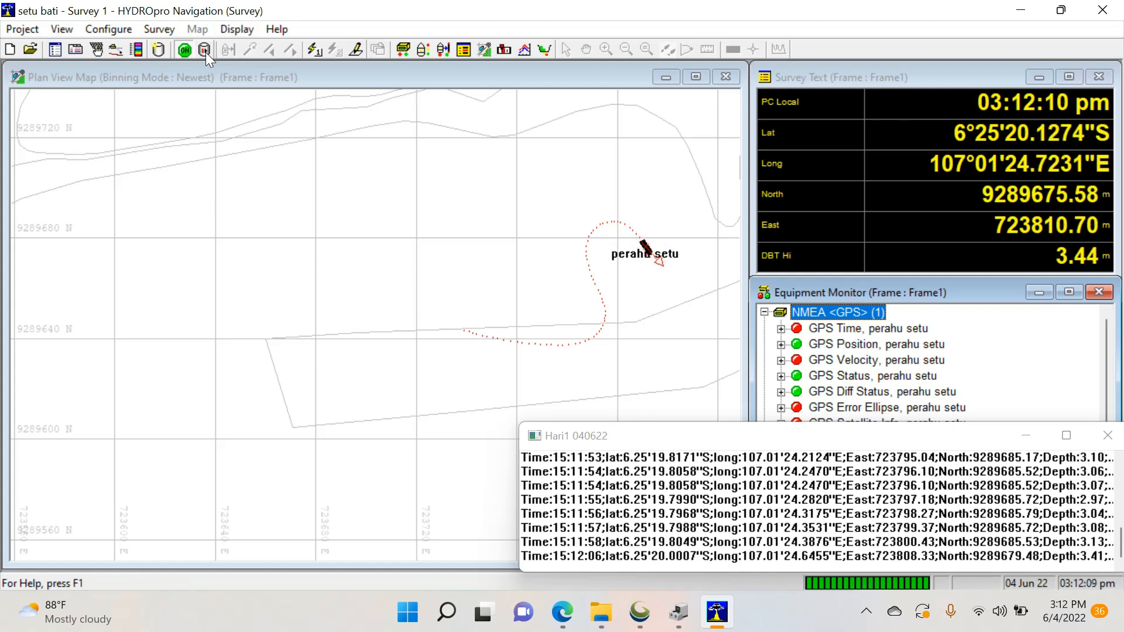
{"action": "left_click", "coordinate": [205, 54]}
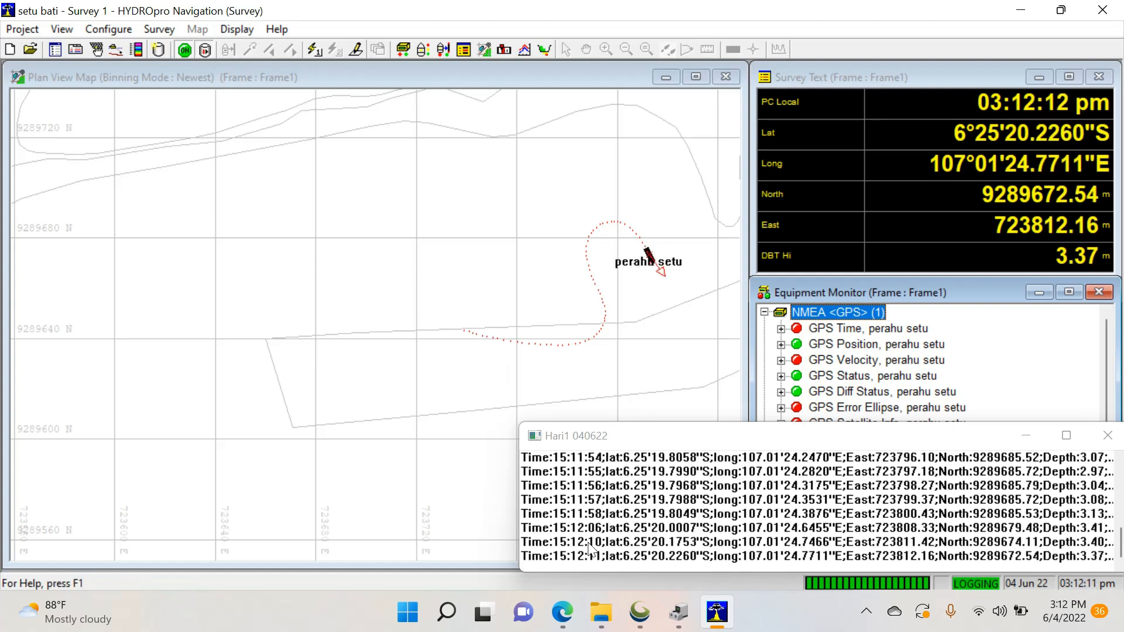
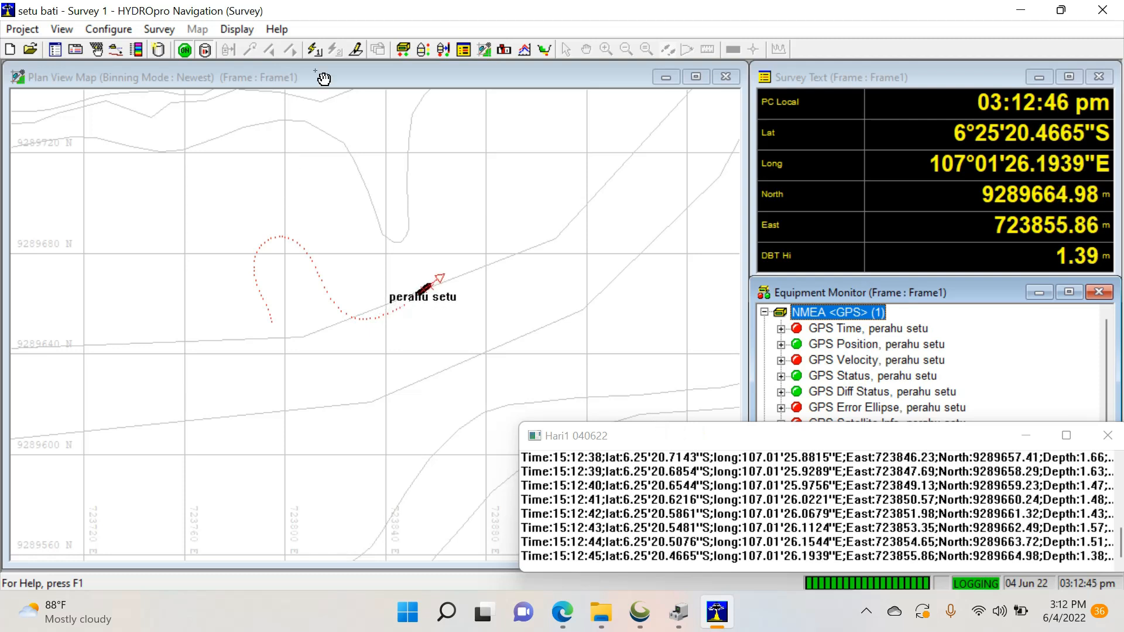
Open a new echo sounder depth-trace window and move it to the right side.
{"action": "left_click", "coordinate": [240, 29]}
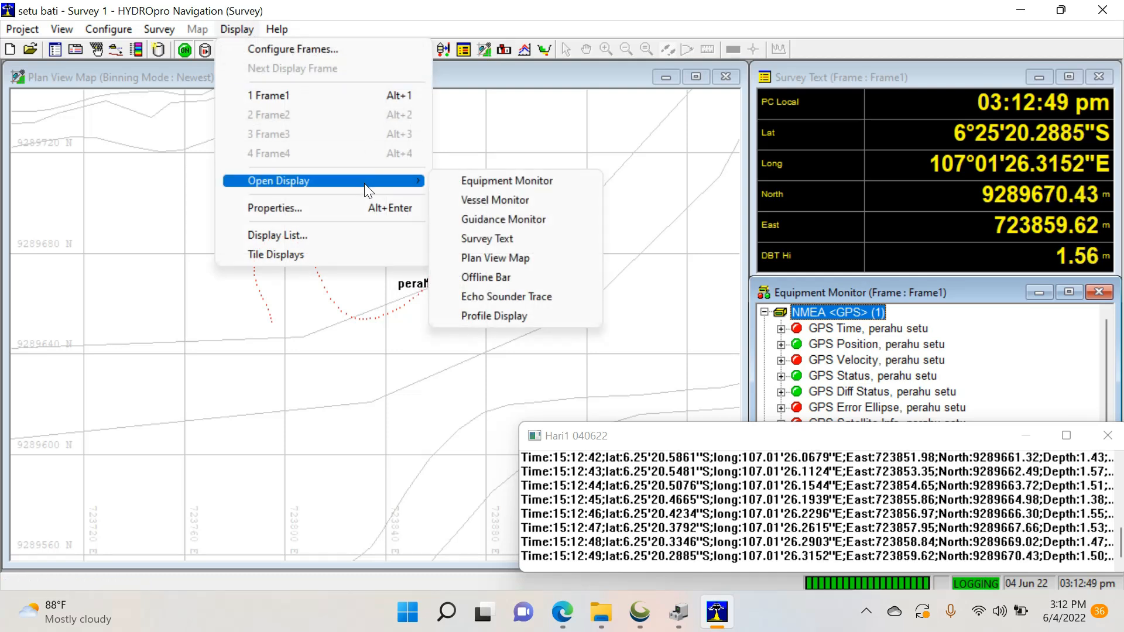
{"action": "mouse_move", "coordinate": [409, 183]}
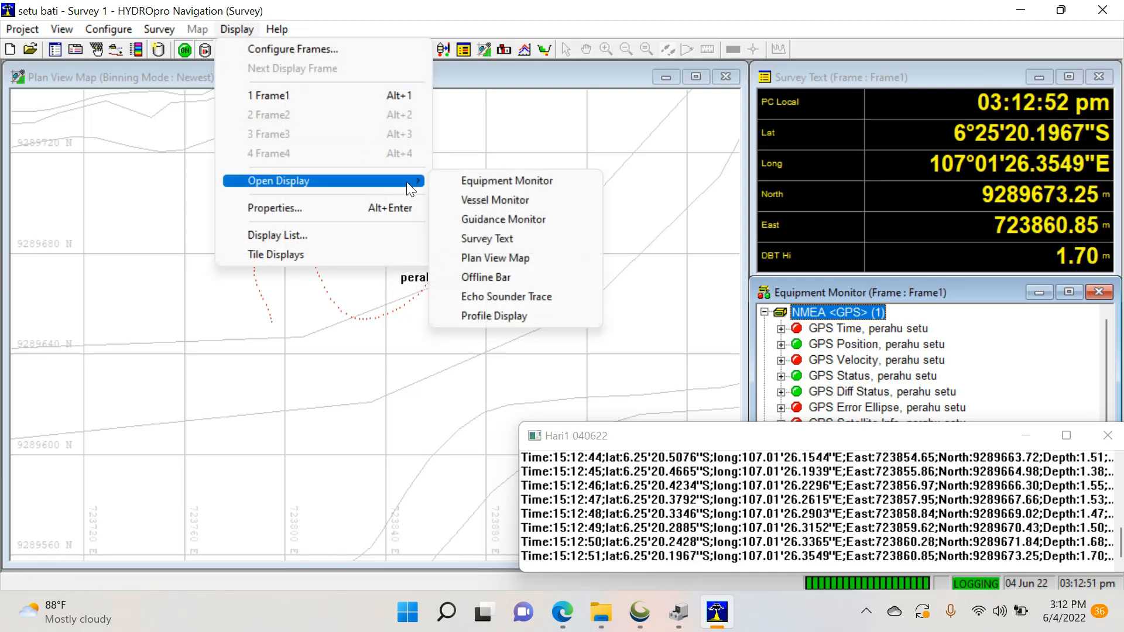
{"action": "left_click", "coordinate": [498, 295]}
{"action": "left_click_drag", "start_coordinate": [398, 459], "coordinate": [894, 212]}
{"action": "left_click_drag", "start_coordinate": [947, 270], "coordinate": [957, 303]}
Make the echo sounder window taller below the equipment monitor, then maximize and restore it.
{"action": "left_click", "coordinate": [902, 286]}
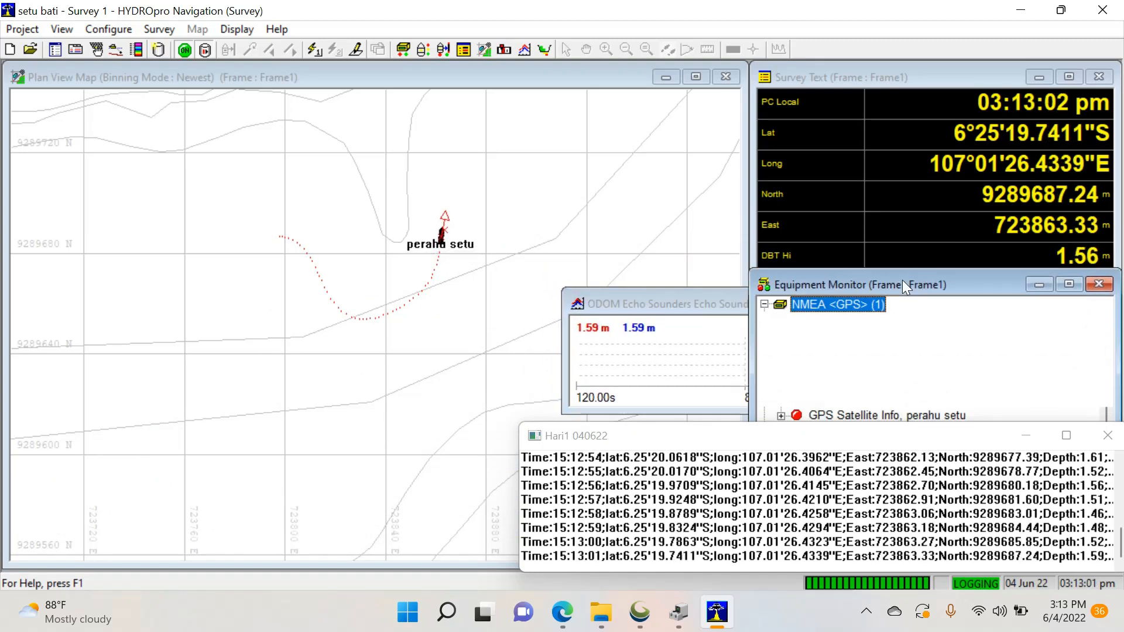
{"action": "left_click", "coordinate": [730, 301]}
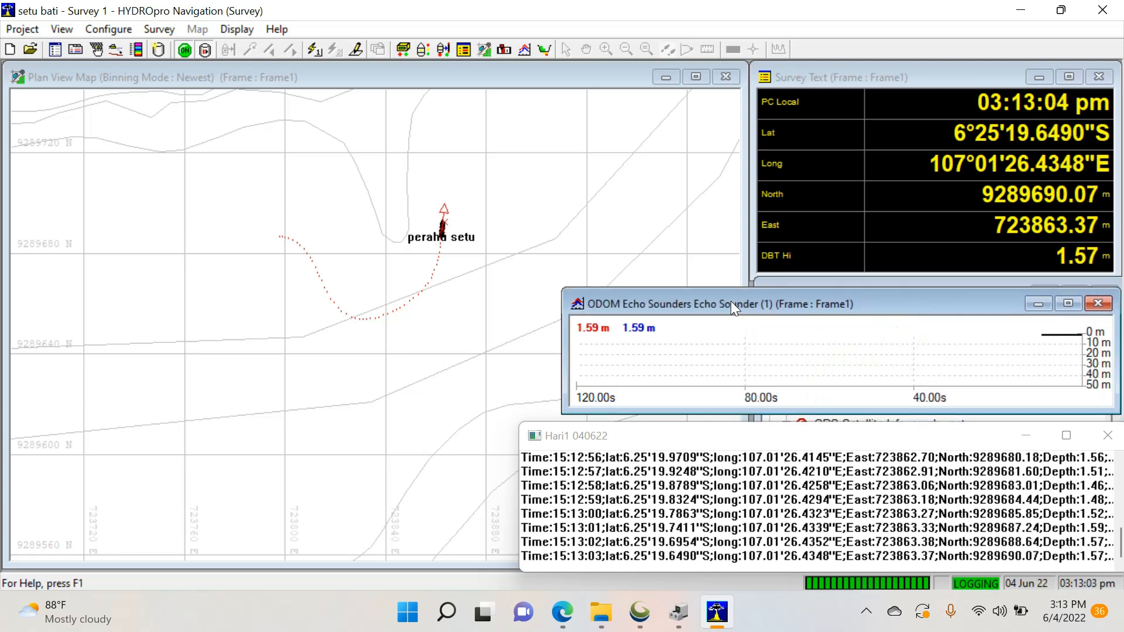
{"action": "left_click_drag", "start_coordinate": [800, 407], "coordinate": [785, 504]}
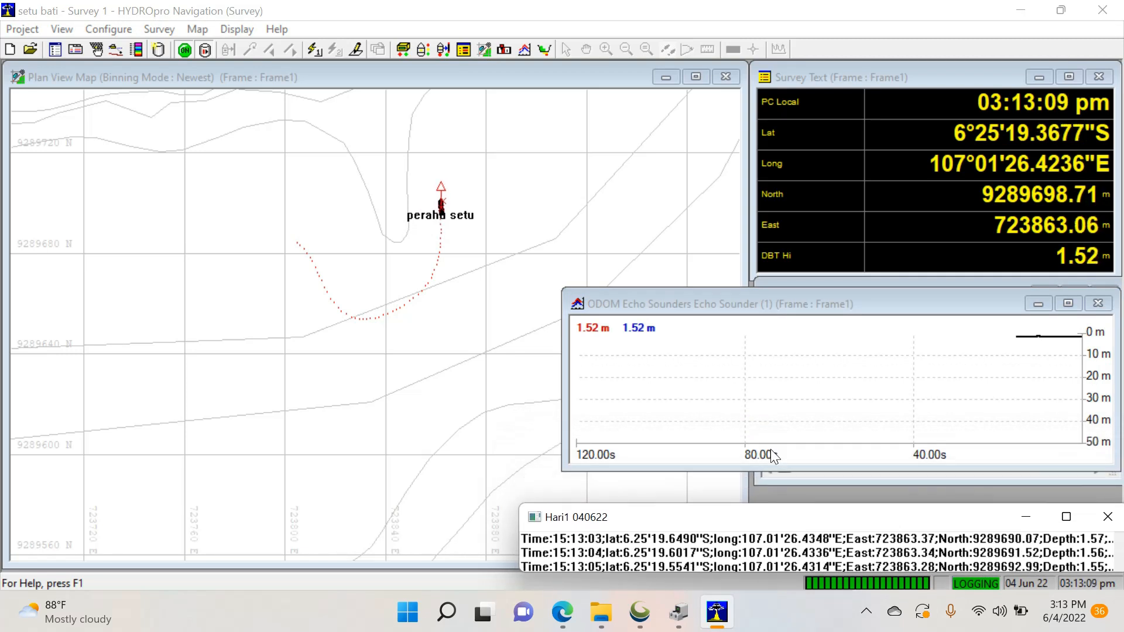
{"action": "left_click_drag", "start_coordinate": [711, 304], "coordinate": [726, 331]}
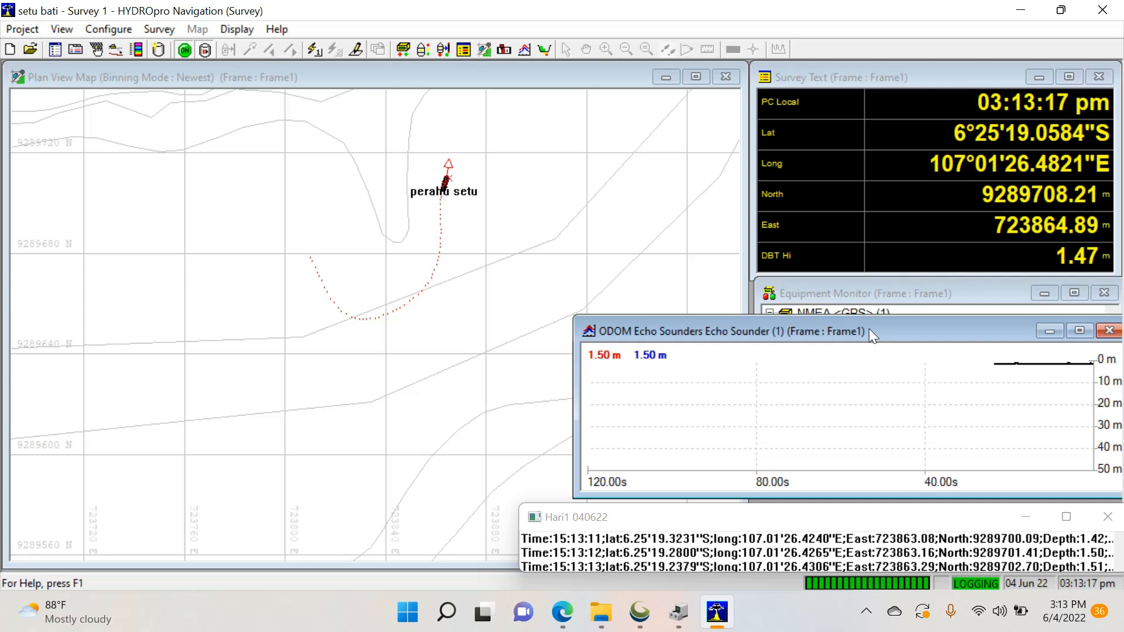
{"action": "double_click", "coordinate": [655, 327]}
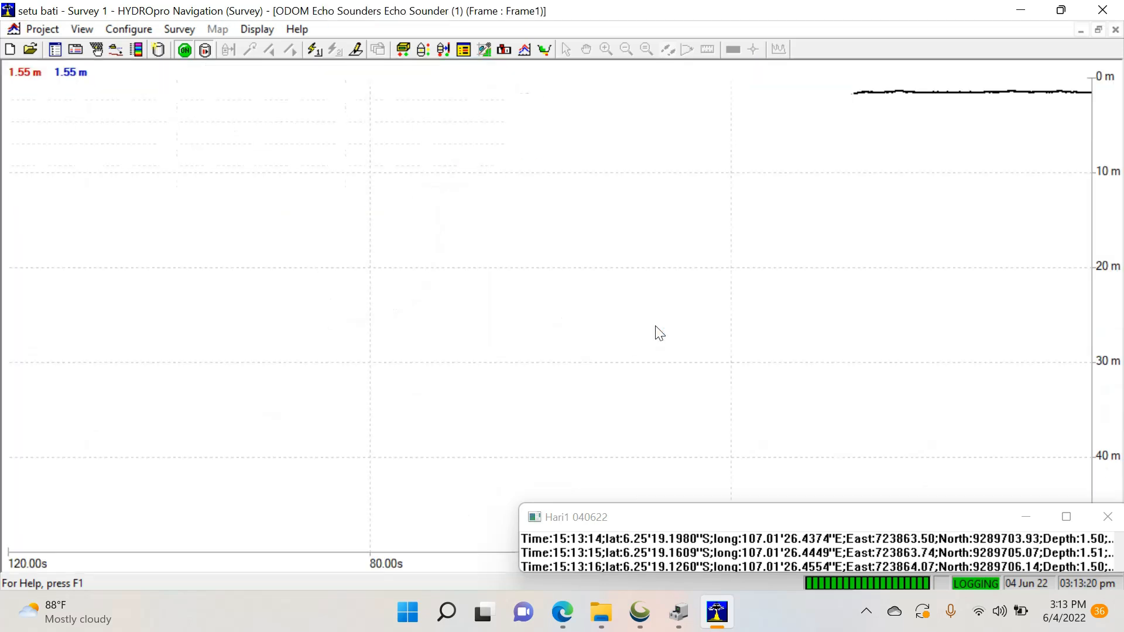
{"action": "left_click", "coordinate": [1099, 30]}
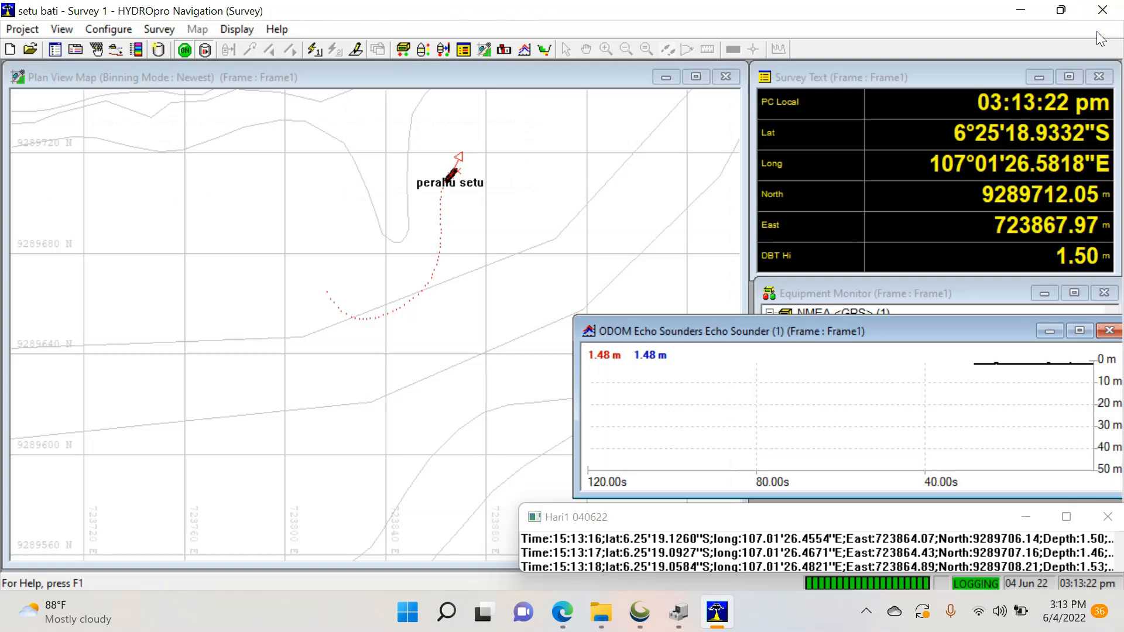
In the trace properties, change the depth maximum from 50 to 20 with a 5 m interval.
{"action": "left_click", "coordinate": [236, 28]}
{"action": "left_click", "coordinate": [256, 208]}
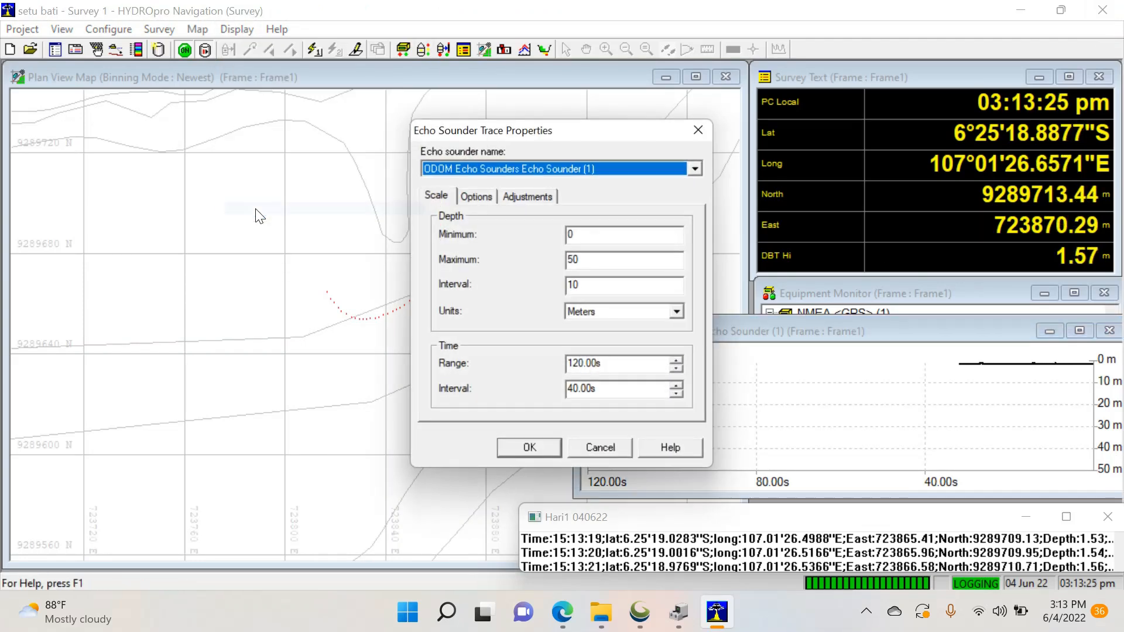
{"action": "left_click_drag", "start_coordinate": [592, 264], "coordinate": [512, 283]}
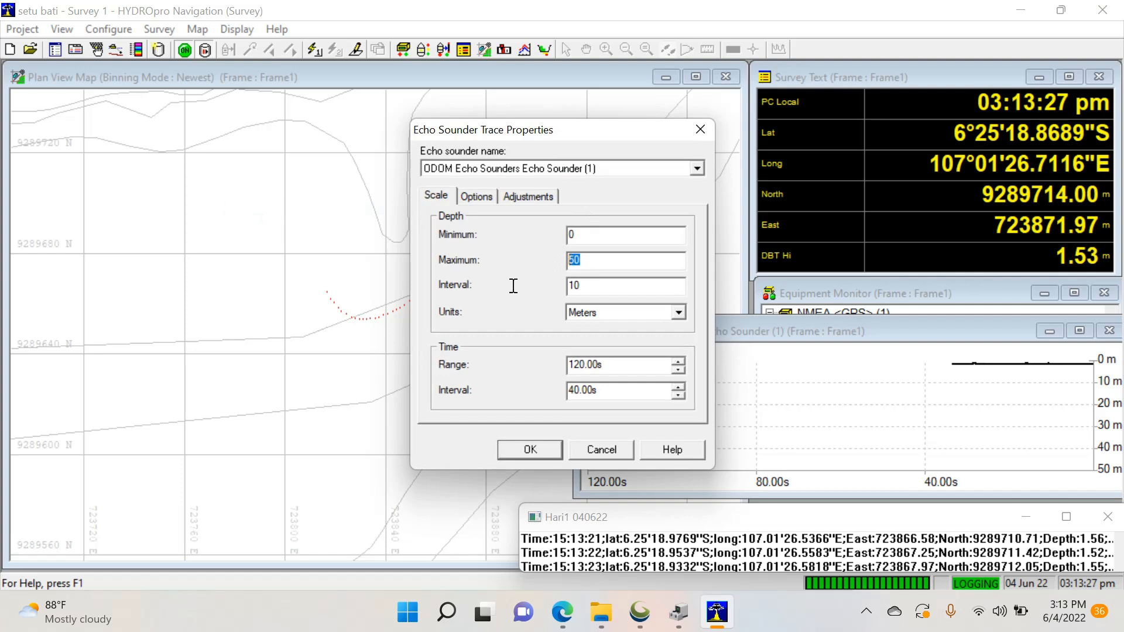
{"action": "type", "text": "20"}
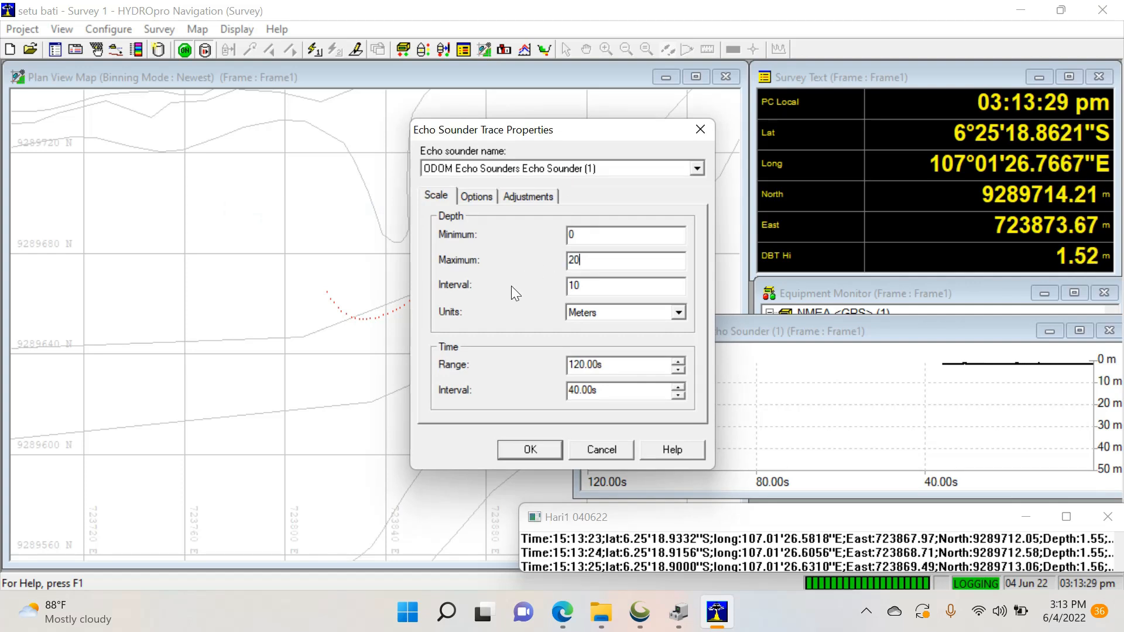
{"action": "left_click", "coordinate": [612, 285]}
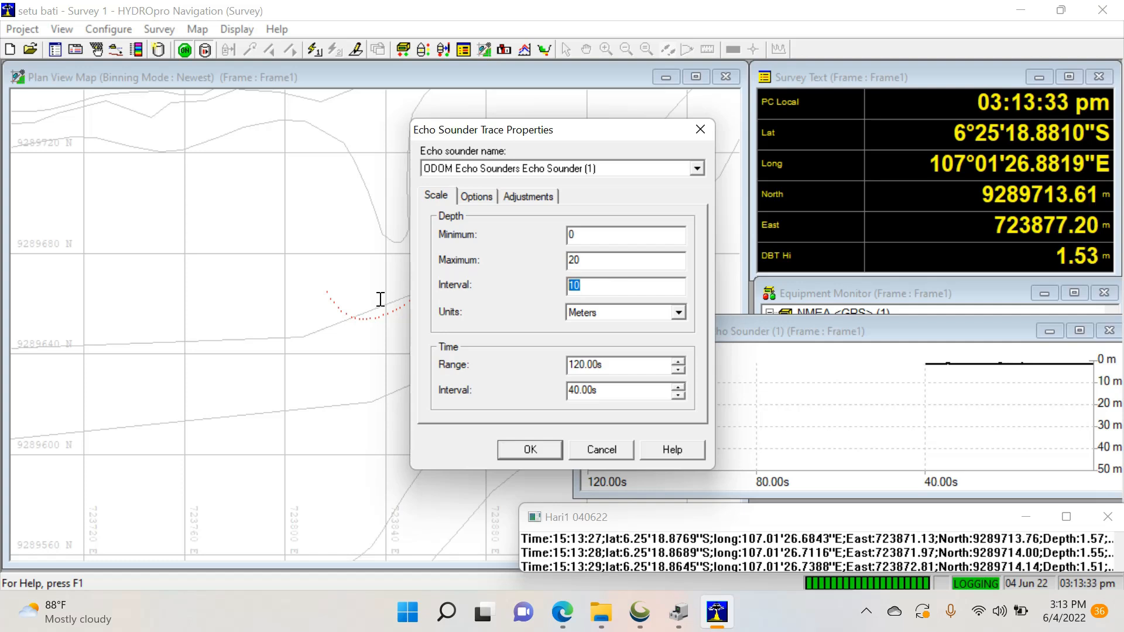
{"action": "type", "text": "5"}
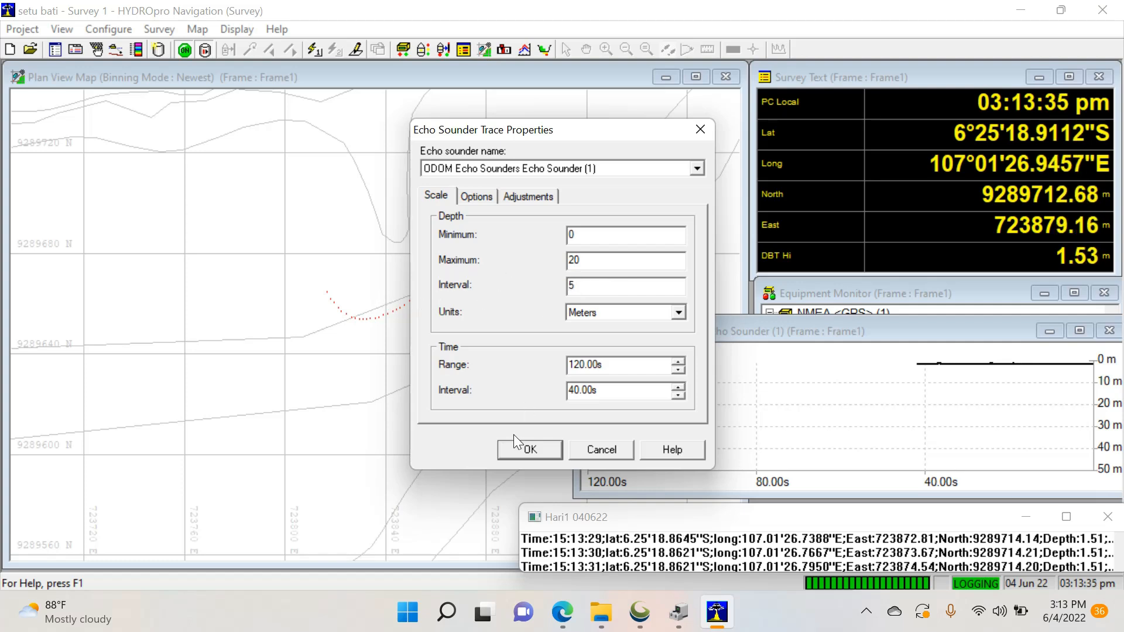
{"action": "left_click", "coordinate": [525, 445]}
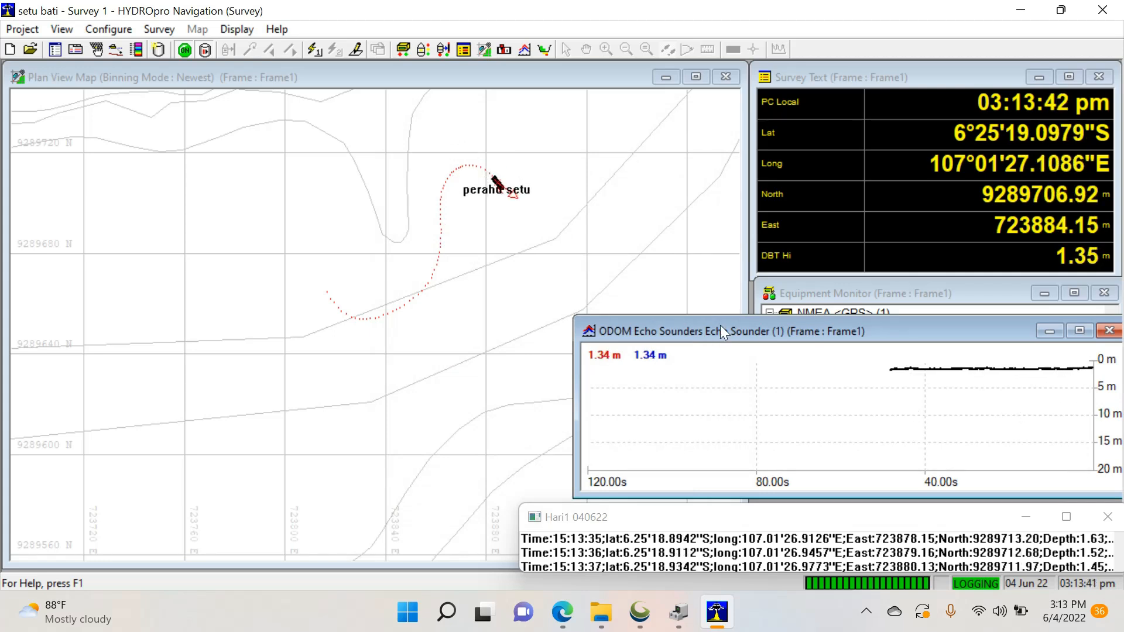
Move the Hari1 log window up slightly, refocus the echo sounder, and show the recorder controls.
{"action": "left_click", "coordinate": [802, 518]}
{"action": "left_click_drag", "start_coordinate": [802, 518], "coordinate": [802, 490]}
{"action": "left_click", "coordinate": [684, 332]}
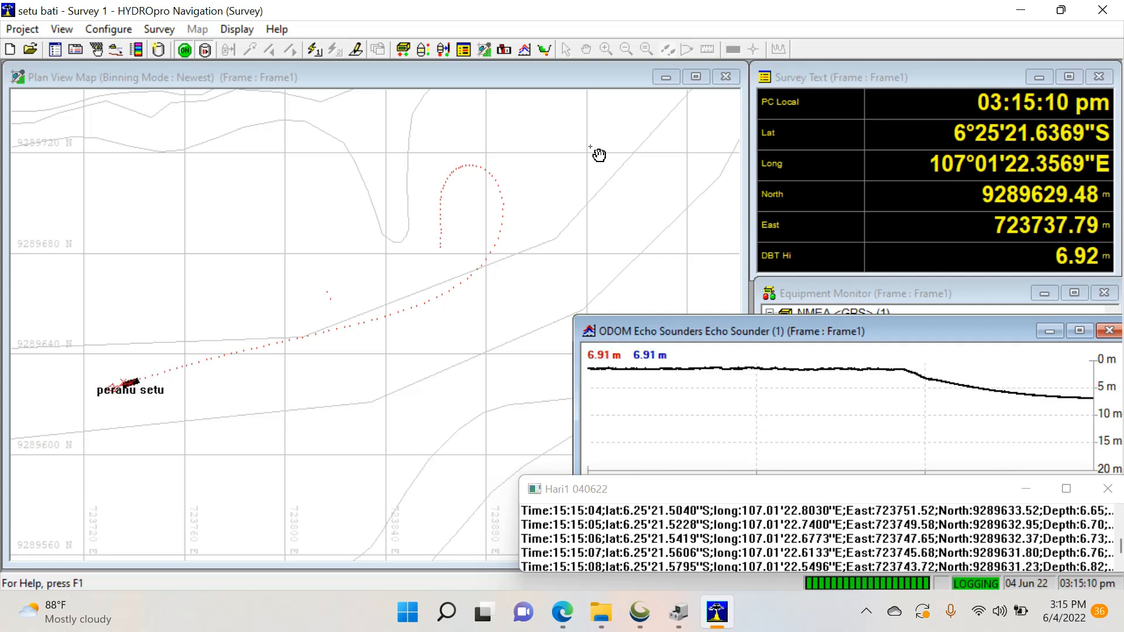
{"action": "left_click", "coordinate": [866, 611]}
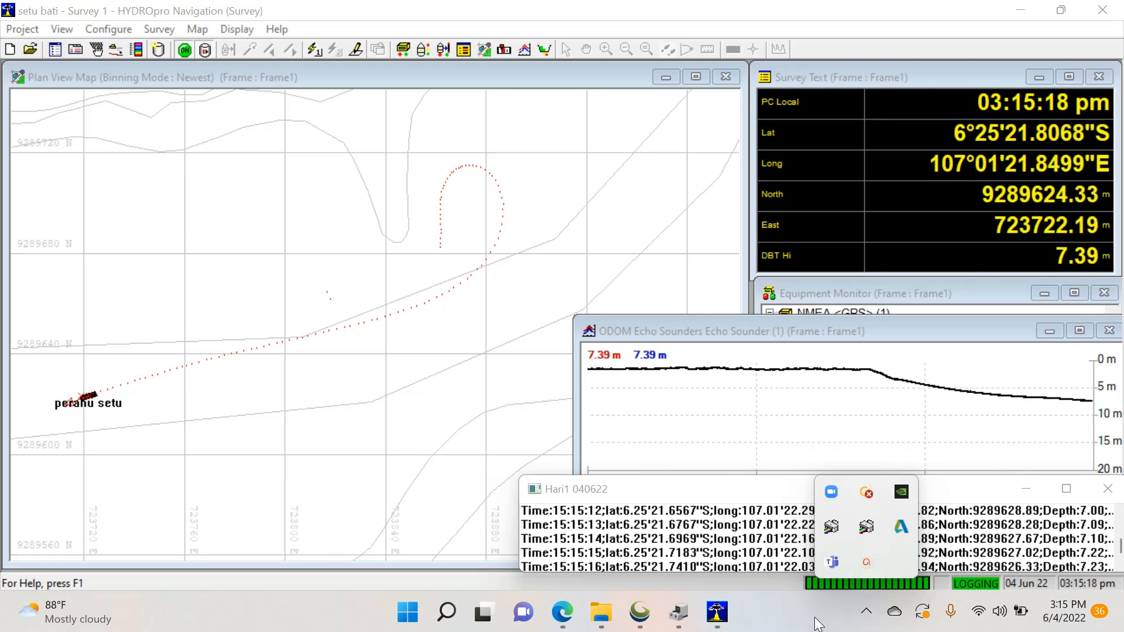
{"action": "left_click", "coordinate": [859, 565]}
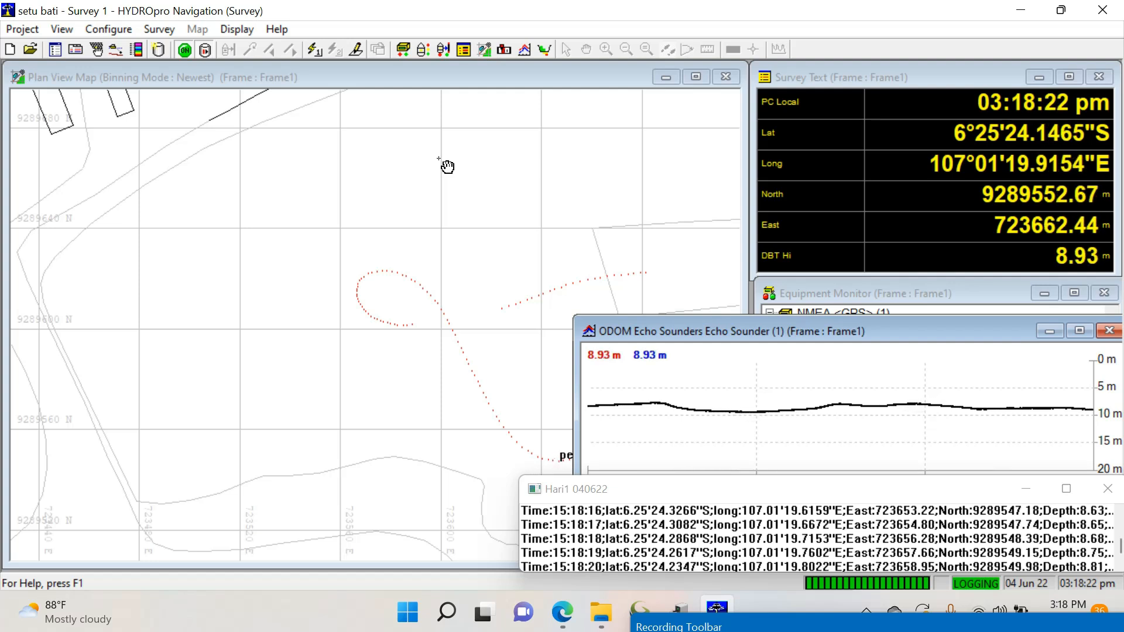
Toggle survey logging off and back on, then pan the track map toward the vessel.
{"action": "left_click", "coordinate": [208, 49]}
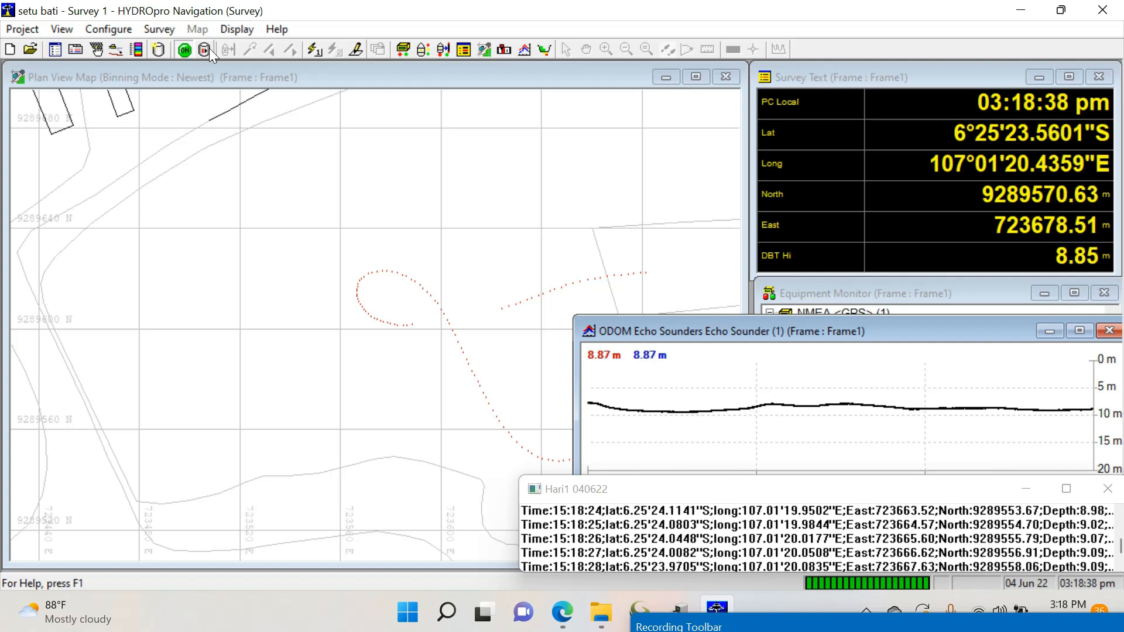
{"action": "left_click", "coordinate": [209, 49]}
{"action": "left_click_drag", "start_coordinate": [544, 278], "coordinate": [409, 231]}
{"action": "left_click", "coordinate": [840, 329]}
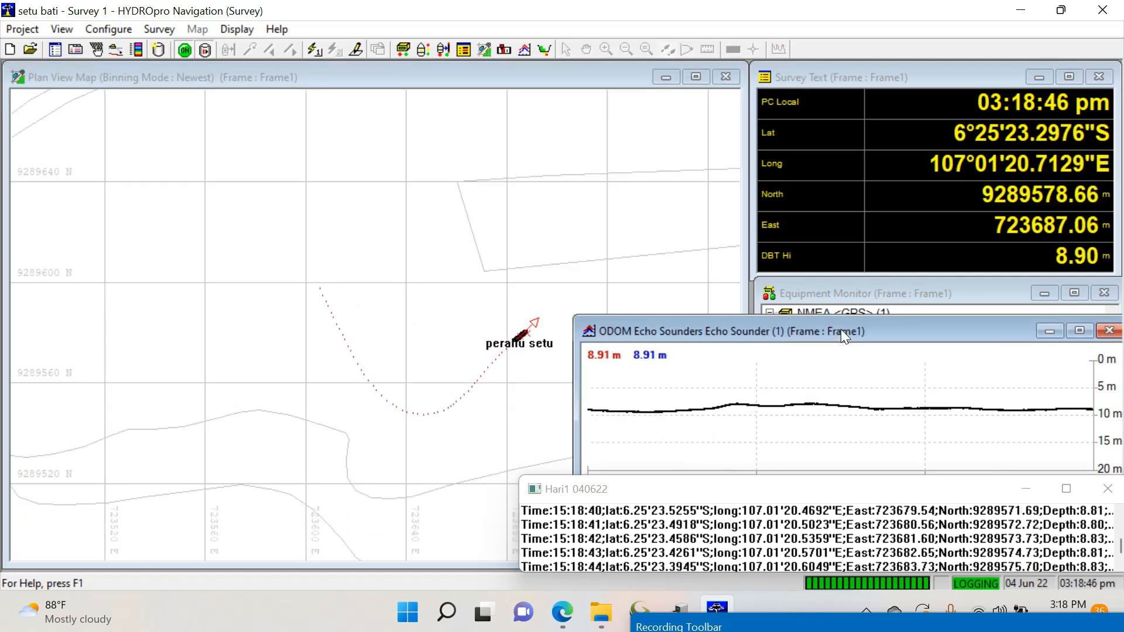
{"action": "left_click_drag", "start_coordinate": [559, 309], "coordinate": [379, 230]}
{"action": "left_click", "coordinate": [839, 329]}
Zoom the track map out to the Situ Tunggilis shoreline and stop the screen recording.
{"action": "left_click", "coordinate": [620, 77]}
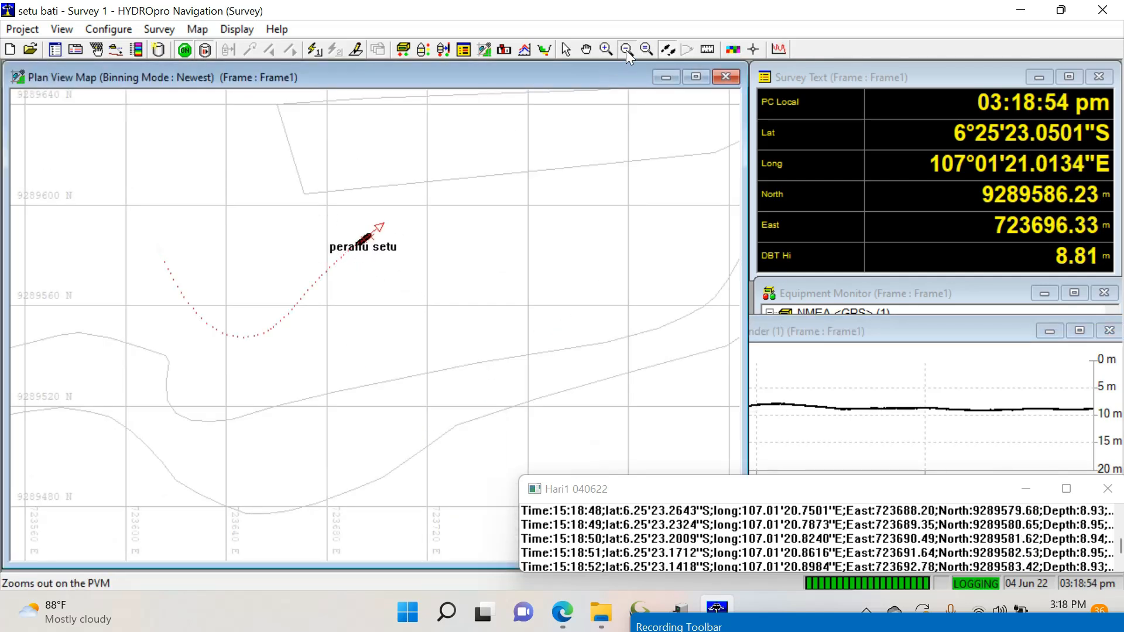
{"action": "left_click", "coordinate": [626, 51]}
{"action": "left_click", "coordinate": [392, 242]}
{"action": "left_click", "coordinate": [392, 242]}
{"action": "left_click", "coordinate": [764, 623]}
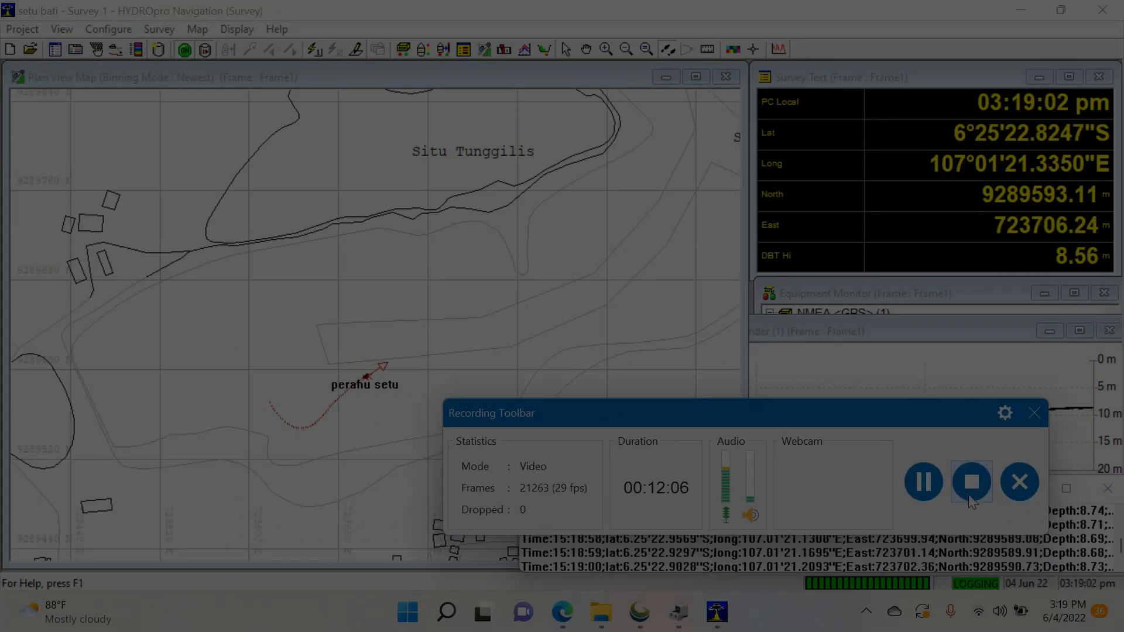